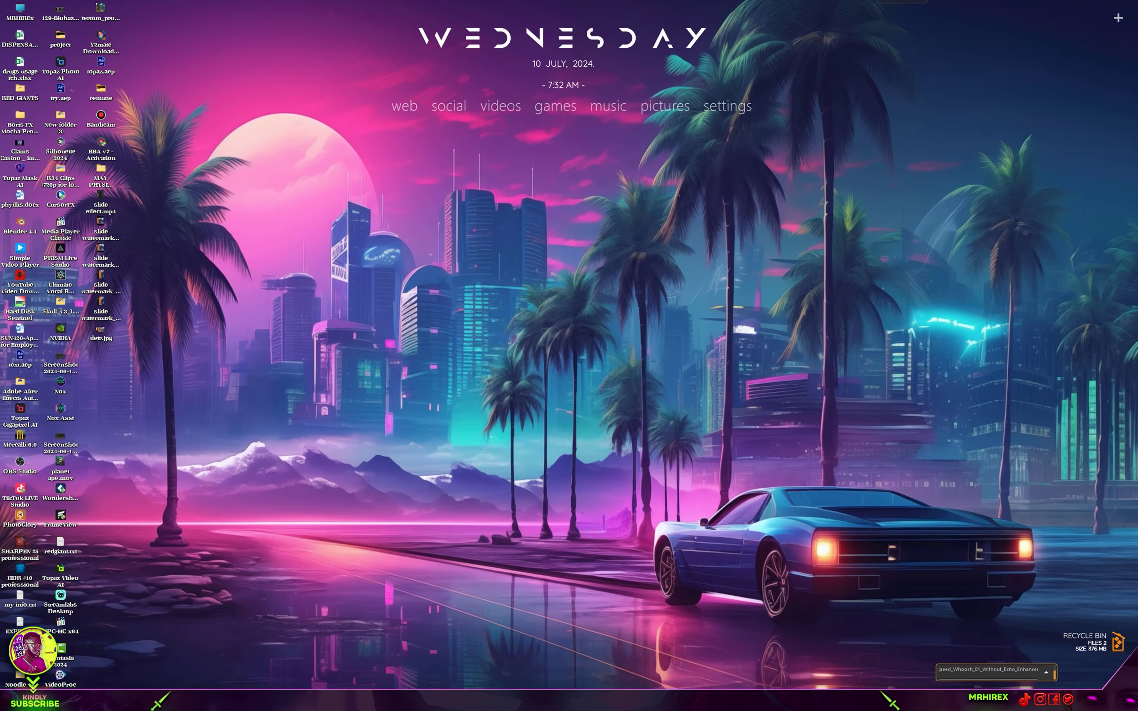
Restore the After Effects window on the slide effect composition and activate the Timeline.
{"action": "left_click", "coordinate": [410, 630]}
{"action": "left_click", "coordinate": [410, 630]}
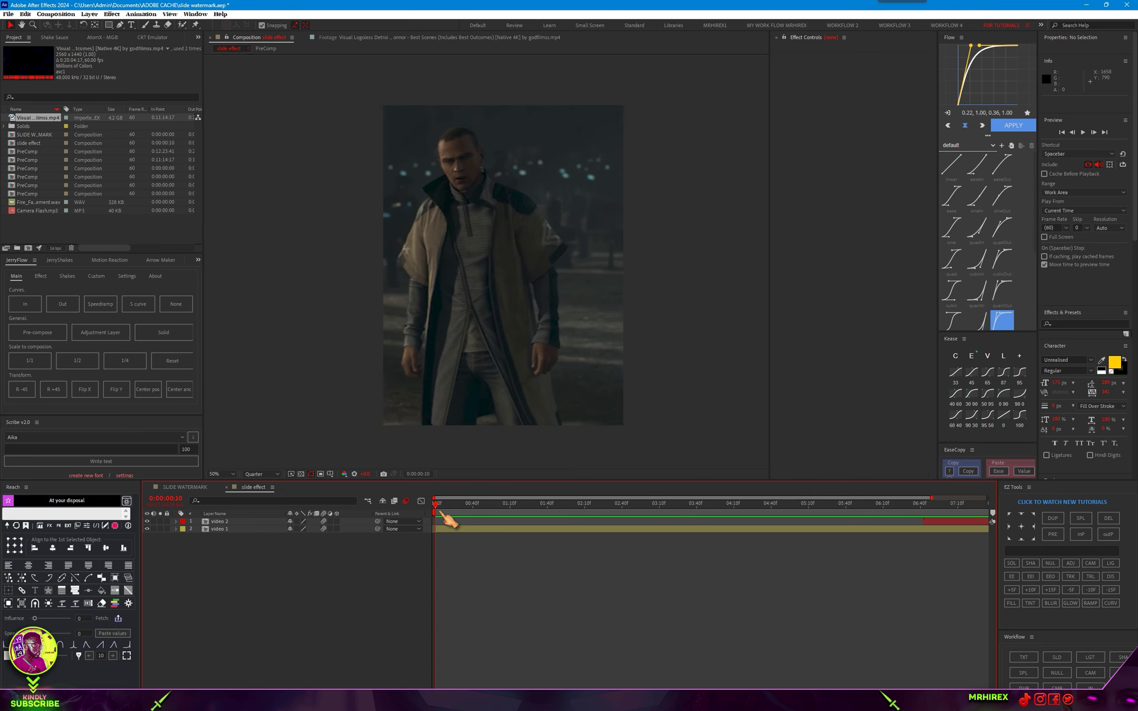
Duplicate the video 1 layer at about 0:00:04:37 to create a Video 3 layer.
{"action": "mouse_move", "coordinate": [446, 510]}
{"action": "left_mouse_down"}
{"action": "mouse_move", "coordinate": [685, 527]}
{"action": "mouse_move", "coordinate": [795, 519]}
{"action": "mouse_move", "coordinate": [548, 520]}
{"action": "left_mouse_up"}
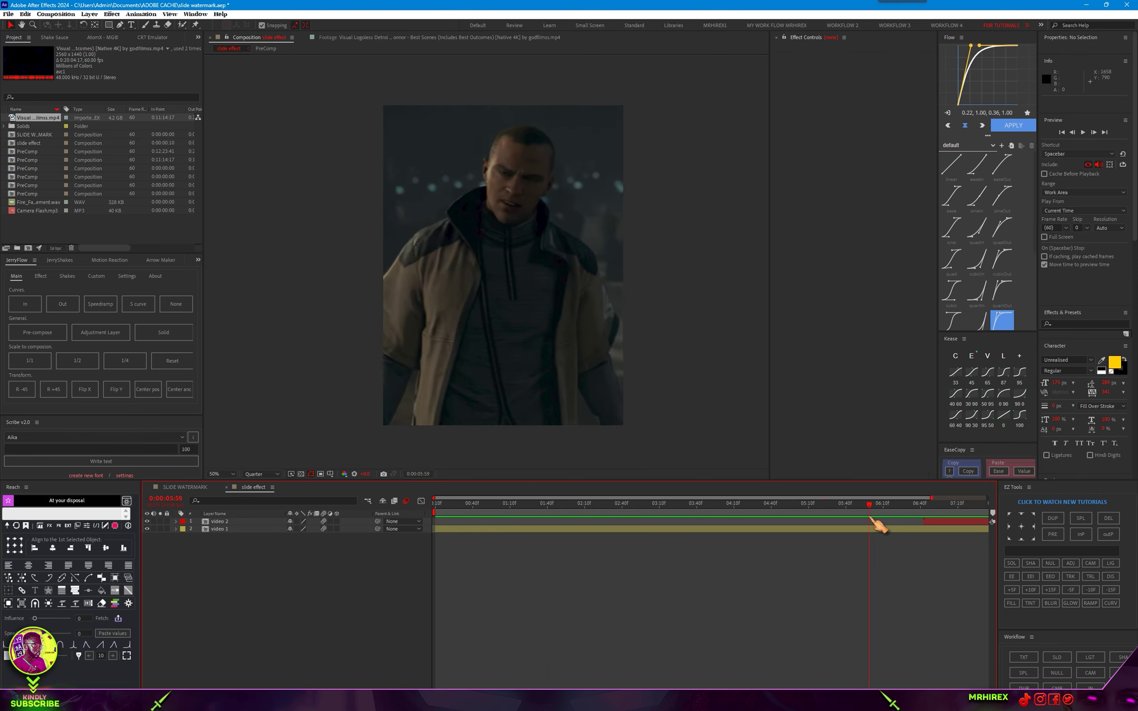
{"action": "left_click_drag", "start_coordinate": [548, 520], "coordinate": [768, 532]}
{"action": "left_click", "coordinate": [769, 530]}
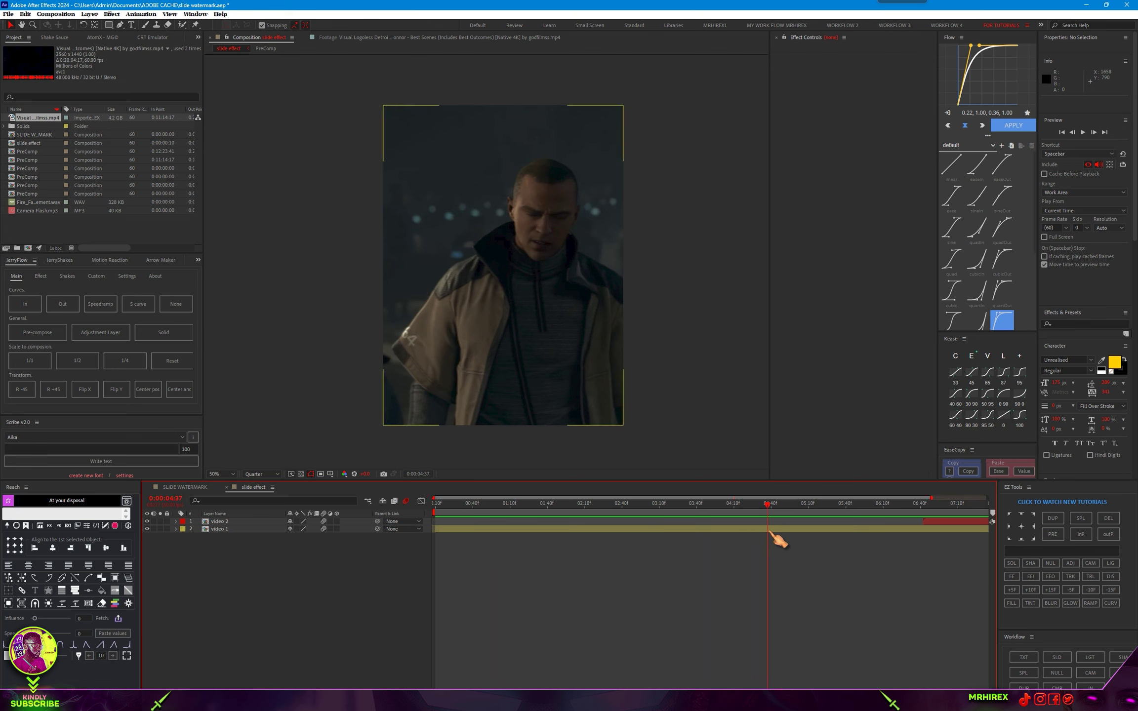
{"action": "key", "text": "ctrl+d"}
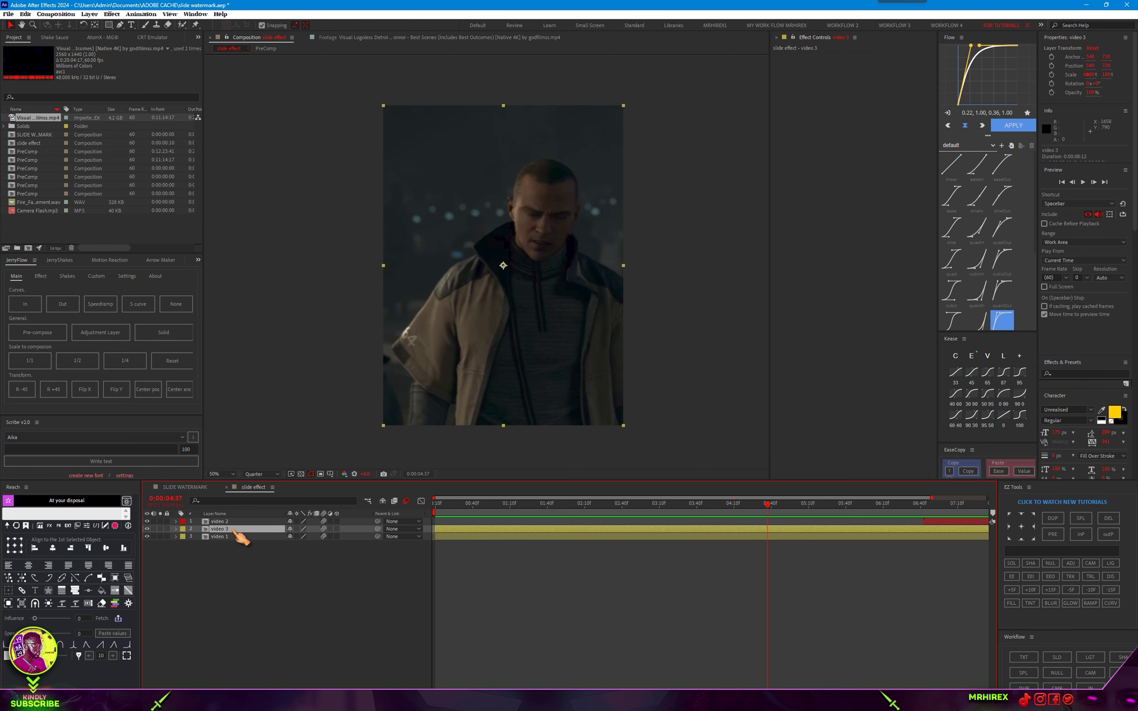
Rename the duplicated layer 'freeze frame 1' and give it a Blue label.
{"action": "right_click", "coordinate": [232, 530]}
{"action": "left_click", "coordinate": [280, 501]}
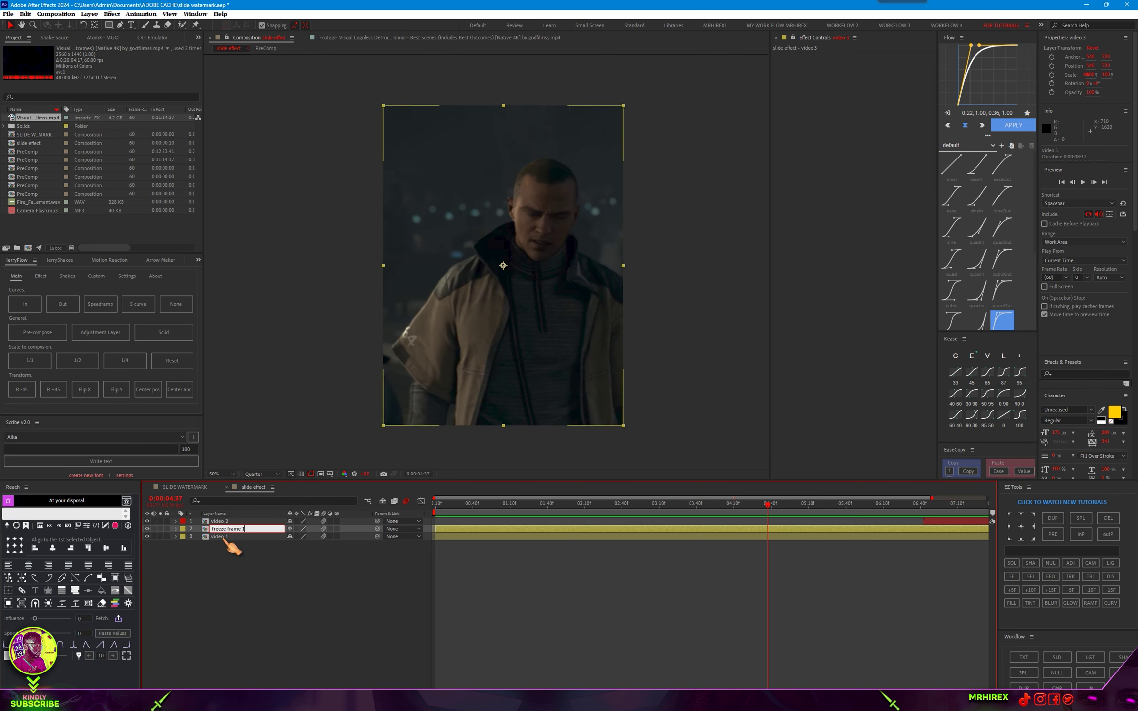
{"action": "key", "text": "Return"}
{"action": "left_click", "coordinate": [232, 531]}
{"action": "left_click", "coordinate": [182, 528]}
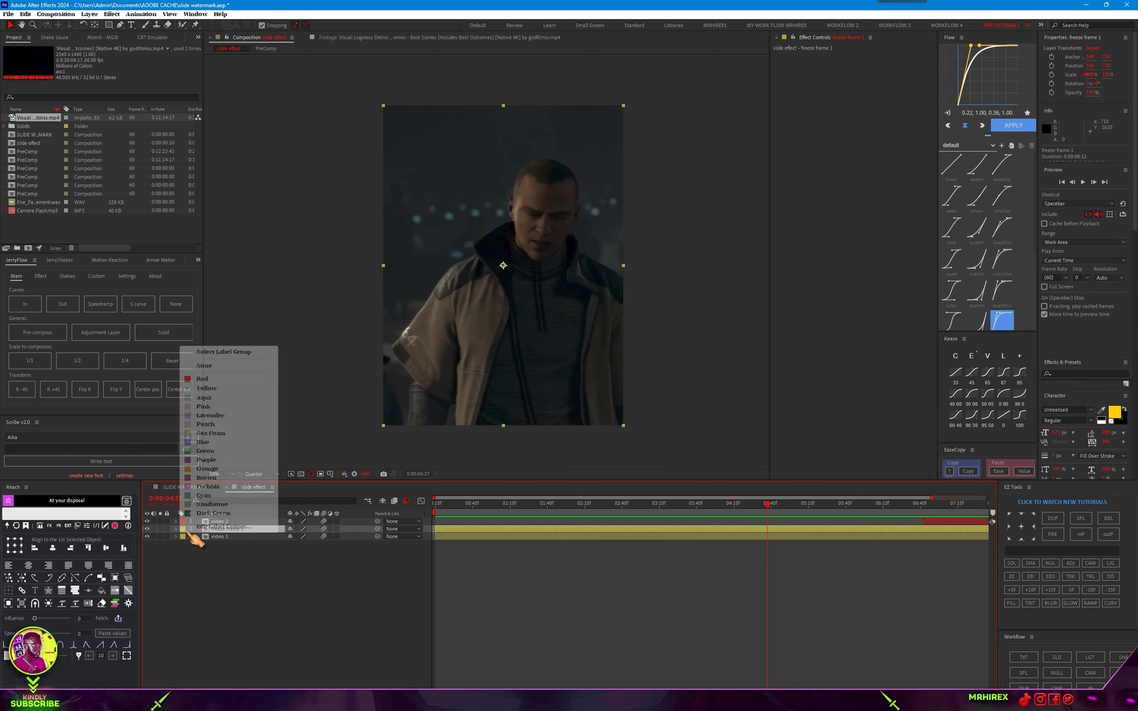
{"action": "left_click", "coordinate": [200, 443]}
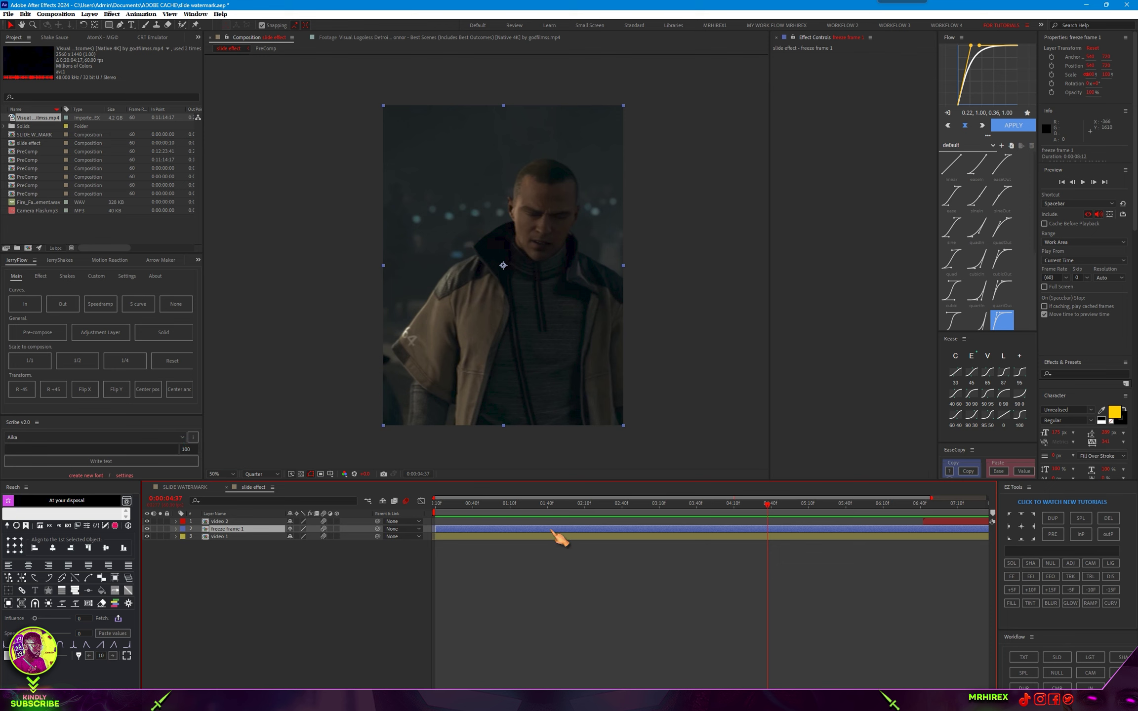
Apply Freeze Frame to freeze frame 1 so it holds the current frame.
{"action": "right_click", "coordinate": [554, 532]}
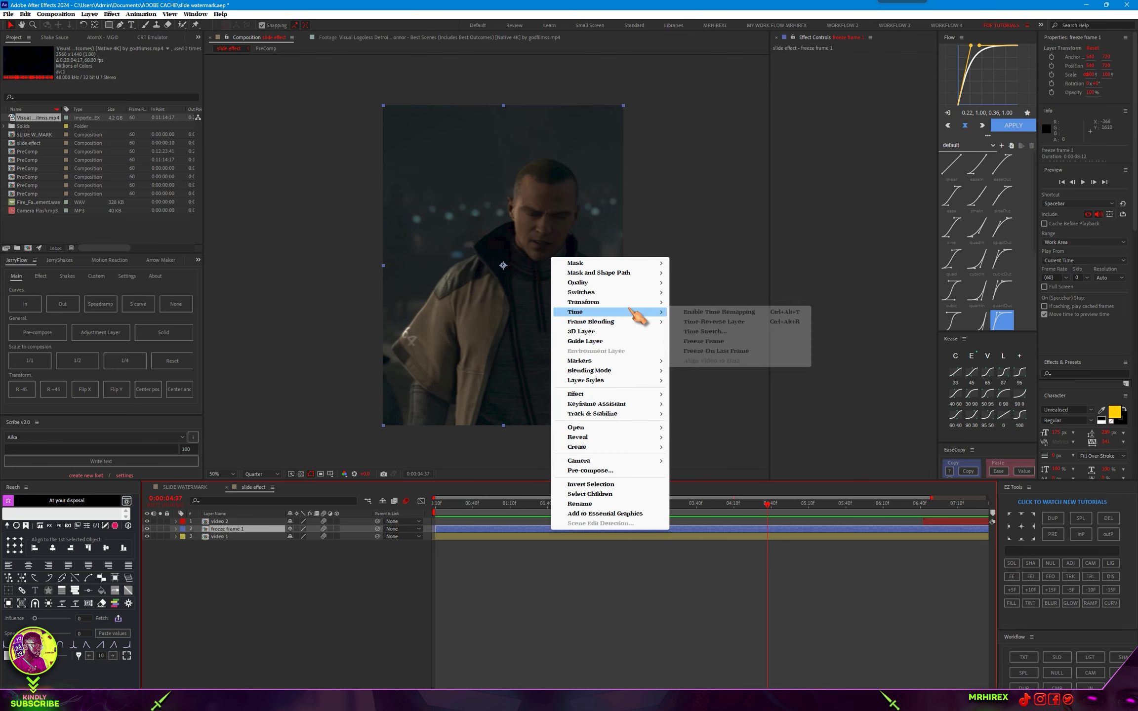
{"action": "mouse_move", "coordinate": [637, 312]}
{"action": "left_click", "coordinate": [726, 341]}
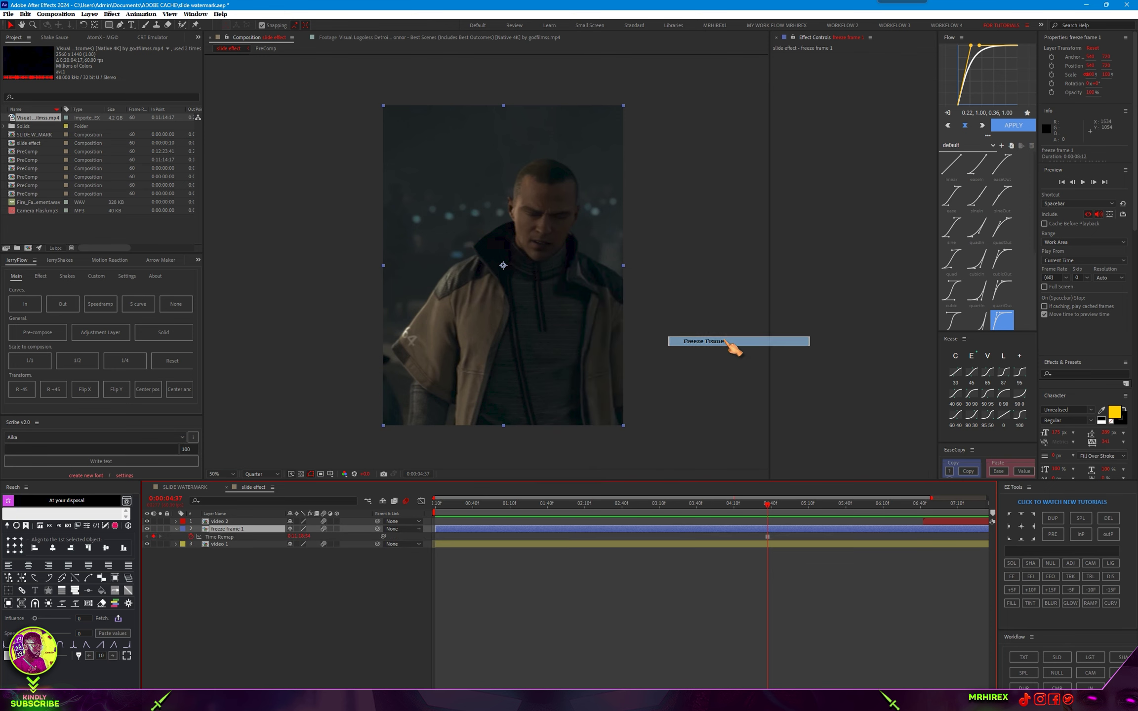
Trim freeze frame 1's in-point to the cut at about 0:00:04:38.
{"action": "mouse_move", "coordinate": [773, 502]}
{"action": "left_mouse_down"}
{"action": "mouse_move", "coordinate": [779, 535]}
{"action": "mouse_move", "coordinate": [769, 542]}
{"action": "left_mouse_up"}
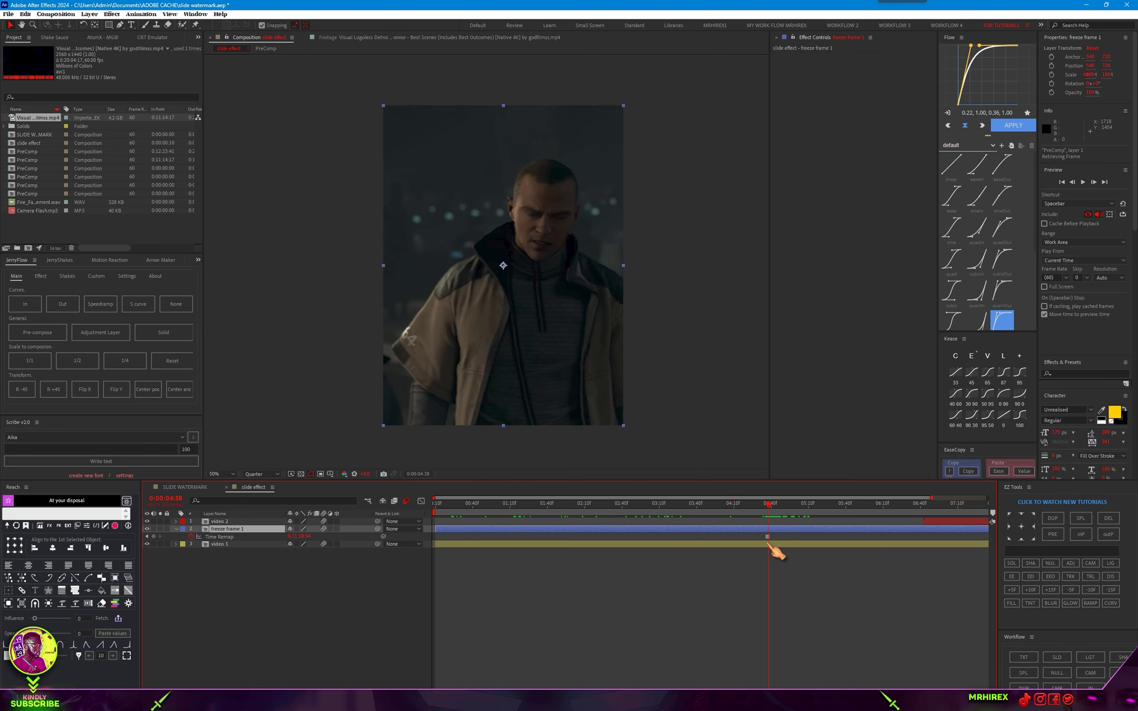
{"action": "left_click_drag", "start_coordinate": [767, 546], "coordinate": [766, 546]}
{"action": "left_click_drag", "start_coordinate": [439, 531], "coordinate": [766, 530]}
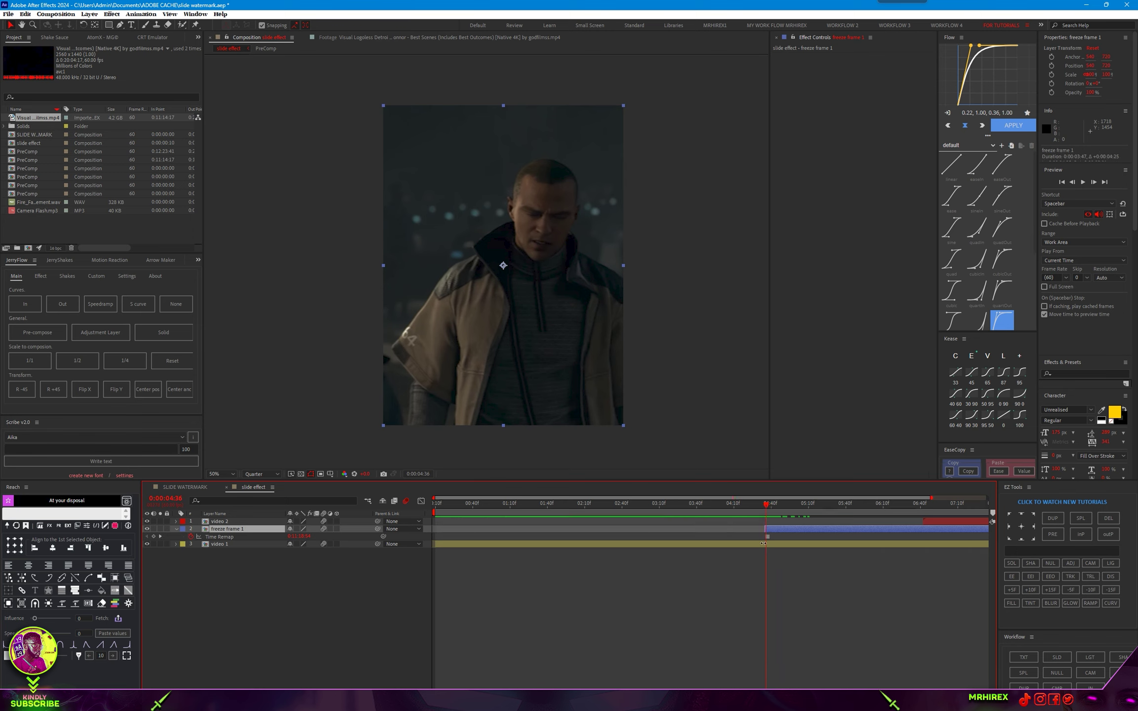
{"action": "left_click_drag", "start_coordinate": [778, 509], "coordinate": [662, 560]}
{"action": "key", "text": "i"}
Duplicate the video 2 layer with the current time at its start, about 0:00:06:42.
{"action": "left_click", "coordinate": [954, 522]}
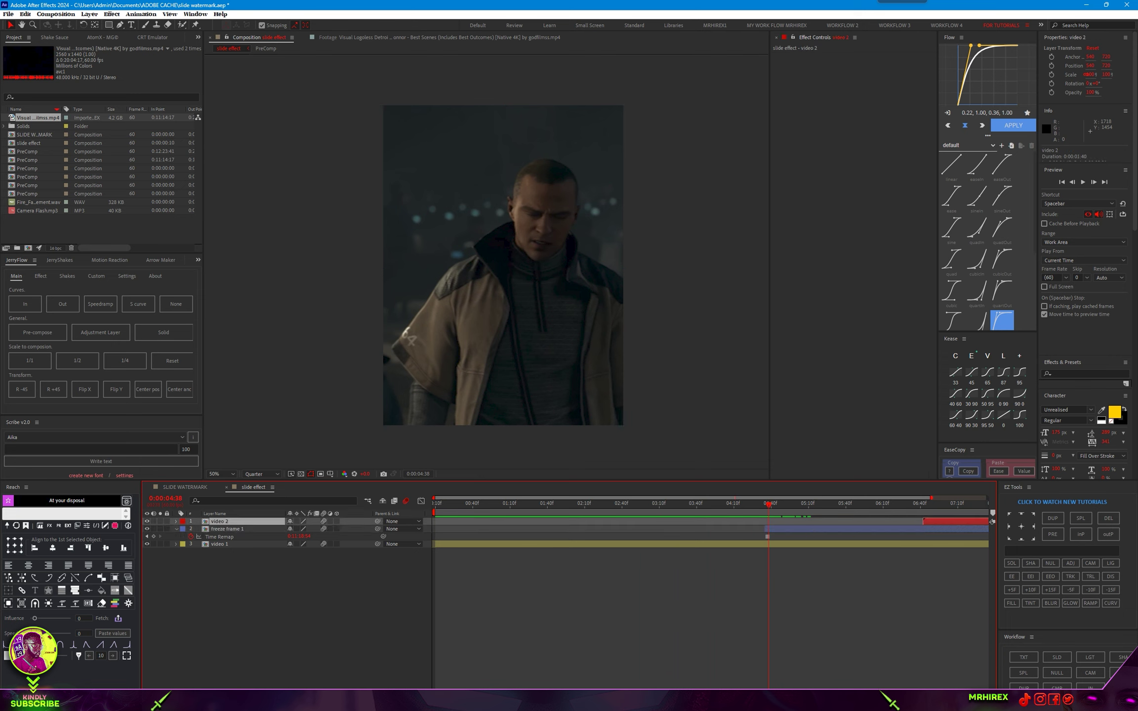
{"action": "key", "text": "d"}
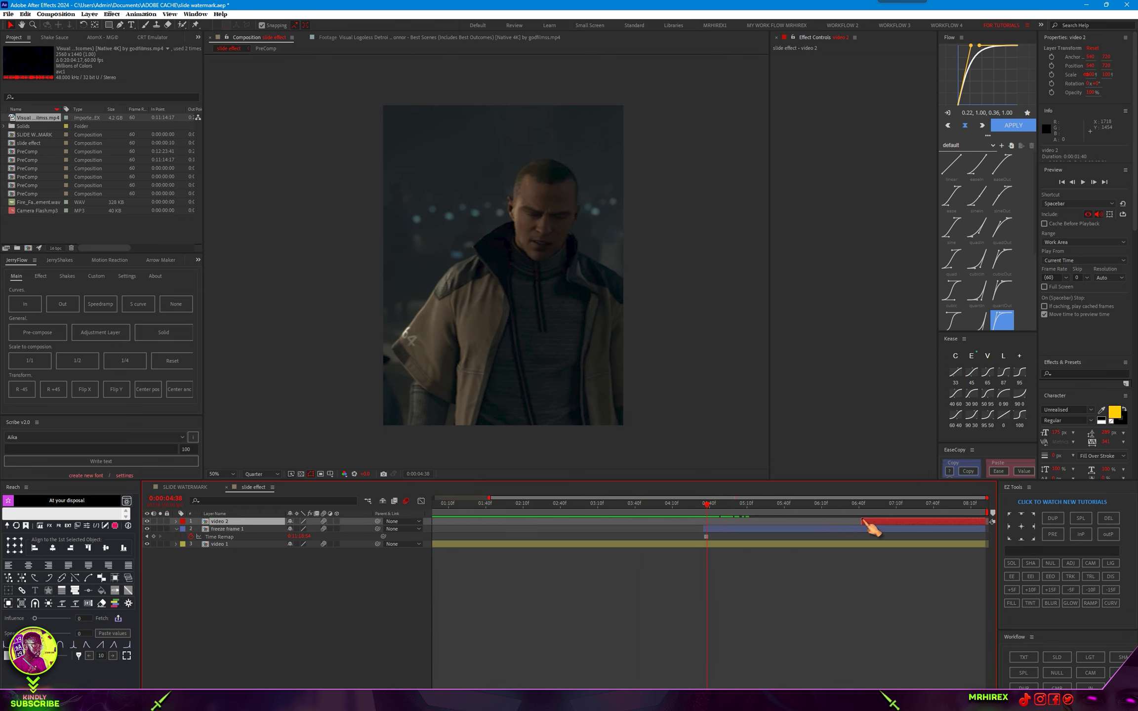
{"action": "left_click_drag", "start_coordinate": [710, 507], "coordinate": [873, 524]}
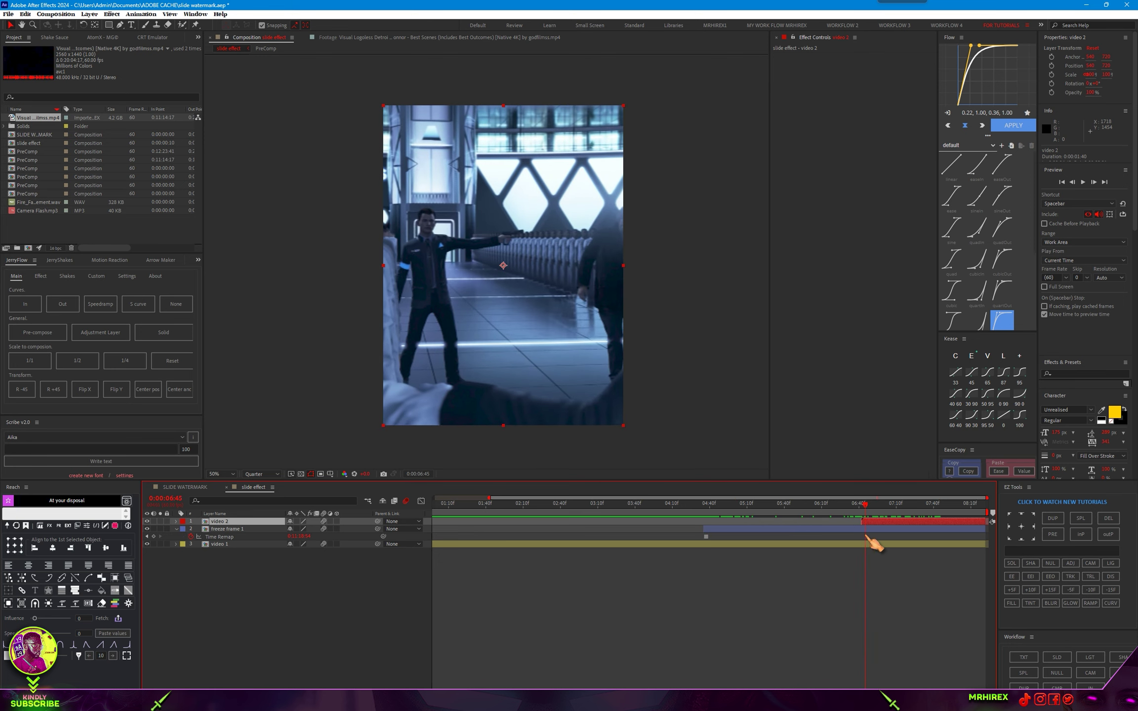
{"action": "left_click_drag", "start_coordinate": [872, 523], "coordinate": [861, 506]}
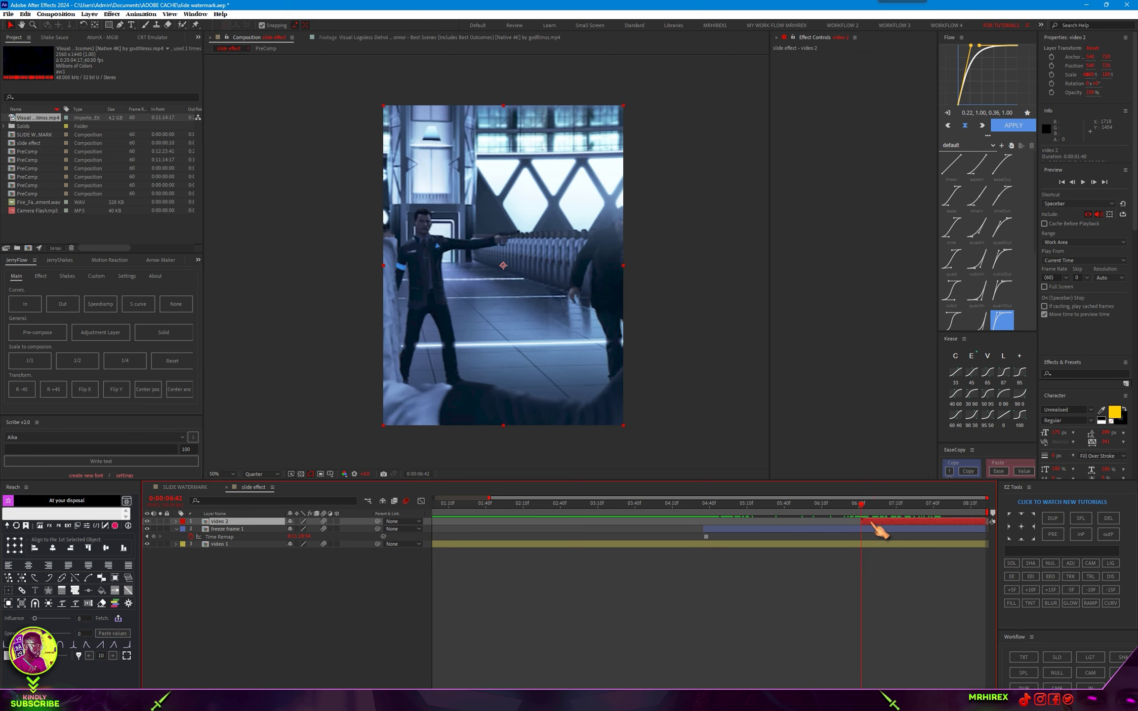
{"action": "key", "text": "ctrl+d"}
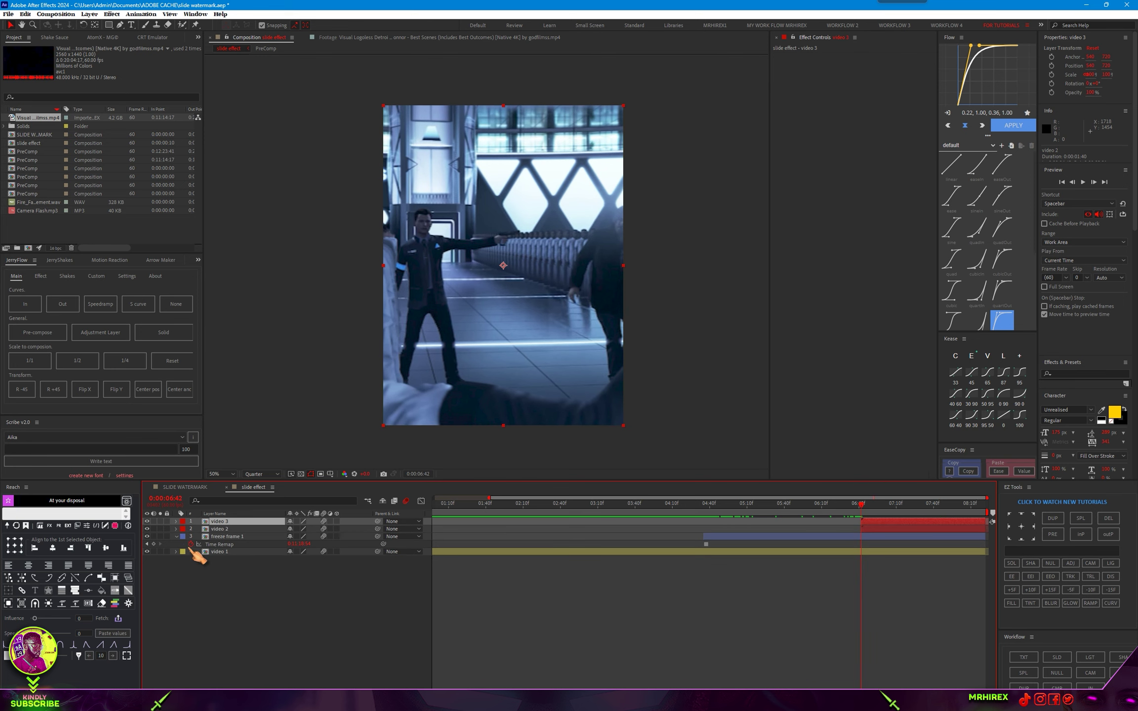
Rename the duplicate 'freeze frame 2' and set its label to Fuchsia.
{"action": "right_click", "coordinate": [225, 527]}
{"action": "left_click", "coordinate": [255, 495]}
{"action": "type", "text": "free"}
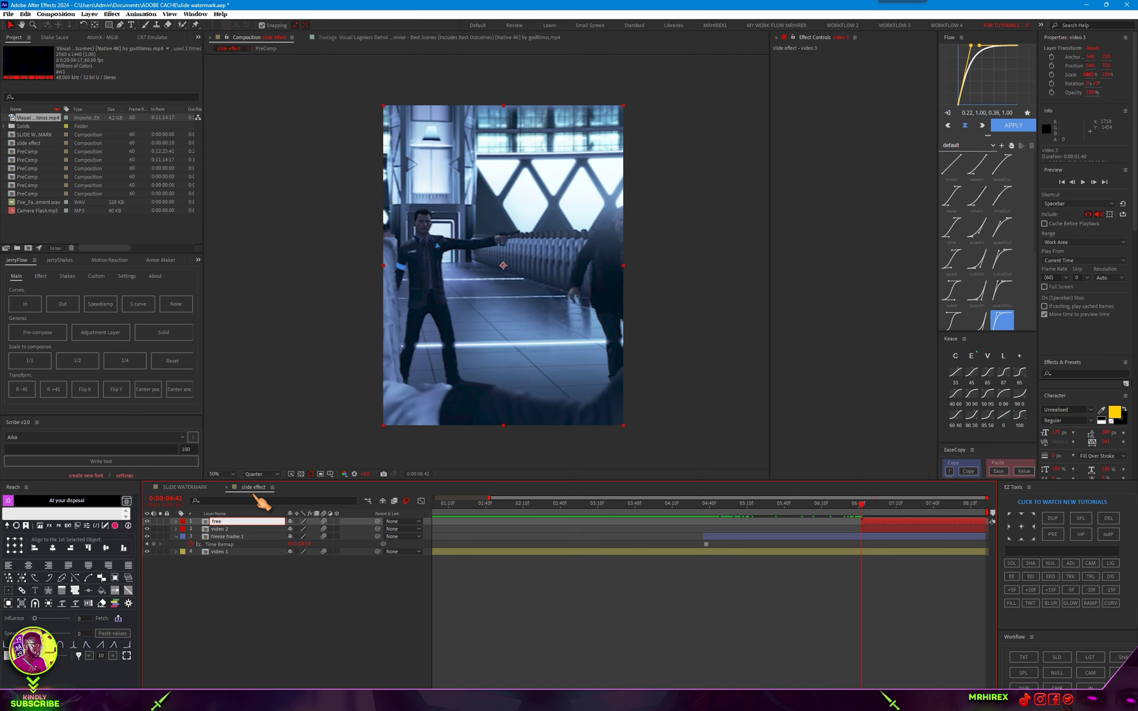
{"action": "type", "text": "ze frame 2"}
{"action": "key", "text": "Return"}
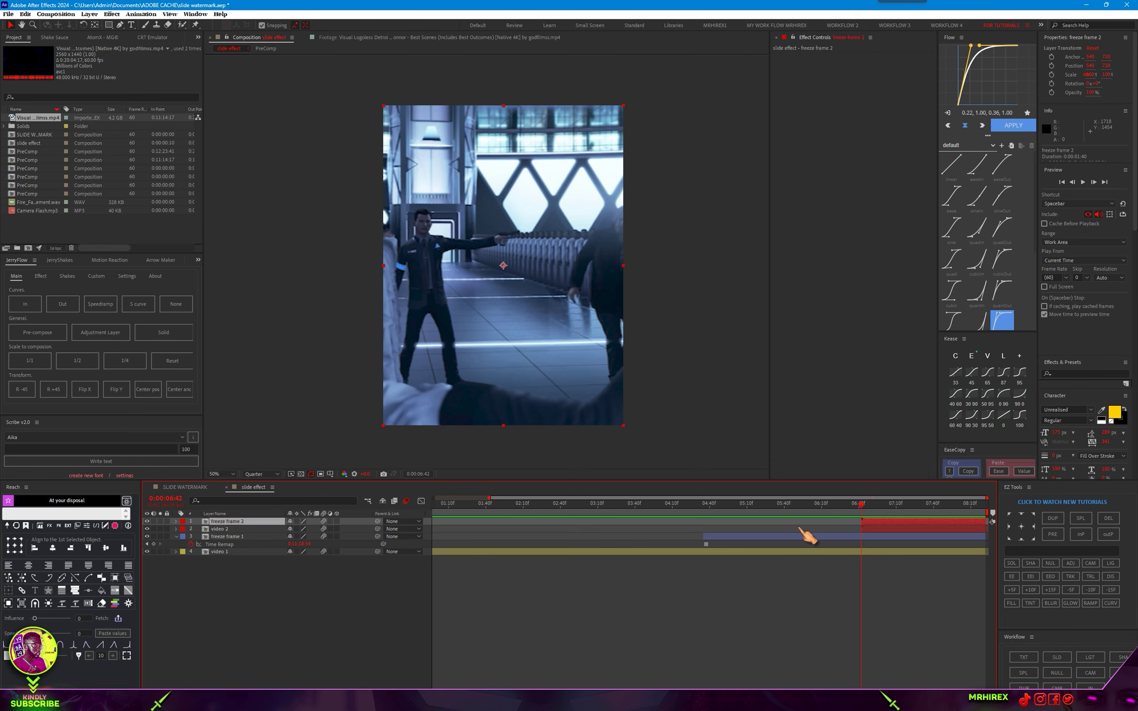
{"action": "left_click", "coordinate": [183, 521]}
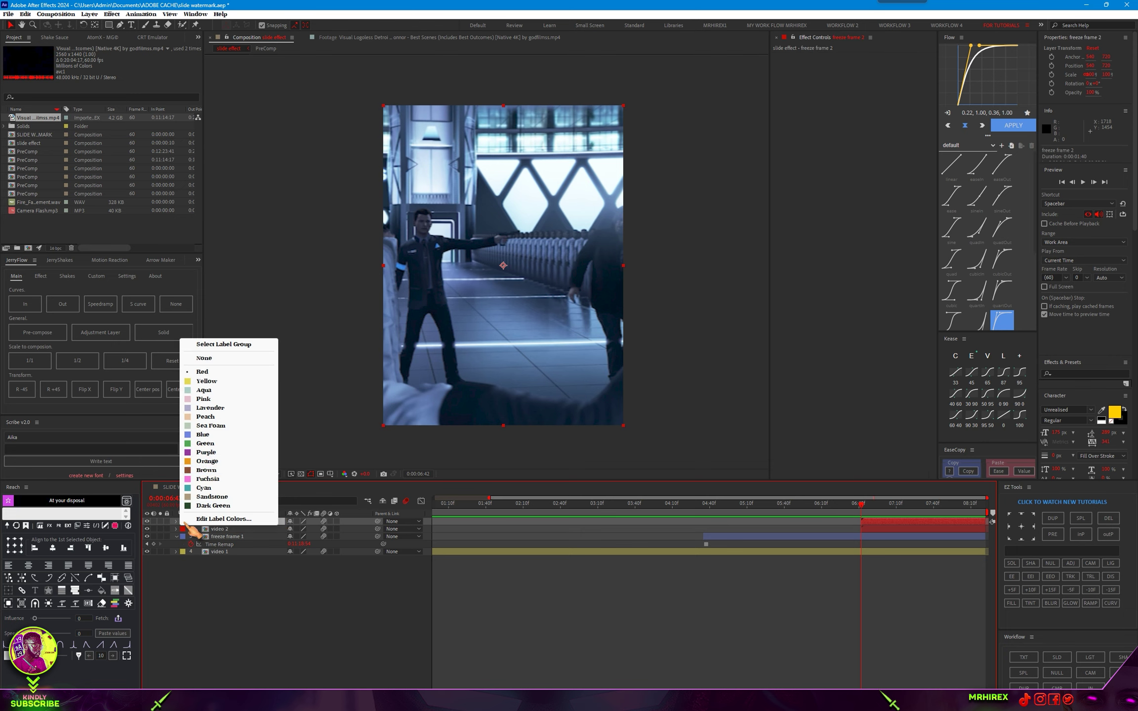
{"action": "left_click", "coordinate": [205, 444]}
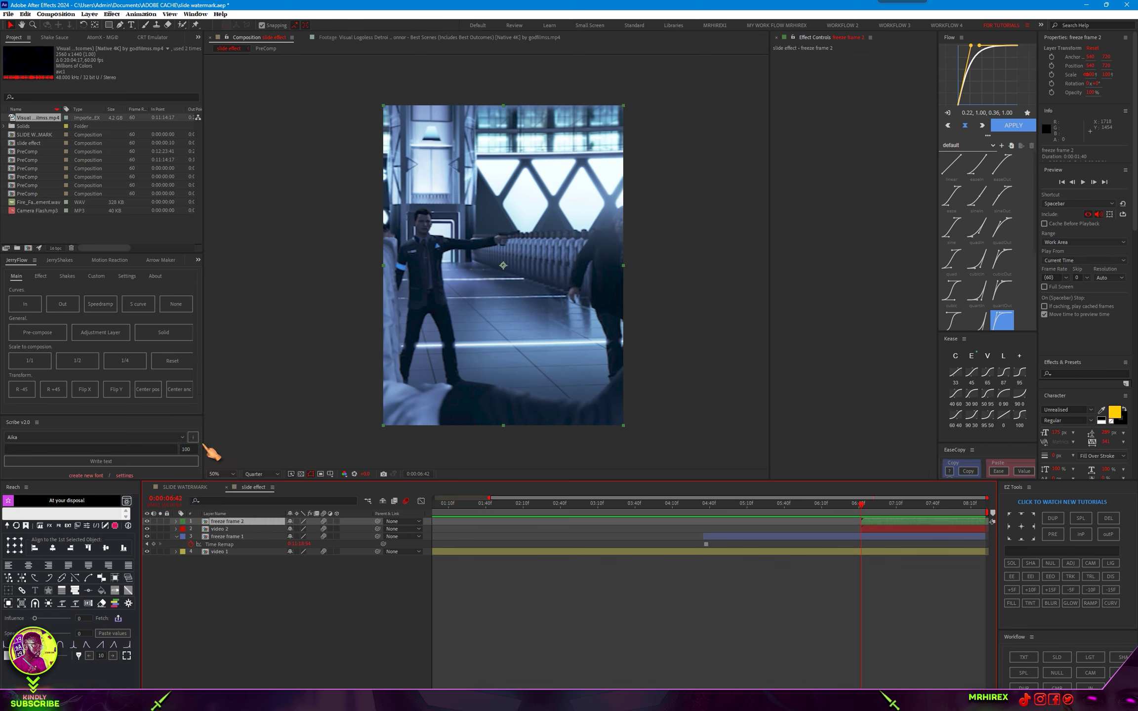
{"action": "left_click", "coordinate": [182, 522]}
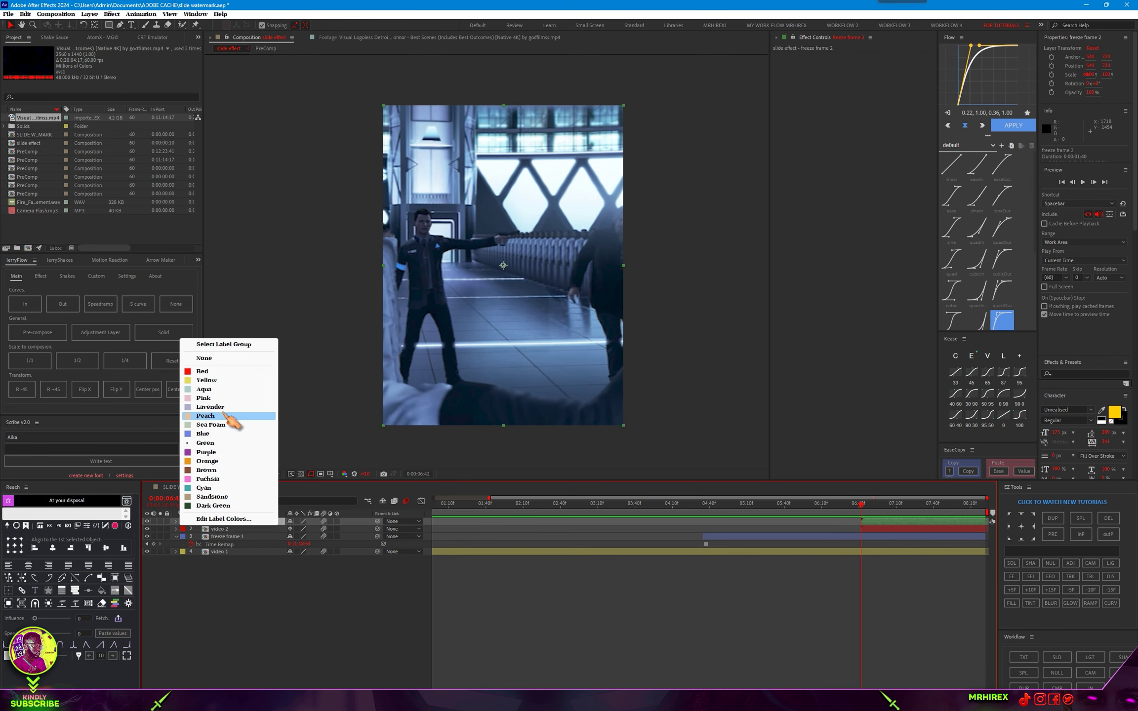
{"action": "left_click", "coordinate": [225, 480]}
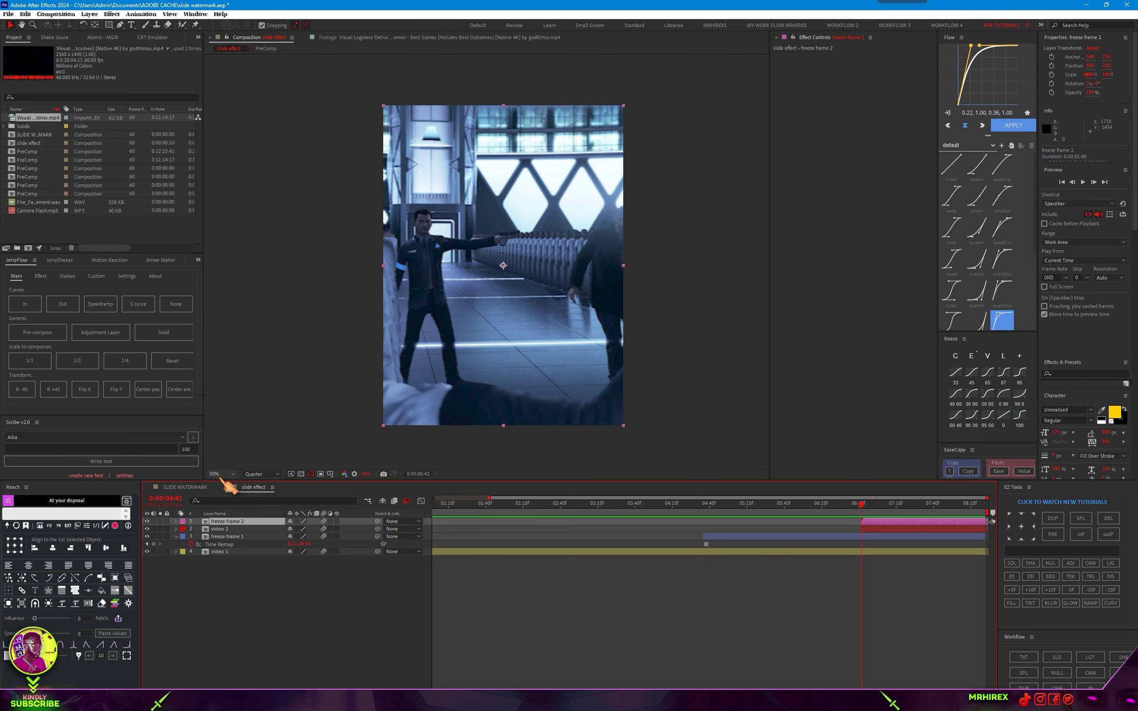
Apply Freeze Frame to freeze frame 2 so it holds the current frame.
{"action": "right_click", "coordinate": [889, 523]}
{"action": "mouse_move", "coordinate": [924, 363]}
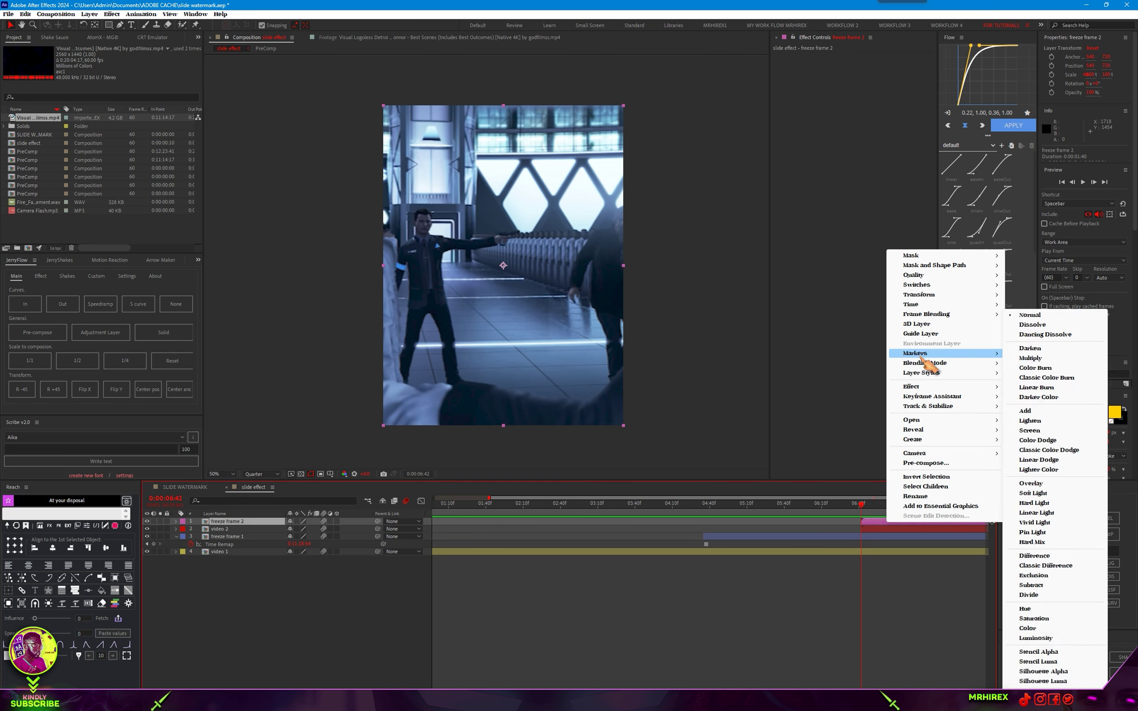
{"action": "mouse_move", "coordinate": [923, 304]}
{"action": "left_click", "coordinate": [786, 339]}
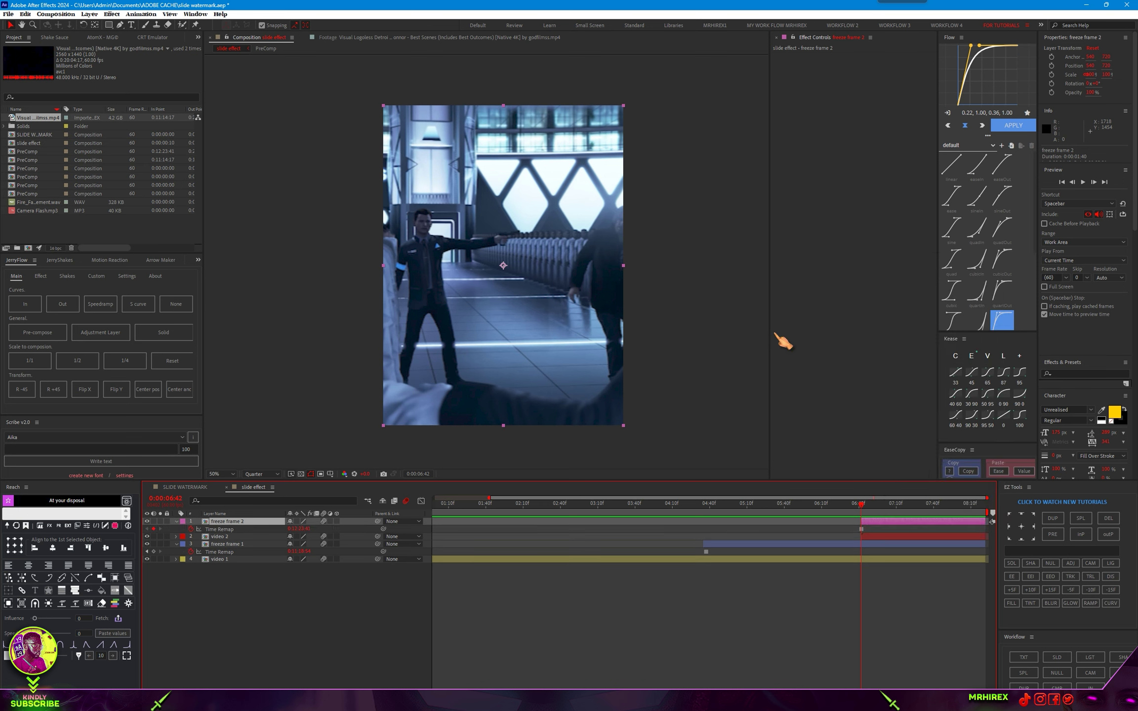
{"action": "left_click", "coordinate": [882, 536]}
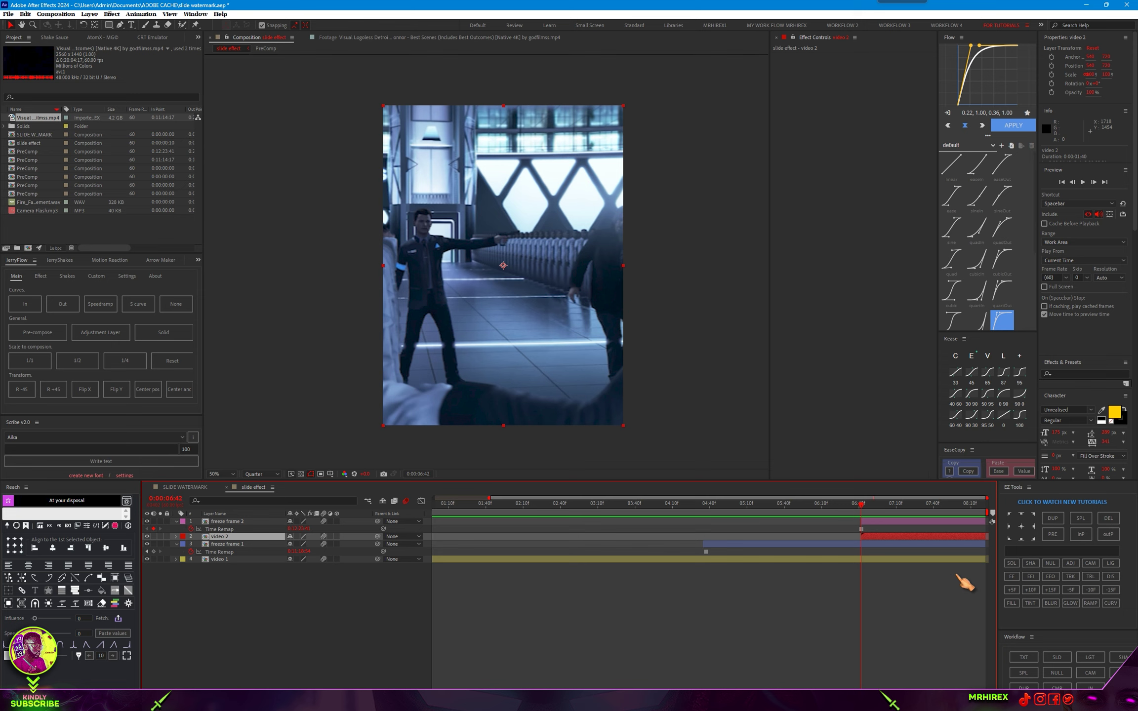
Lengthen the slide effect composition's duration from 0:00:08:12 to 0:01:40:12.
{"action": "right_click", "coordinate": [297, 255]}
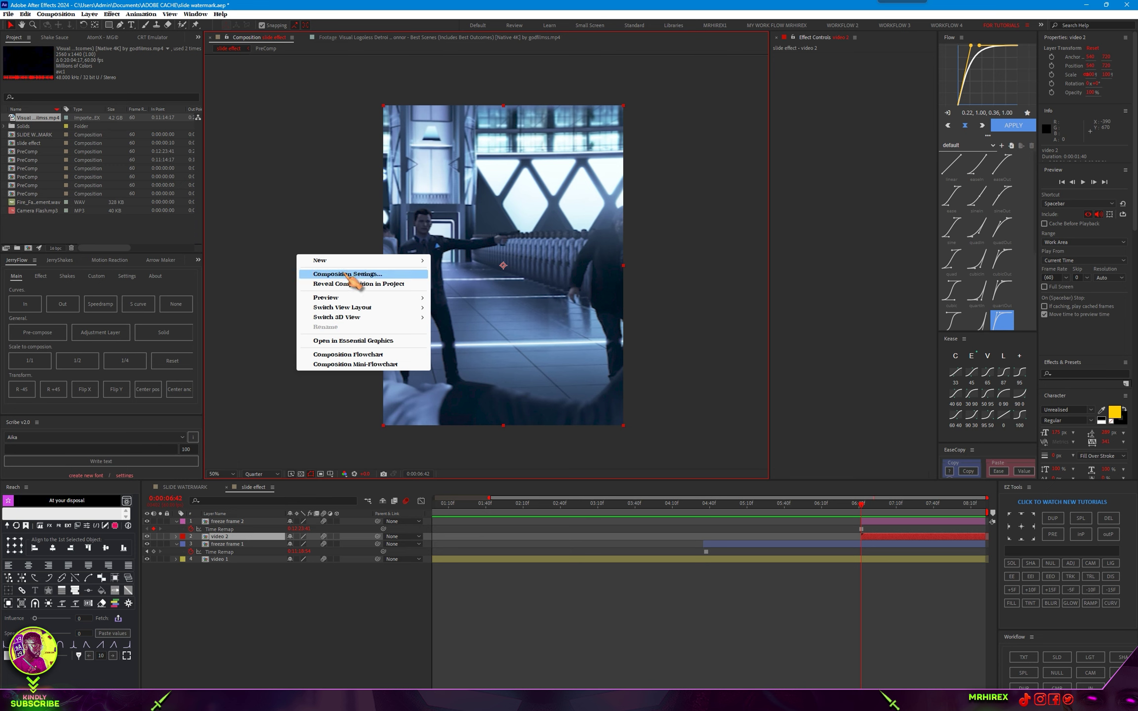
{"action": "left_click", "coordinate": [352, 276]}
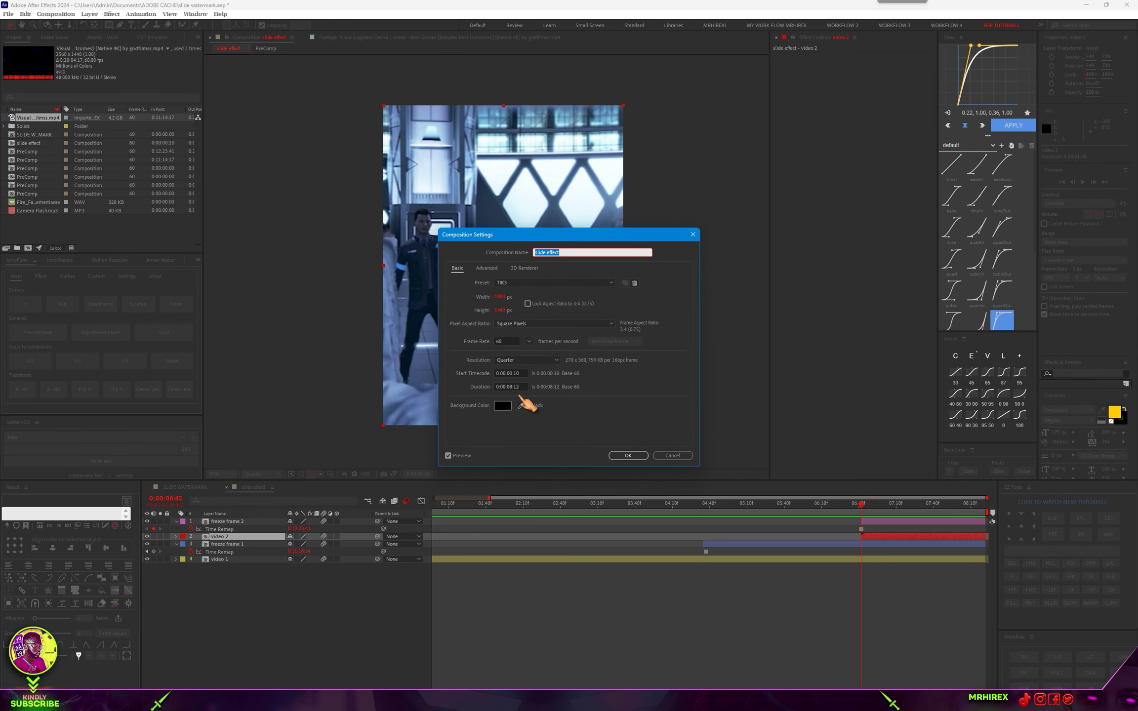
{"action": "left_click", "coordinate": [507, 387]}
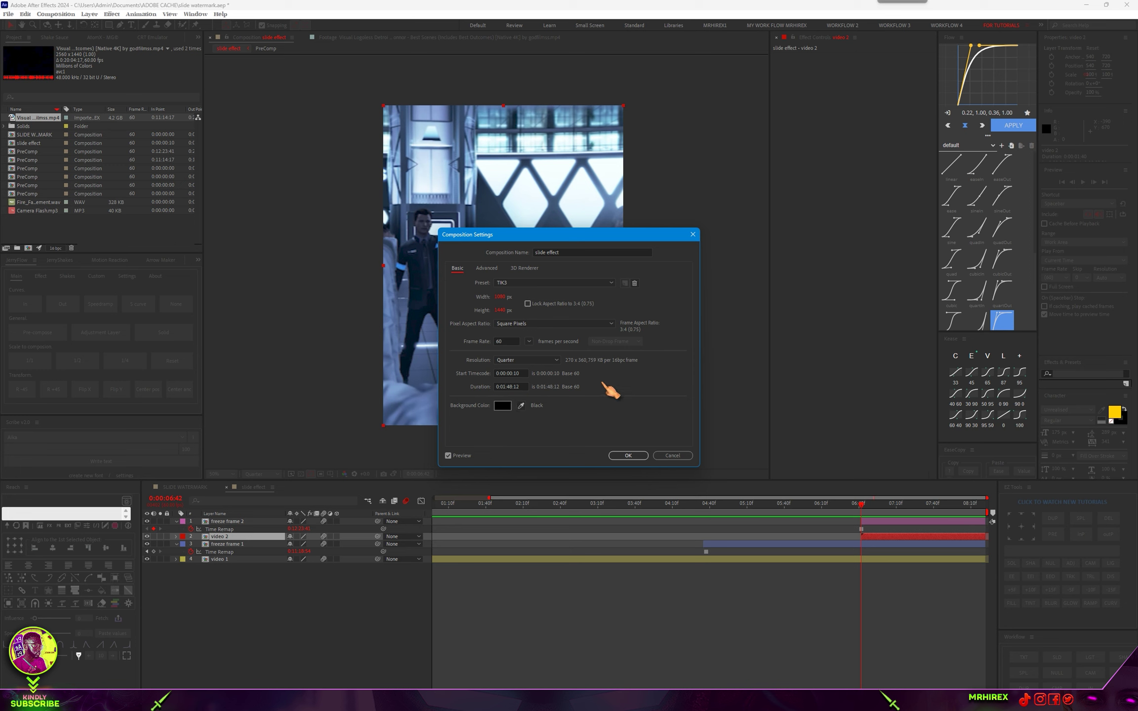
{"action": "left_click", "coordinate": [626, 456]}
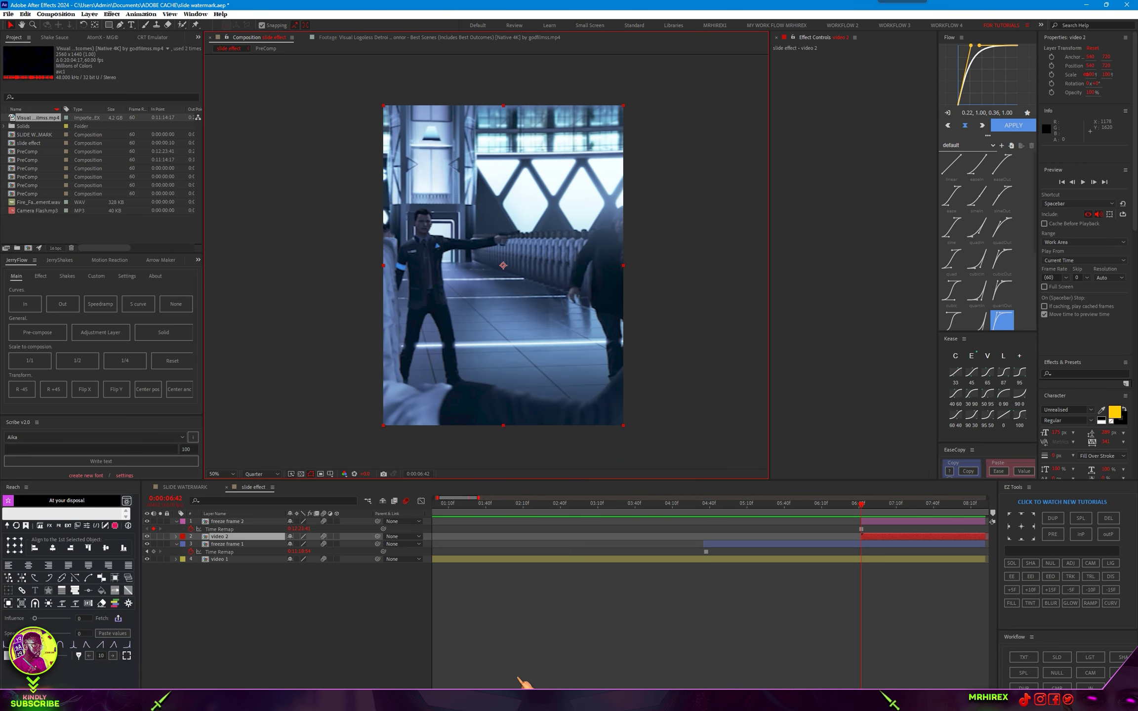
Move freeze frame 2 below freeze frame 1 in the layer stack.
{"action": "key", "text": "equal"}
{"action": "scroll", "coordinate": [712, 538], "scroll_direction": "right", "scroll_amount": 5}
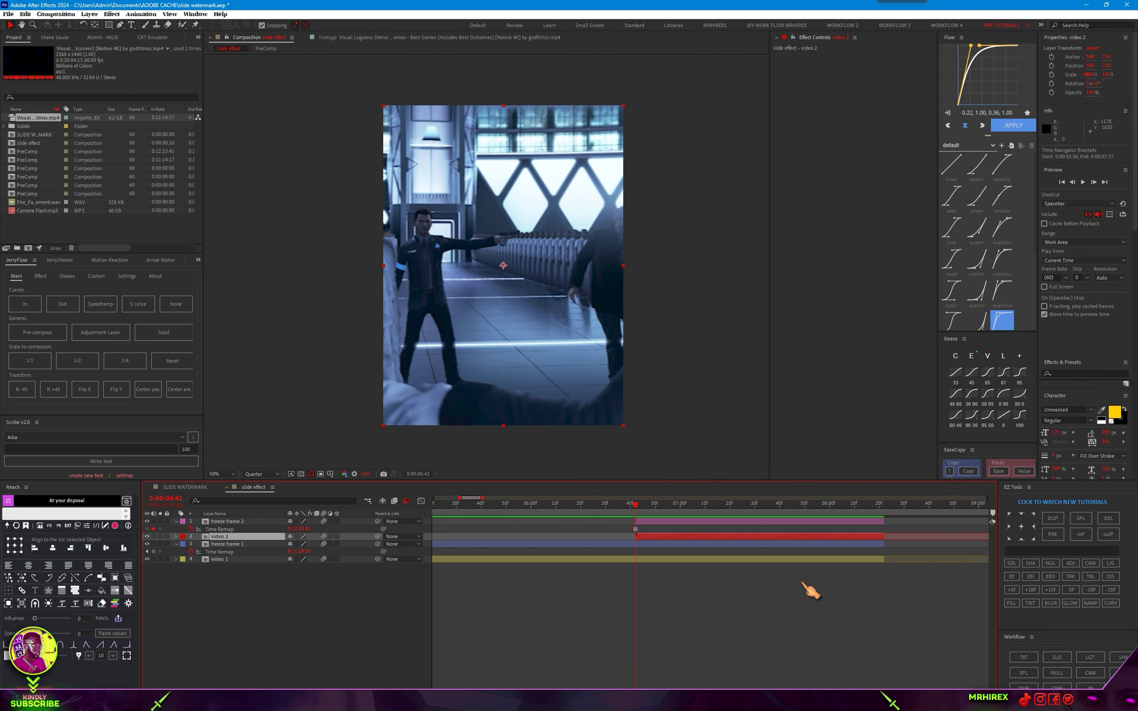
{"action": "left_click", "coordinate": [661, 522]}
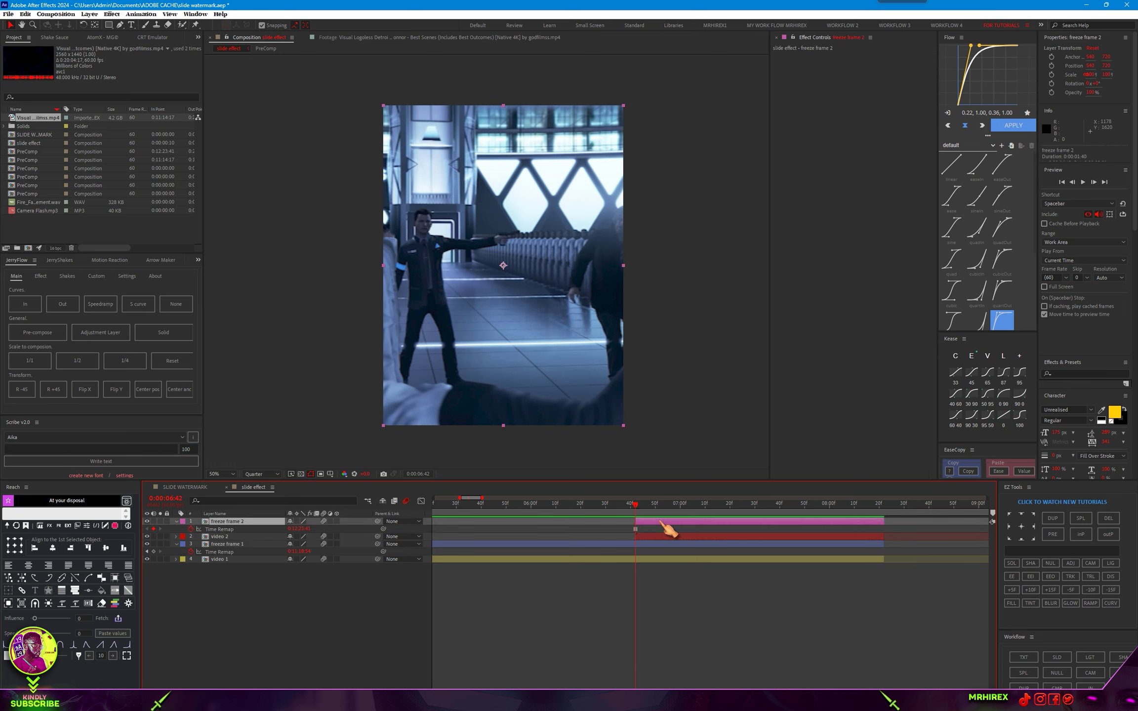
{"action": "left_click_drag", "start_coordinate": [242, 530], "coordinate": [237, 546]}
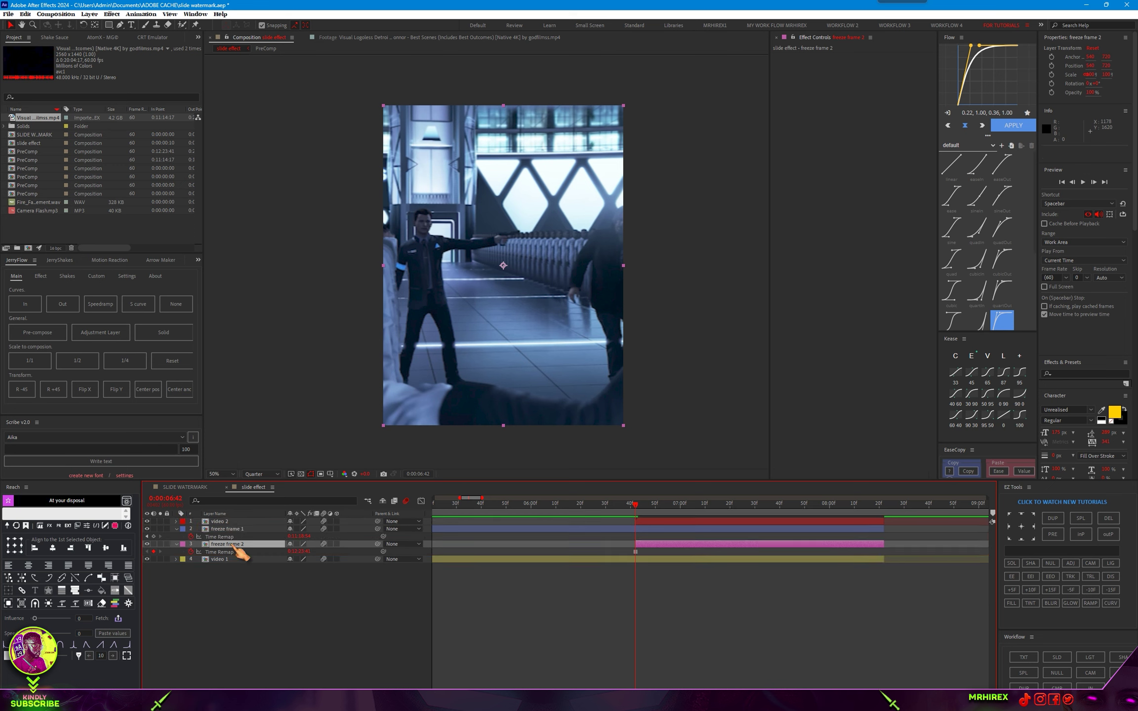
Slide freeze frame 2 earlier so it starts with freeze frame 1, around 0:00:04:31.
{"action": "key", "text": "equal"}
{"action": "key", "text": "minus"}
{"action": "key", "text": "minus"}
{"action": "key", "text": "minus"}
{"action": "scroll", "coordinate": [521, 686], "scroll_direction": "left", "scroll_amount": 2}
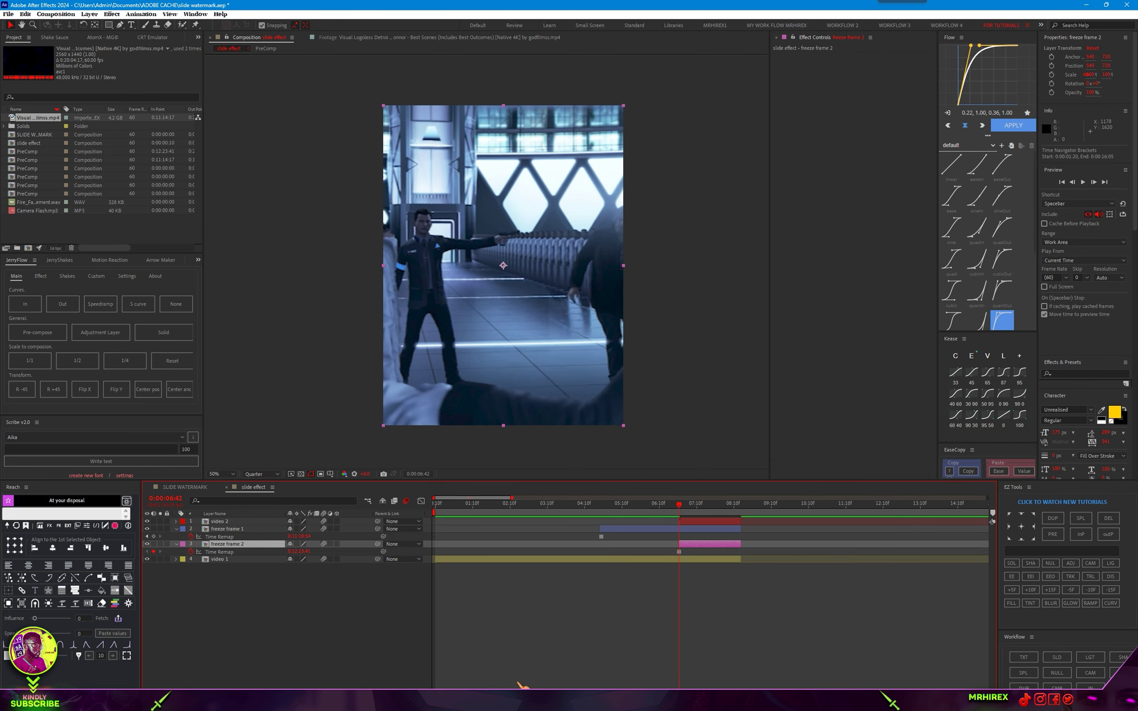
{"action": "left_click_drag", "start_coordinate": [681, 511], "coordinate": [615, 528]}
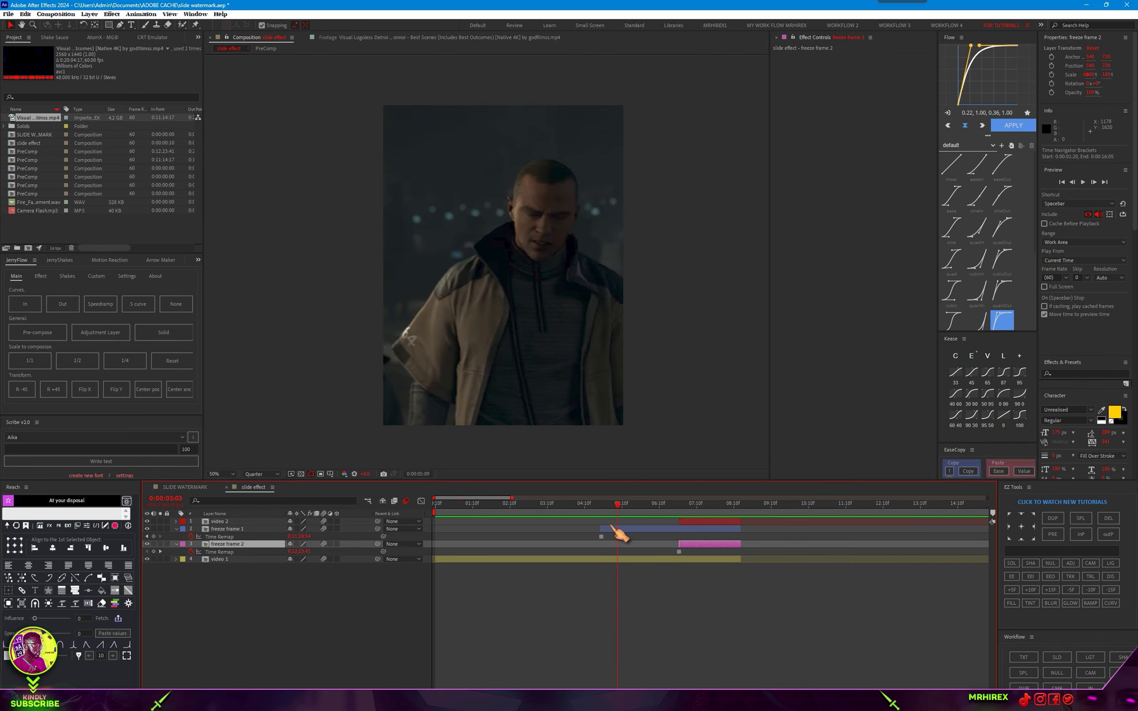
{"action": "scroll", "coordinate": [612, 520], "scroll_direction": "up", "scroll_amount": 5}
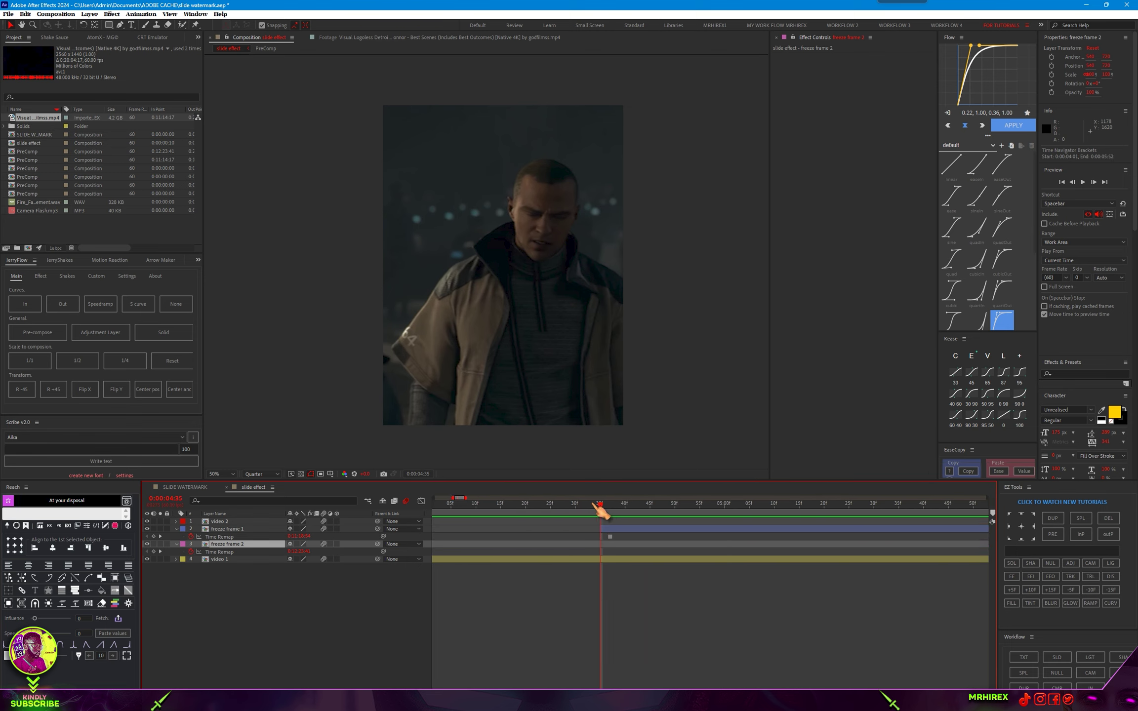
{"action": "scroll", "coordinate": [839, 573], "scroll_direction": "down", "scroll_amount": 5}
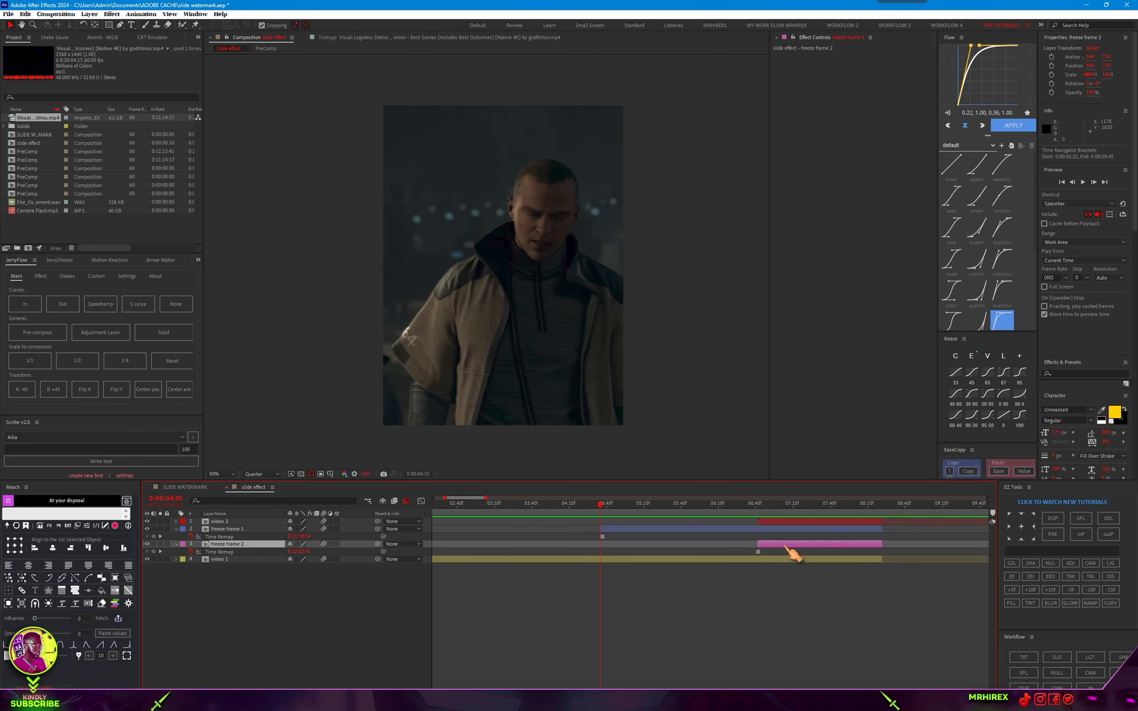
{"action": "left_click_drag", "start_coordinate": [785, 547], "coordinate": [627, 553]}
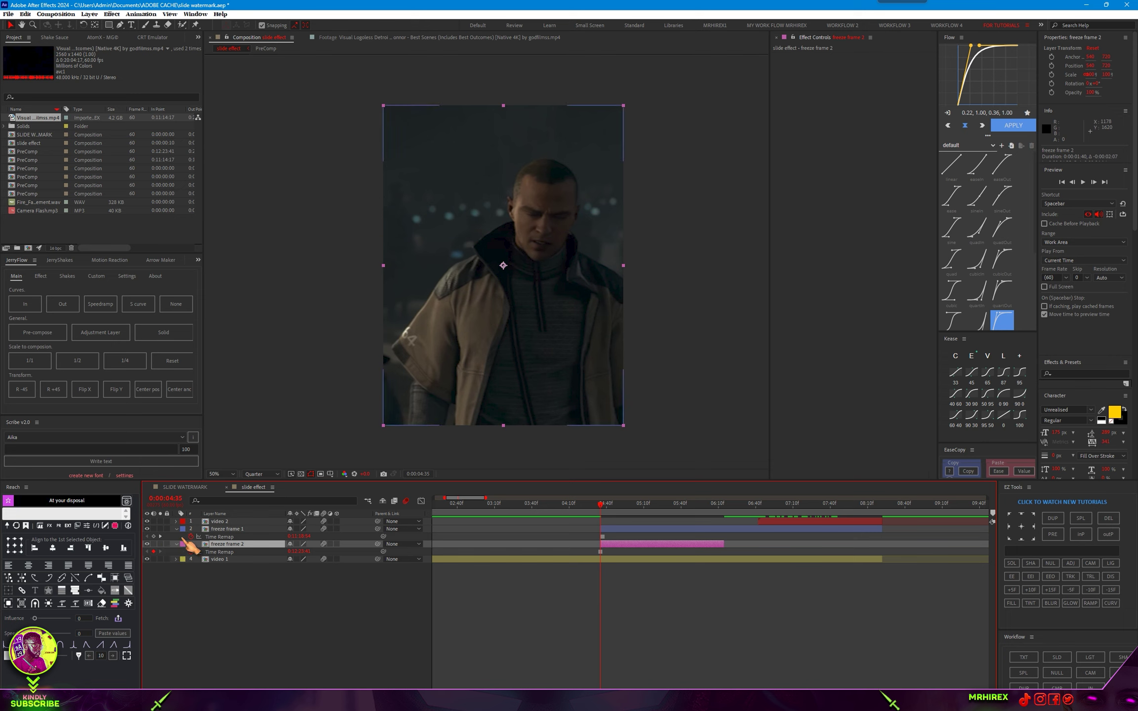
{"action": "left_click", "coordinate": [186, 536]}
Shift freeze frame 2 right to Position X 1708 beside freeze frame 1, then add a null layer.
{"action": "key", "text": "Escape"}
{"action": "left_click", "coordinate": [176, 529]}
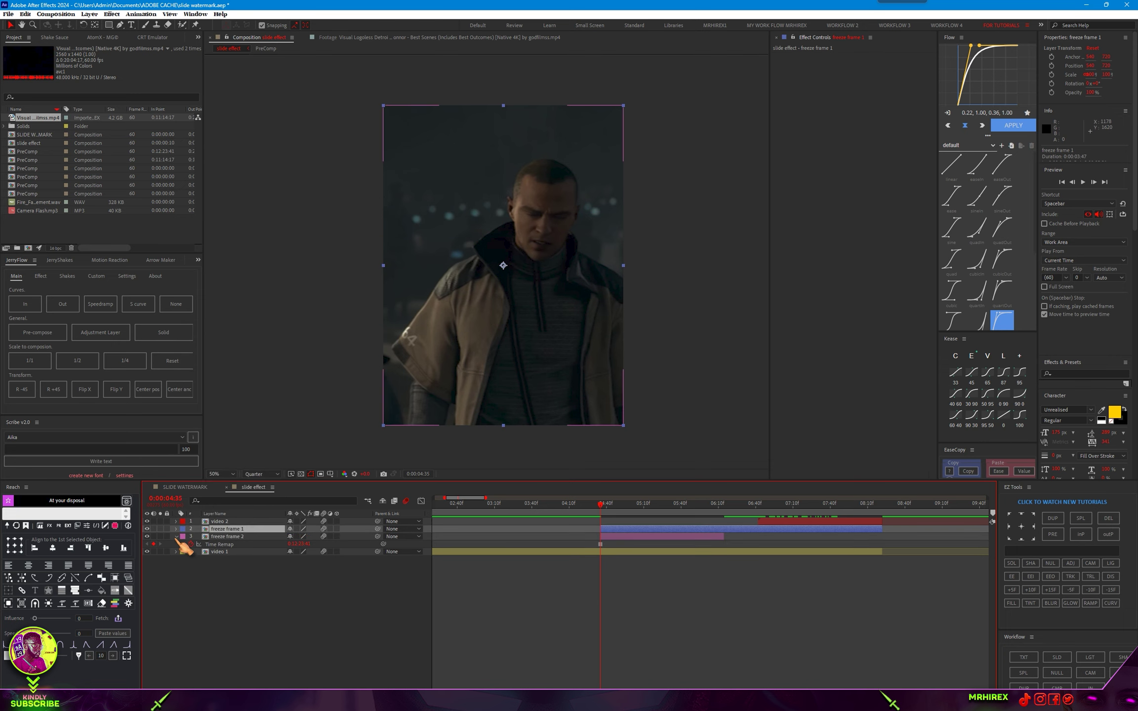
{"action": "left_click", "coordinate": [176, 537]}
{"action": "left_click", "coordinate": [232, 537]}
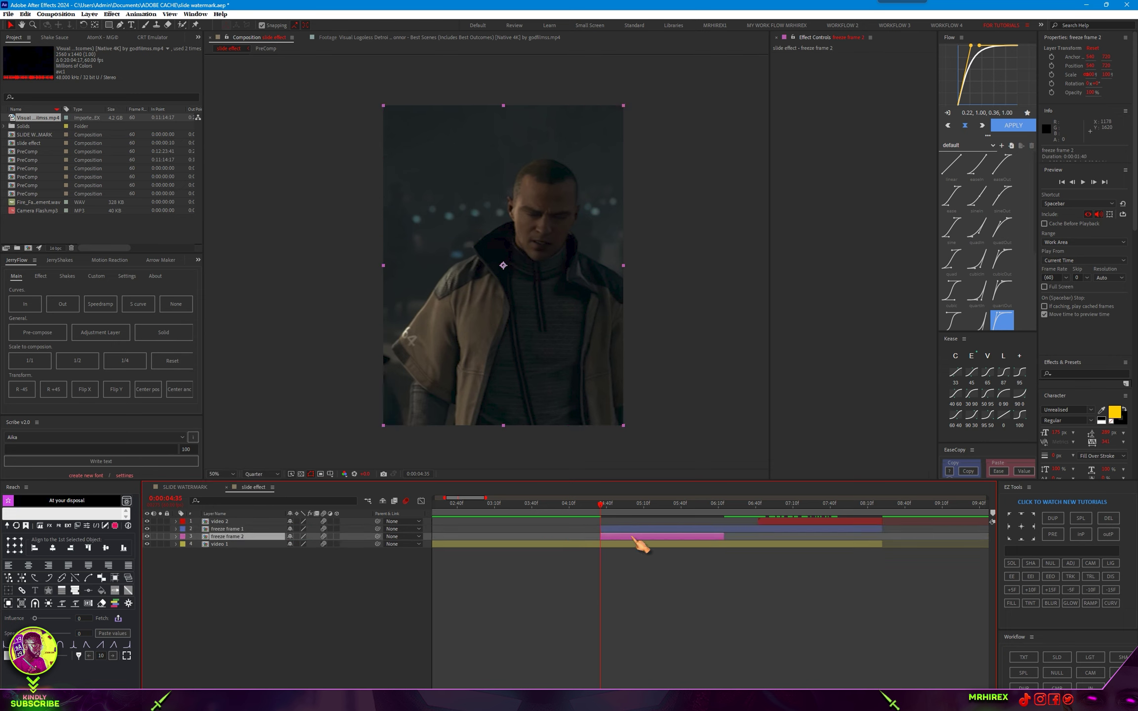
{"action": "left_click", "coordinate": [633, 530]}
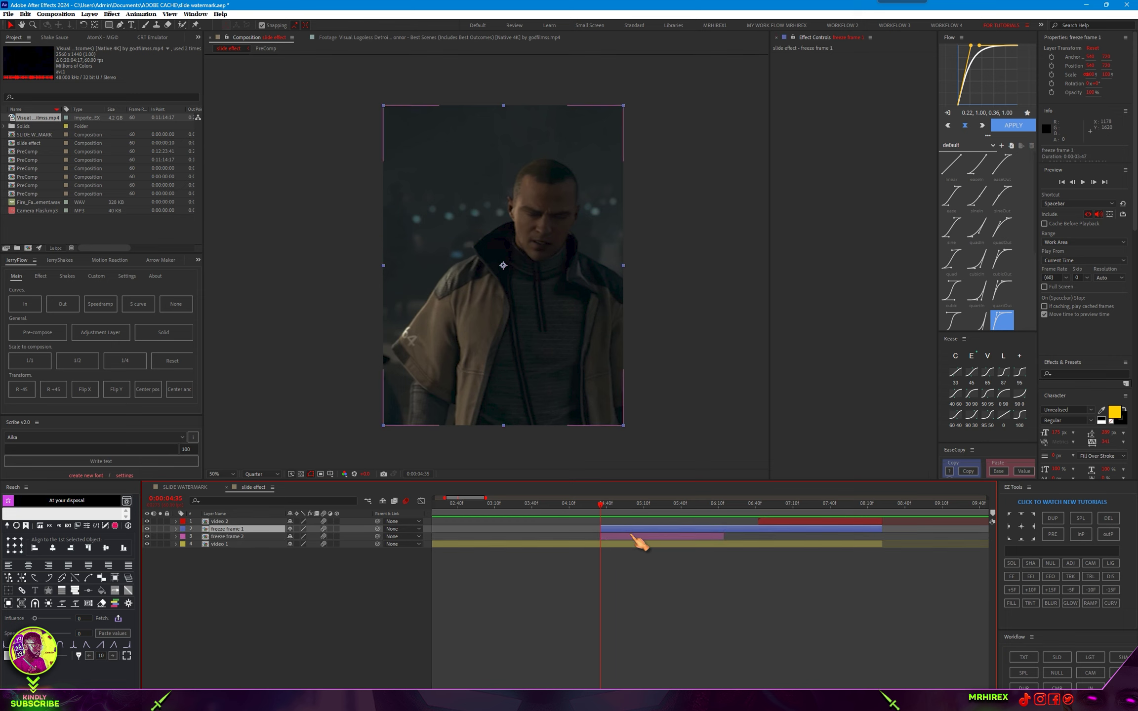
{"action": "left_click", "coordinate": [633, 536]}
{"action": "mouse_move", "coordinate": [511, 316]}
{"action": "left_mouse_down"}
{"action": "mouse_move", "coordinate": [774, 315]}
{"action": "mouse_move", "coordinate": [736, 315]}
{"action": "left_mouse_up"}
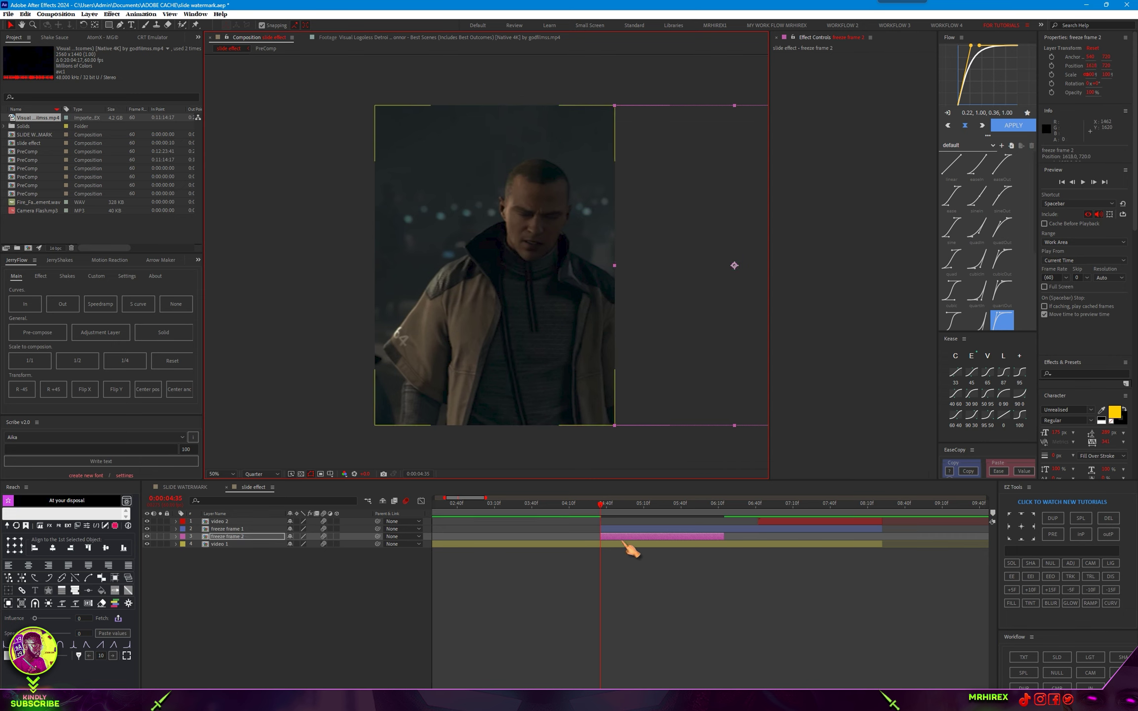
{"action": "left_click", "coordinate": [618, 529]}
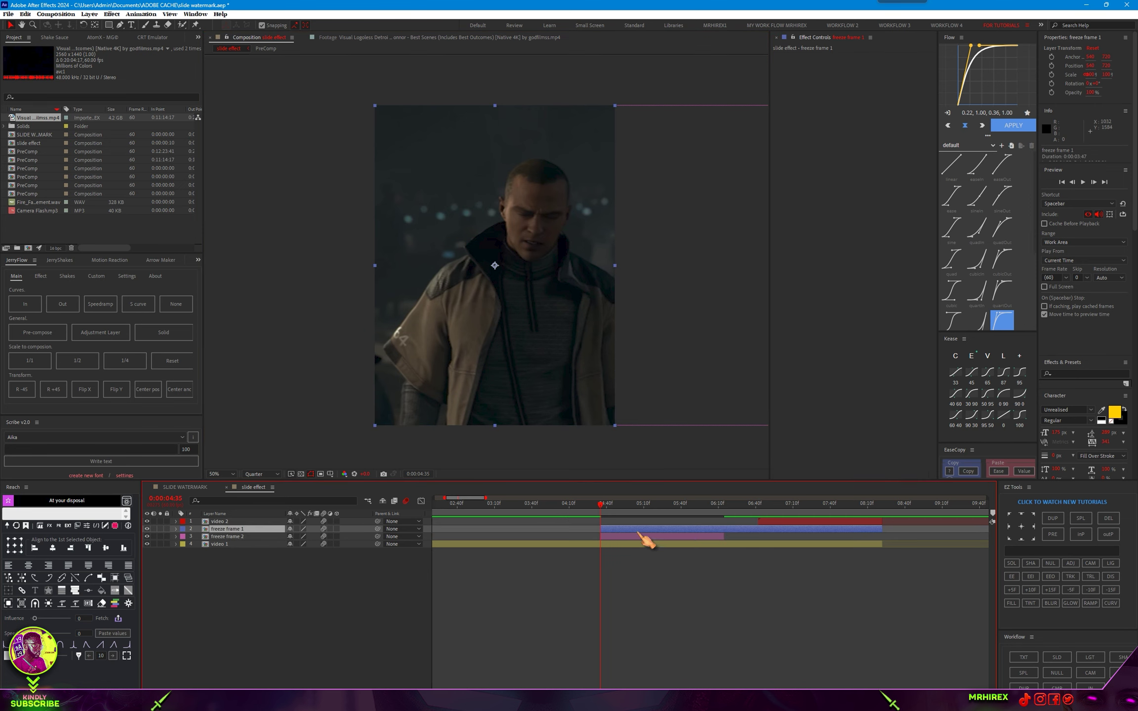
{"action": "left_click", "coordinate": [1057, 673]}
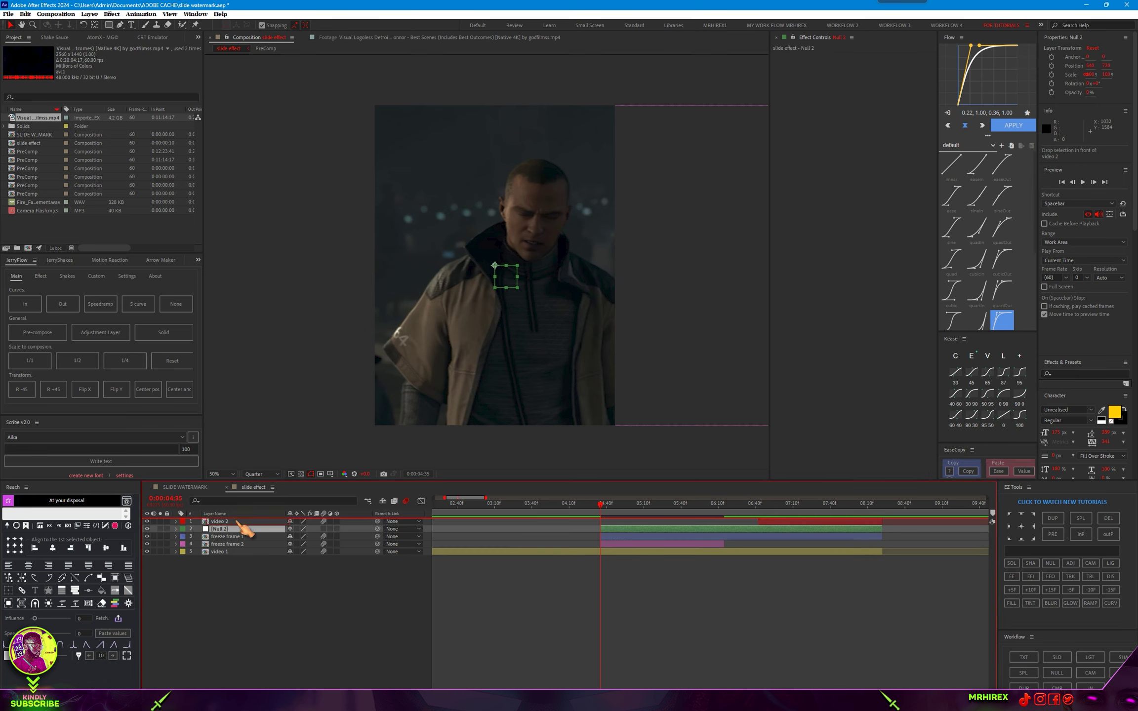
Put the null at the top, move video 2 under the freeze frames, and rename the null 'control'.
{"action": "left_click_drag", "start_coordinate": [236, 528], "coordinate": [236, 531]}
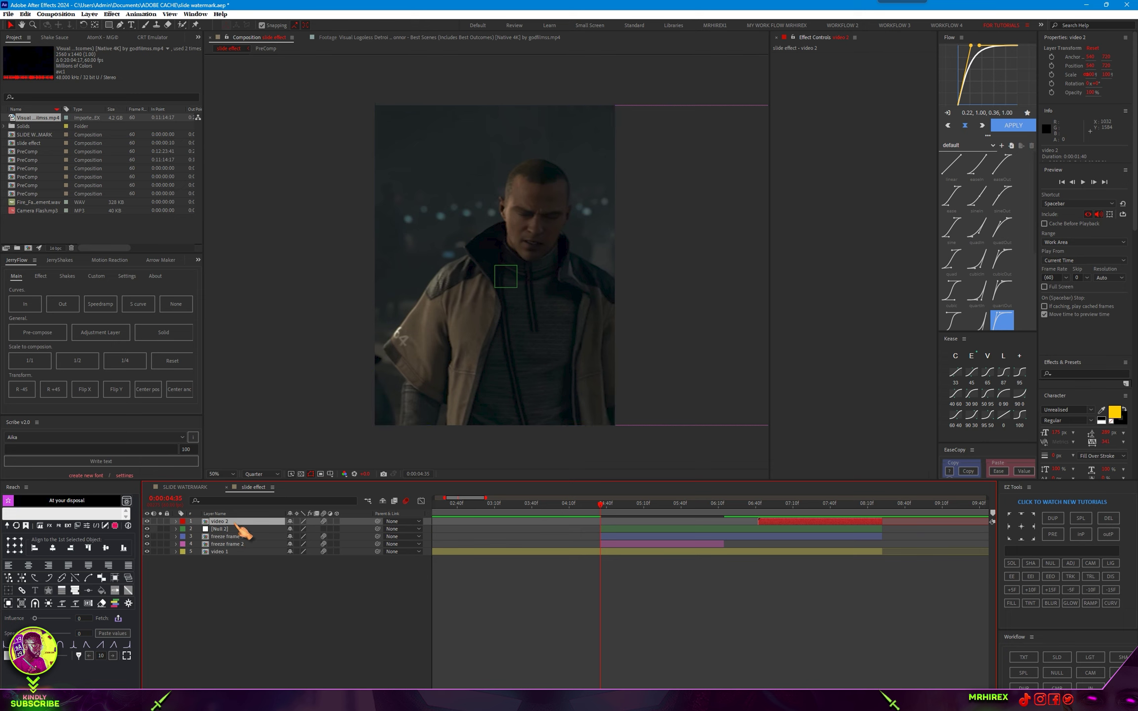
{"action": "left_click_drag", "start_coordinate": [237, 522], "coordinate": [240, 547]}
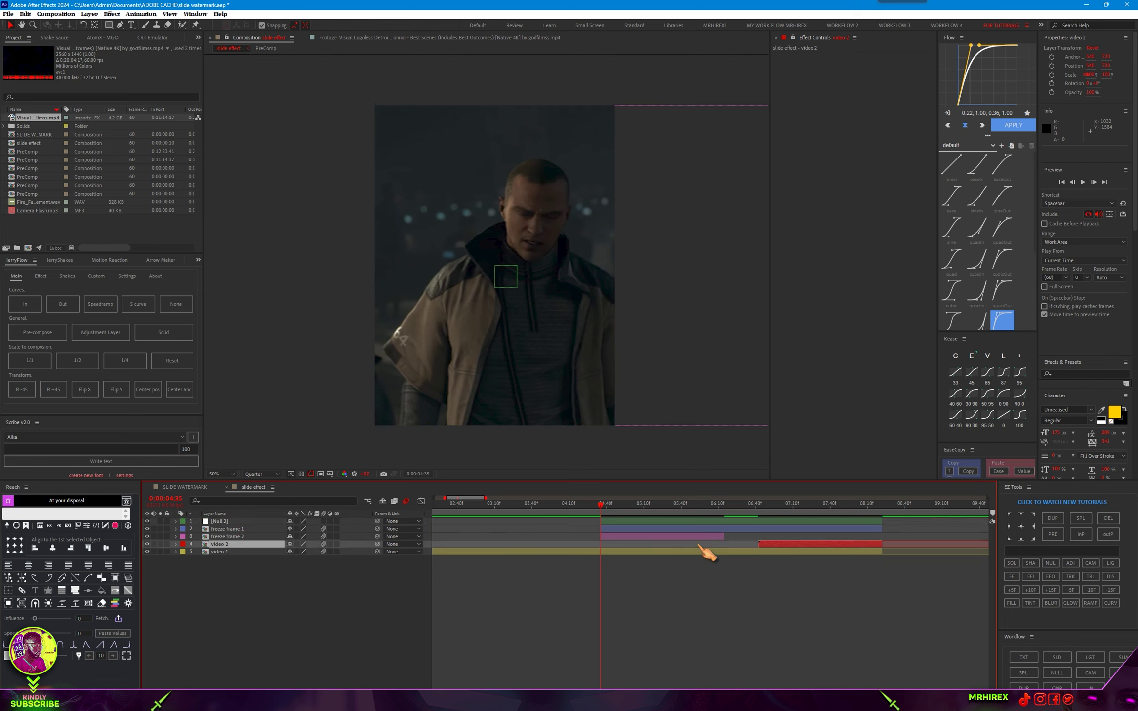
{"action": "double_click", "coordinate": [222, 521]}
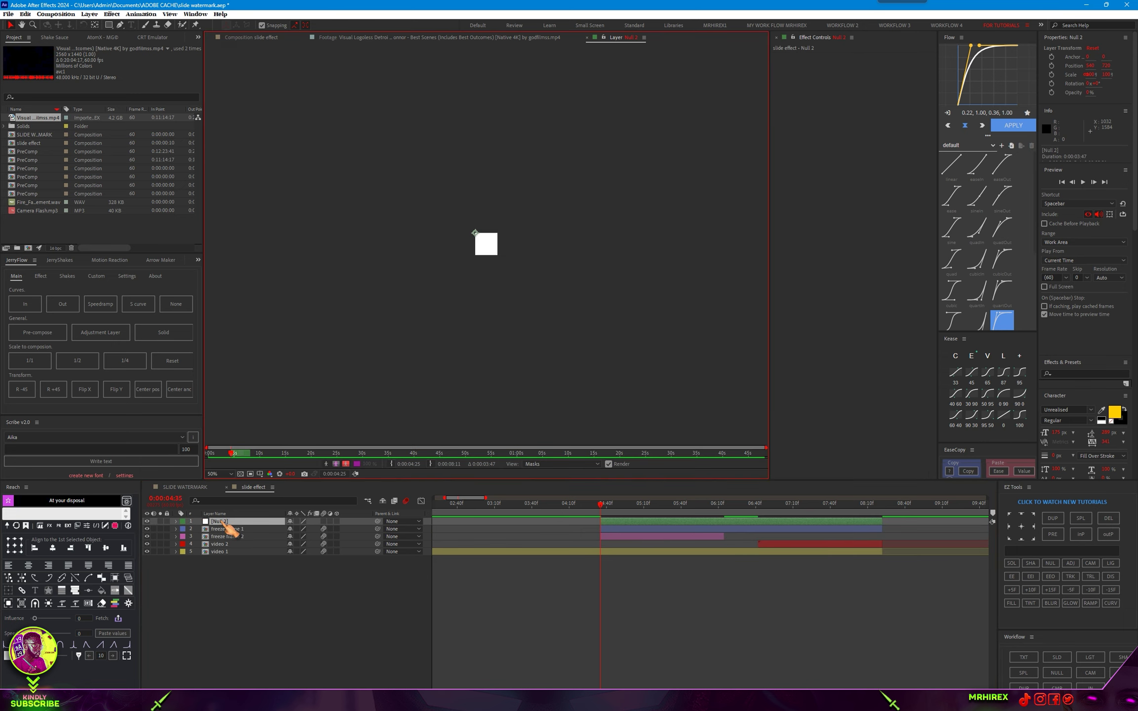
{"action": "left_click", "coordinate": [257, 37]}
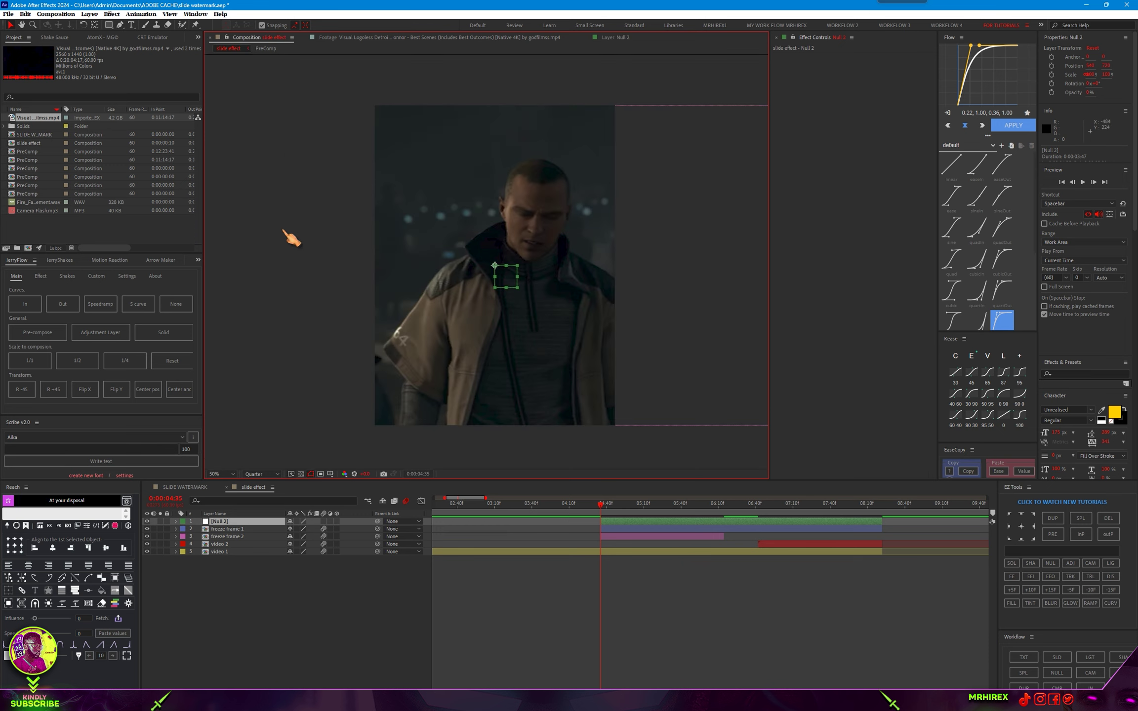
{"action": "right_click", "coordinate": [223, 523]}
{"action": "left_click", "coordinate": [255, 494]}
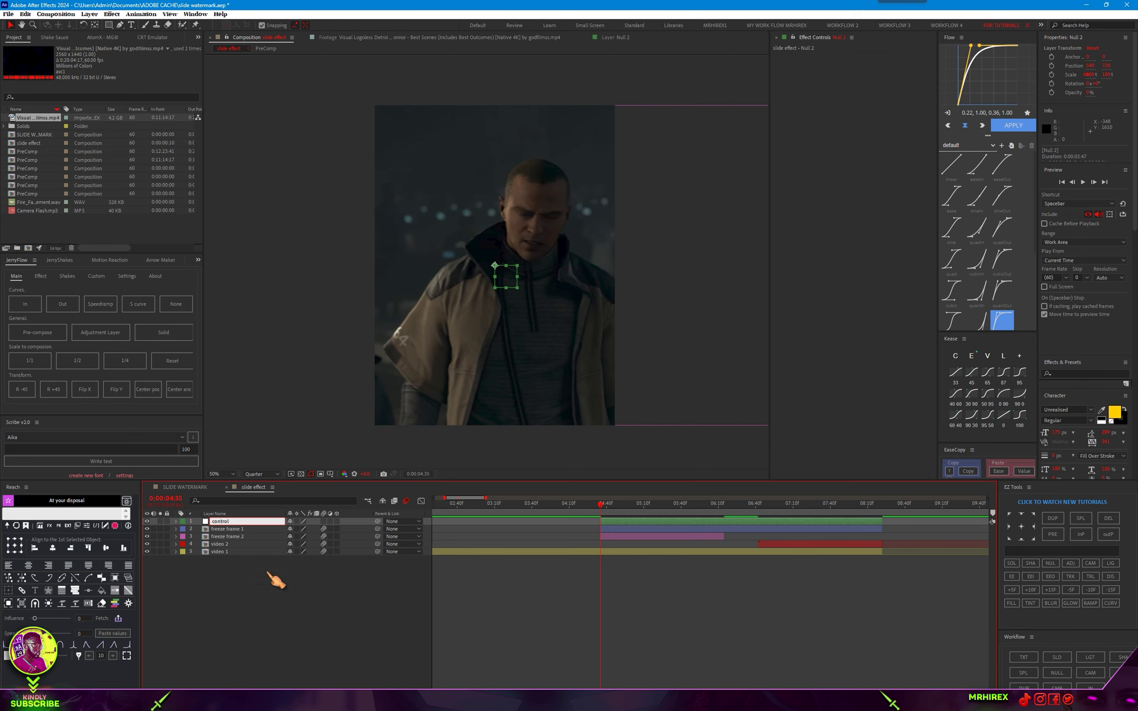
{"action": "left_click", "coordinate": [271, 620]}
Parent freeze frame 1 and freeze frame 2 to the '1. control' null layer.
{"action": "left_click", "coordinate": [224, 529]}
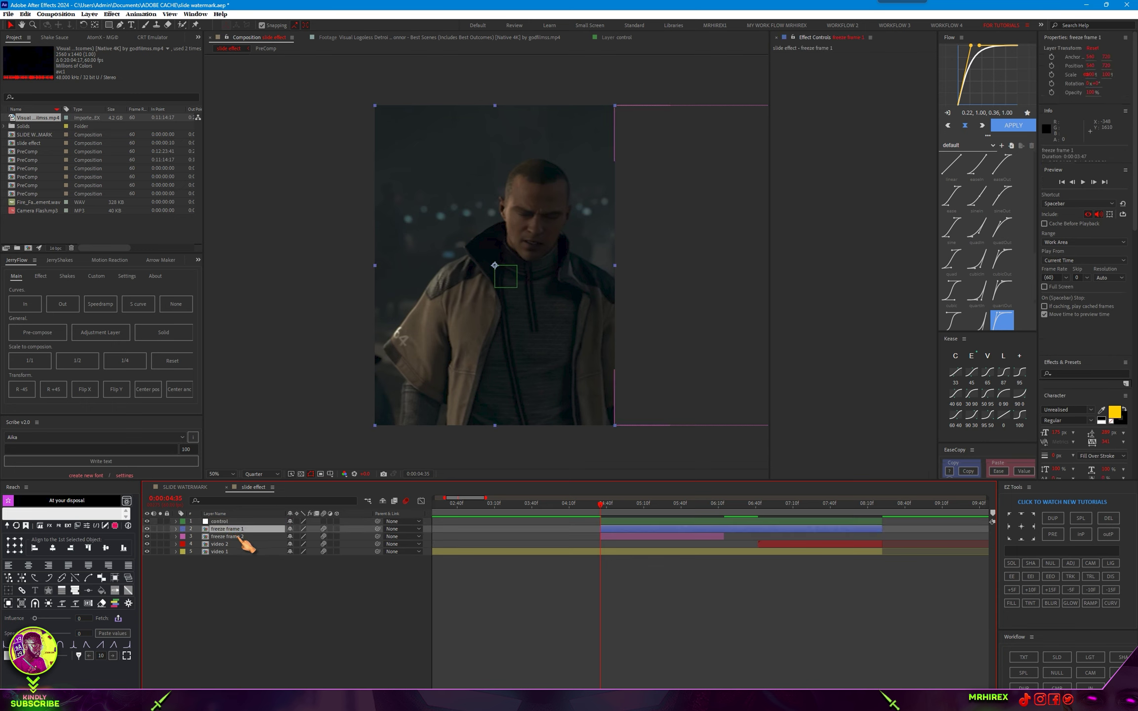
{"action": "left_click", "coordinate": [239, 537], "text": "ctrl"}
{"action": "left_click", "coordinate": [403, 529]}
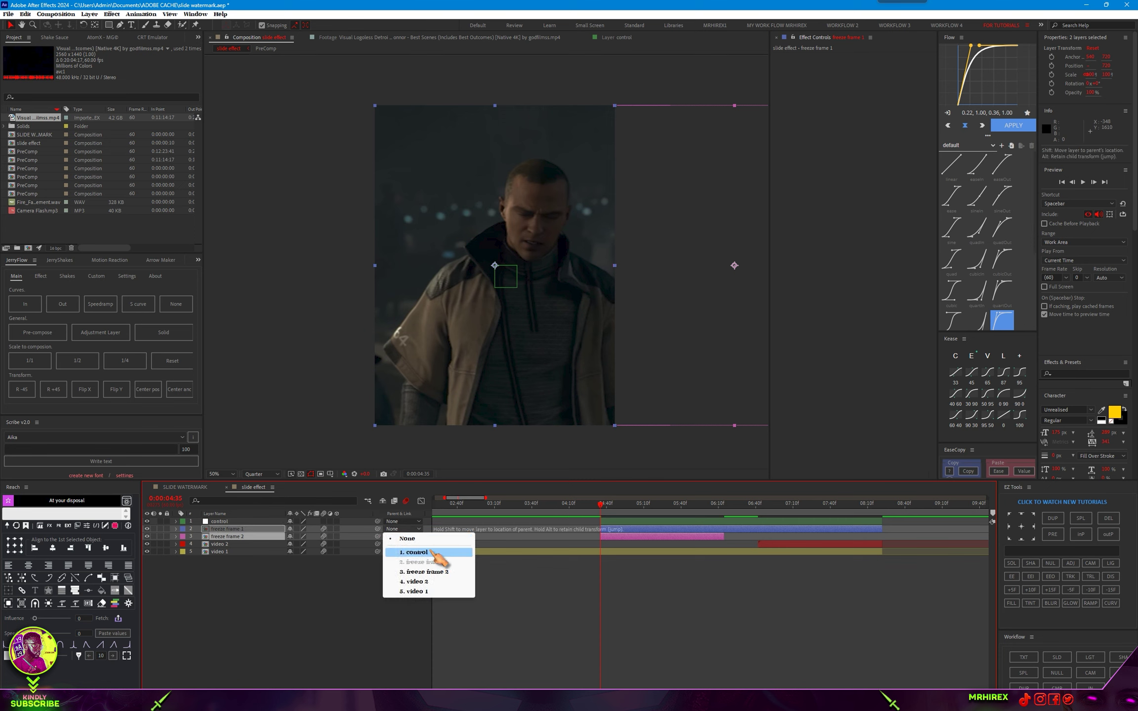
{"action": "left_click", "coordinate": [437, 553]}
{"action": "left_click", "coordinate": [331, 603]}
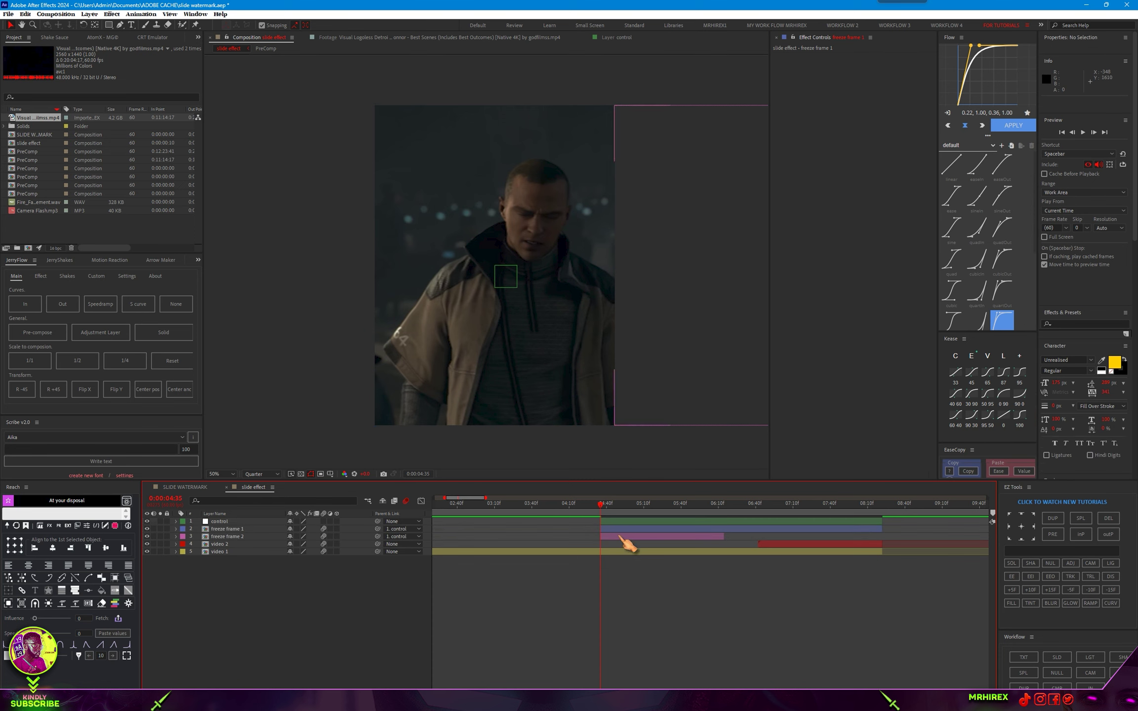
{"action": "left_click", "coordinate": [623, 537]}
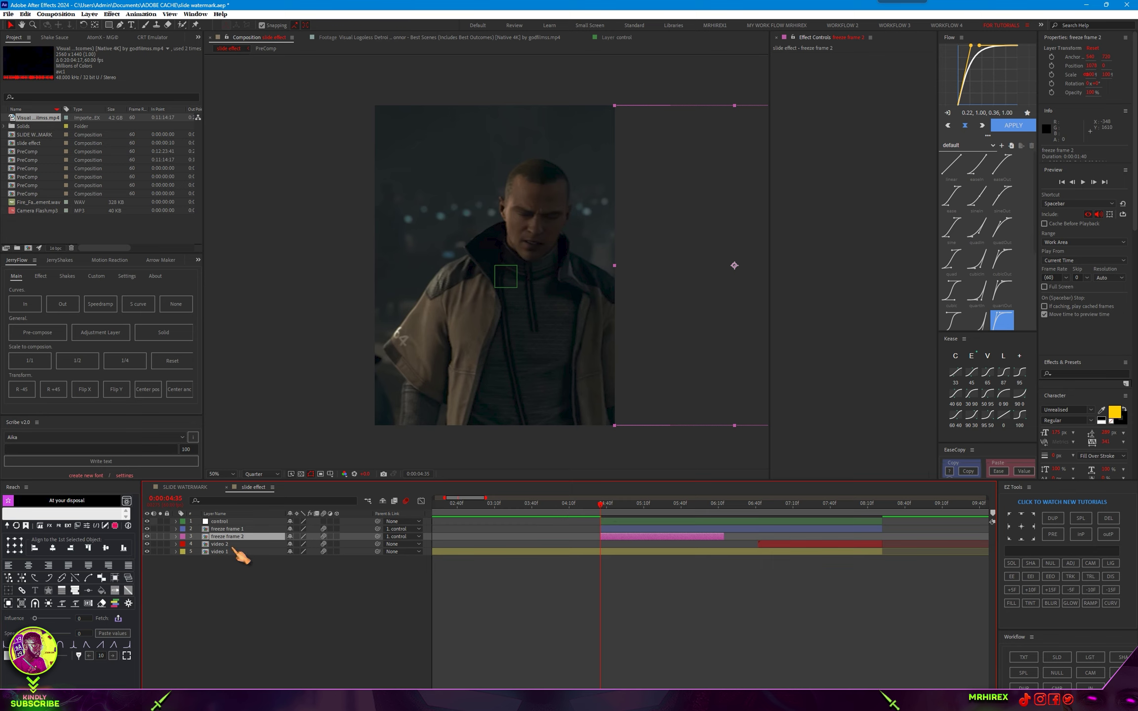
{"action": "left_click", "coordinate": [220, 522]}
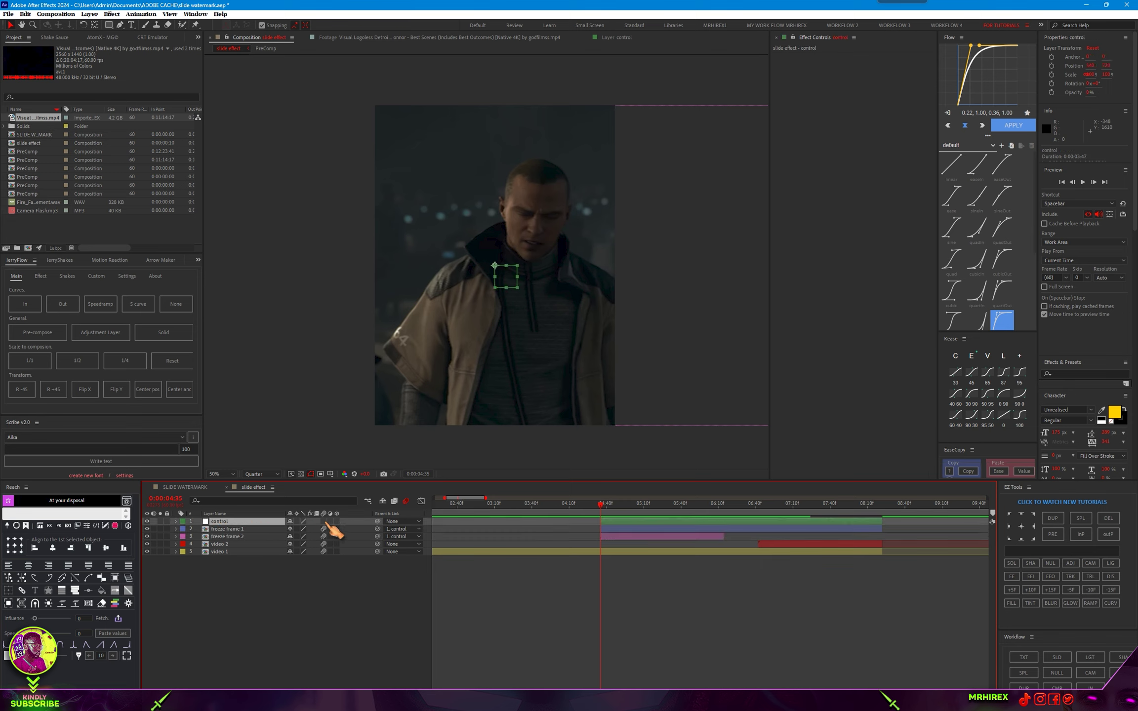
Keyframe the control null's Position, sliding it left to bring freeze frame 2 into view.
{"action": "key", "text": "alt+shift+p"}
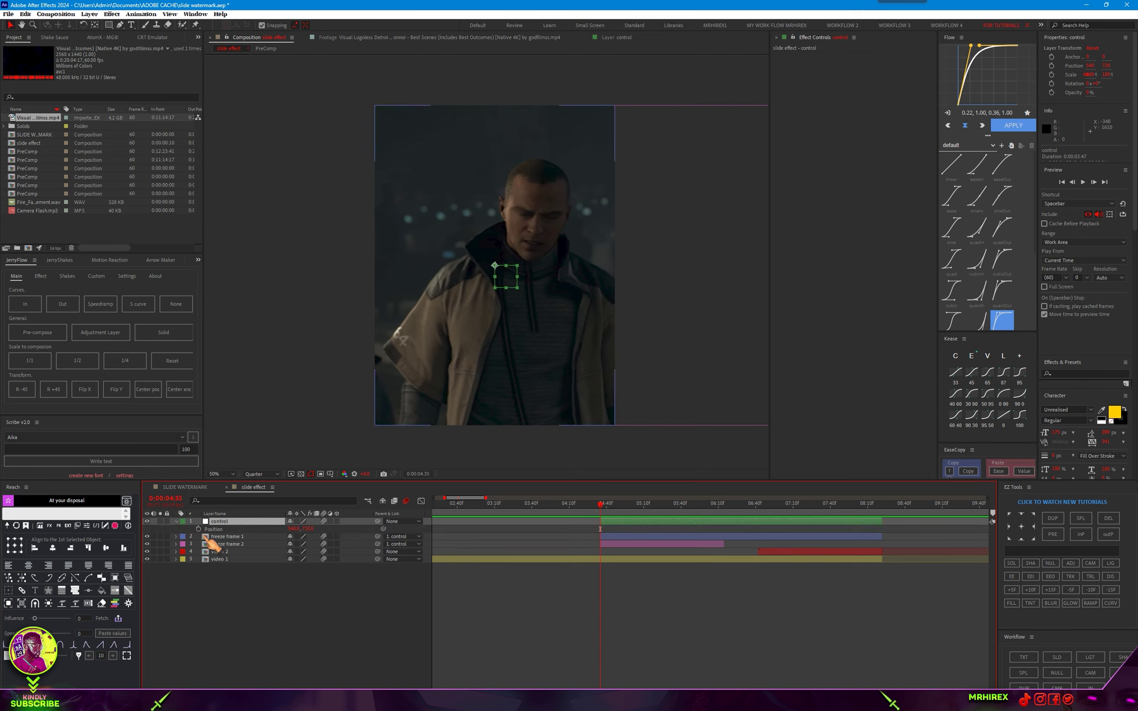
{"action": "key", "text": "equal"}
{"action": "key", "text": "equal"}
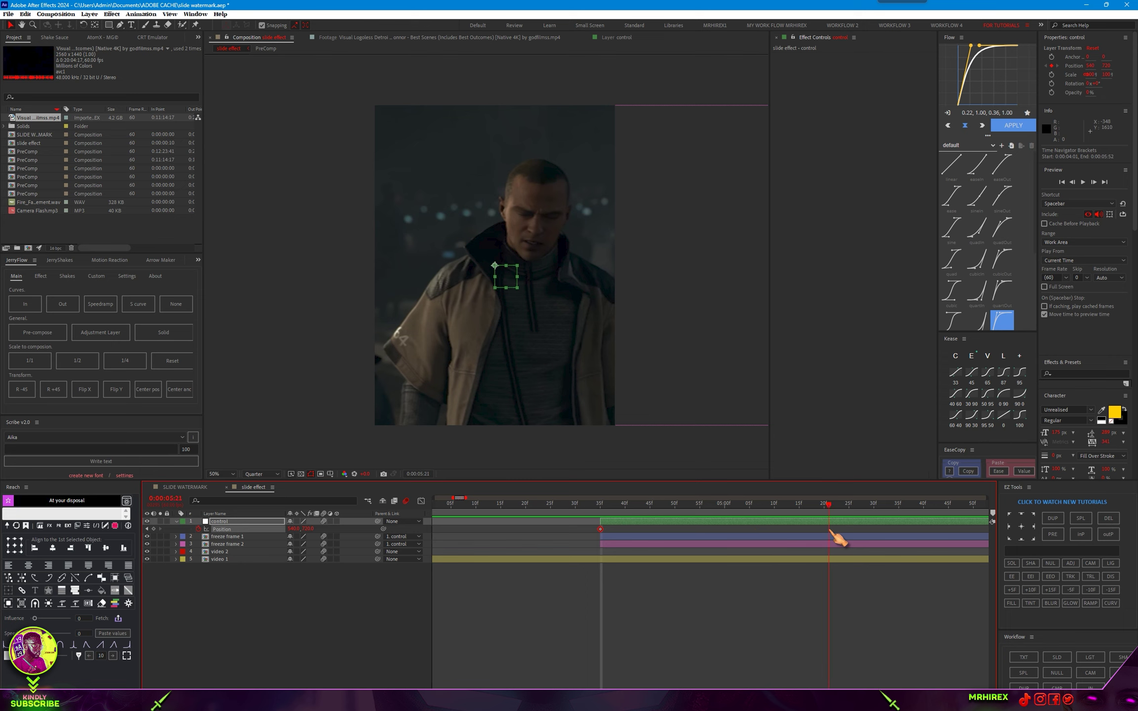
{"action": "left_click_drag", "start_coordinate": [294, 529], "coordinate": [2, 532]}
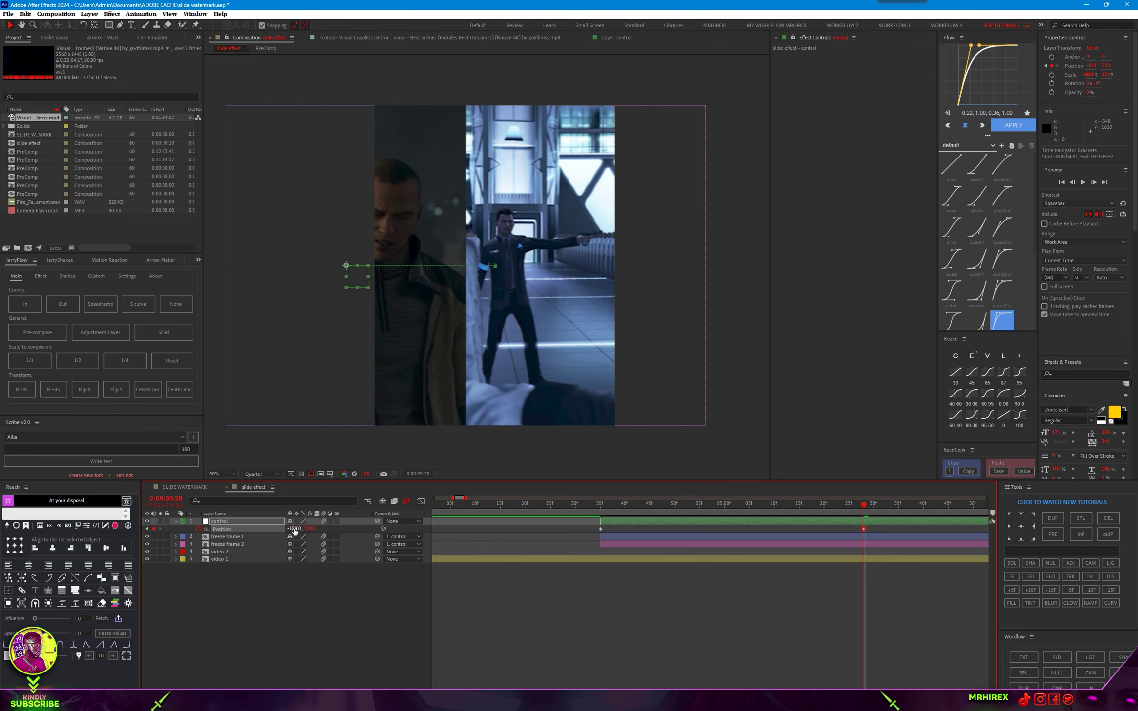
{"action": "left_click_drag", "start_coordinate": [292, 528], "coordinate": [131, 547]}
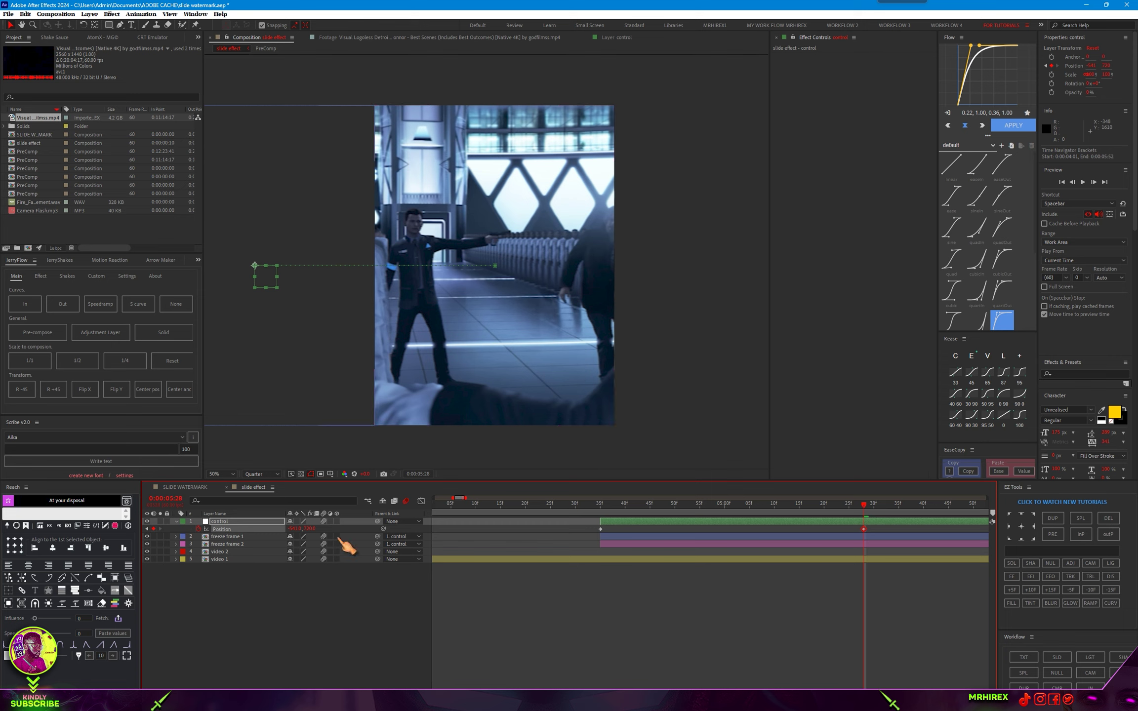
Return to 0:00:04:20 and preview the slide, stopping on the second Position keyframe.
{"action": "left_click_drag", "start_coordinate": [871, 514], "coordinate": [526, 516]}
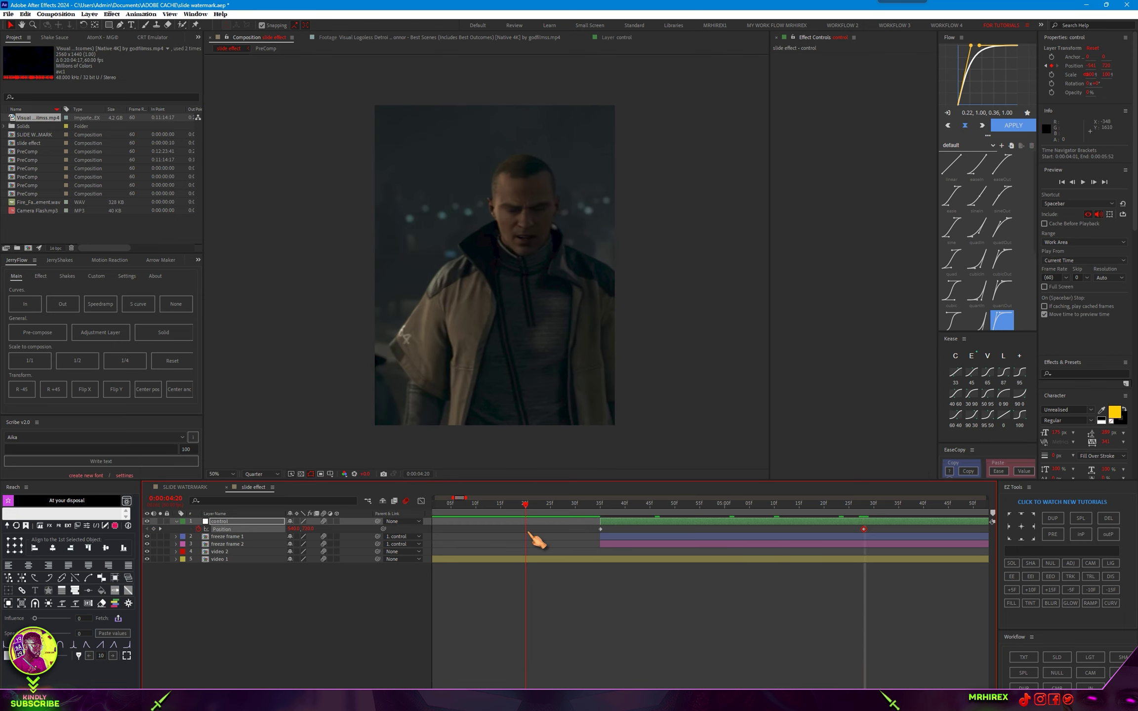
{"action": "scroll", "coordinate": [473, 654], "scroll_direction": "down", "scroll_amount": 5}
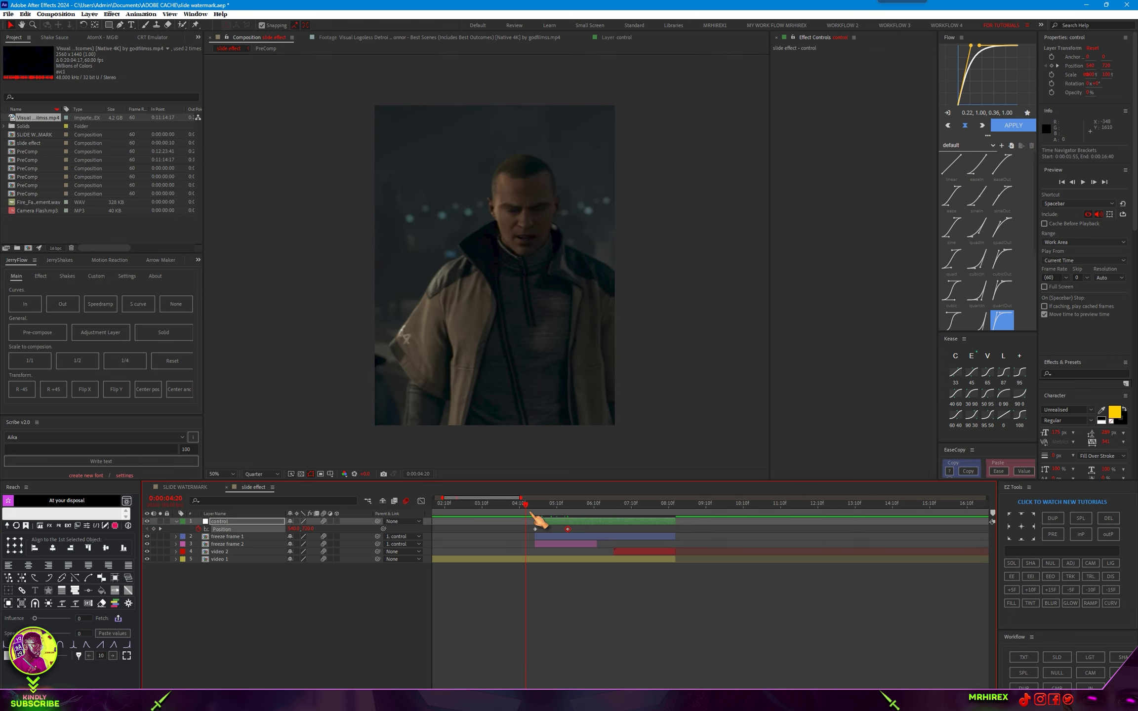
{"action": "key", "text": "space"}
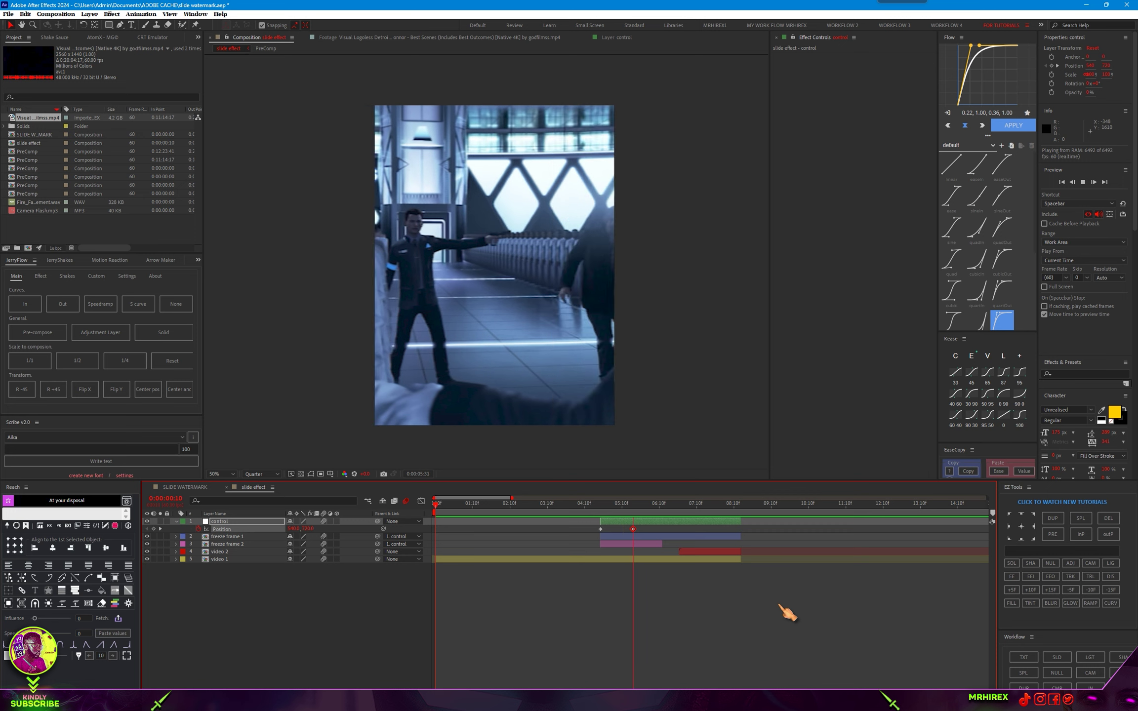
{"action": "left_click", "coordinate": [634, 529]}
Delay the second control Position keyframe, Easy Ease both, and shape the speed curve into a sharp burst.
{"action": "left_click_drag", "start_coordinate": [641, 531], "coordinate": [666, 530]}
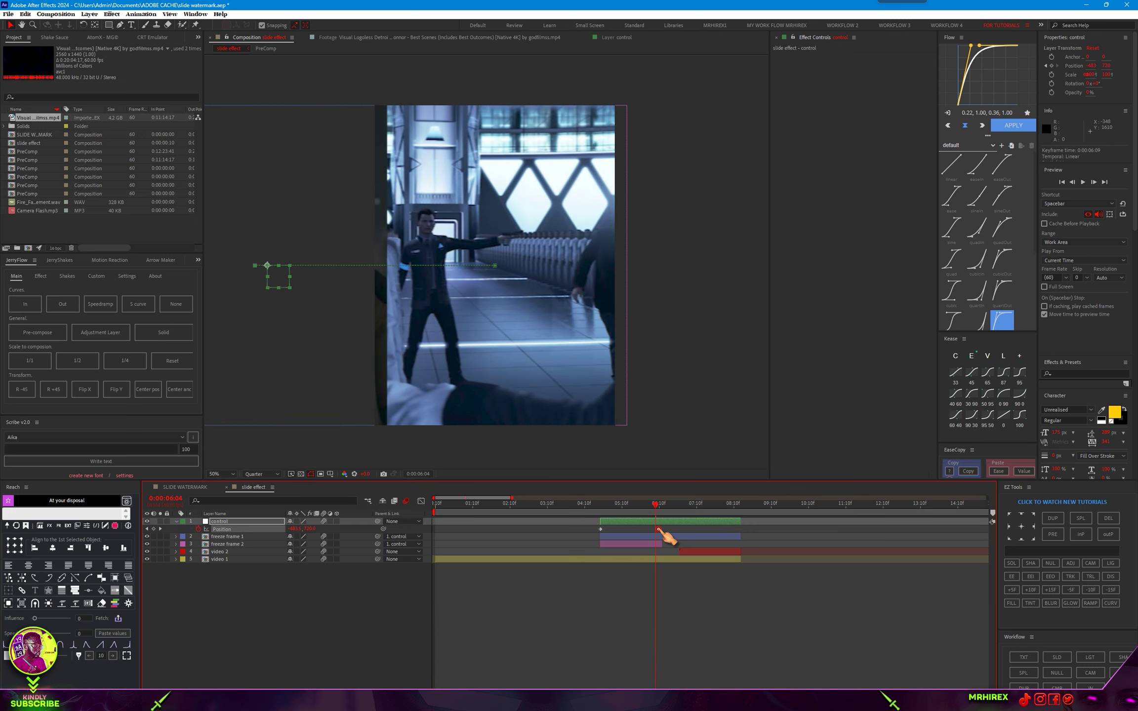
{"action": "key", "text": "F9"}
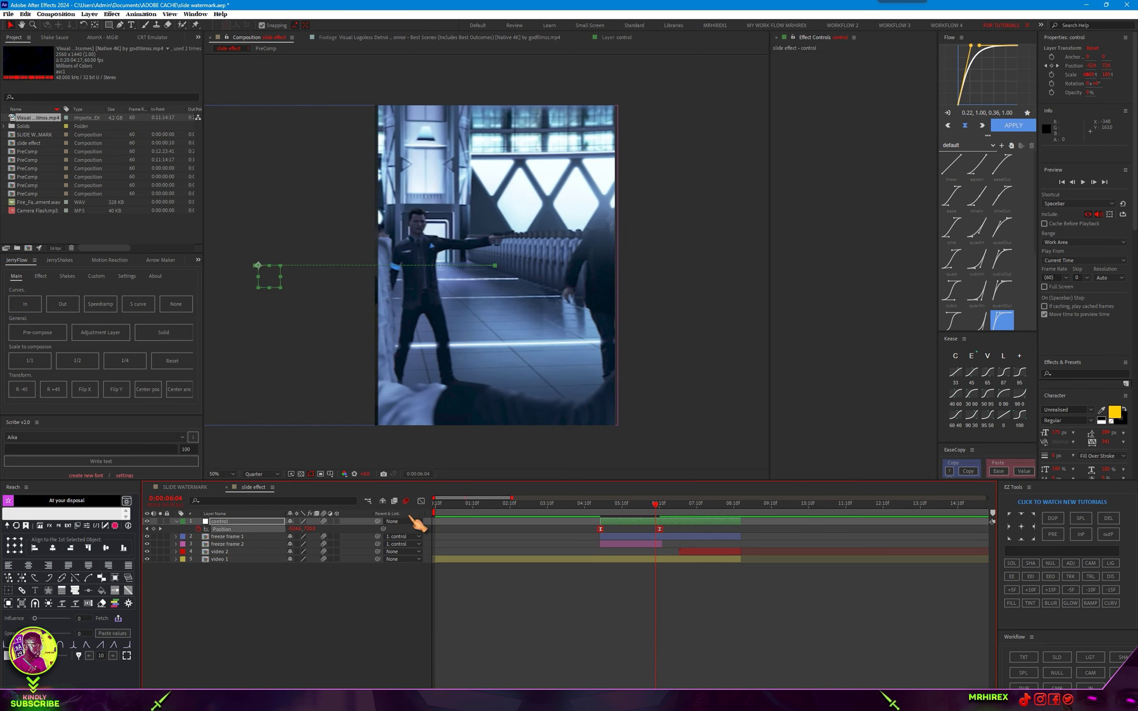
{"action": "left_click", "coordinate": [421, 502]}
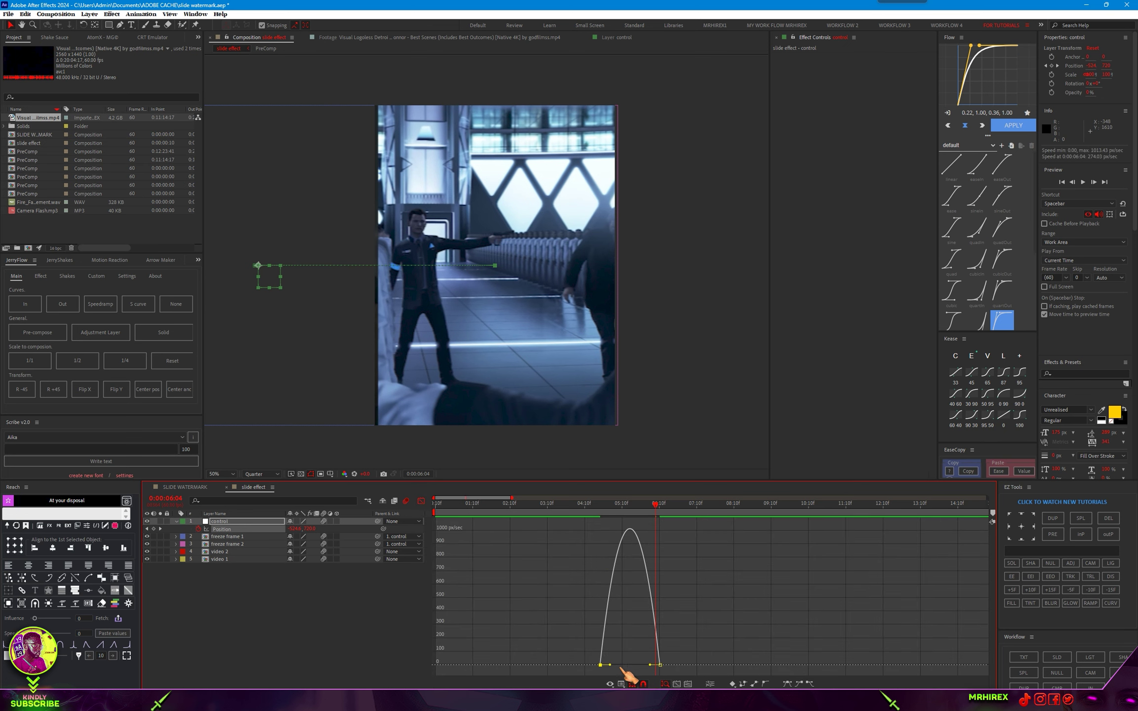
{"action": "left_click_drag", "start_coordinate": [611, 666], "coordinate": [607, 663]}
{"action": "mouse_move", "coordinate": [735, 634]}
{"action": "left_mouse_down"}
{"action": "mouse_move", "coordinate": [595, 688]}
{"action": "mouse_move", "coordinate": [631, 664]}
{"action": "left_mouse_up"}
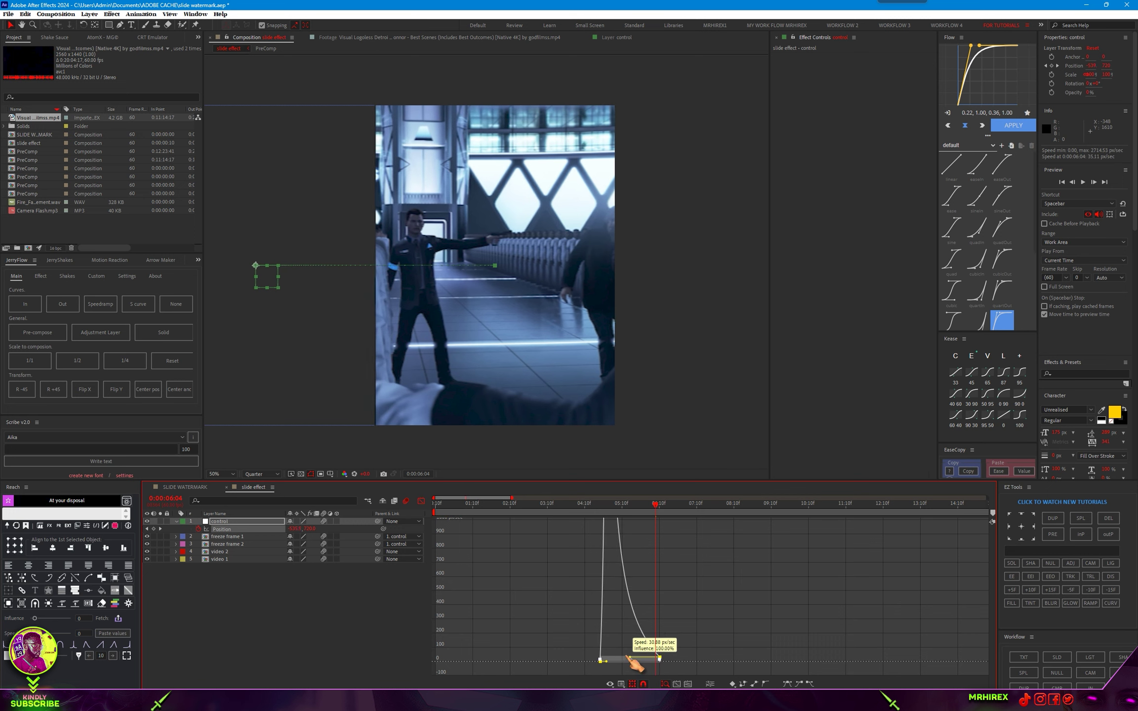
{"action": "left_click", "coordinate": [421, 502]}
Preview the retimed slide and inspect the mid-slide split-screen frame.
{"action": "left_click", "coordinate": [469, 504]}
{"action": "key", "text": "space"}
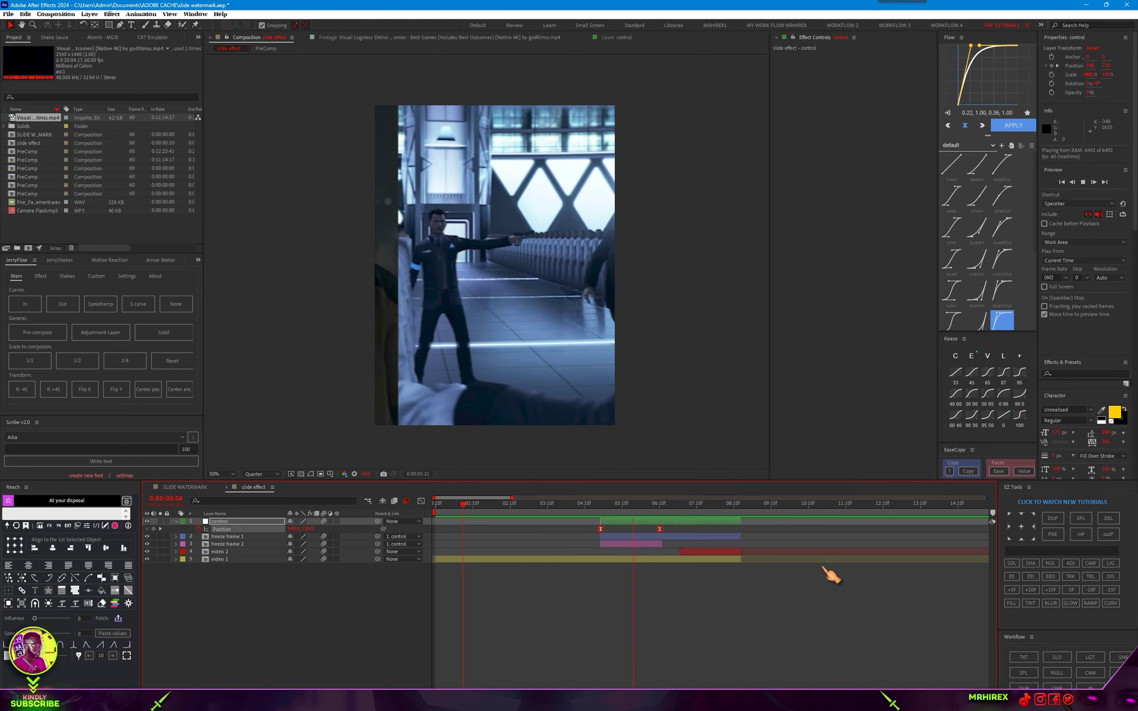
{"action": "key", "text": "space"}
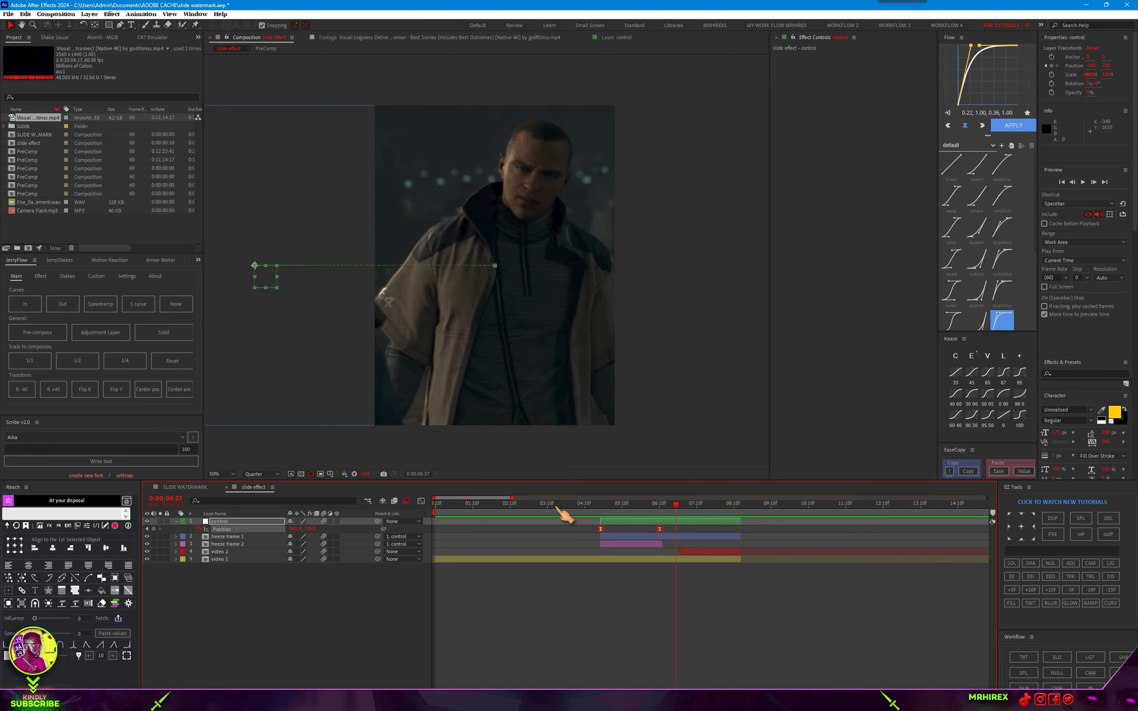
{"action": "left_click", "coordinate": [557, 505]}
{"action": "key", "text": "space"}
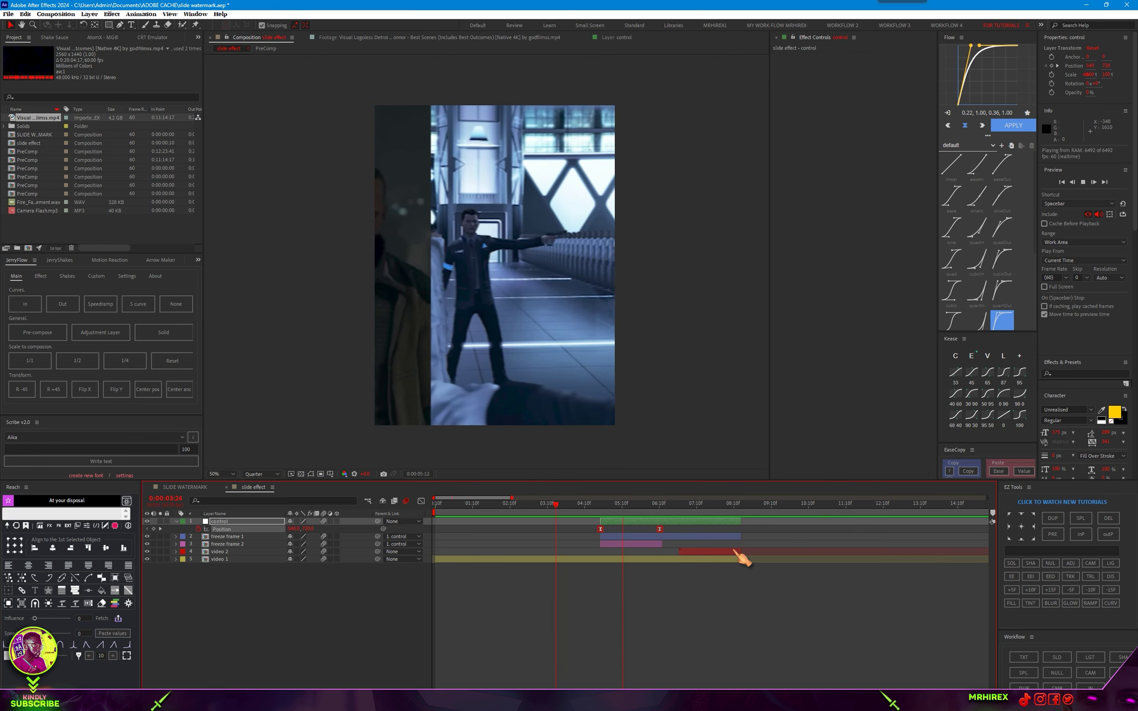
{"action": "key", "text": "space"}
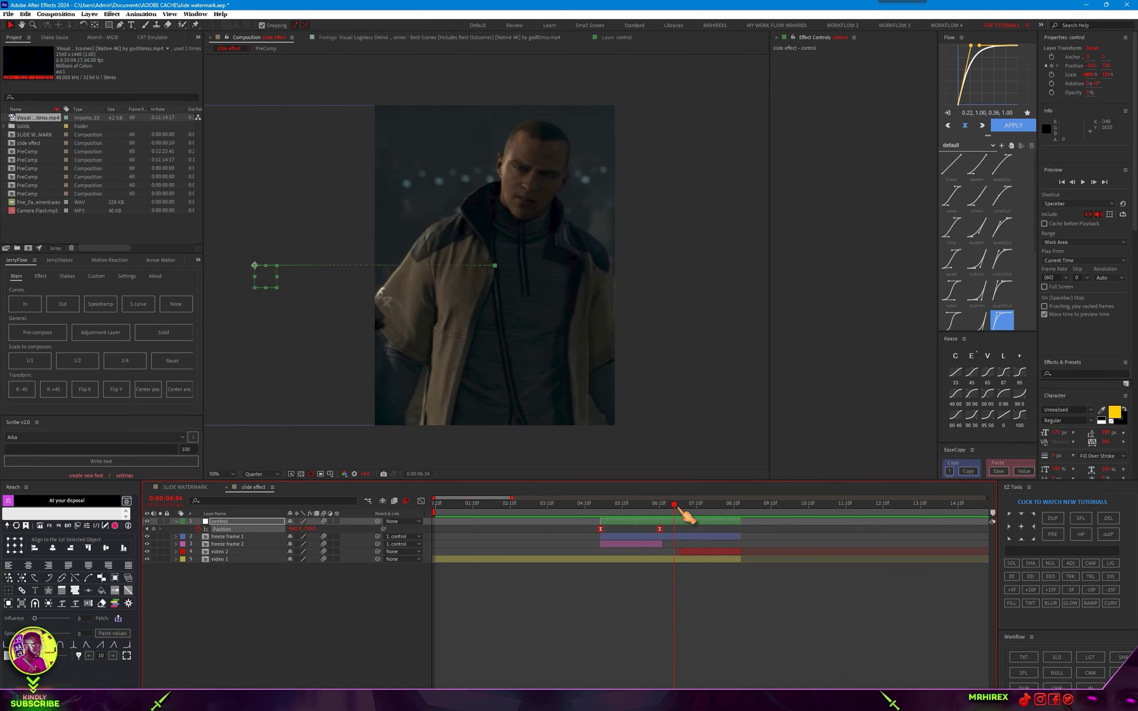
{"action": "left_click_drag", "start_coordinate": [682, 512], "coordinate": [613, 520]}
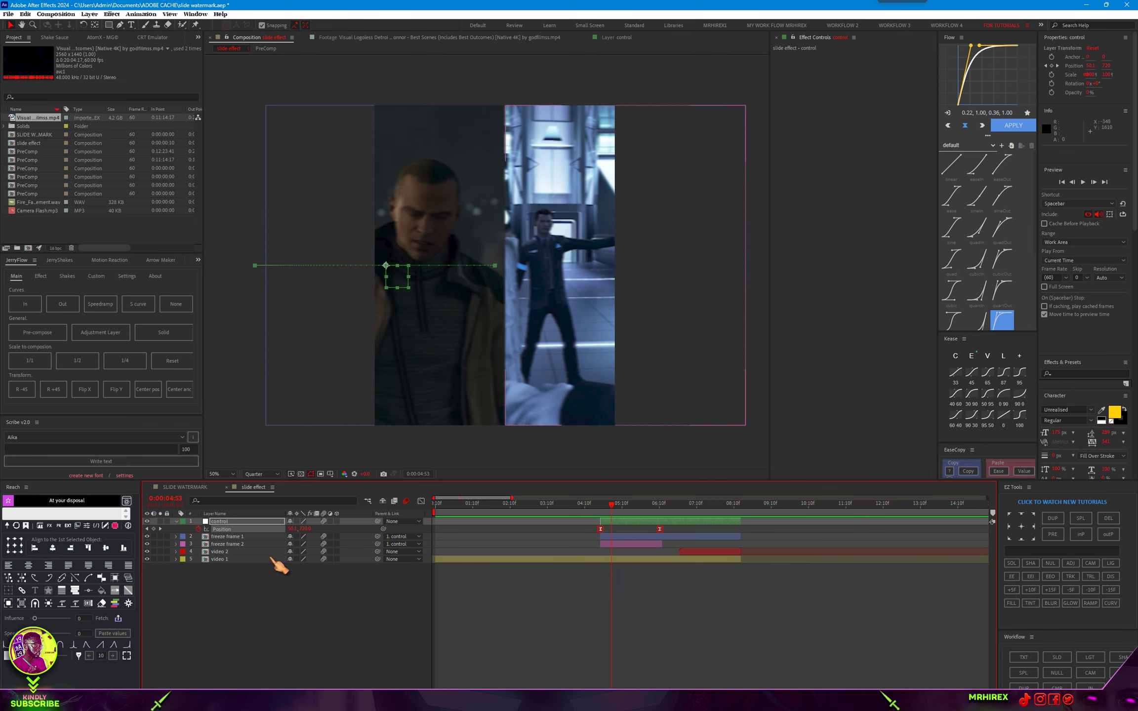
{"action": "left_click", "coordinate": [245, 537]}
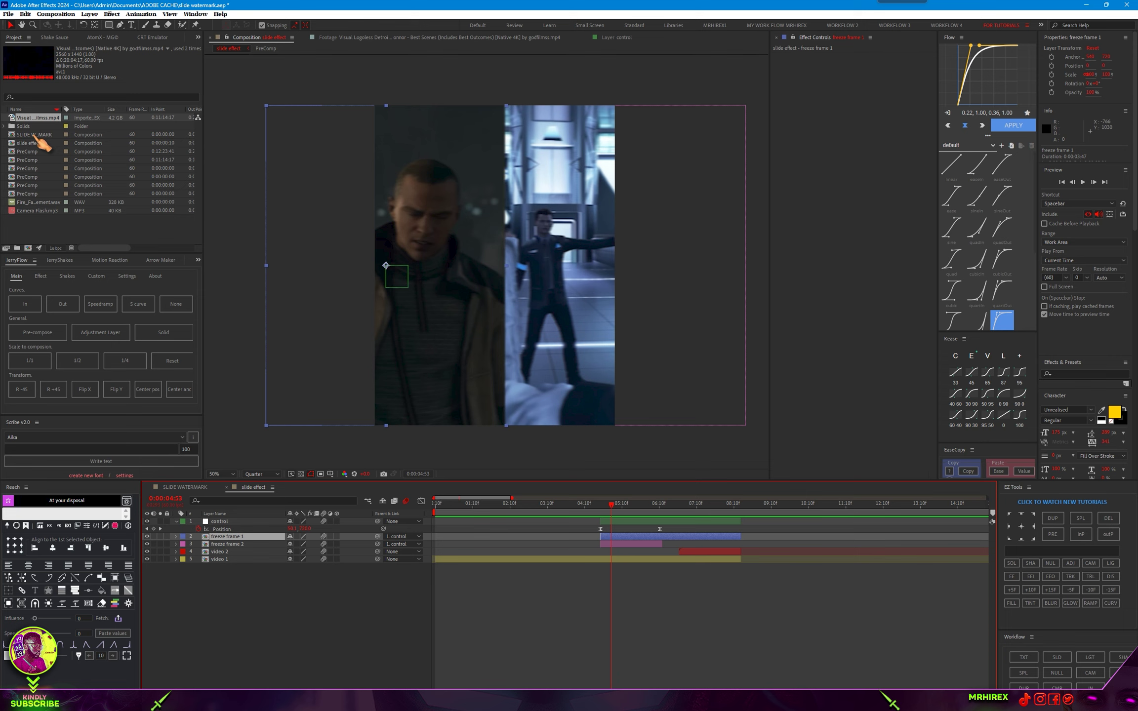
{"action": "left_click", "coordinate": [35, 135]}
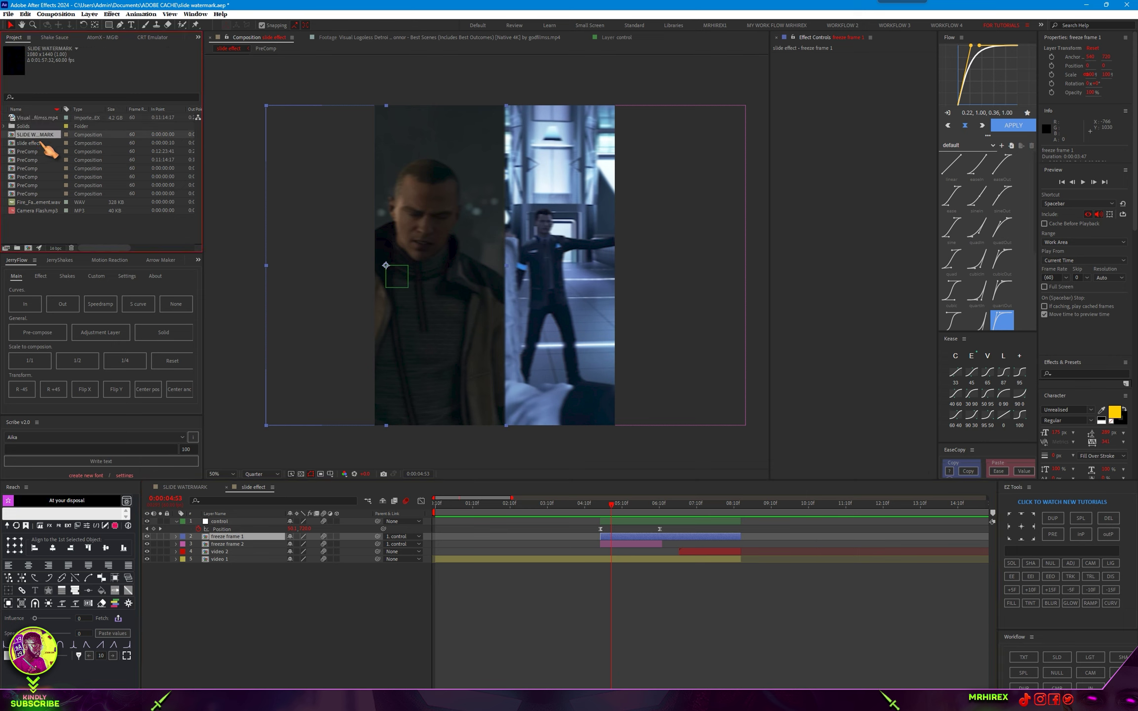
Place SLIDE WATERMARK above freeze frame 1, scaled to 86%, starting at the transition.
{"action": "left_click_drag", "start_coordinate": [44, 146], "coordinate": [204, 543]}
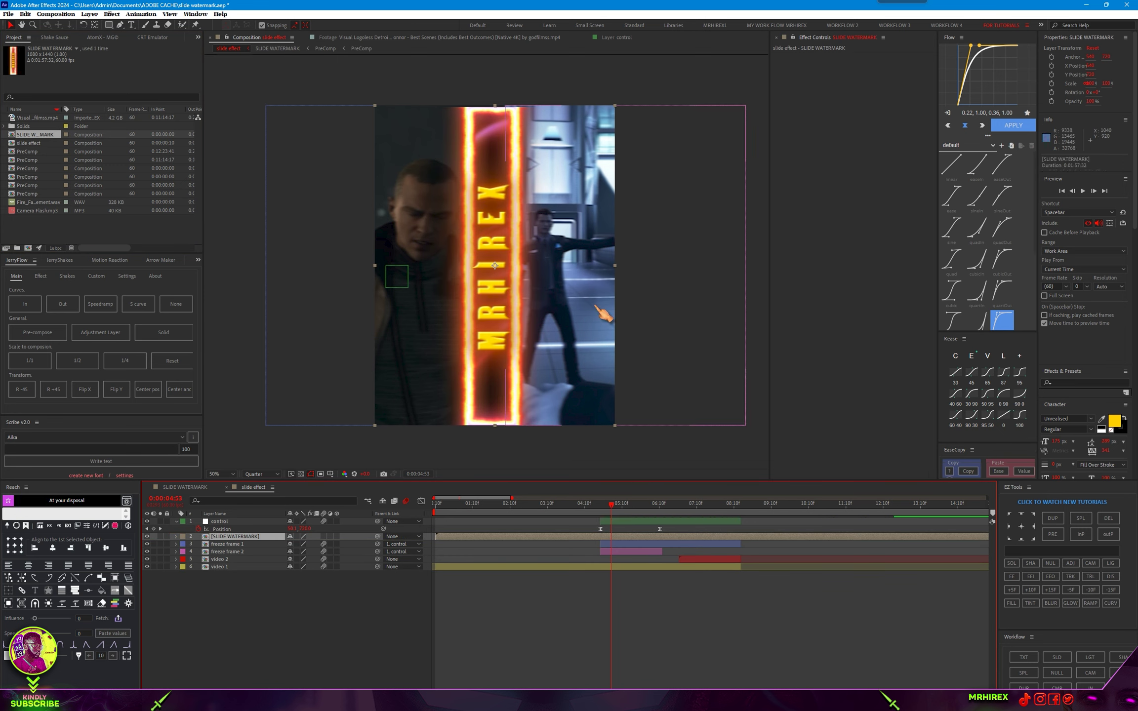
{"action": "left_click_drag", "start_coordinate": [615, 266], "coordinate": [589, 266]}
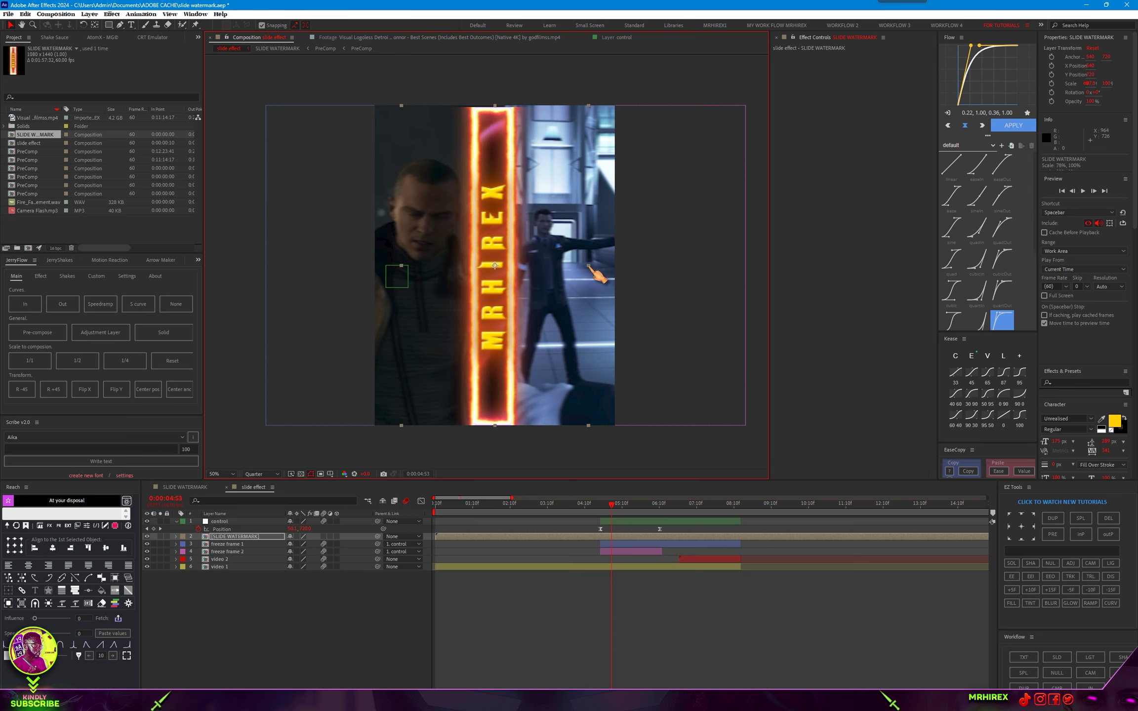
{"action": "left_click_drag", "start_coordinate": [533, 539], "coordinate": [691, 550]}
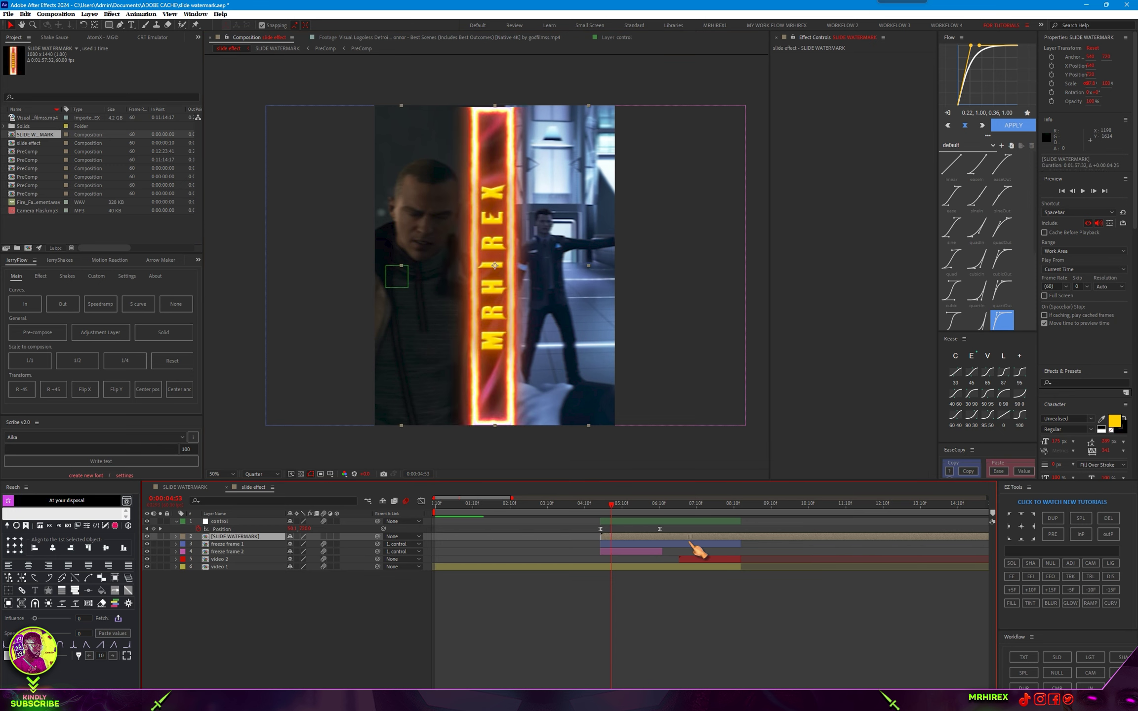
{"action": "scroll", "coordinate": [513, 681], "scroll_direction": "up", "scroll_amount": 2}
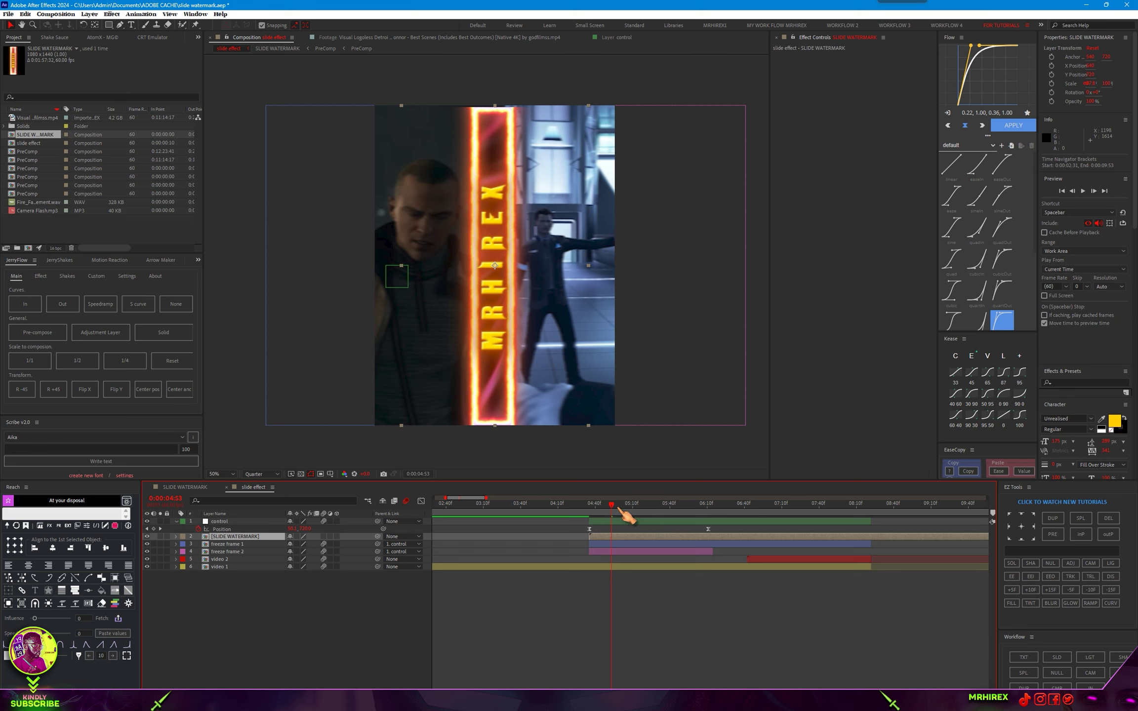
{"action": "left_click_drag", "start_coordinate": [621, 513], "coordinate": [593, 516]}
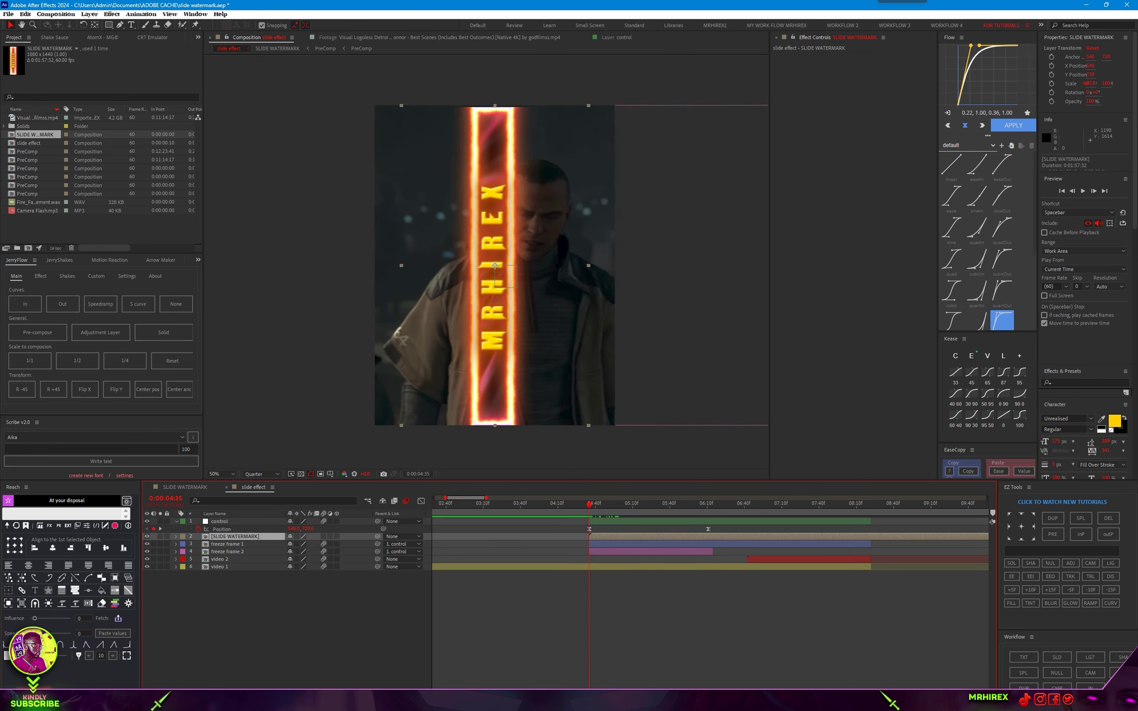
{"action": "scroll", "coordinate": [607, 535], "scroll_direction": "up", "scroll_amount": 3}
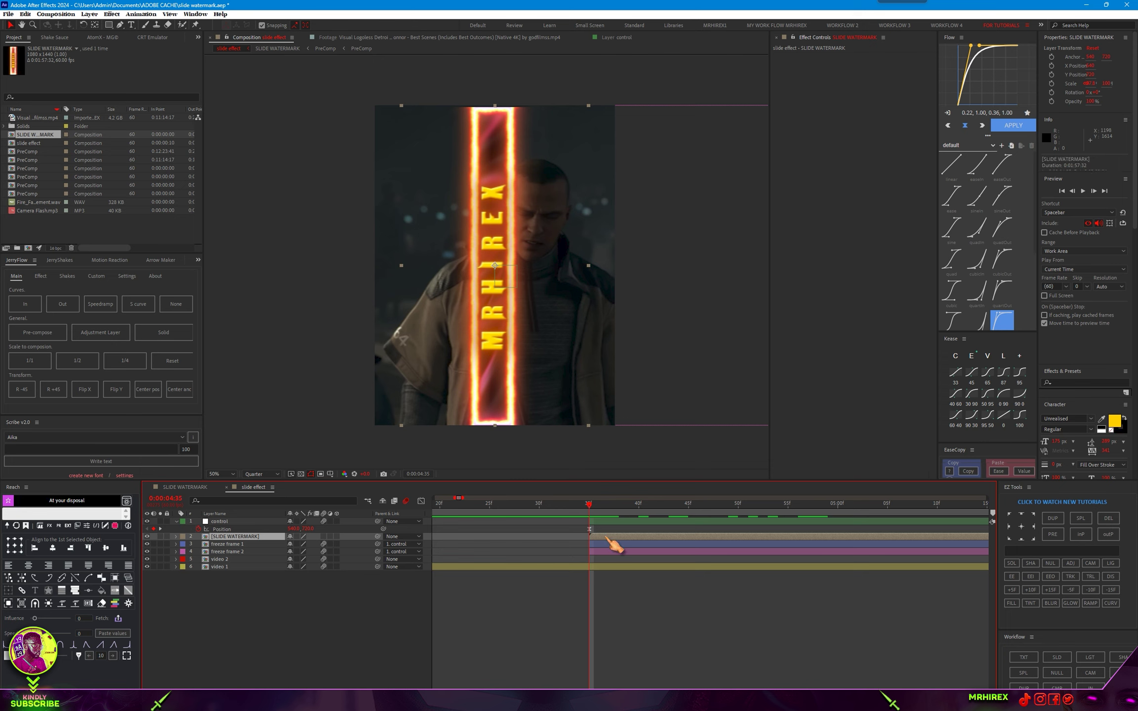
{"action": "left_click", "coordinate": [401, 538]}
Parent the watermark to the control layer and move it to the frame's right edge.
{"action": "left_click", "coordinate": [442, 564]}
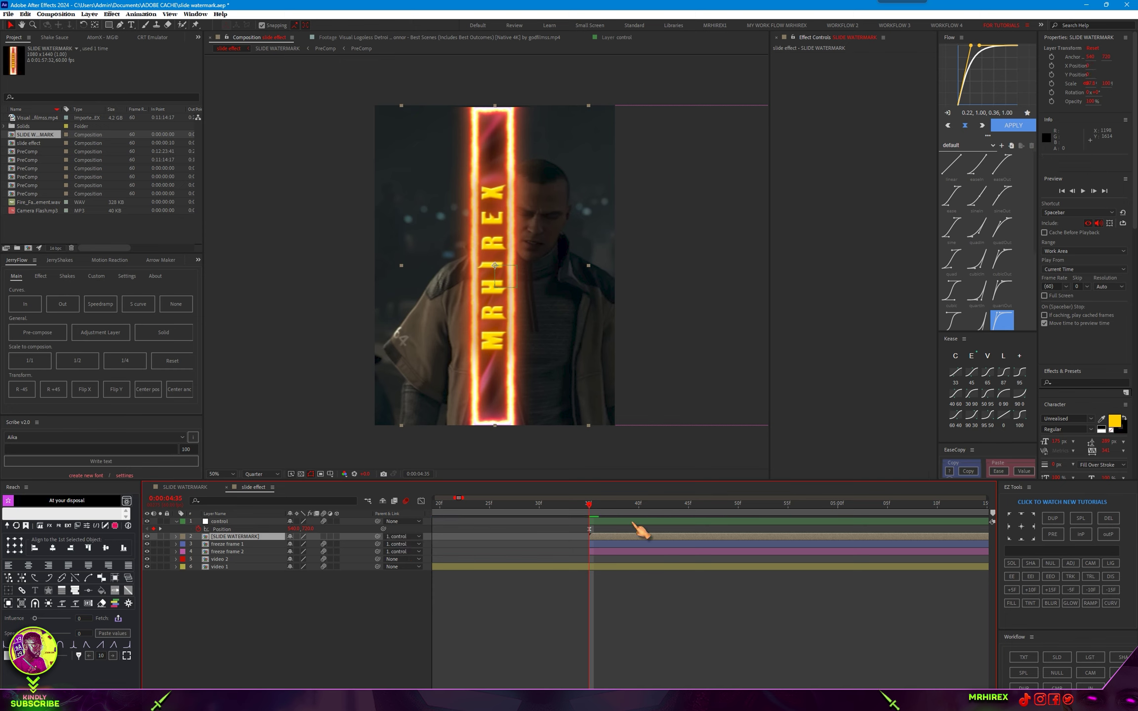
{"action": "left_click_drag", "start_coordinate": [589, 504], "coordinate": [628, 520]}
{"action": "left_click_drag", "start_coordinate": [496, 374], "coordinate": [611, 373]}
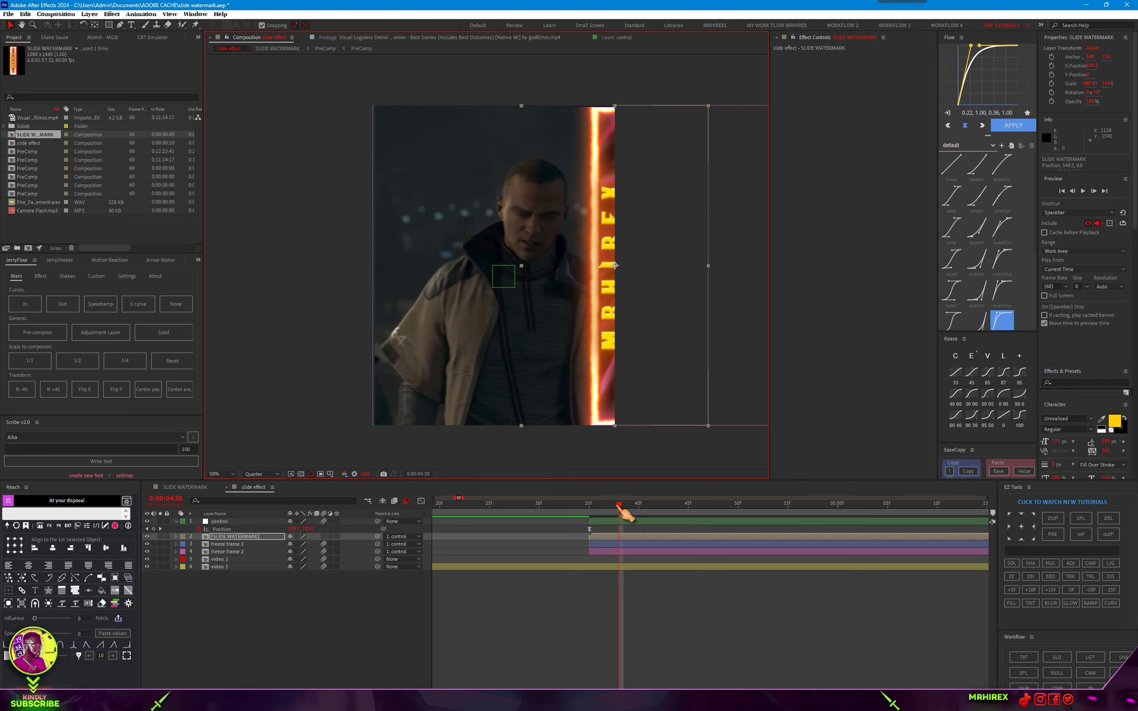
{"action": "left_click_drag", "start_coordinate": [460, 497], "coordinate": [509, 497]}
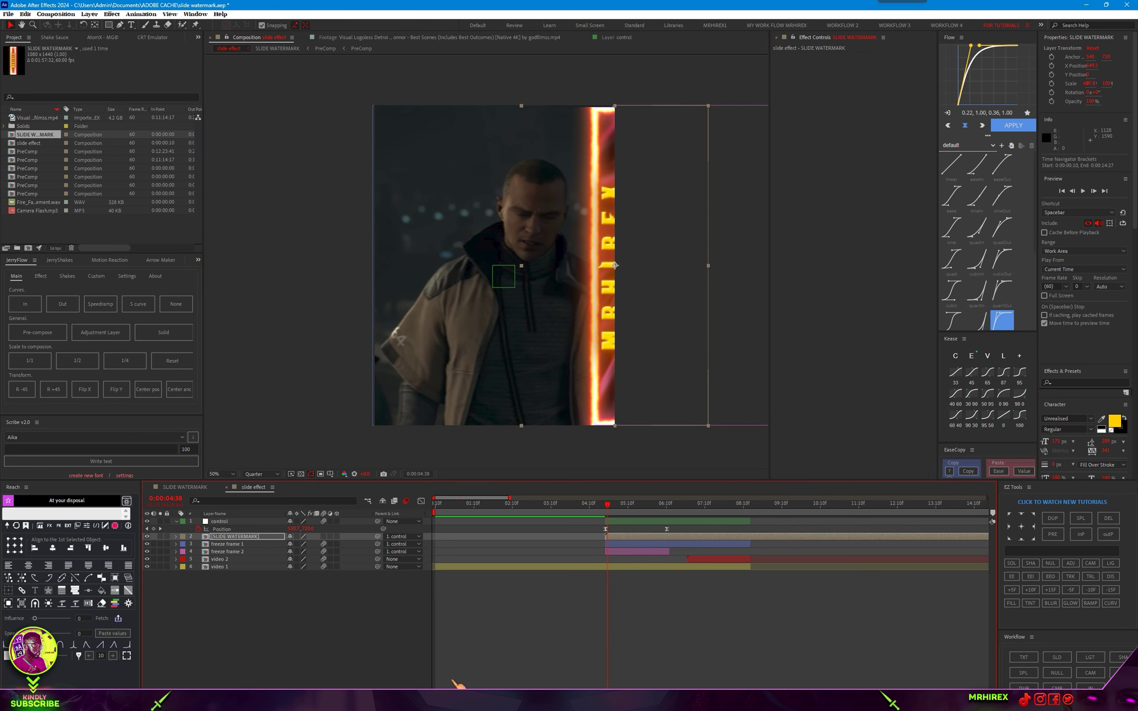
{"action": "left_click_drag", "start_coordinate": [595, 515], "coordinate": [706, 521]}
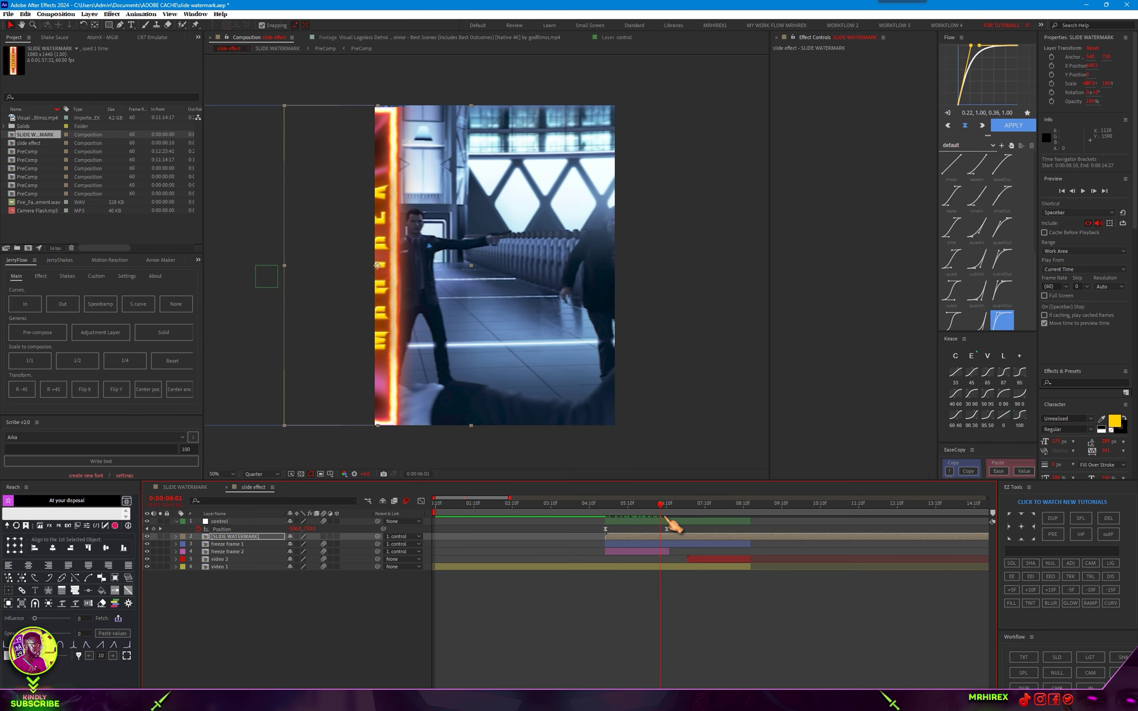
{"action": "mouse_move", "coordinate": [703, 525]}
{"action": "left_mouse_down"}
{"action": "mouse_move", "coordinate": [584, 527]}
{"action": "mouse_move", "coordinate": [672, 534]}
{"action": "left_mouse_up"}
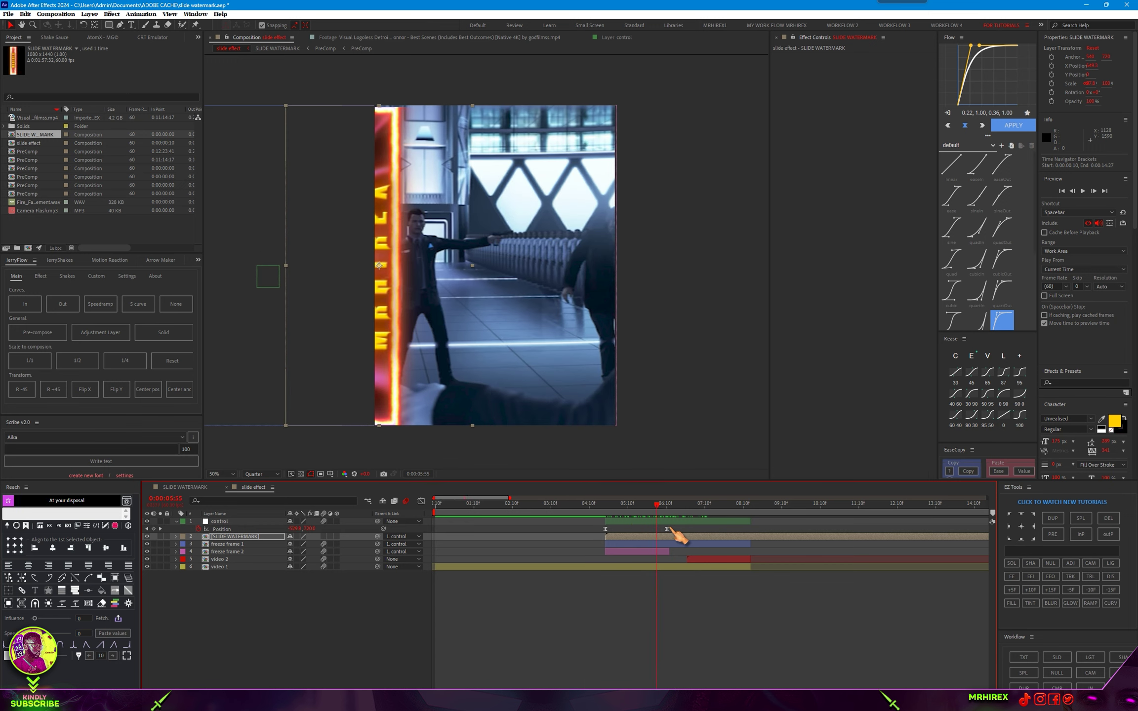
Split the watermark at the slide's end, delete the second half, extend its end, and preview.
{"action": "left_click", "coordinate": [686, 537]}
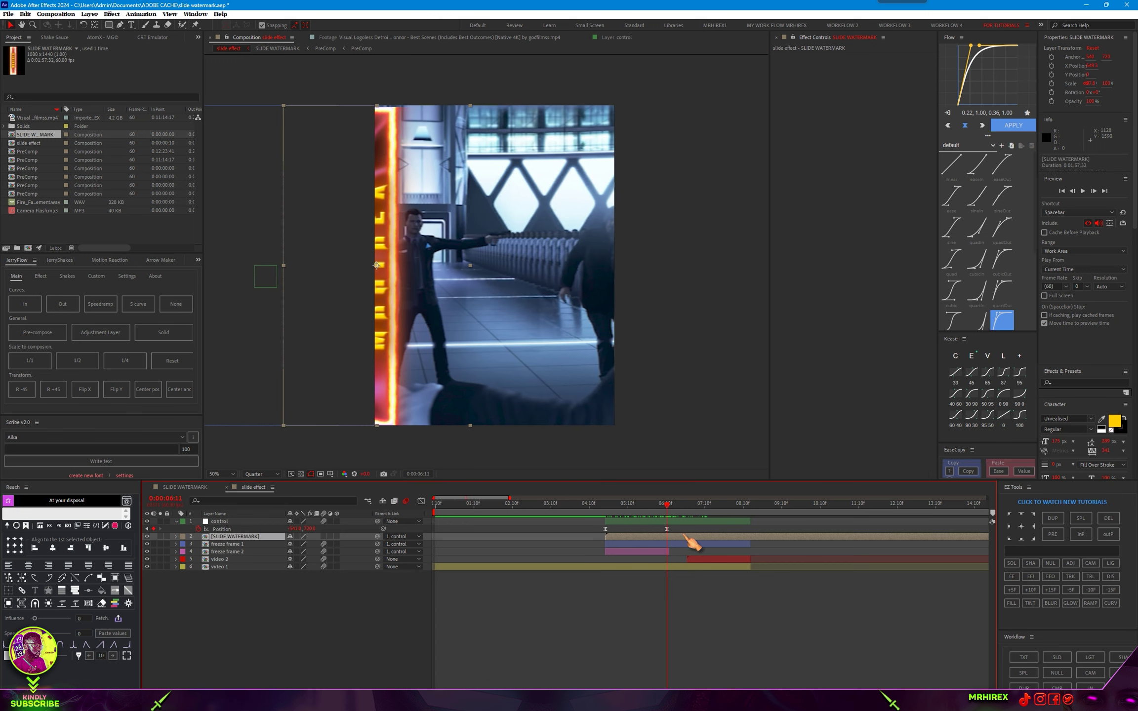
{"action": "key", "text": "ctrl+shift+d"}
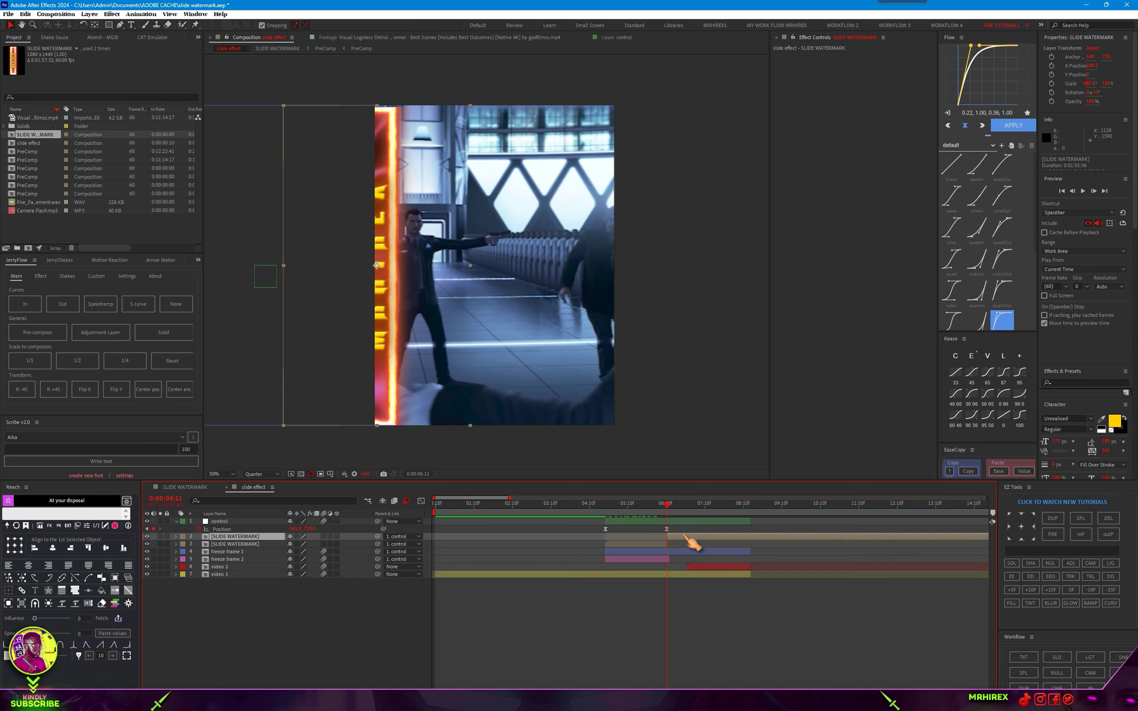
{"action": "key", "text": "Delete"}
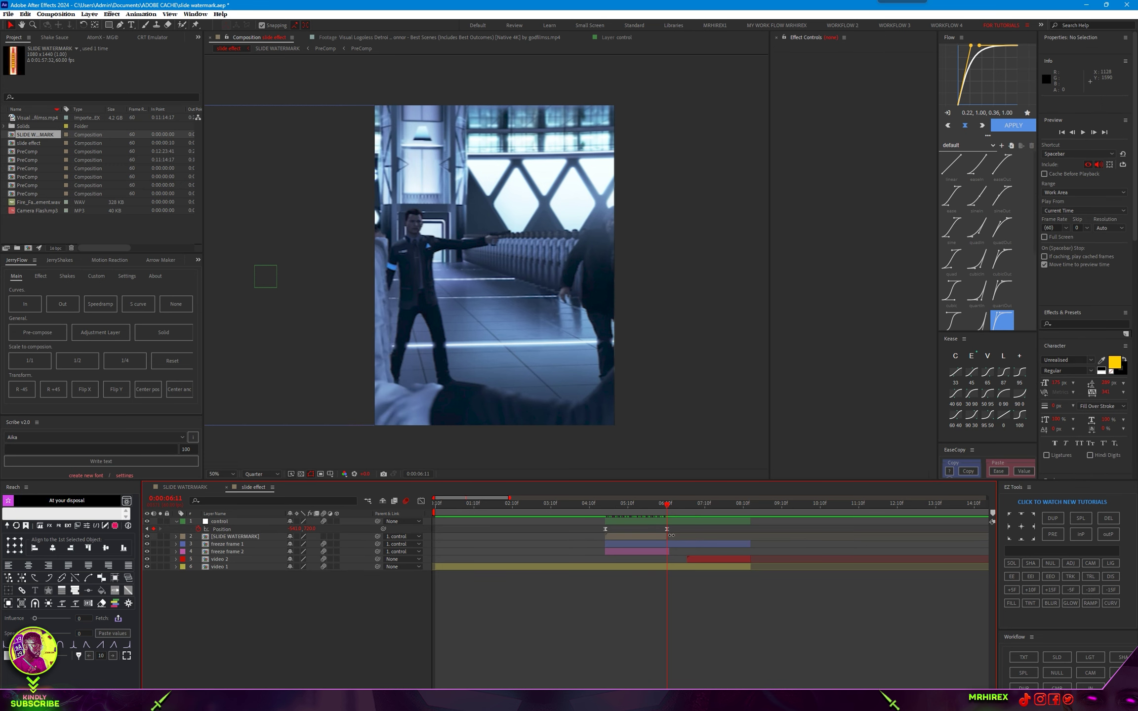
{"action": "left_click_drag", "start_coordinate": [670, 540], "coordinate": [689, 541]}
{"action": "key", "text": "space"}
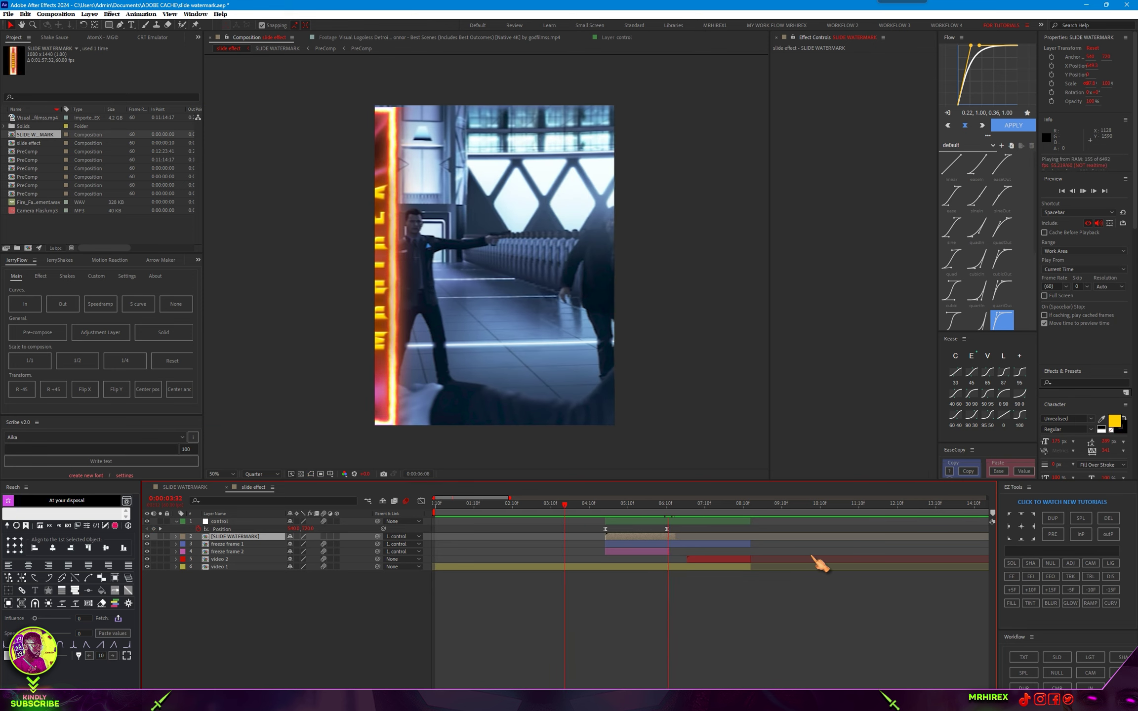
{"action": "key", "text": "space"}
Add a 100% Opacity keyframe at the watermark's Position keyframe, 0:00:06:11.
{"action": "left_click_drag", "start_coordinate": [694, 516], "coordinate": [664, 517]}
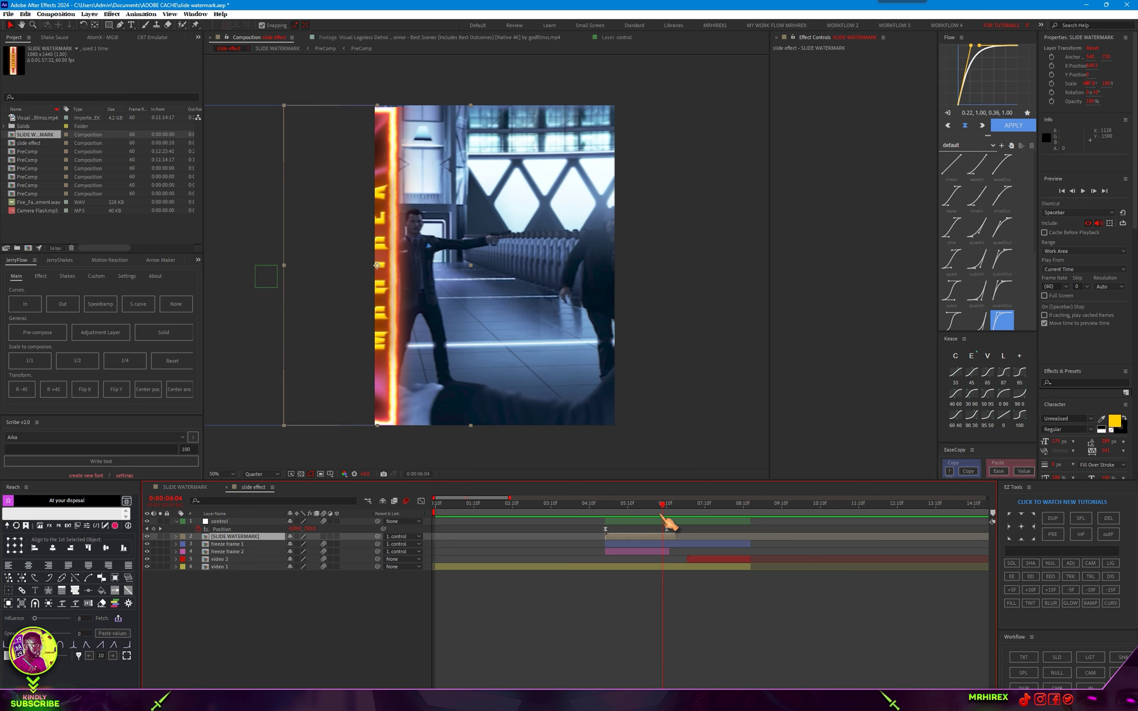
{"action": "key", "text": "k"}
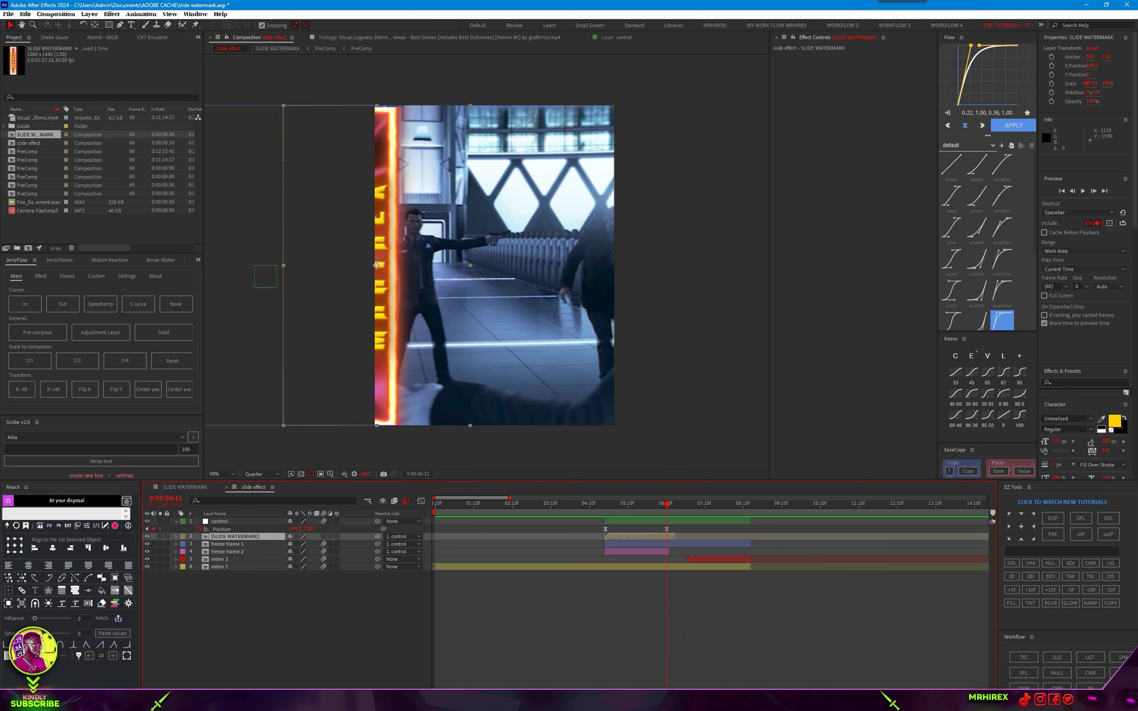
{"action": "key", "text": "equal"}
{"action": "key", "text": "equal"}
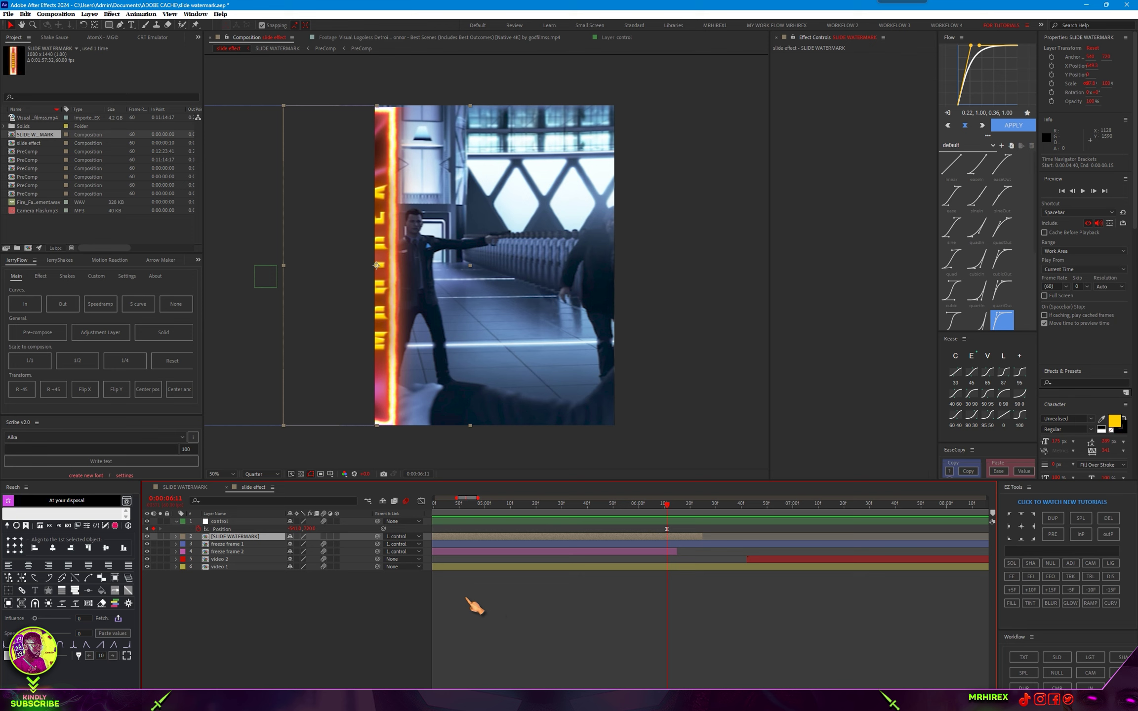
{"action": "key", "text": "alt+shift+t"}
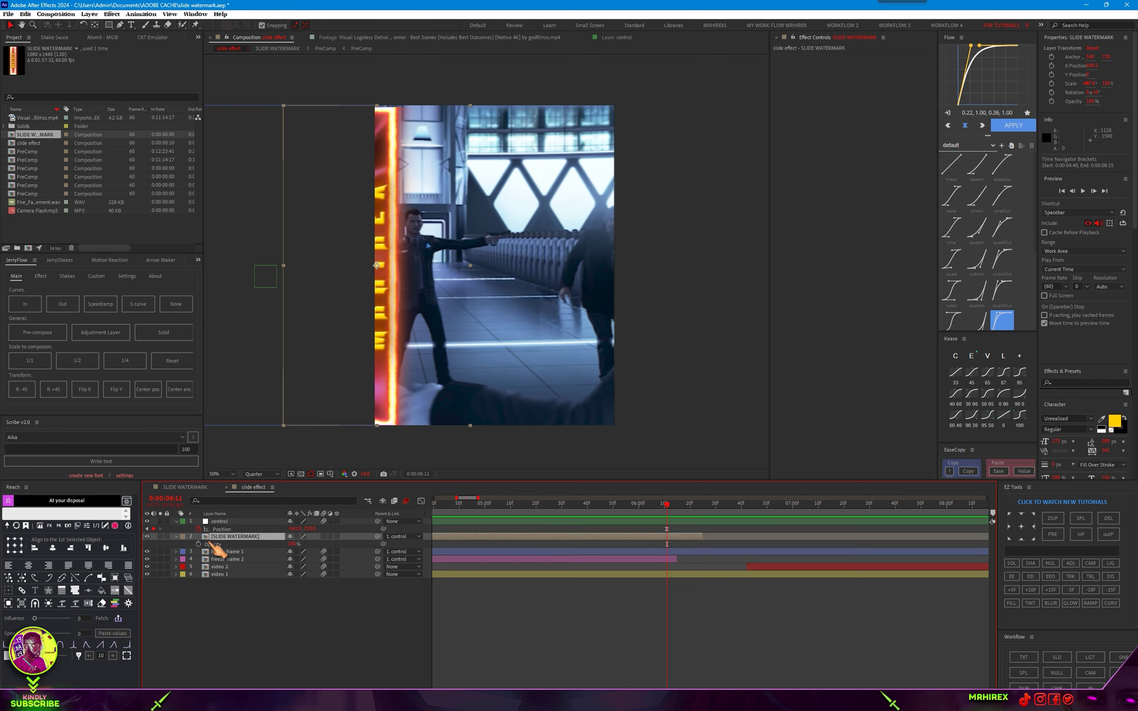
Trim freeze frame 2 to the fade point and set watermark Opacity to 0% at 0:00:06:24.
{"action": "left_click_drag", "start_coordinate": [670, 506], "coordinate": [697, 517]}
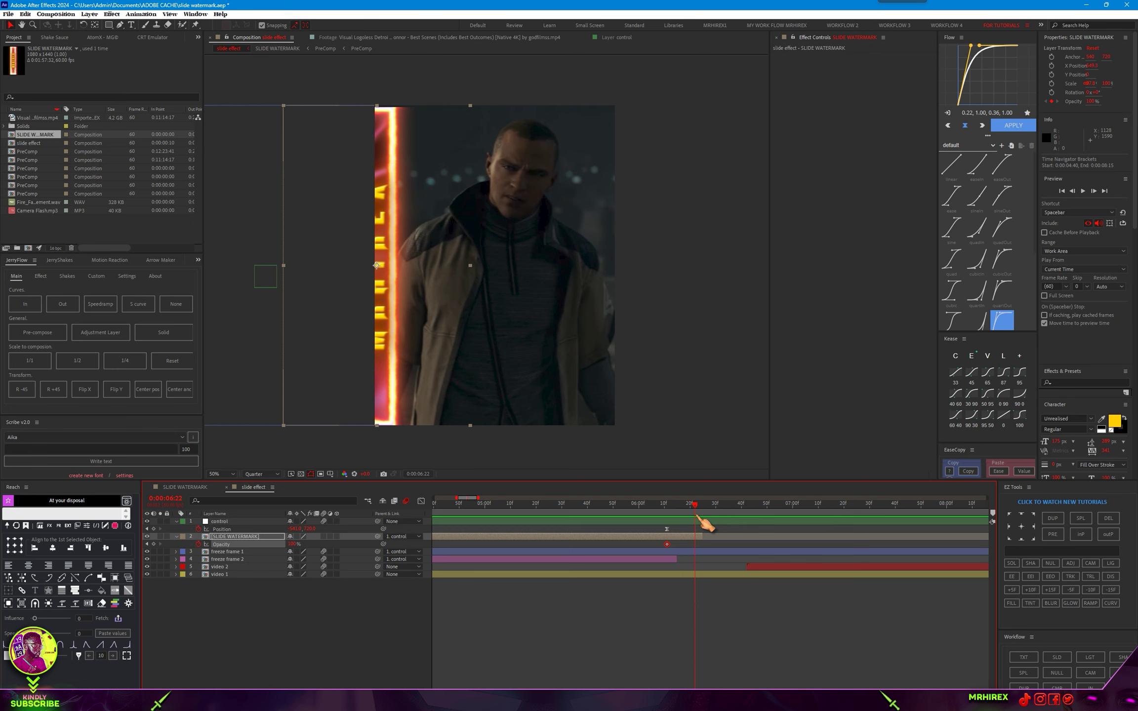
{"action": "left_click_drag", "start_coordinate": [677, 559], "coordinate": [700, 559]}
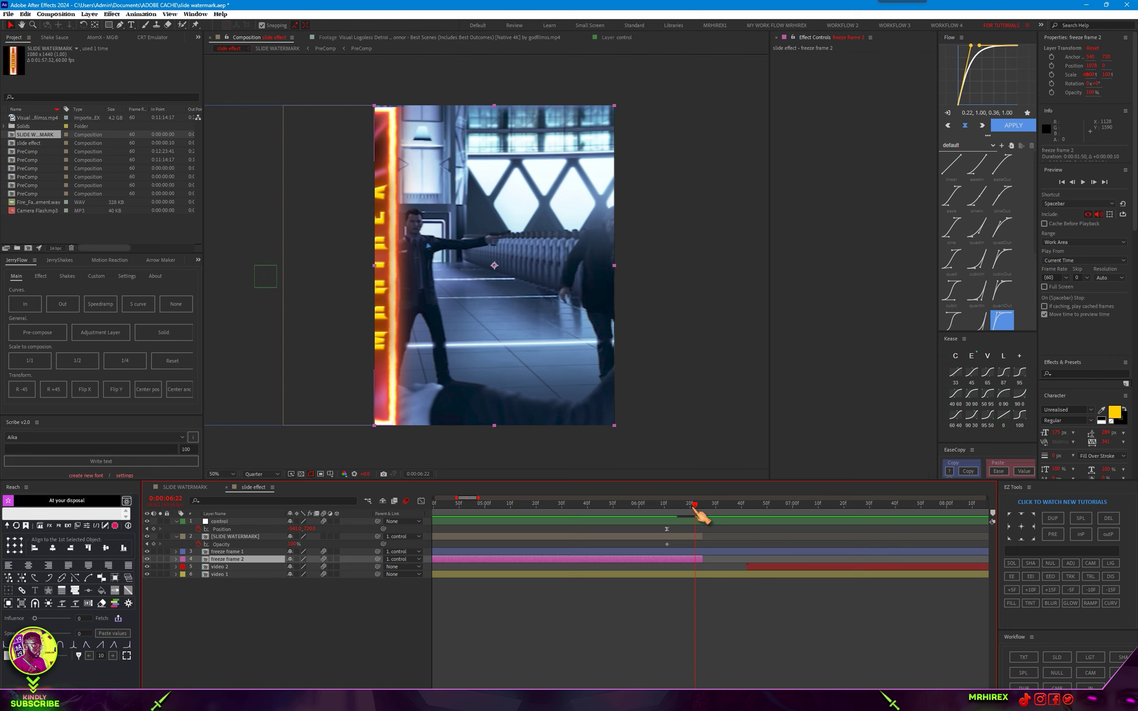
{"action": "left_click_drag", "start_coordinate": [689, 516], "coordinate": [705, 533]}
{"action": "left_click_drag", "start_coordinate": [291, 544], "coordinate": [159, 546]}
{"action": "left_click", "coordinate": [171, 545]}
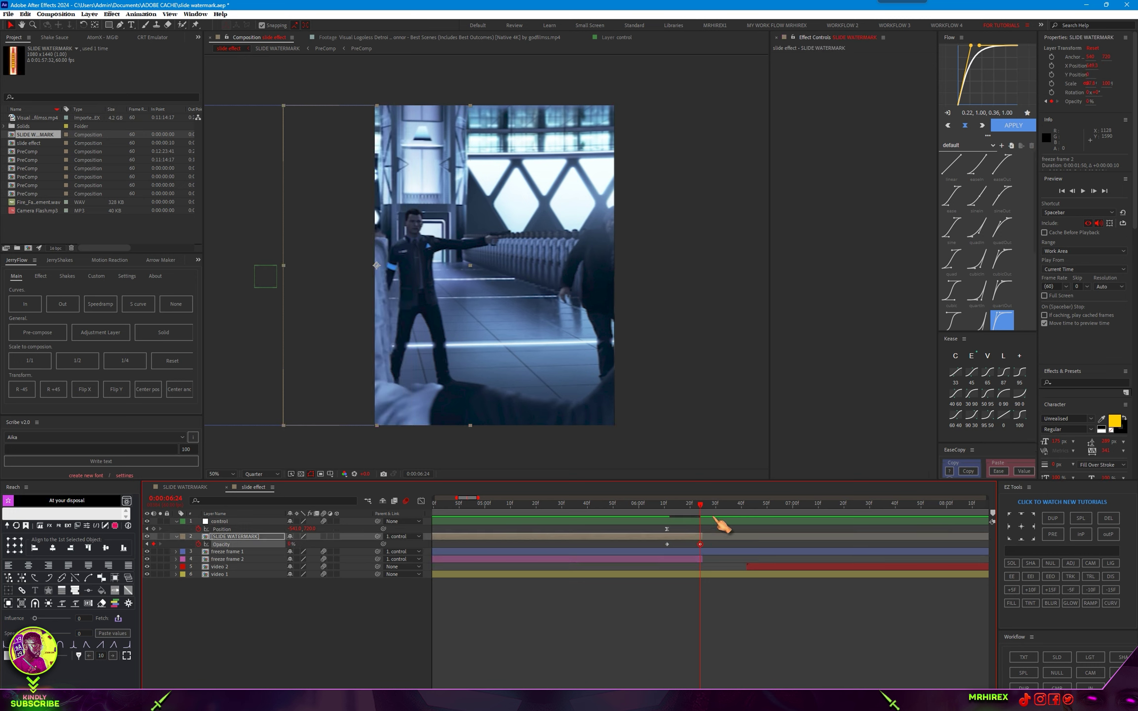
{"action": "left_click_drag", "start_coordinate": [711, 516], "coordinate": [461, 541]}
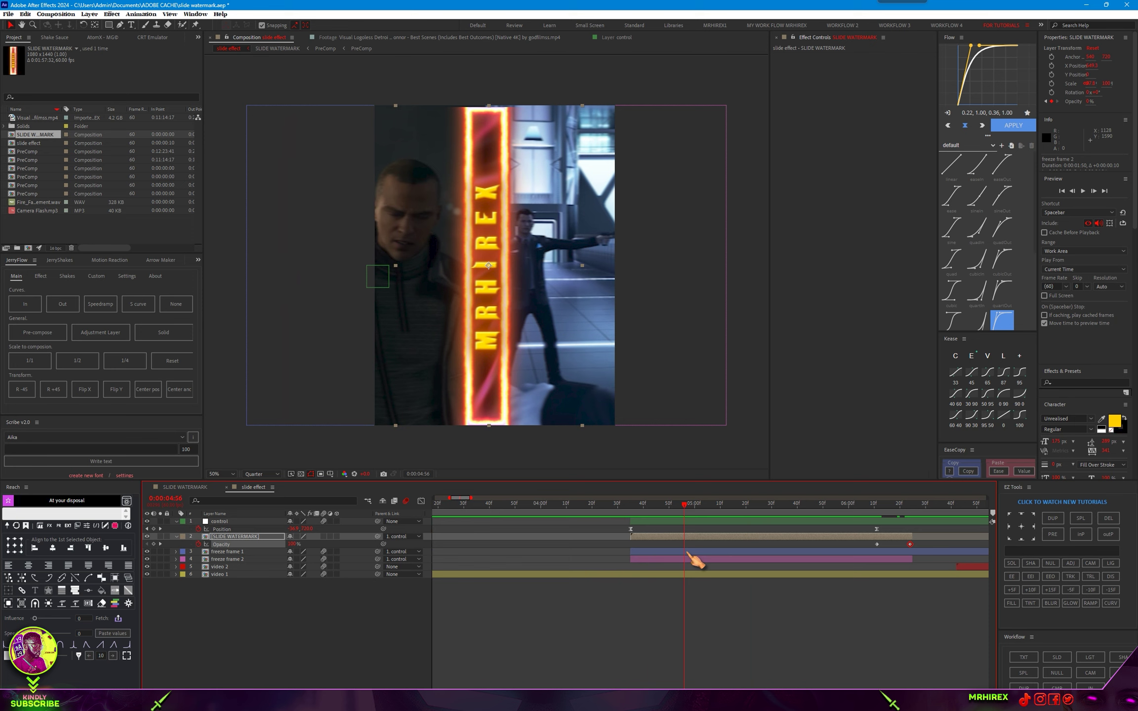
Shift the SLIDE WATERMARK further left in the frame.
{"action": "left_click_drag", "start_coordinate": [489, 296], "coordinate": [478, 296]}
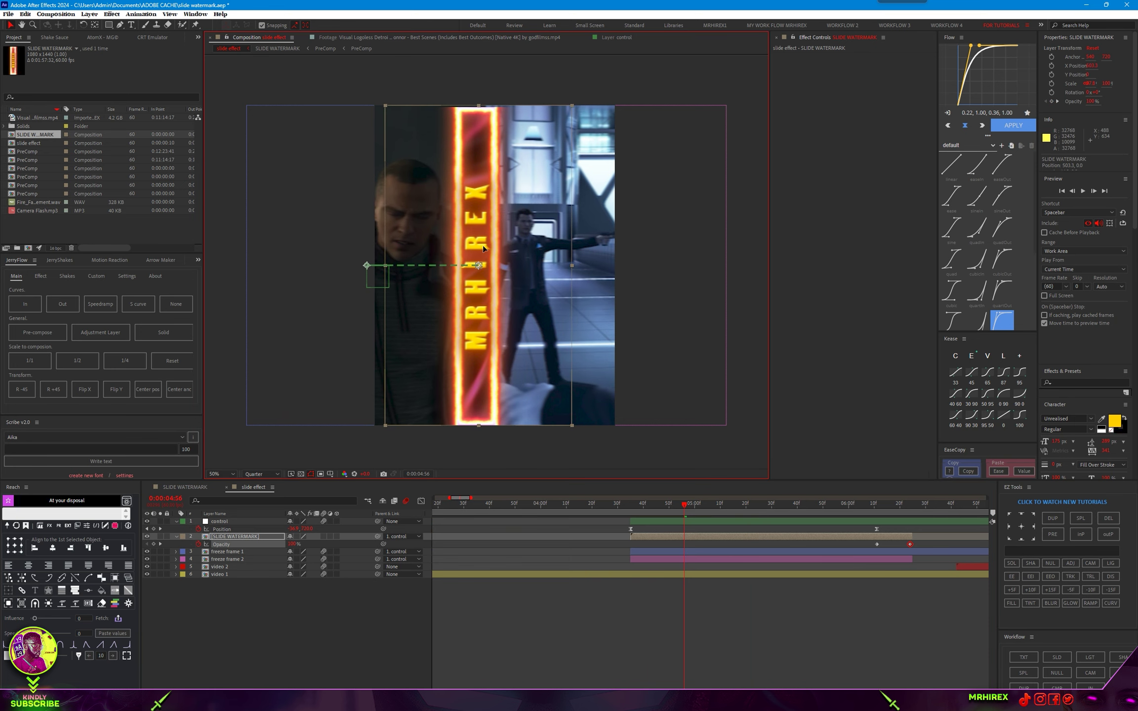
{"action": "mouse_move", "coordinate": [688, 516]}
{"action": "left_mouse_down"}
{"action": "mouse_move", "coordinate": [654, 528]}
{"action": "mouse_move", "coordinate": [879, 540]}
{"action": "mouse_move", "coordinate": [839, 574]}
{"action": "mouse_move", "coordinate": [900, 529]}
{"action": "left_mouse_up"}
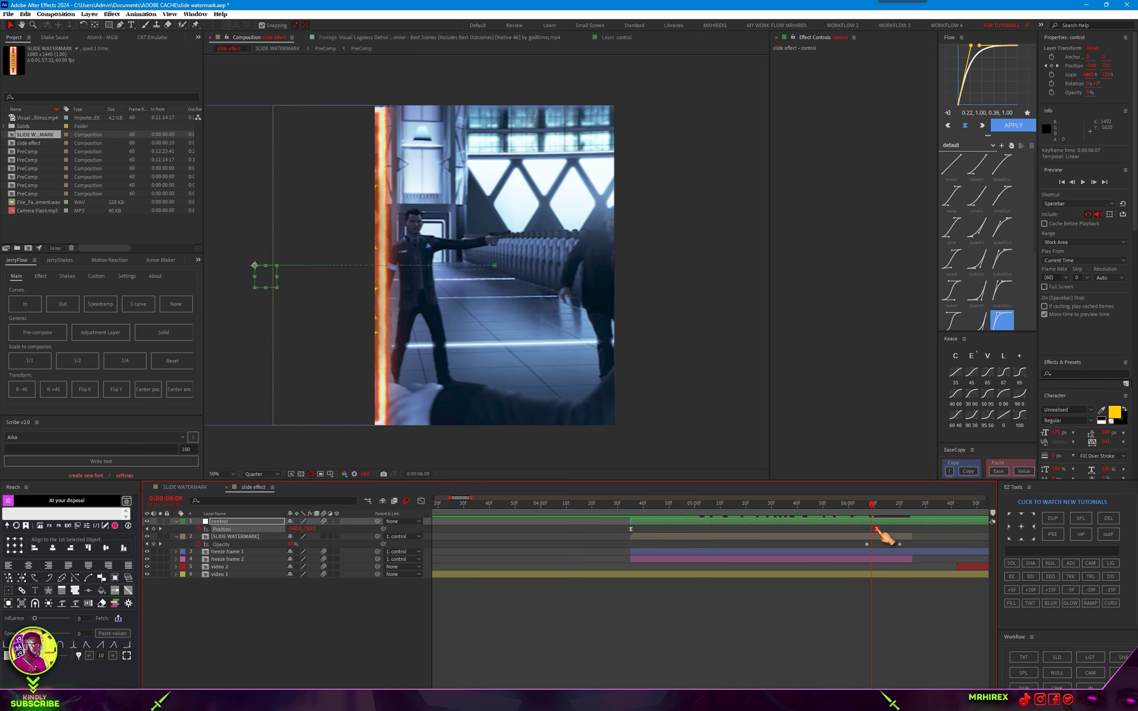
{"action": "left_click_drag", "start_coordinate": [878, 509], "coordinate": [880, 536]}
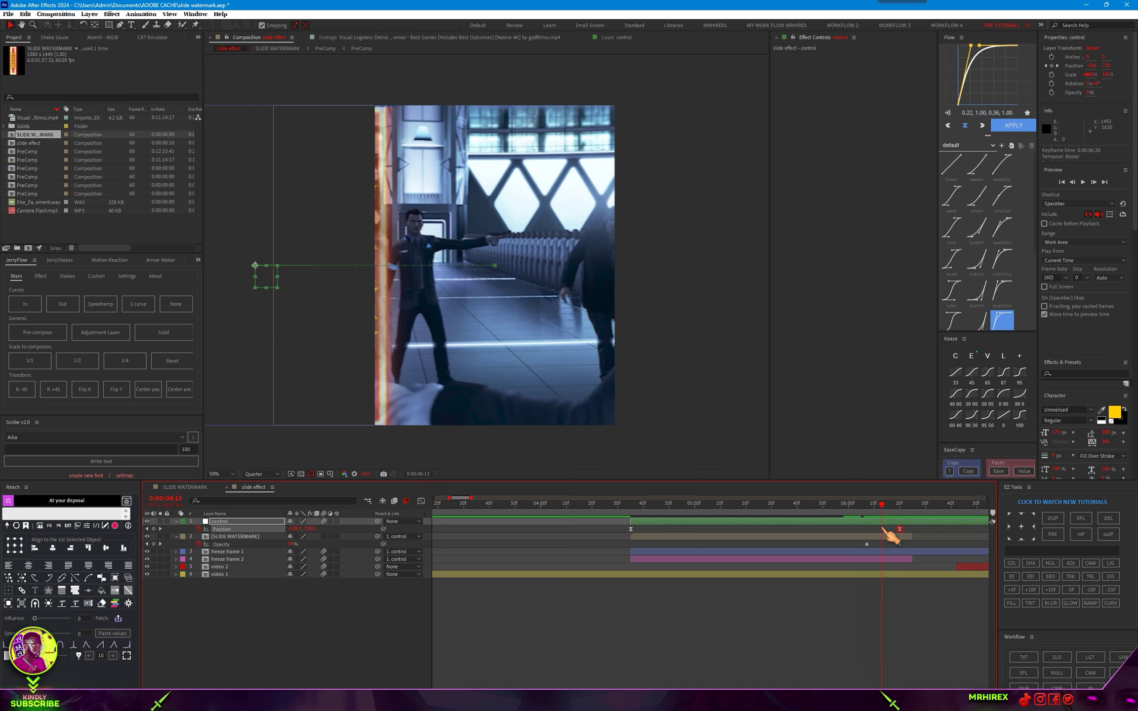
{"action": "left_click", "coordinate": [369, 336]}
{"action": "left_click_drag", "start_coordinate": [369, 333], "coordinate": [367, 333]}
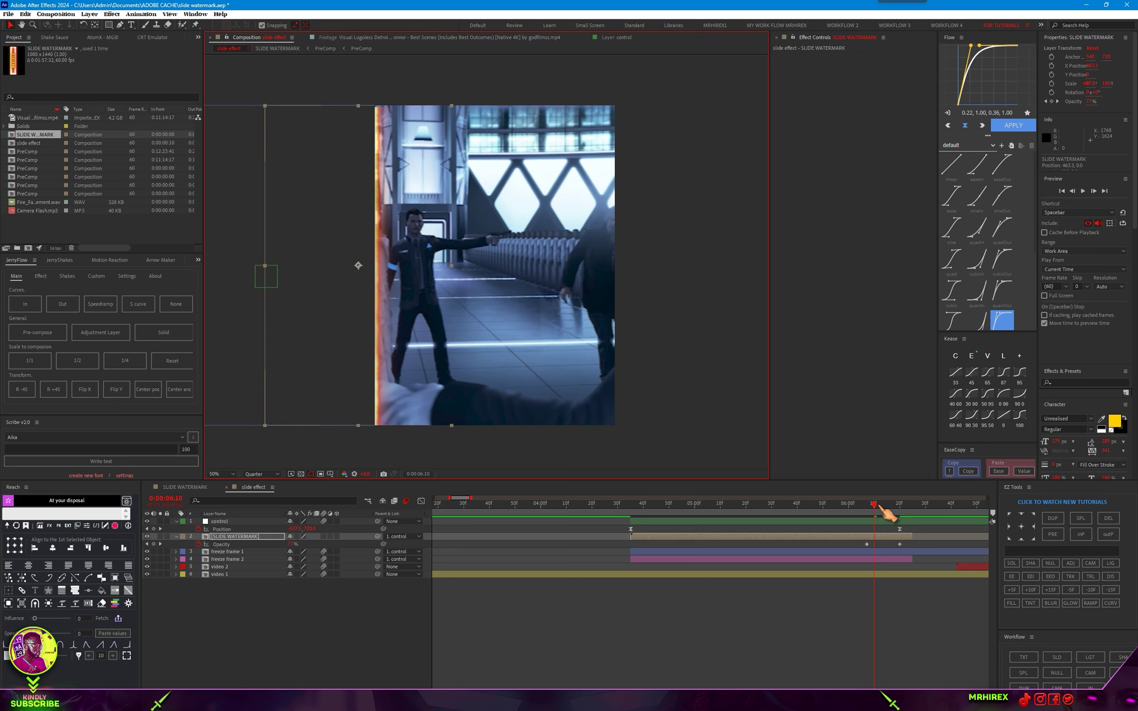
Move the 100% Opacity keyframe later to 0:00:06:15 and preview the fade.
{"action": "left_click", "coordinate": [867, 544]}
{"action": "left_click_drag", "start_coordinate": [879, 548], "coordinate": [889, 548]}
{"action": "left_click_drag", "start_coordinate": [875, 507], "coordinate": [916, 526]}
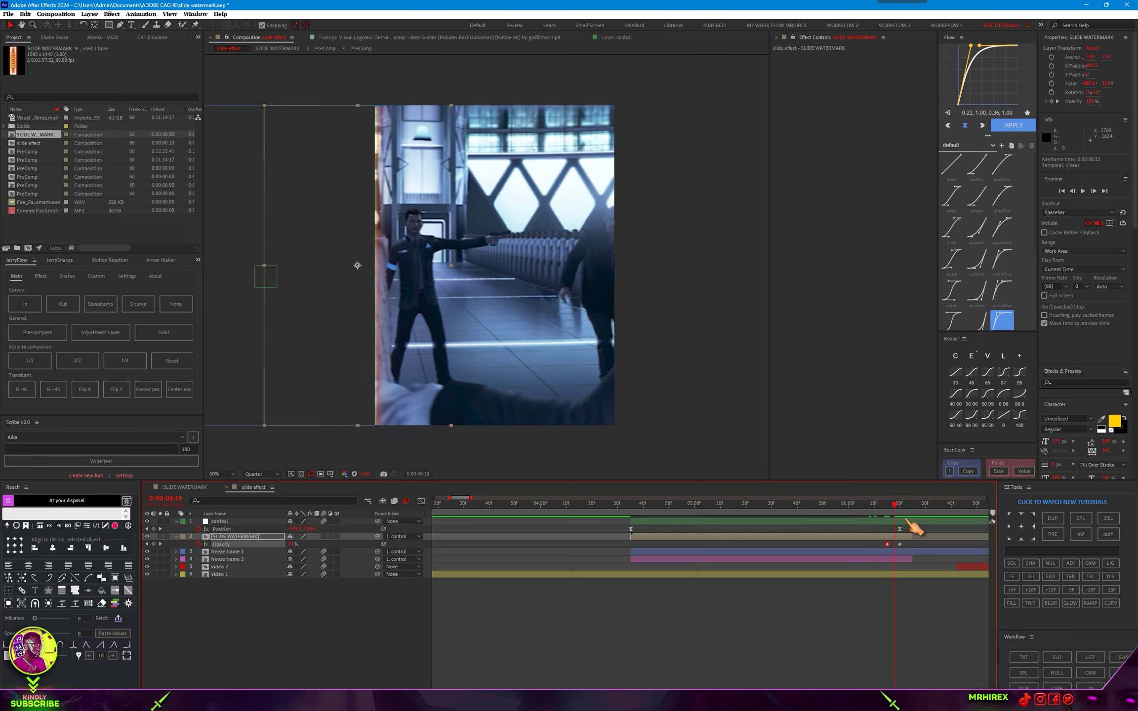
{"action": "key", "text": "space"}
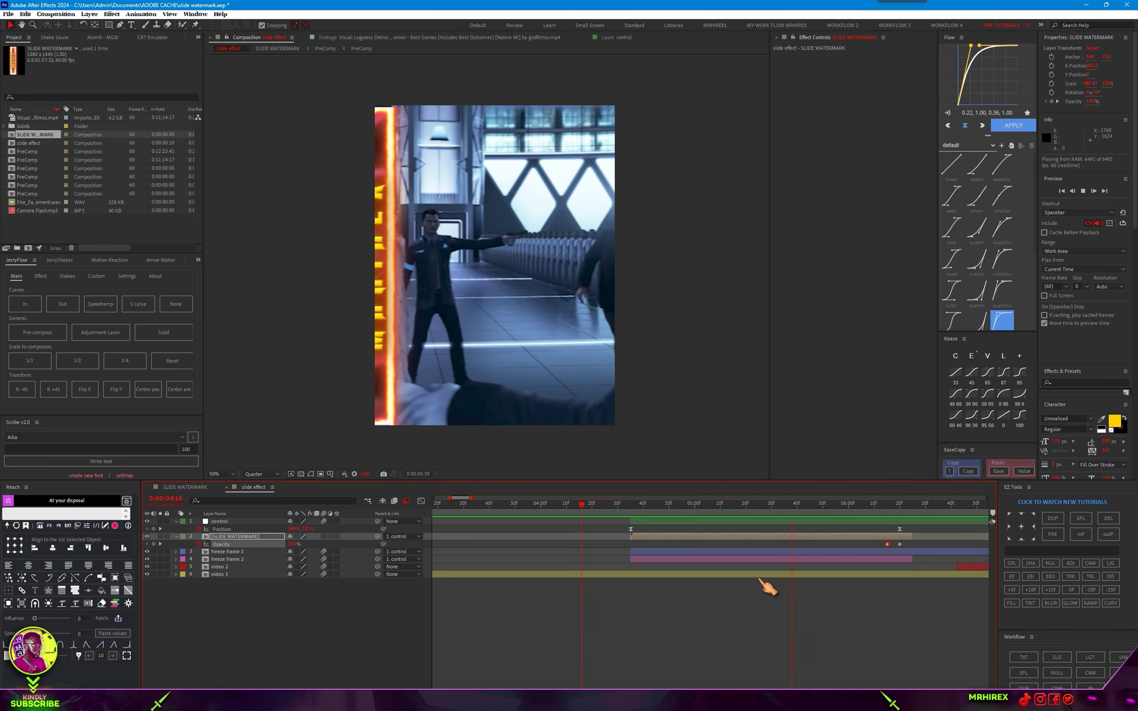
{"action": "key", "text": "space"}
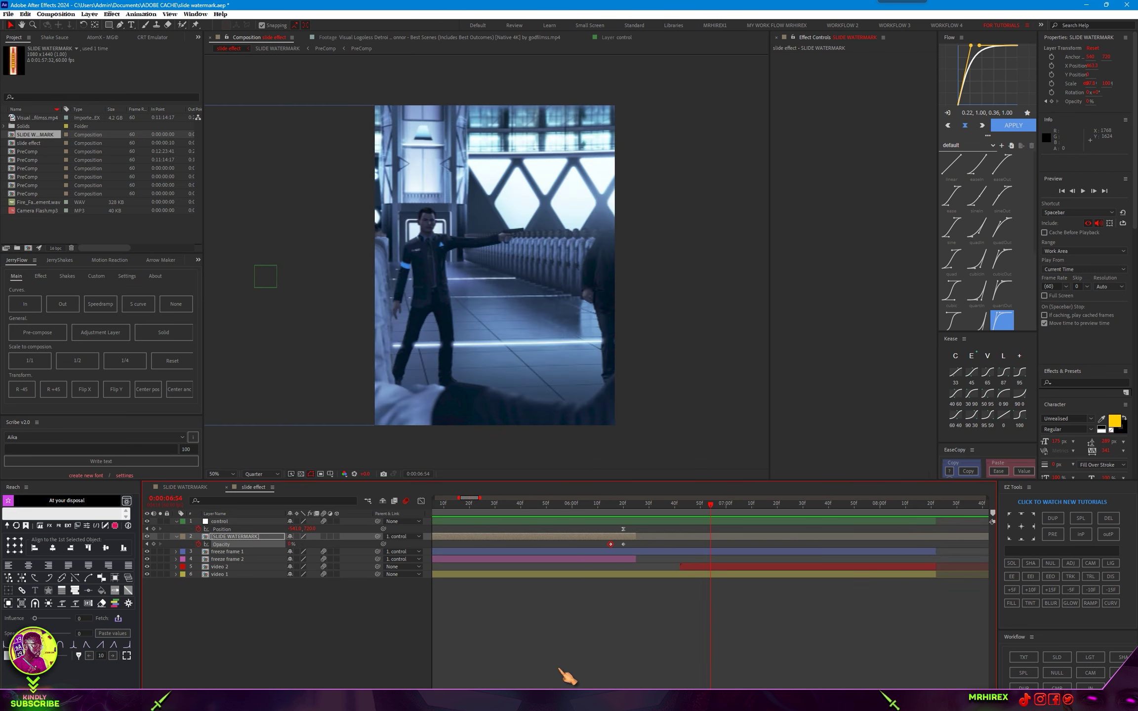
{"action": "key", "text": "semicolon"}
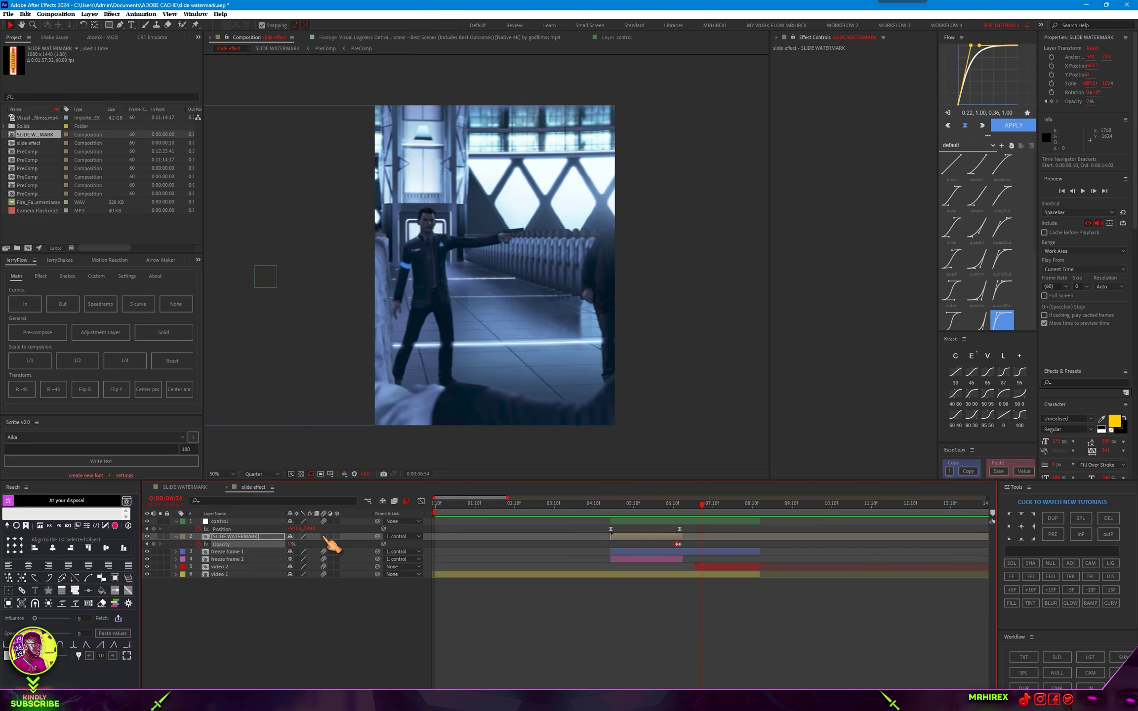
{"action": "left_click", "coordinate": [594, 503]}
{"action": "key", "text": "space"}
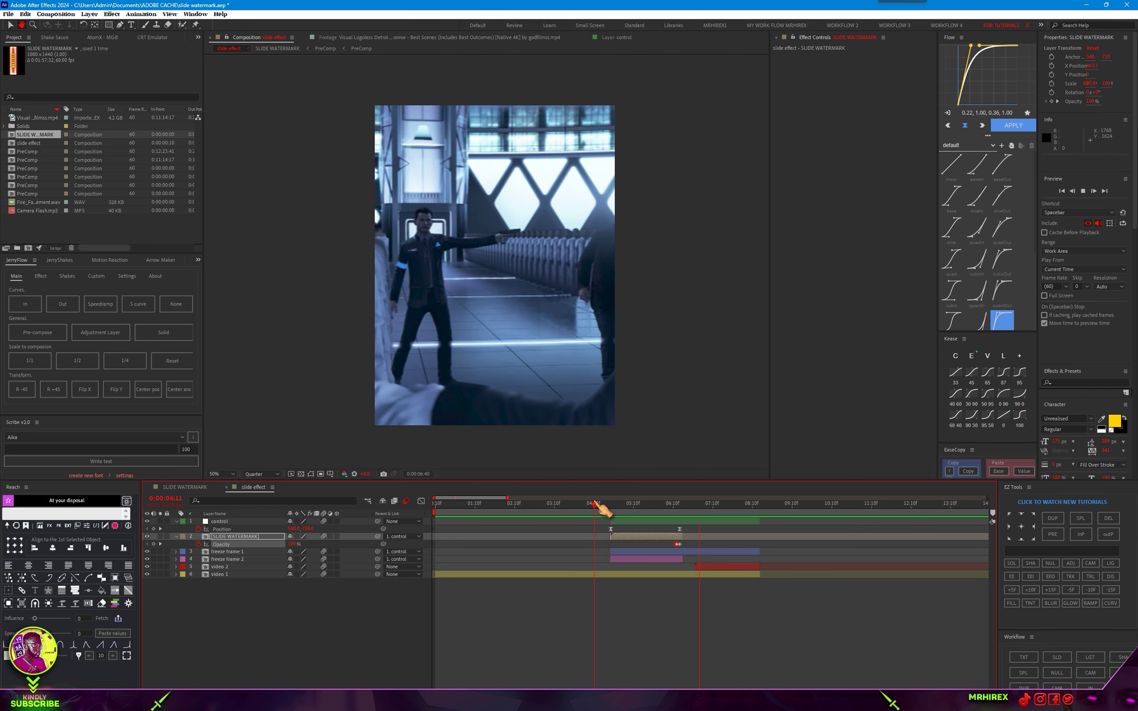
{"action": "left_click_drag", "start_coordinate": [597, 504], "coordinate": [583, 505]}
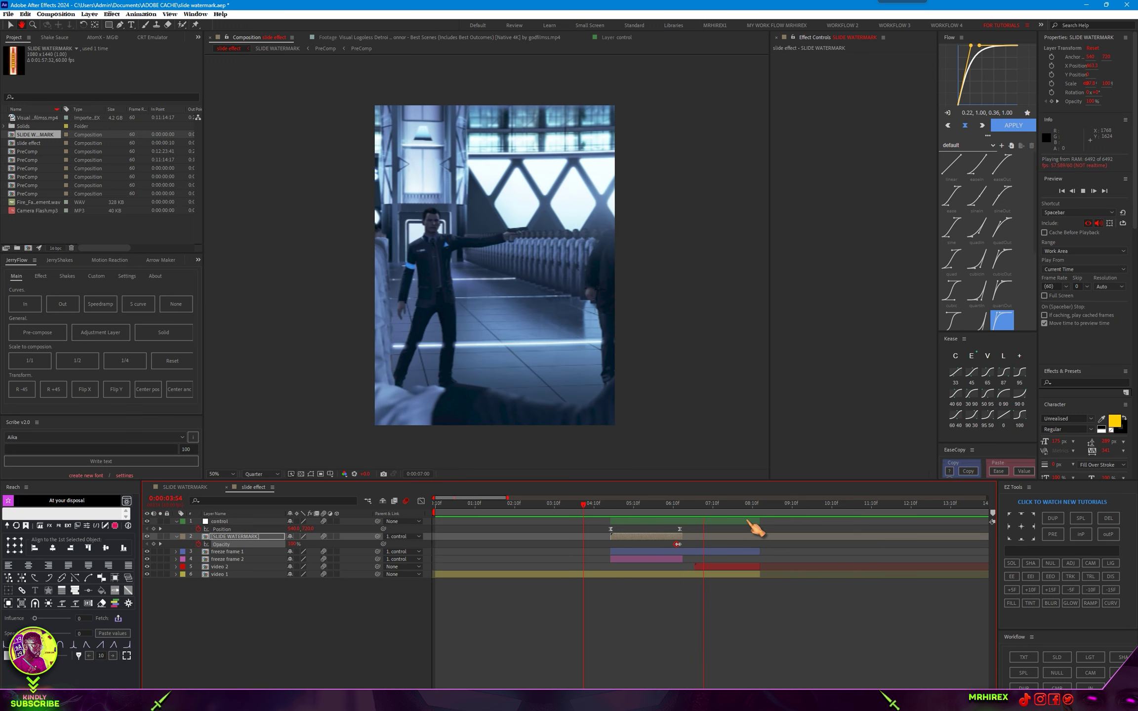
{"action": "left_click", "coordinate": [685, 511]}
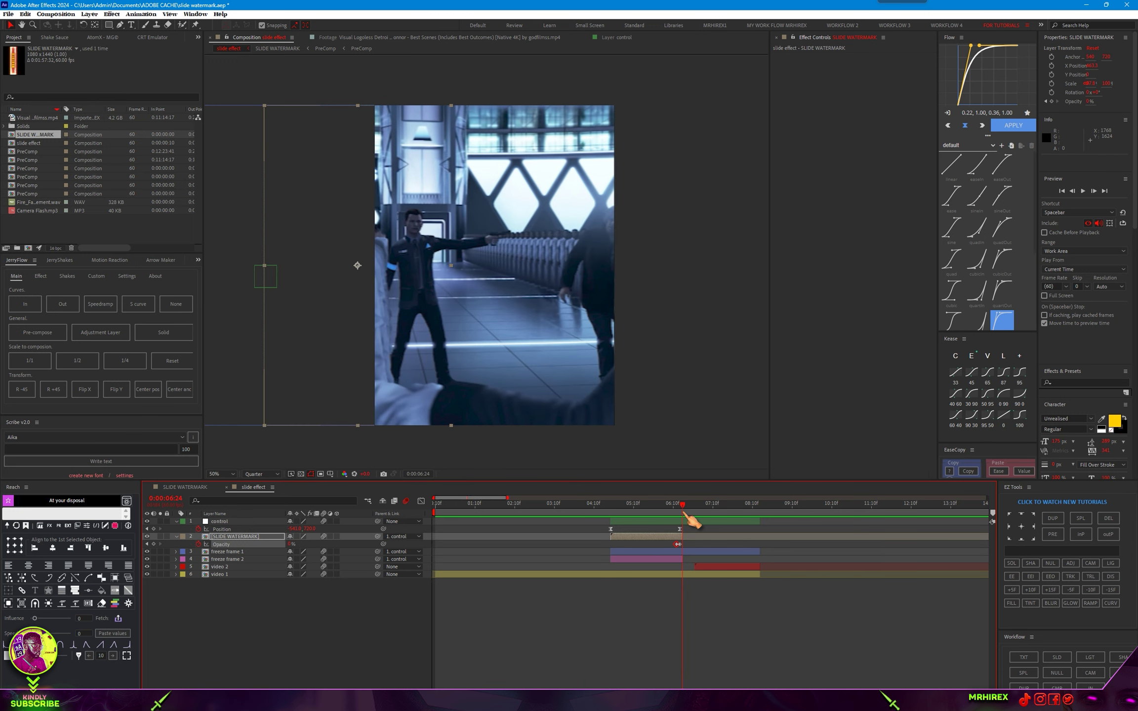
Split freeze frame 1 at 0:00:06:24 and delete its tail.
{"action": "left_click", "coordinate": [718, 552]}
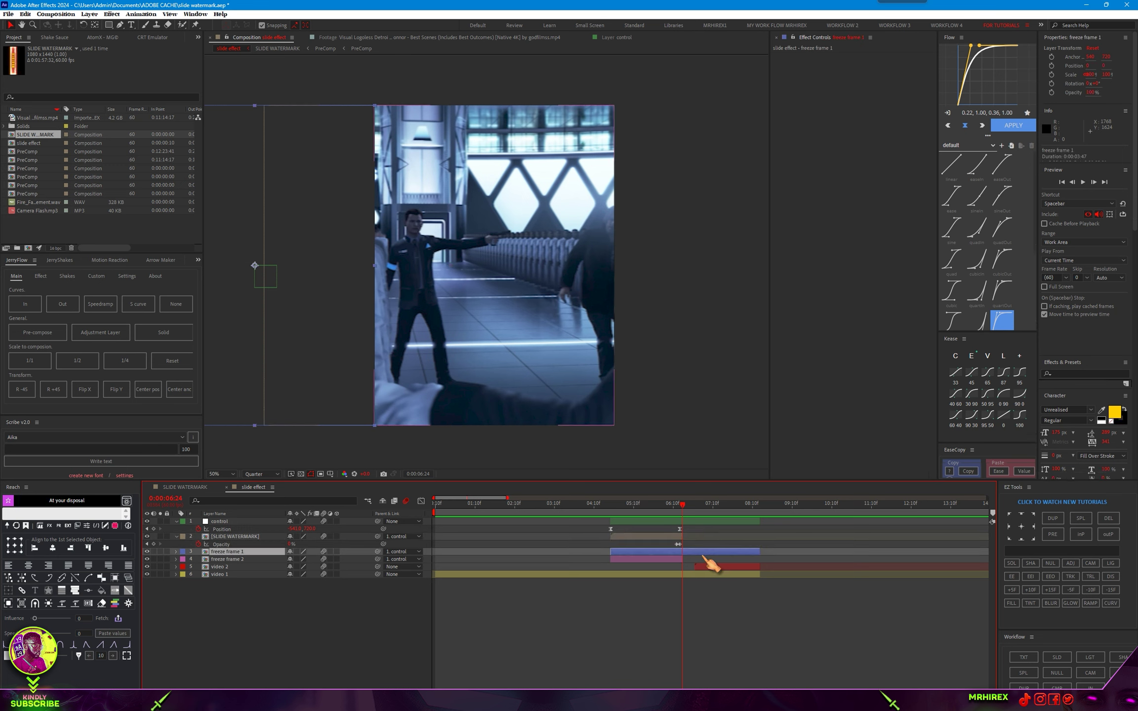
{"action": "key", "text": "ctrl+shift+d"}
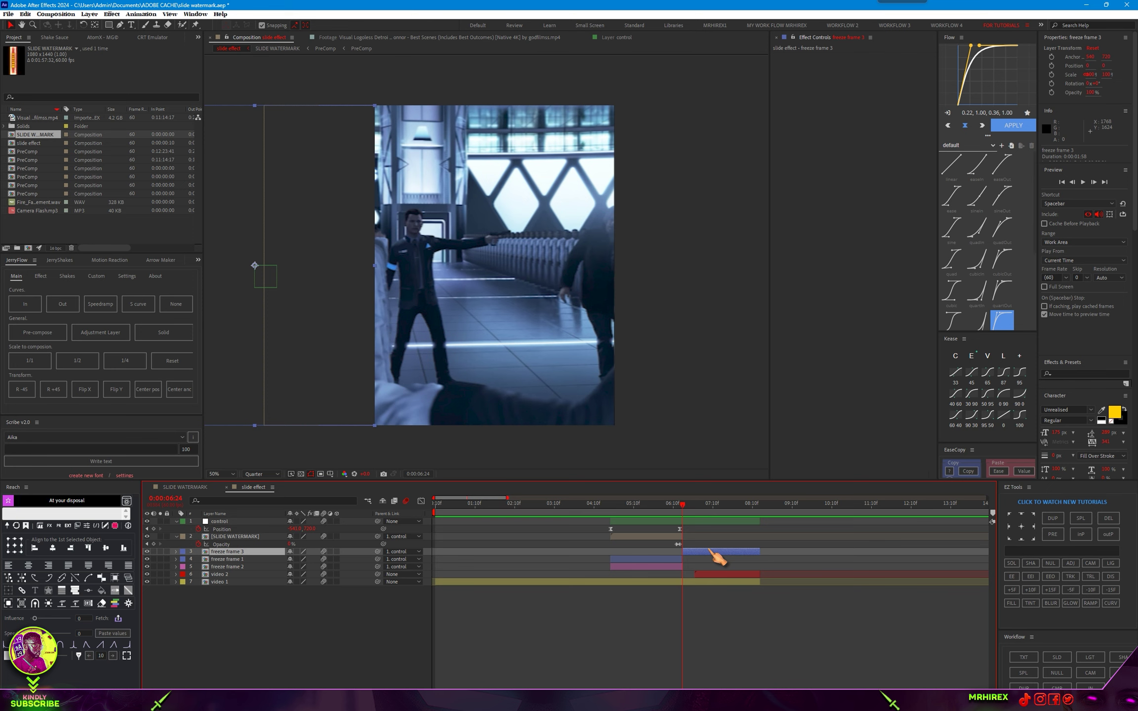
{"action": "key", "text": "Delete"}
Make video 2 start at the cut, one frame after the playhead.
{"action": "left_click", "coordinate": [692, 539]}
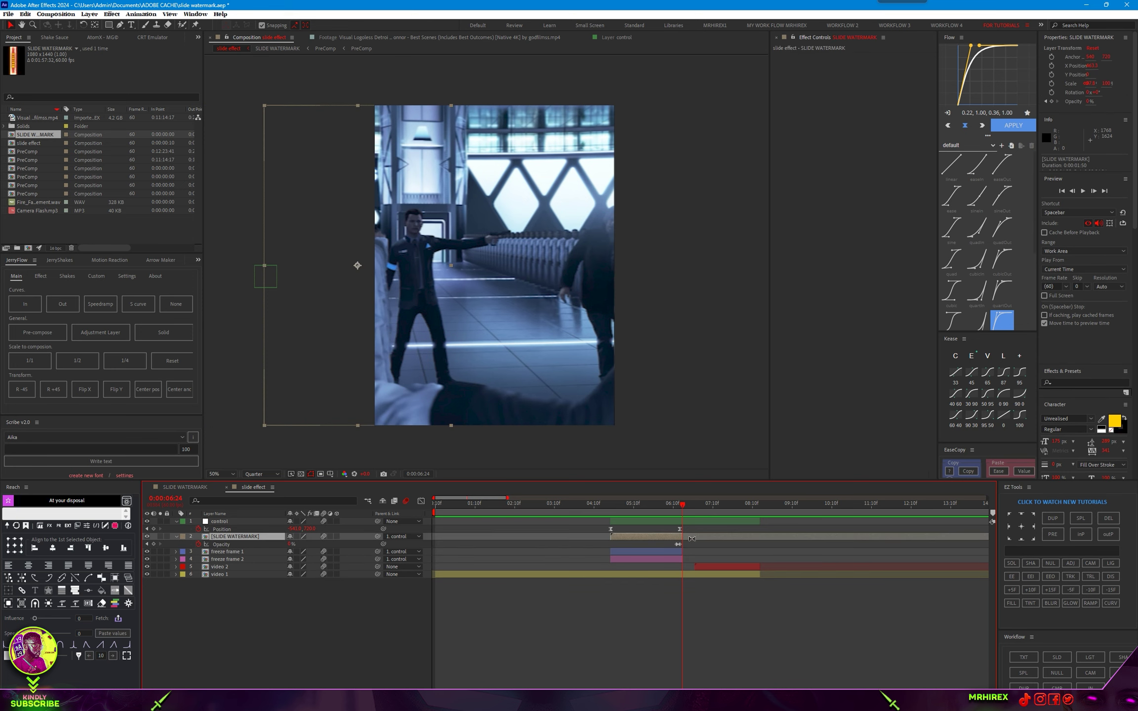
{"action": "left_click", "coordinate": [716, 569]}
{"action": "left_click_drag", "start_coordinate": [711, 568], "coordinate": [700, 568]}
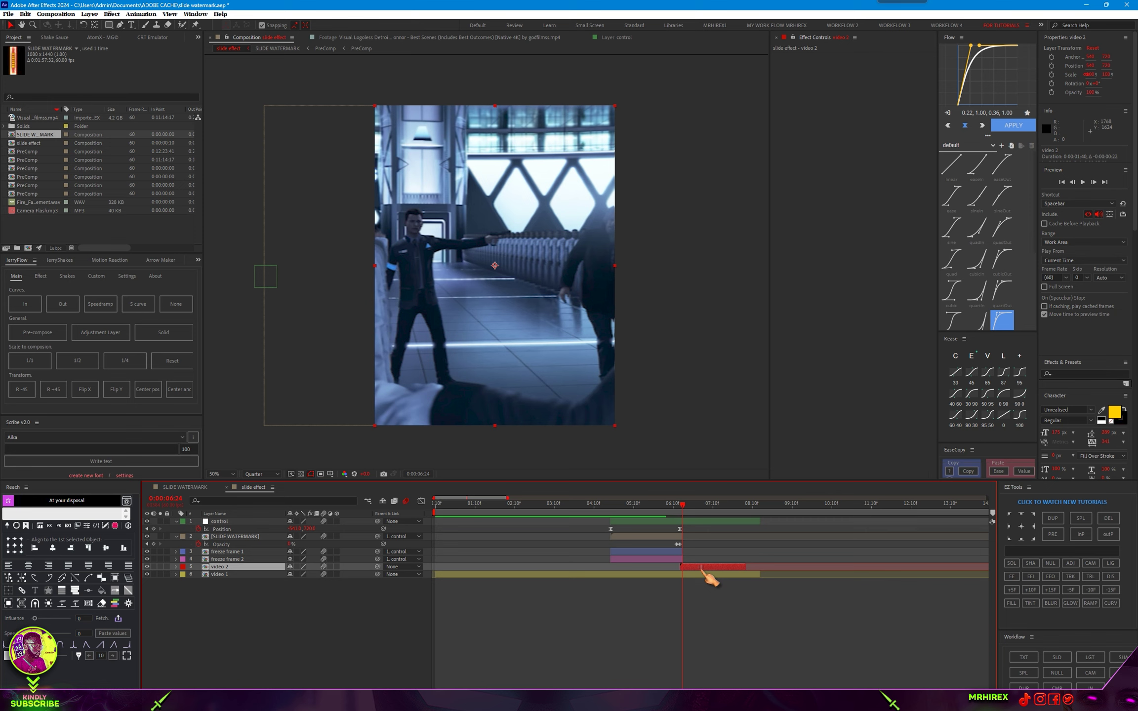
{"action": "scroll", "coordinate": [629, 650], "scroll_direction": "up", "scroll_amount": 10}
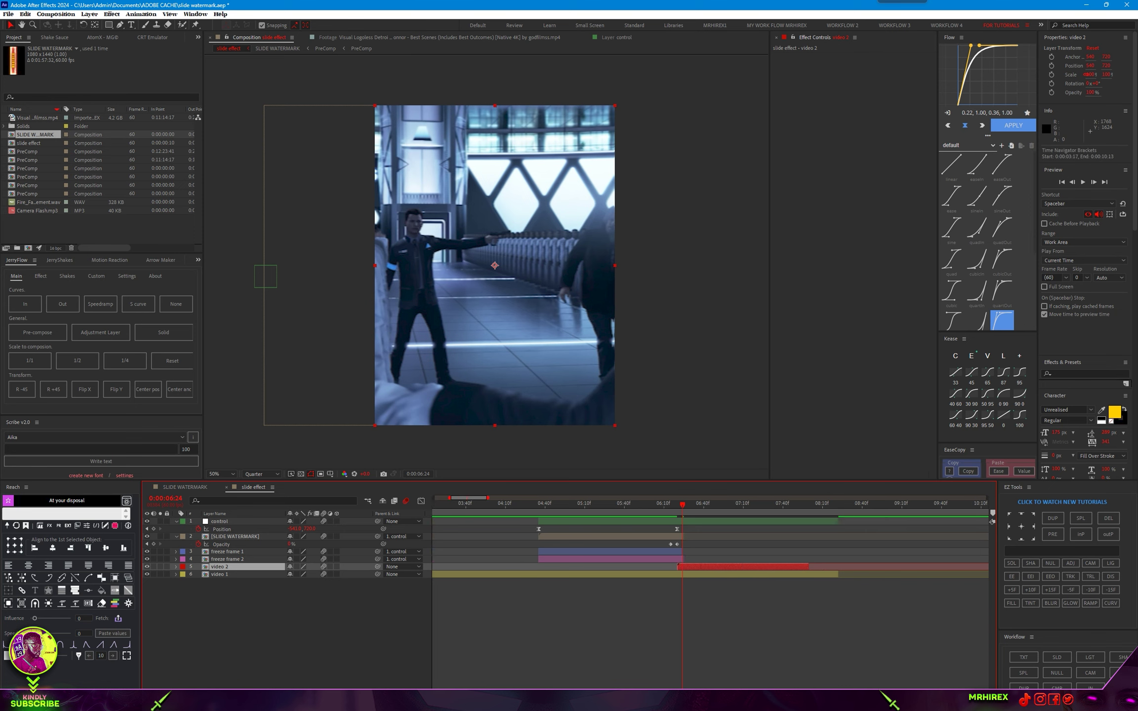
{"action": "left_click_drag", "start_coordinate": [707, 574], "coordinate": [718, 575]}
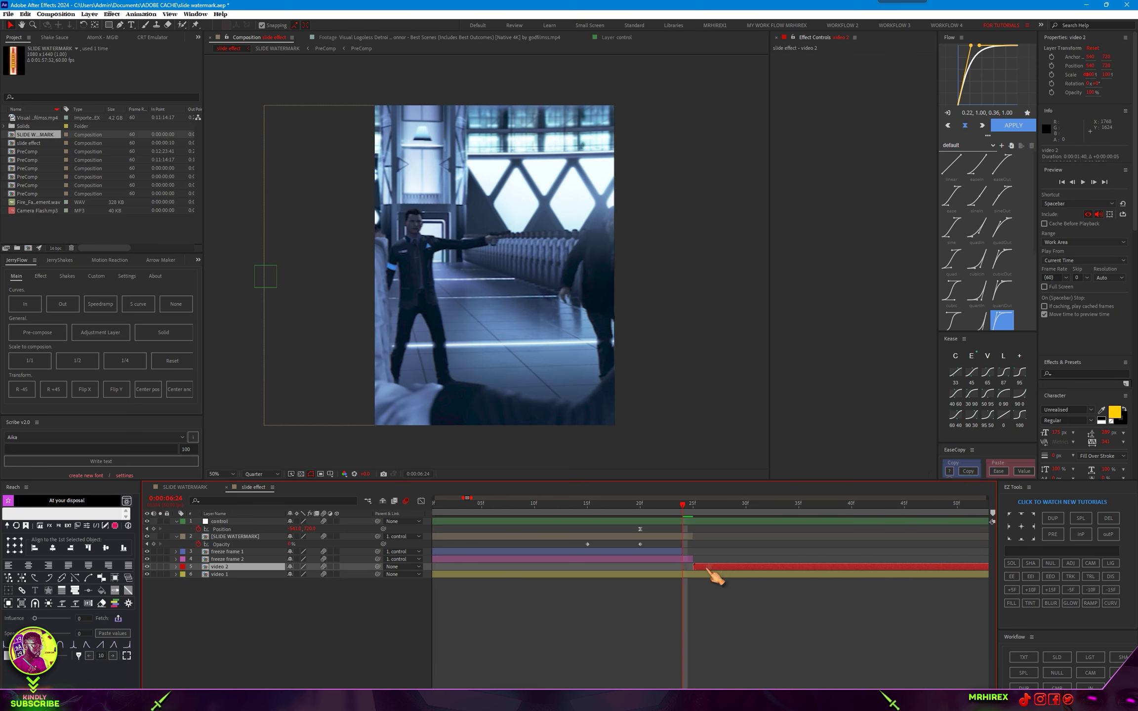
Move the control Position keyframe to 0:00:06:24 and shift both watermark Opacity keyframes later.
{"action": "left_click", "coordinate": [690, 551]}
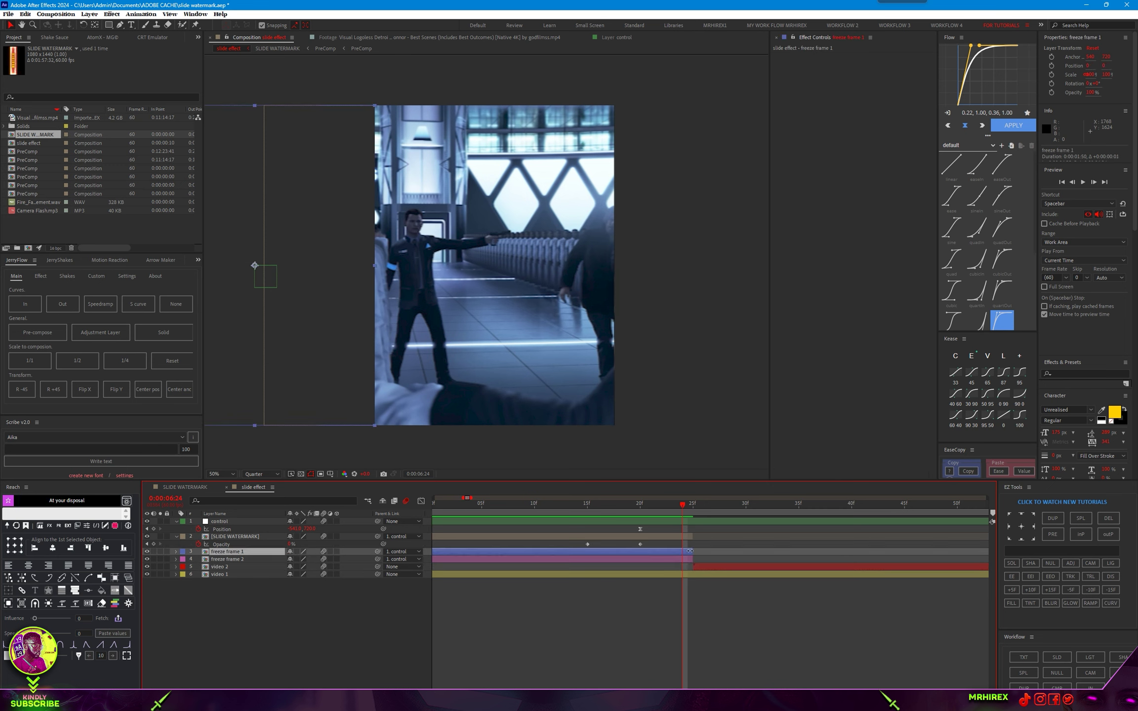
{"action": "left_click", "coordinate": [688, 538]}
{"action": "left_click_drag", "start_coordinate": [641, 530], "coordinate": [683, 529]}
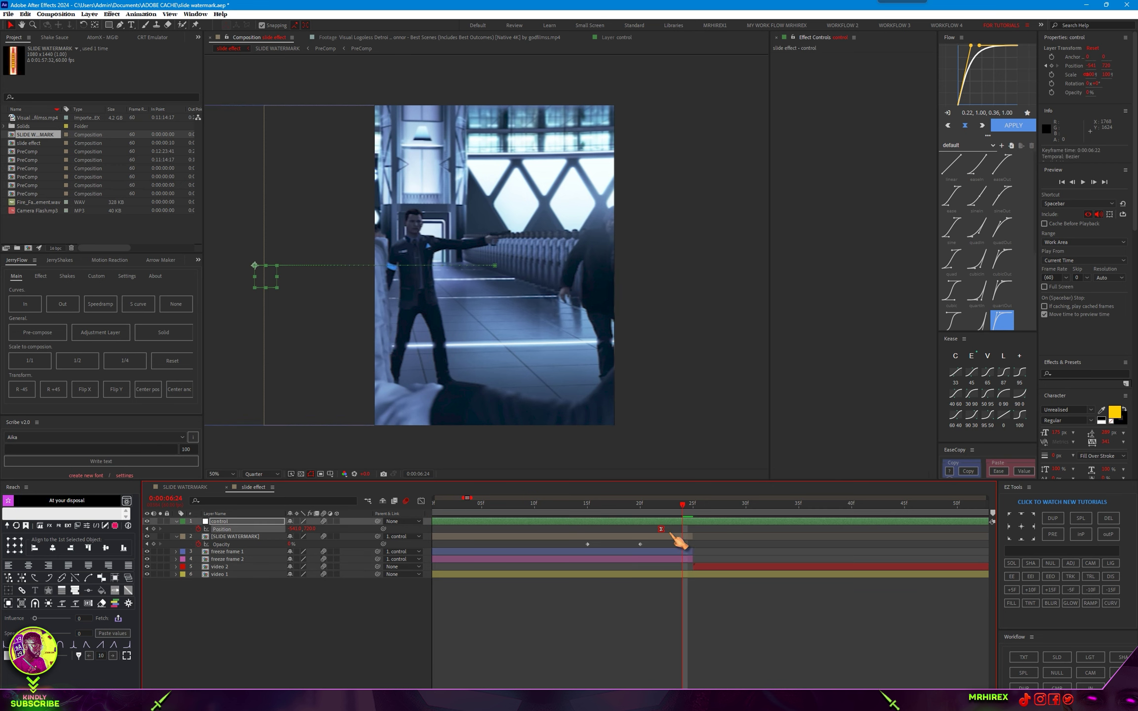
{"action": "left_click", "coordinate": [640, 544]}
{"action": "left_click_drag", "start_coordinate": [641, 544], "coordinate": [661, 555]}
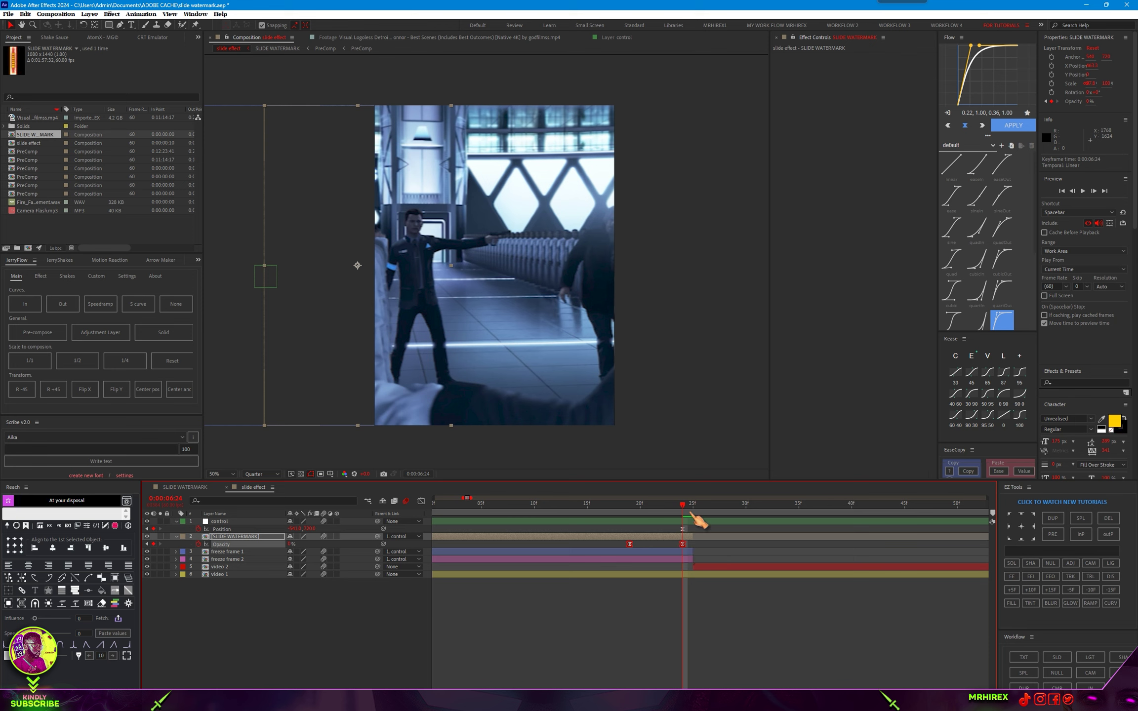
Scrub the frames around the cut, then play a looping preview of the transition.
{"action": "mouse_move", "coordinate": [687, 515]}
{"action": "left_mouse_down"}
{"action": "mouse_move", "coordinate": [695, 527]}
{"action": "mouse_move", "coordinate": [632, 539]}
{"action": "left_mouse_up"}
{"action": "scroll", "coordinate": [725, 549], "scroll_direction": "down", "scroll_amount": 5}
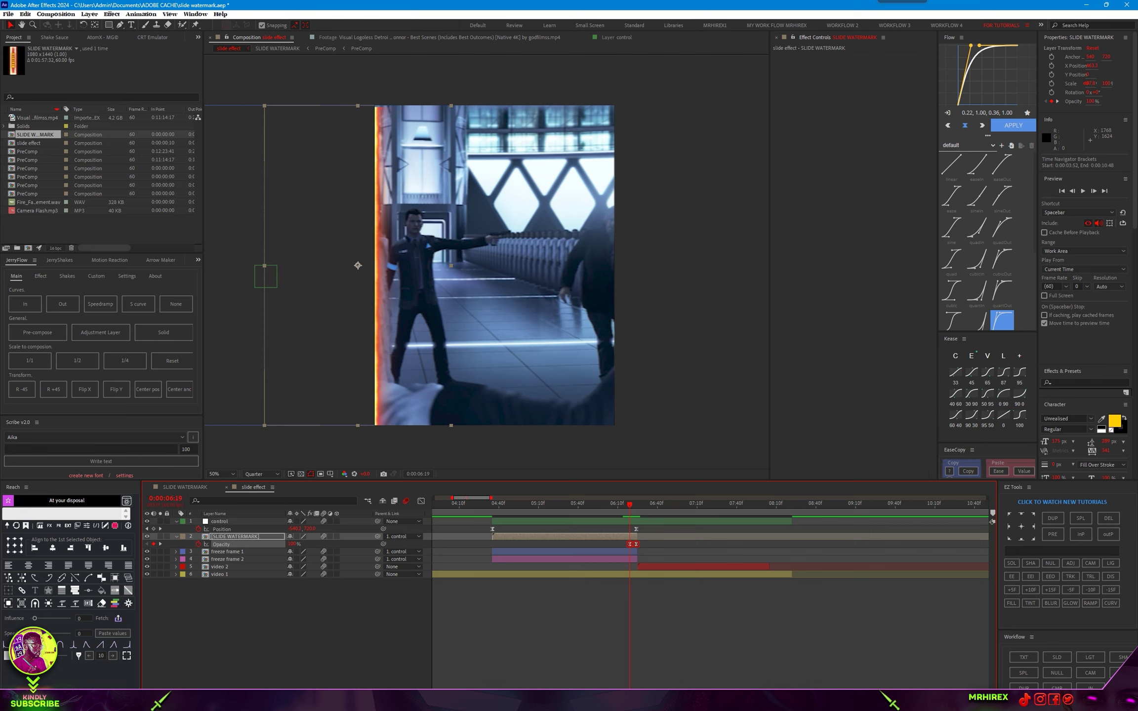
{"action": "left_click", "coordinate": [732, 505]}
{"action": "left_click_drag", "start_coordinate": [736, 509], "coordinate": [709, 525]}
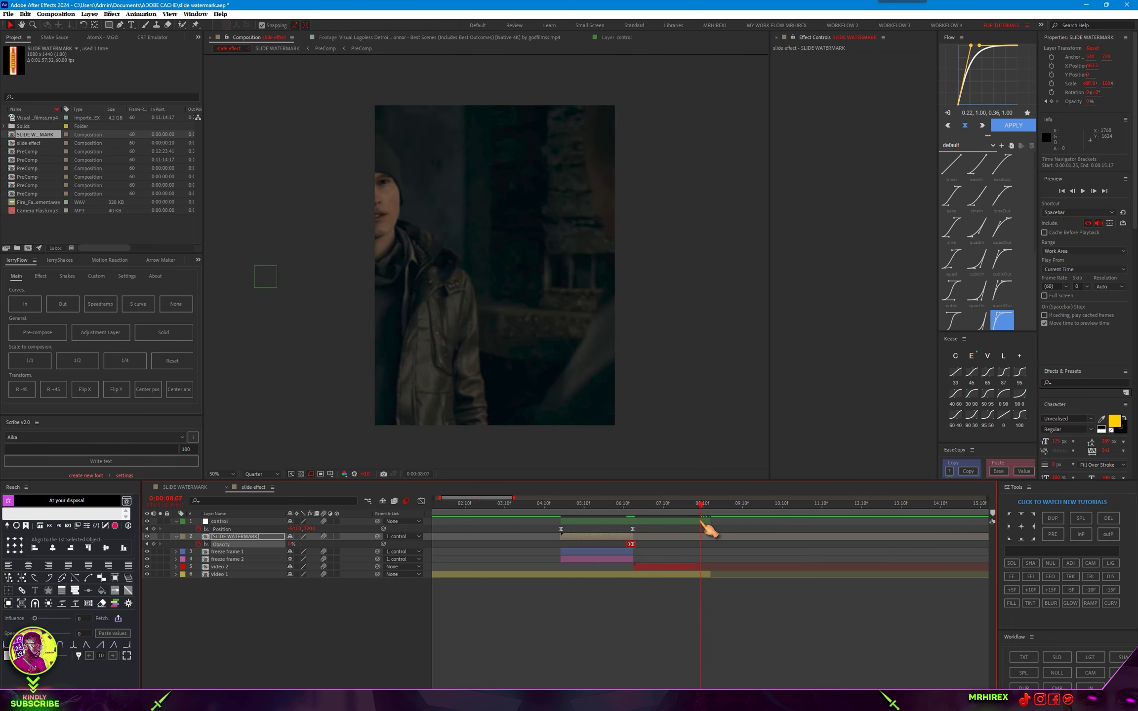
{"action": "key", "text": "space"}
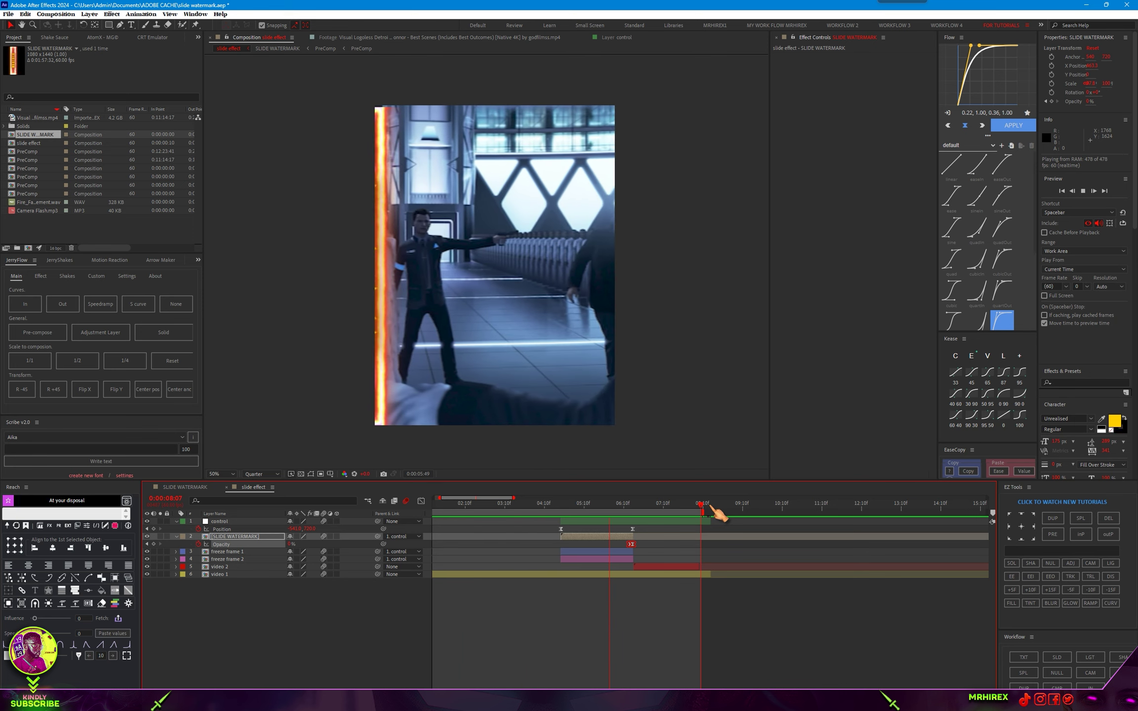
Stop playback at 0:00:05:25, collapse the Opacity and Position rows, and select freeze frame 1.
{"action": "left_click", "coordinate": [629, 505]}
{"action": "left_click_drag", "start_coordinate": [630, 504], "coordinate": [595, 509]}
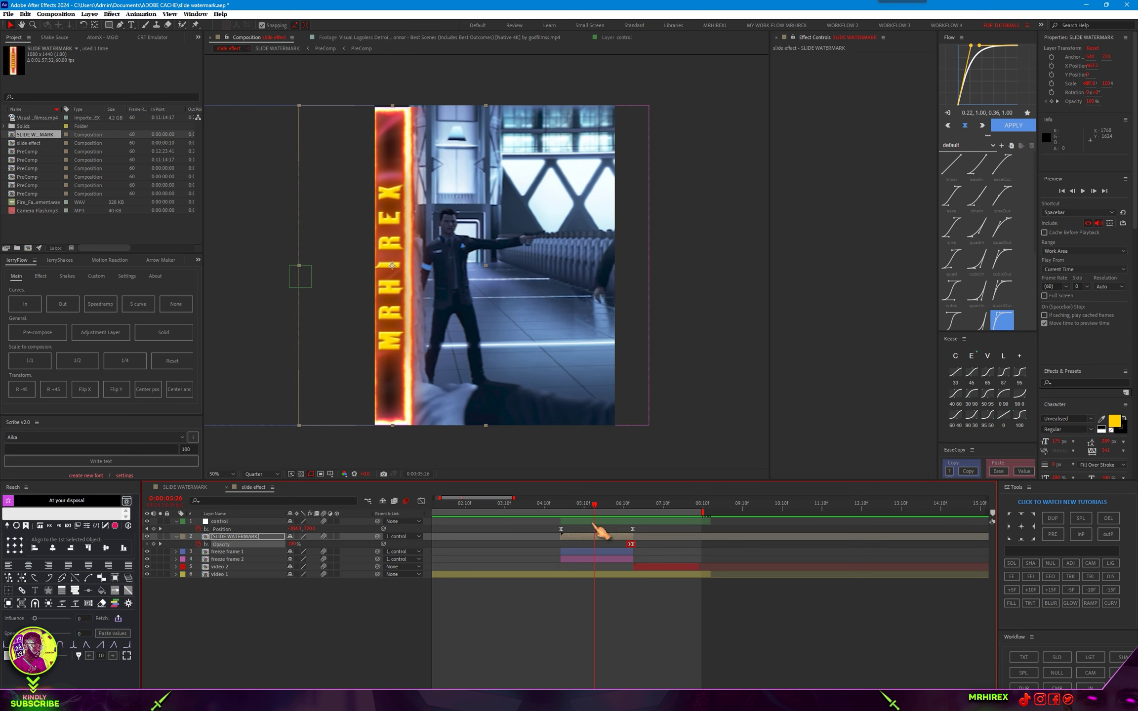
{"action": "left_click", "coordinate": [597, 546]}
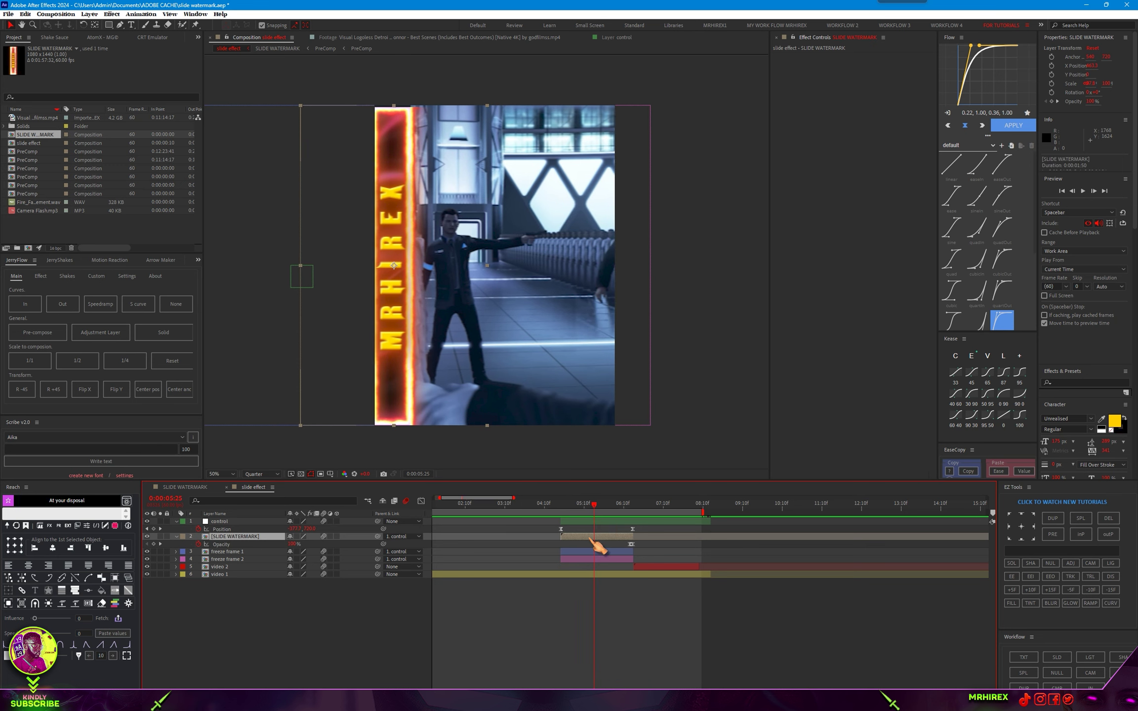
{"action": "key", "text": "t"}
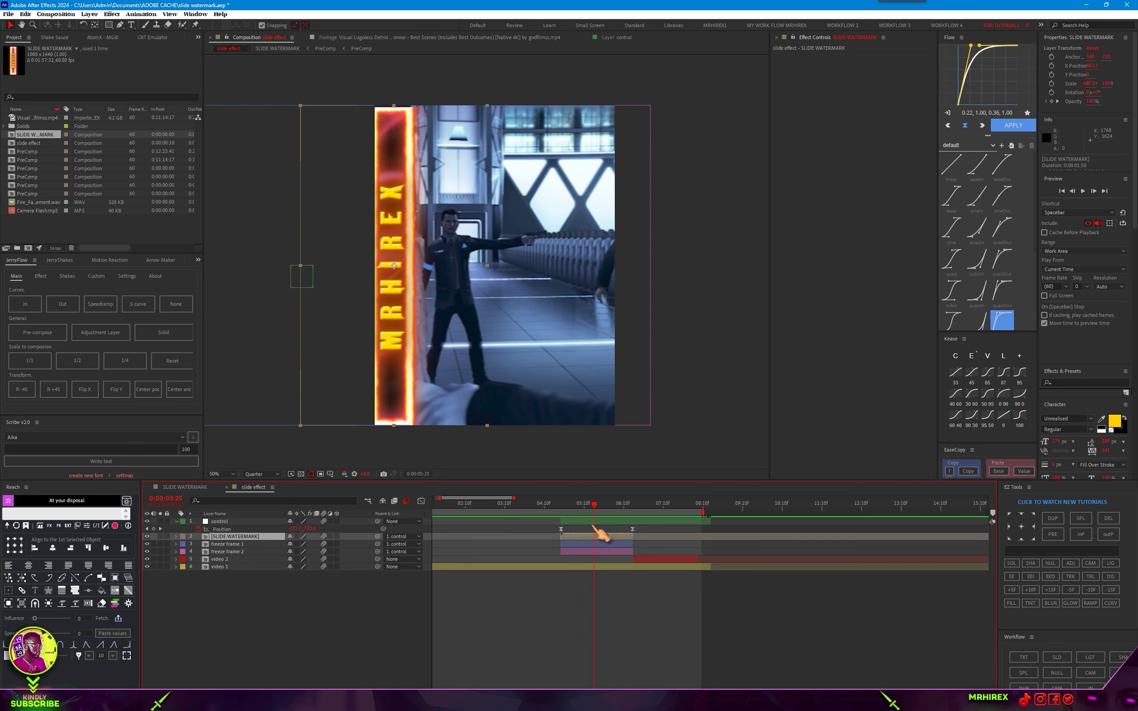
{"action": "key", "text": "p"}
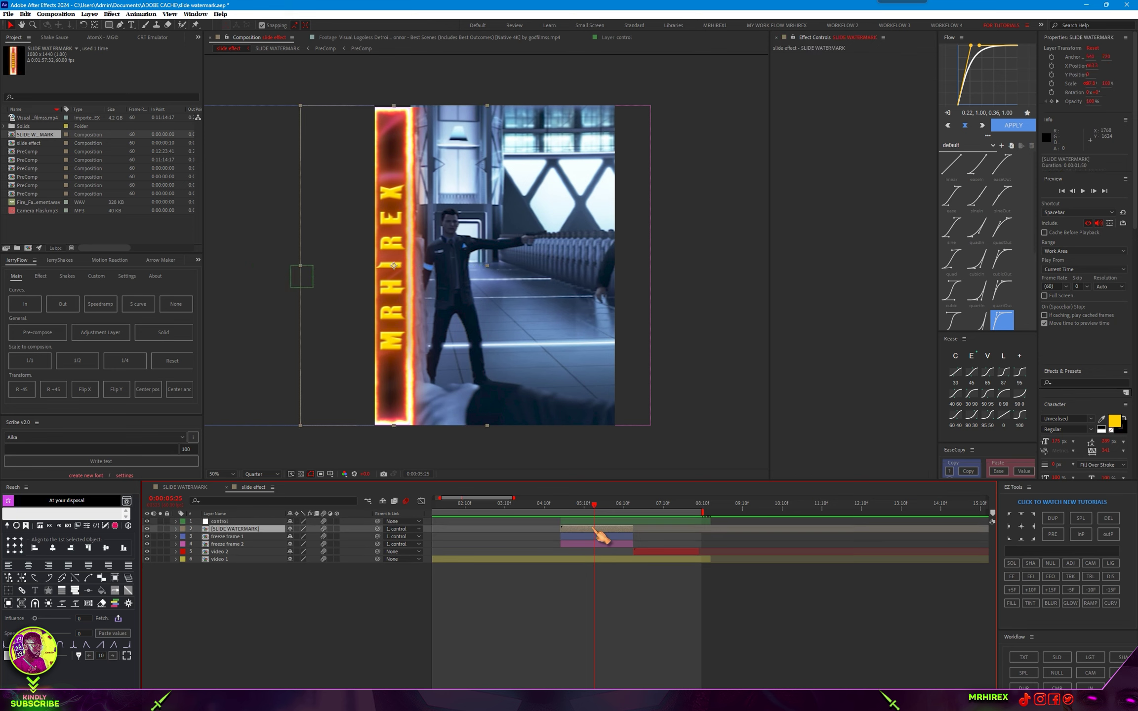
{"action": "left_click", "coordinate": [593, 536]}
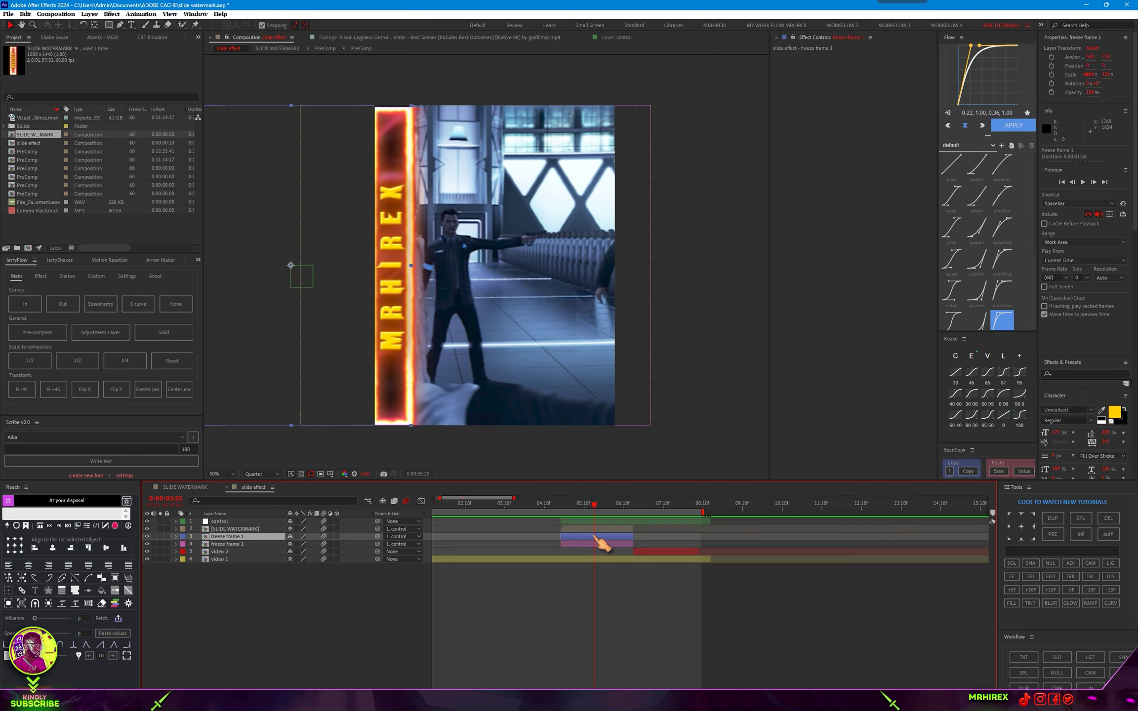
Add an adjustment layer with a Shake effect, raising its Amount and setting Speed to 1.60.
{"action": "left_click", "coordinate": [1121, 673]}
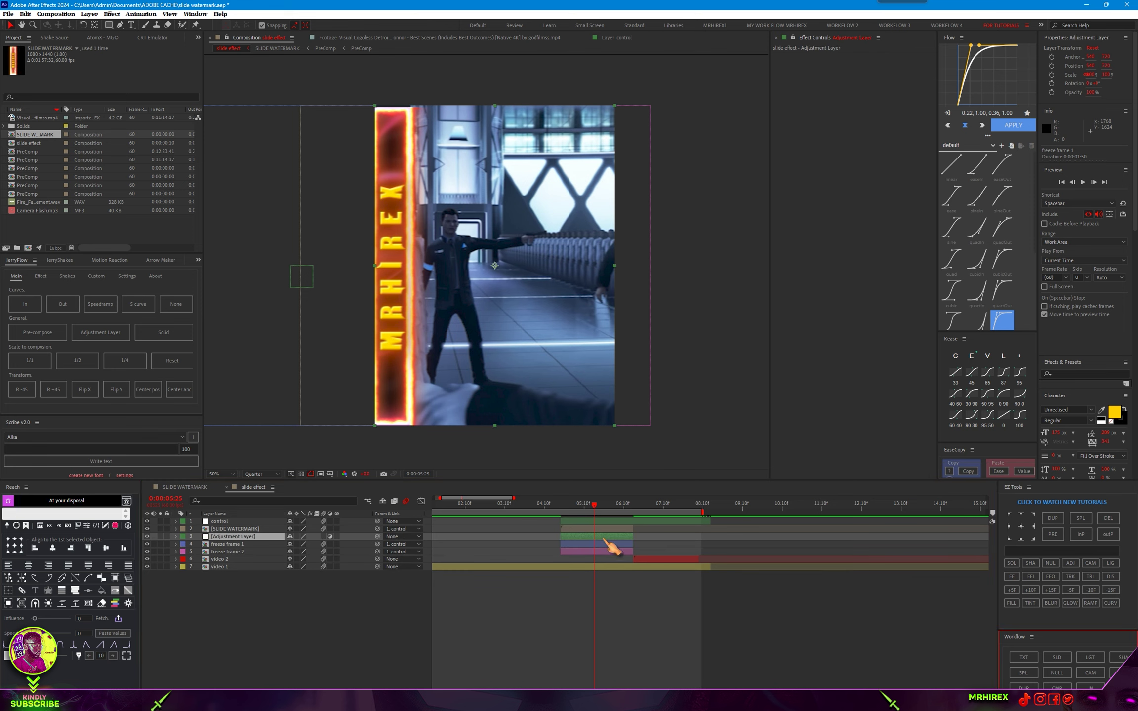
{"action": "key", "text": "ctrl+space"}
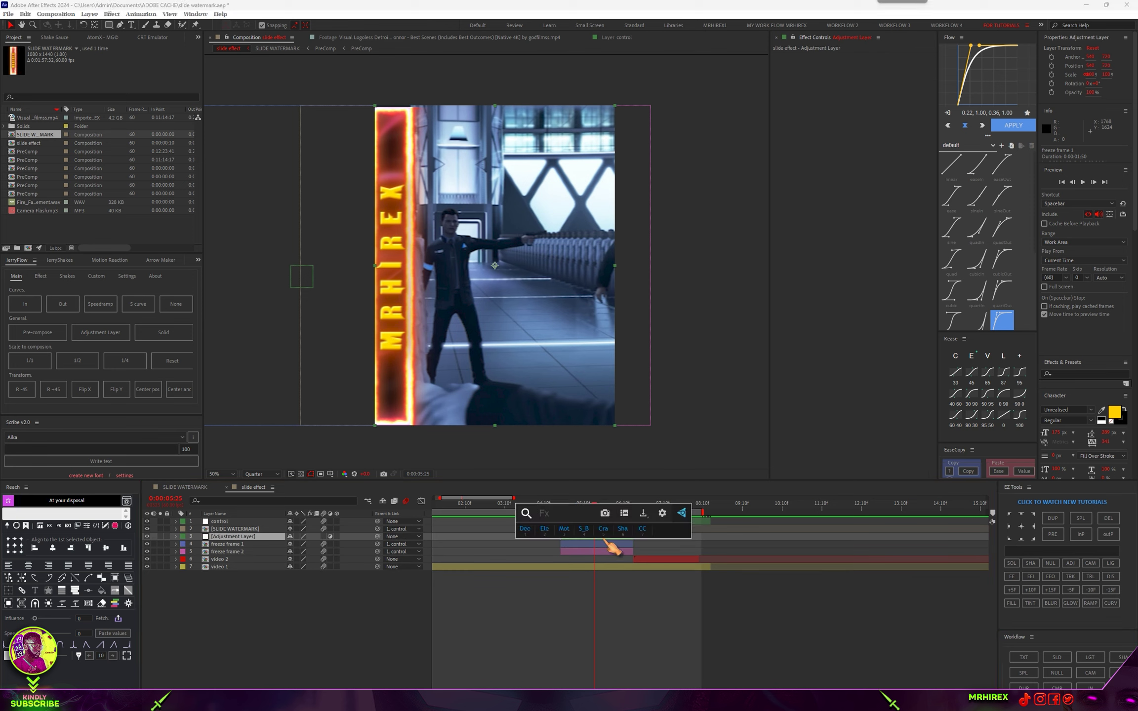
{"action": "type", "text": "sha"}
{"action": "left_click", "coordinate": [546, 579]}
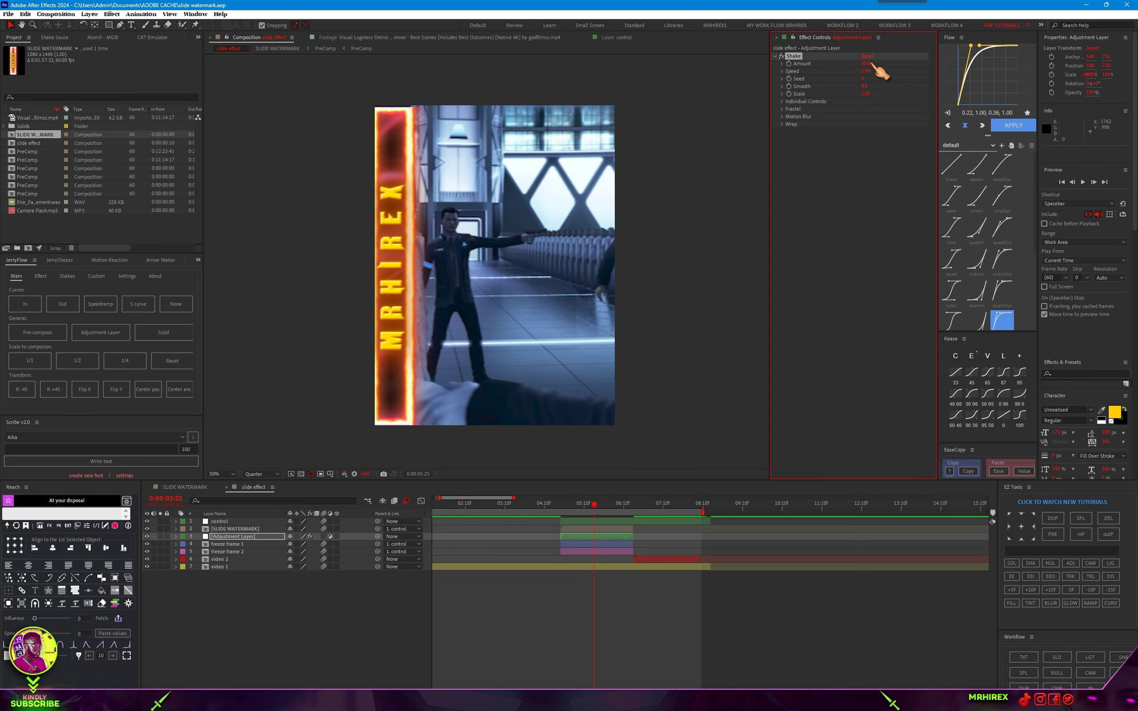
{"action": "left_click_drag", "start_coordinate": [867, 63], "coordinate": [869, 66]}
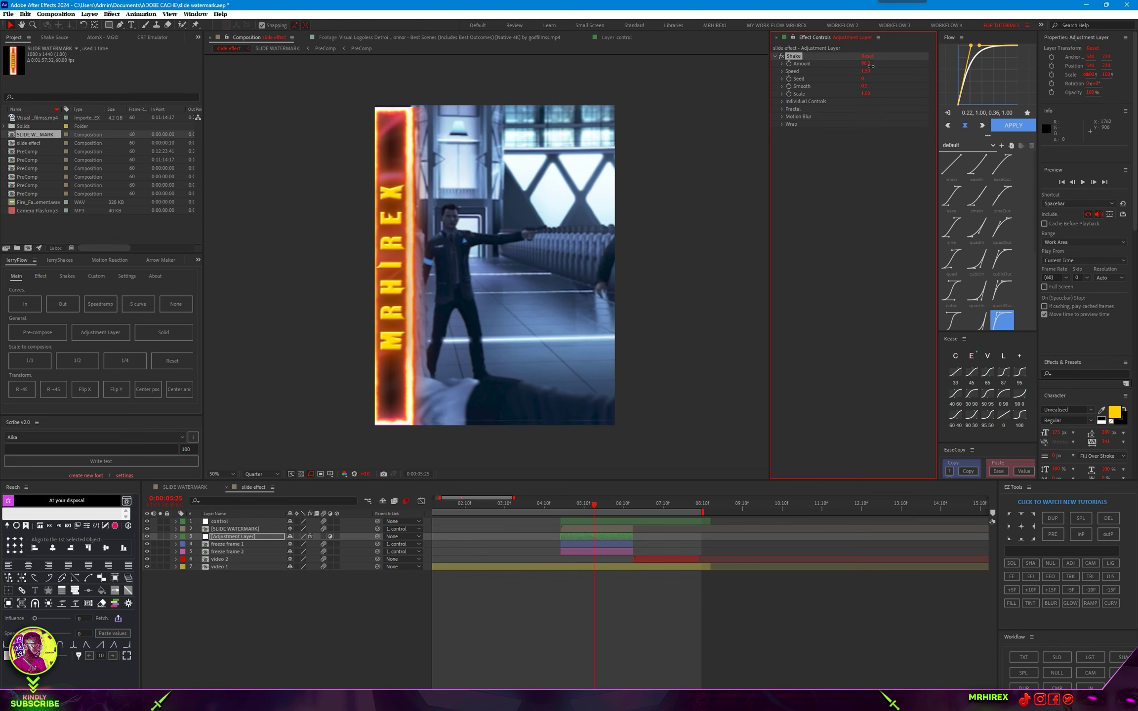
{"action": "left_click_drag", "start_coordinate": [866, 71], "coordinate": [874, 74]}
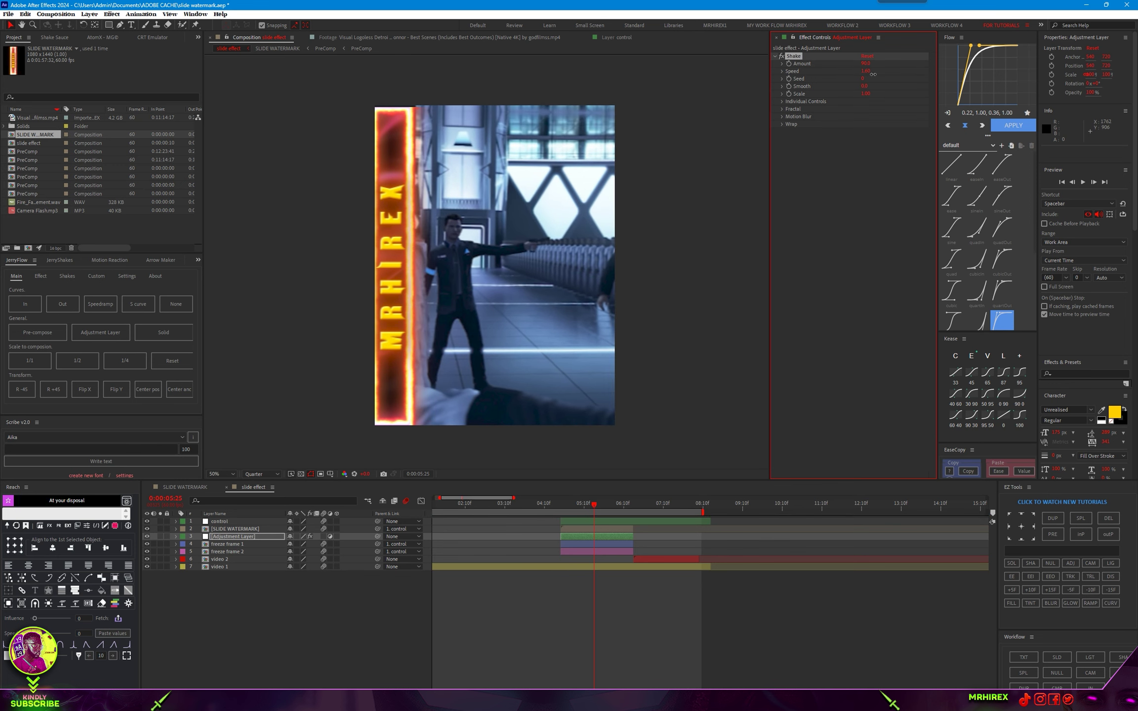
Preview the transition with the shake from 03:40 and again from 04:32.
{"action": "left_click_drag", "start_coordinate": [595, 505], "coordinate": [525, 509]}
{"action": "key", "text": "space"}
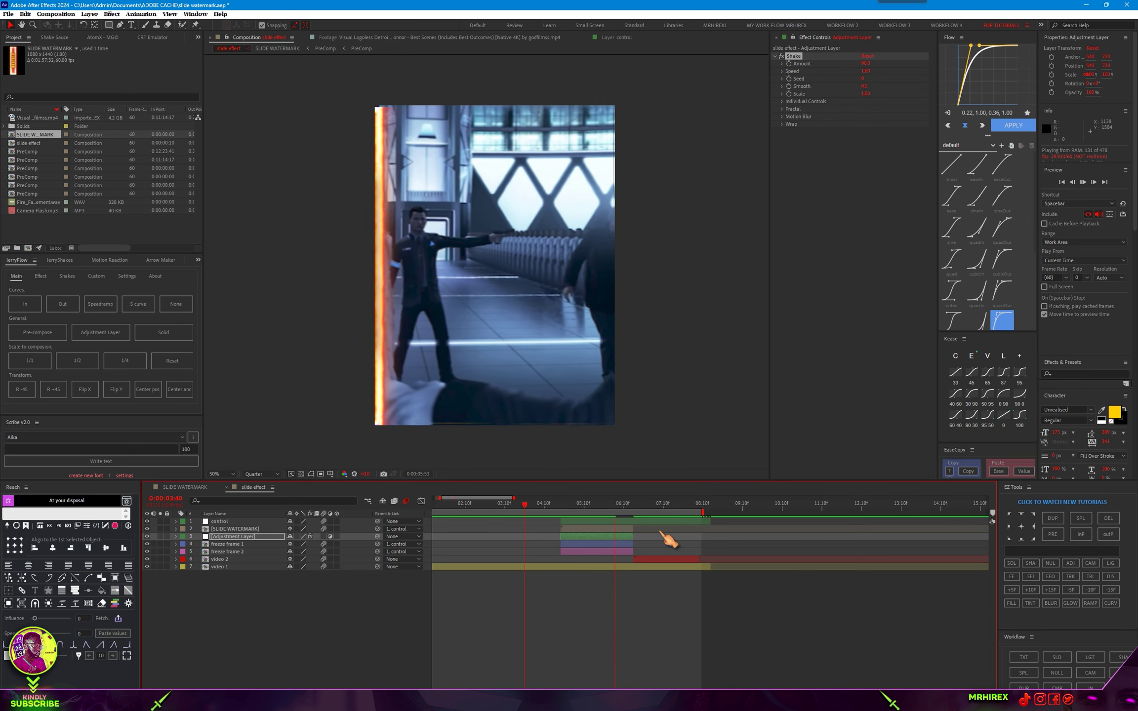
{"action": "key", "text": "space"}
{"action": "left_click", "coordinate": [592, 538]}
{"action": "left_click", "coordinate": [252, 530]}
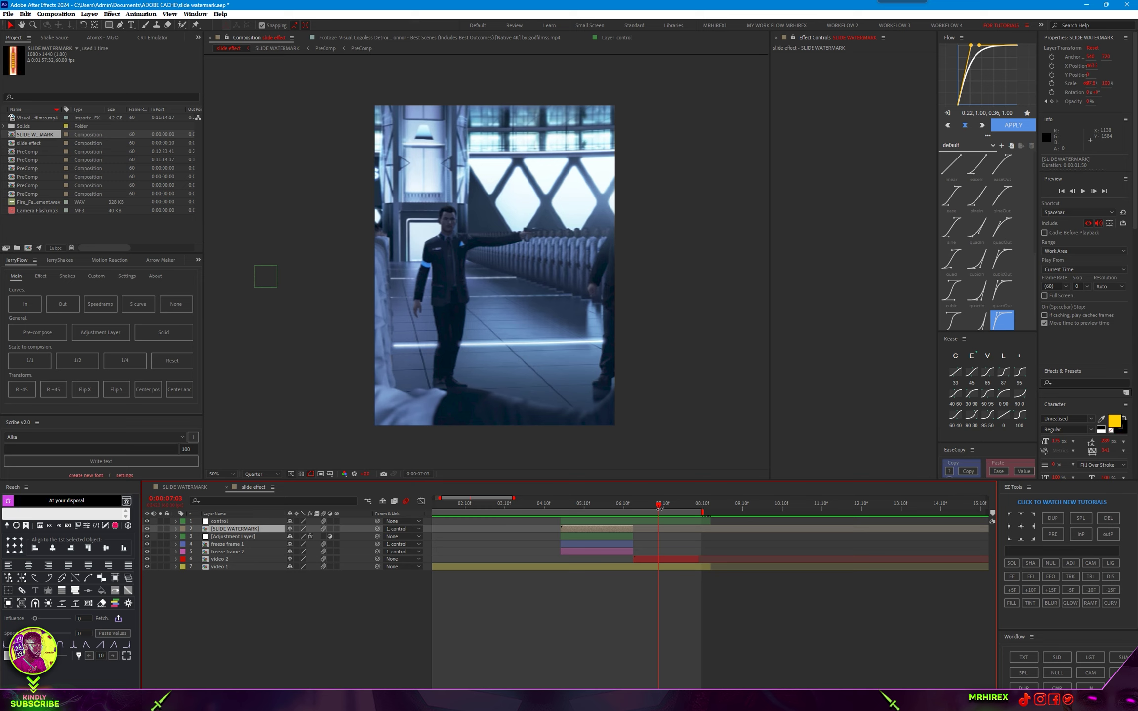
{"action": "left_click_drag", "start_coordinate": [660, 508], "coordinate": [560, 529]}
{"action": "key", "text": "space"}
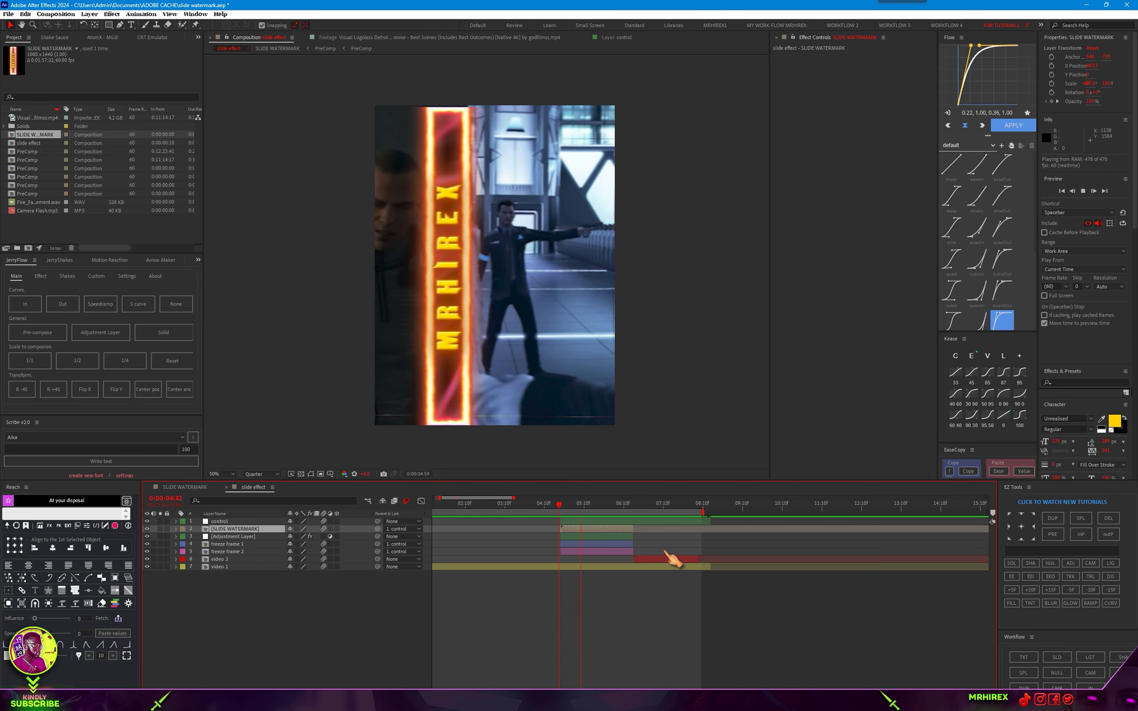
{"action": "key", "text": "space"}
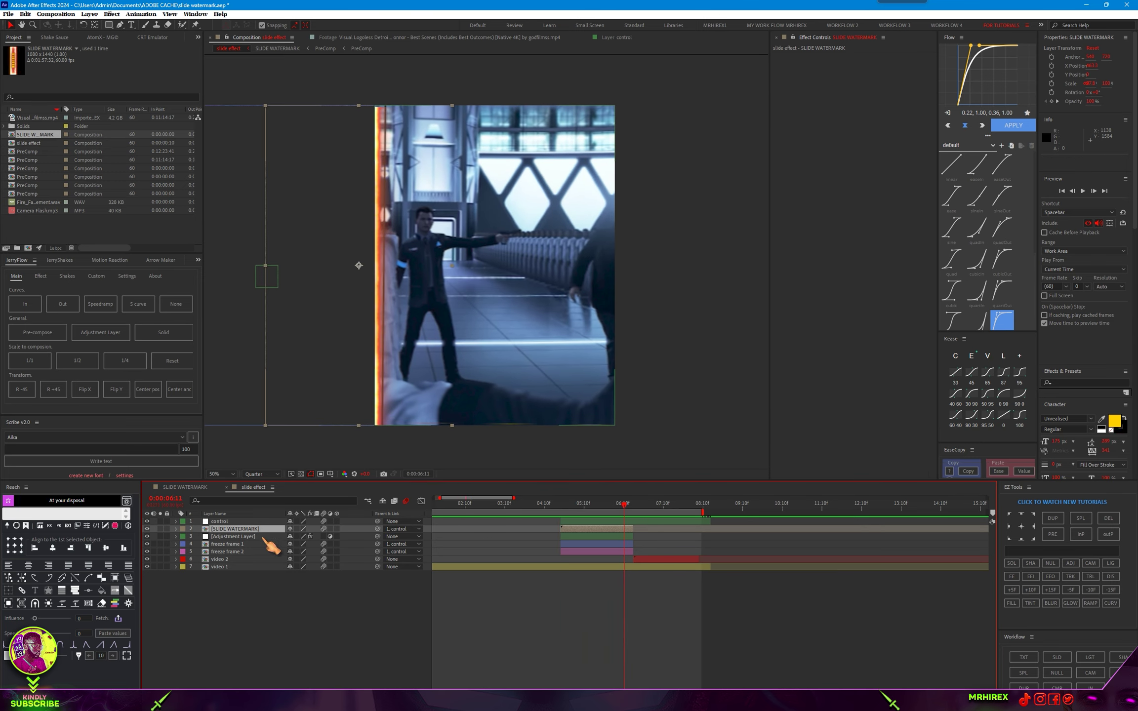
Move the adjustment layer directly above SLIDE WATERMARK and replay the transition.
{"action": "left_click_drag", "start_coordinate": [242, 537], "coordinate": [257, 526]}
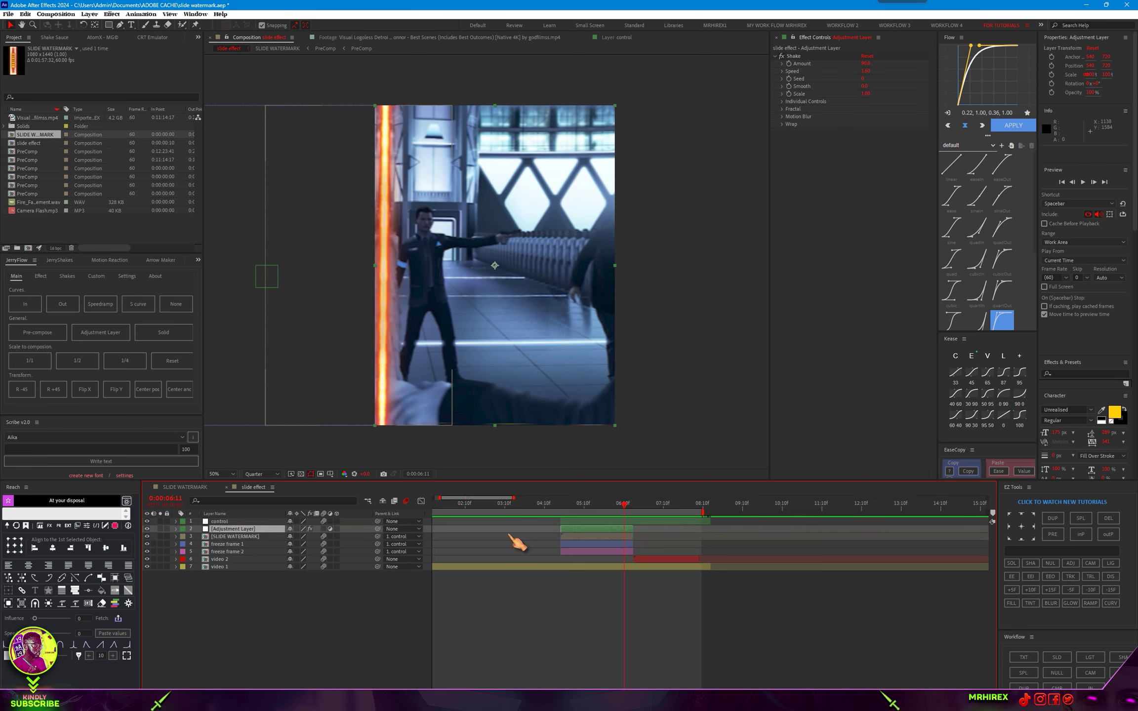
{"action": "left_click", "coordinate": [559, 504]}
{"action": "key", "text": "space"}
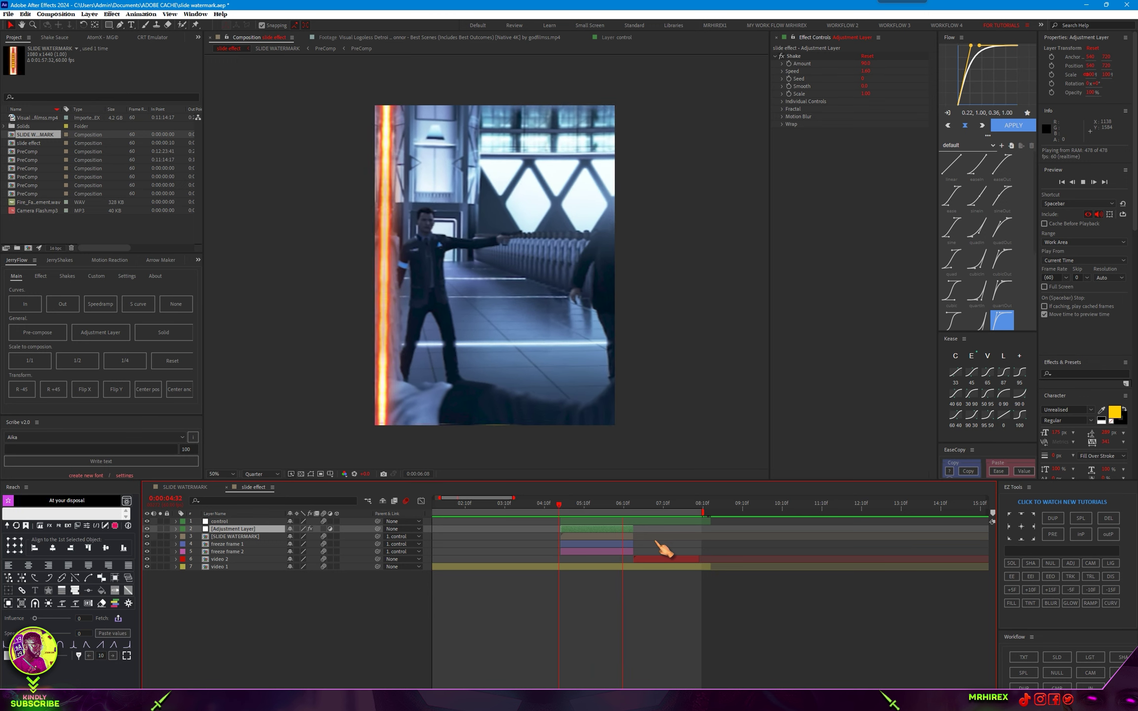
{"action": "key", "text": "space"}
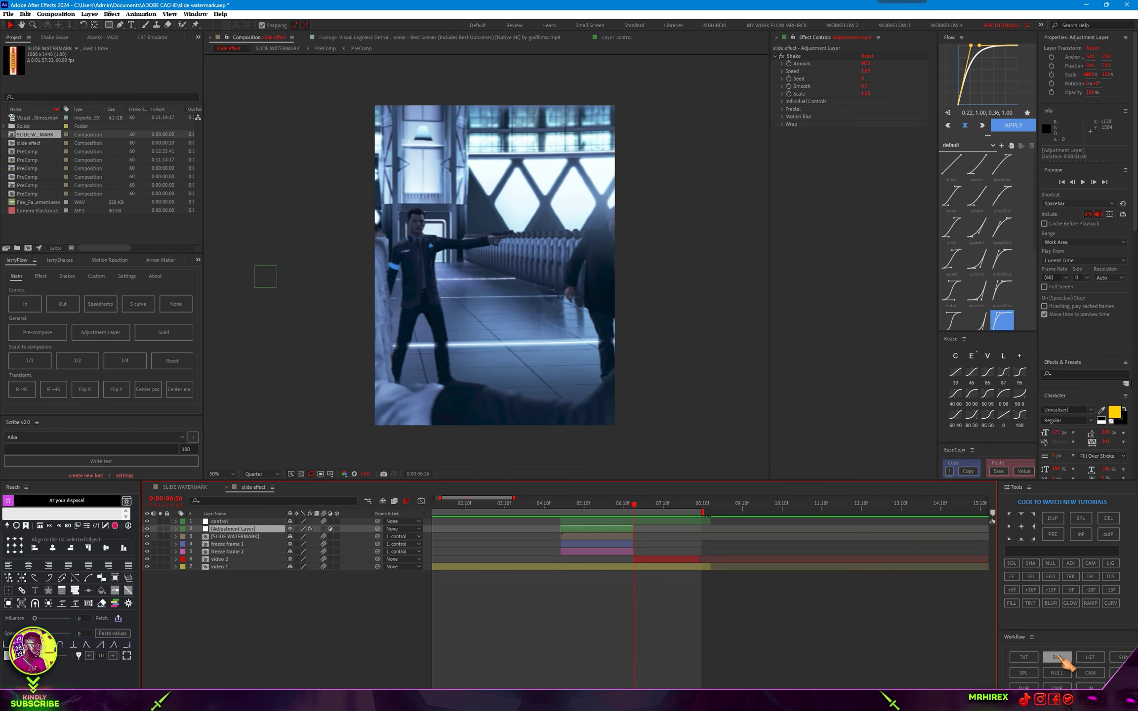
Add a new solid layer with a Peach label colour.
{"action": "left_click", "coordinate": [1058, 657]}
{"action": "left_click", "coordinate": [589, 530]}
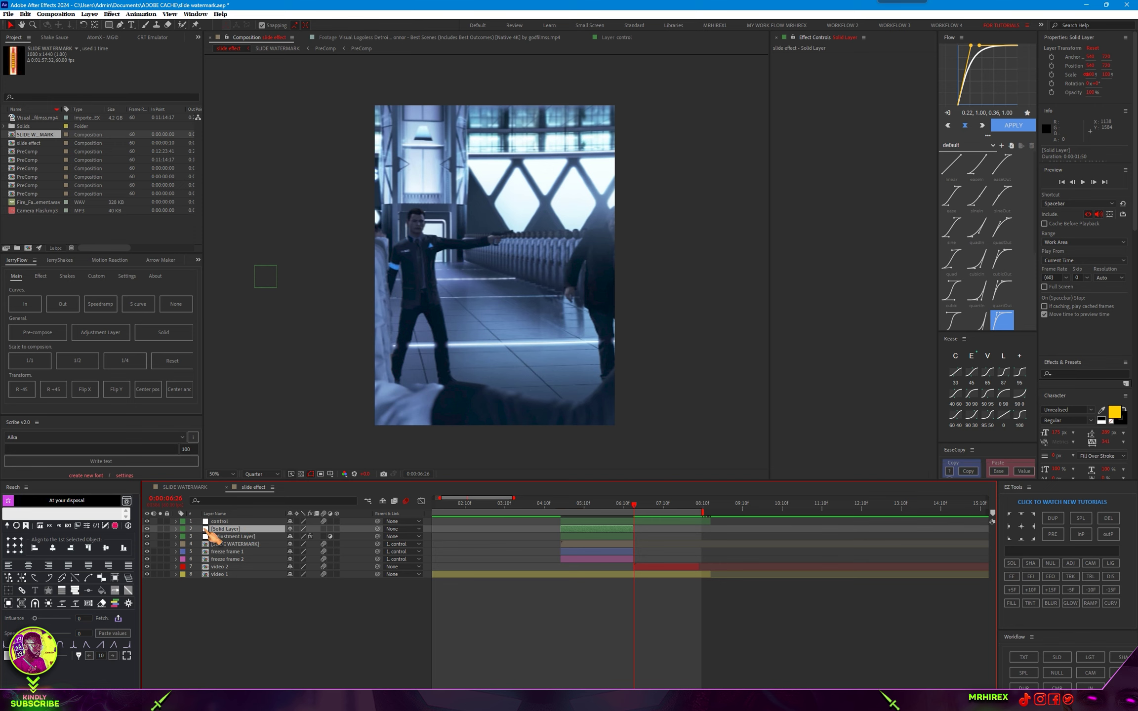
{"action": "left_click", "coordinate": [184, 529]}
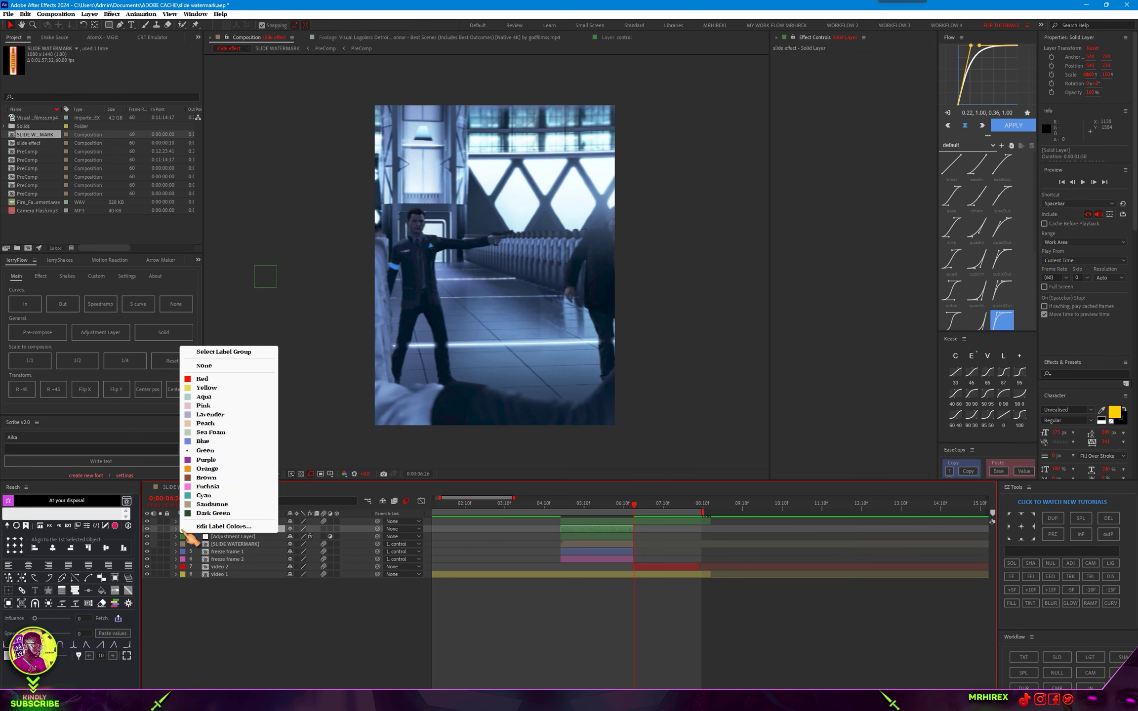
{"action": "left_click", "coordinate": [221, 424]}
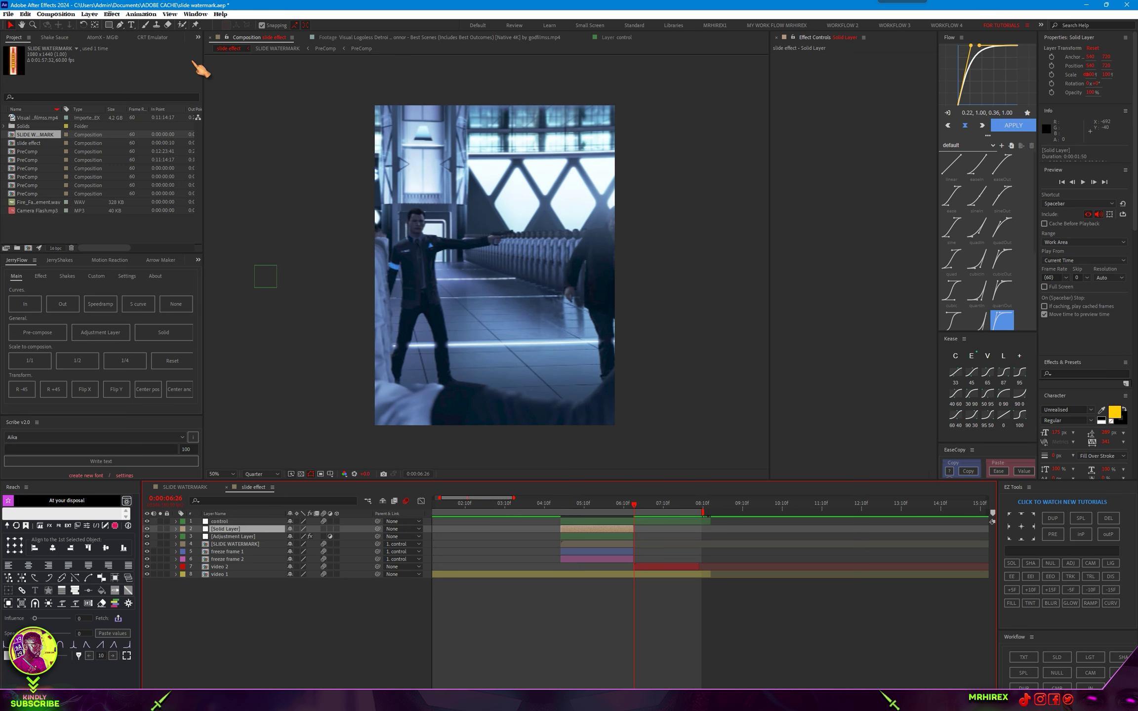
Set the solid's colour to black in Solid Settings.
{"action": "left_click", "coordinate": [89, 14]}
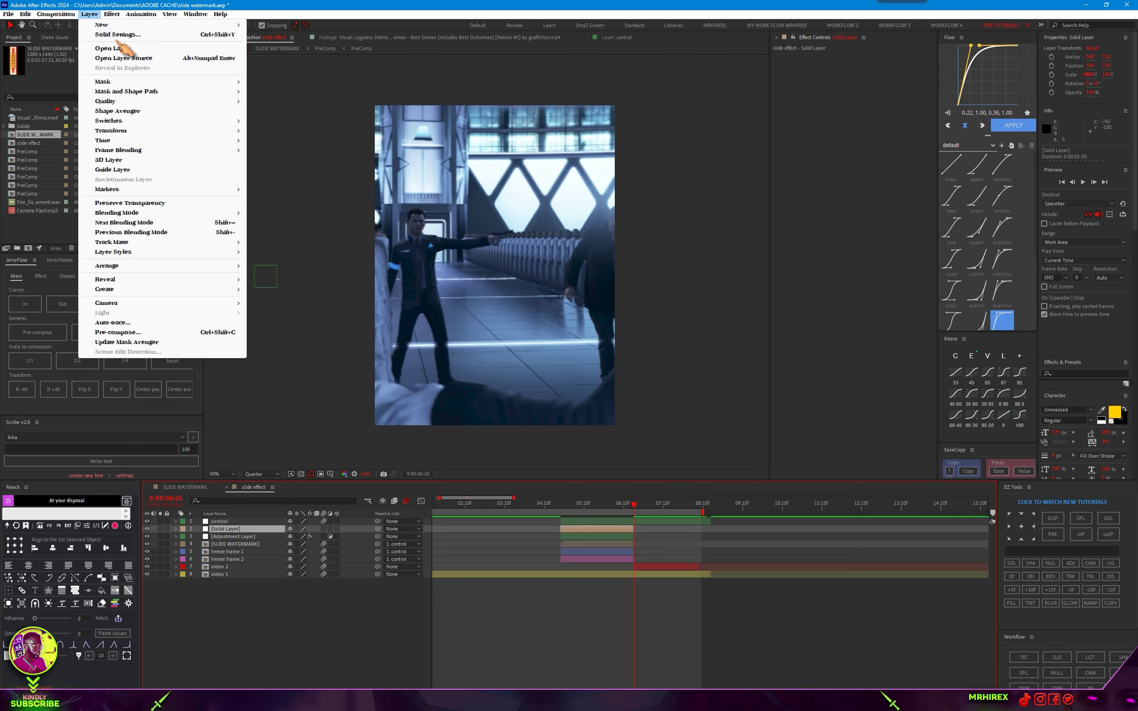
{"action": "left_click", "coordinate": [114, 34]}
{"action": "left_click", "coordinate": [876, 431]}
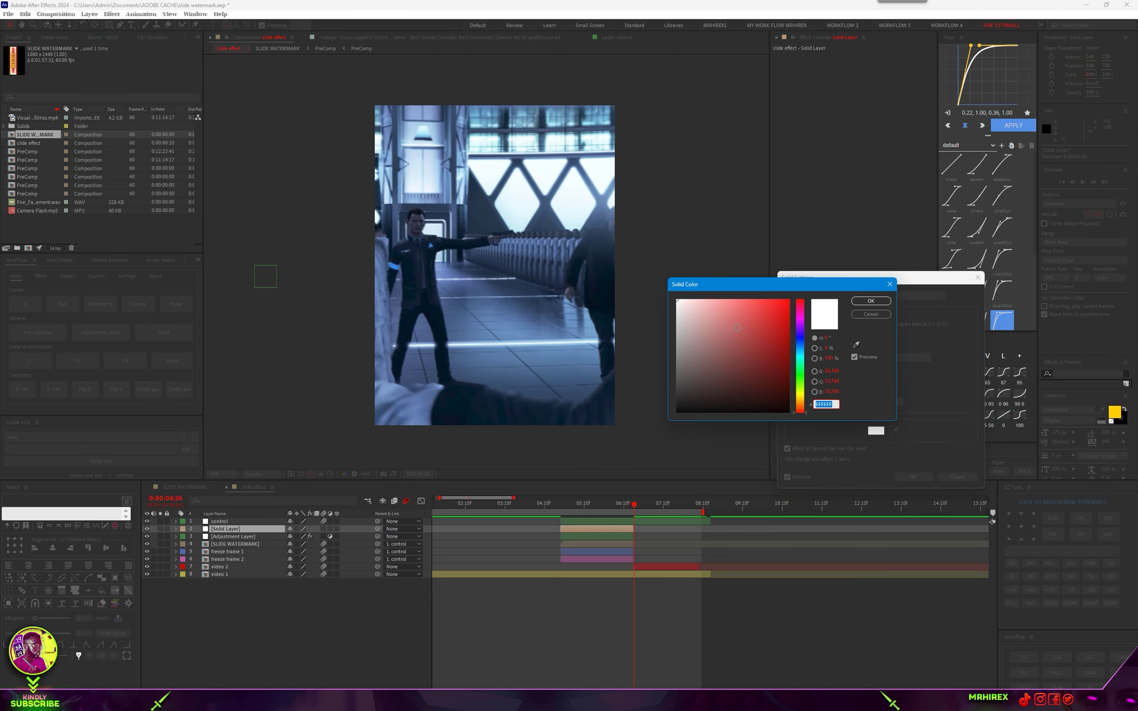
{"action": "left_click", "coordinate": [871, 301]}
{"action": "left_click", "coordinate": [912, 477]}
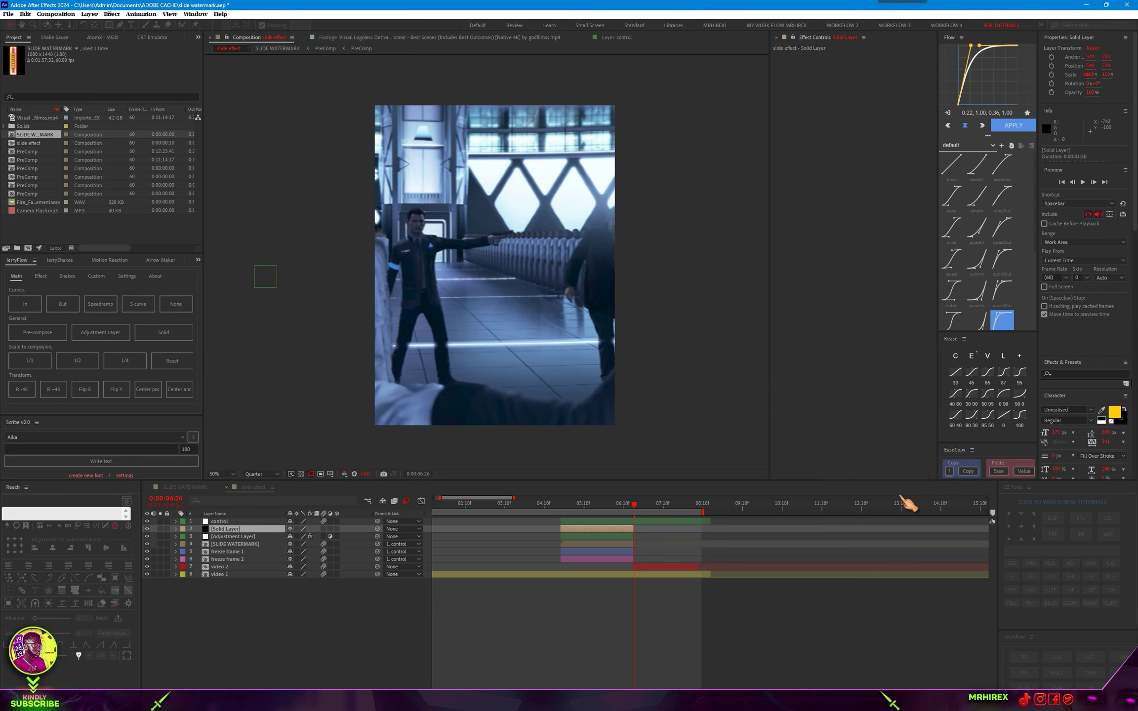
{"action": "left_click", "coordinate": [594, 515]}
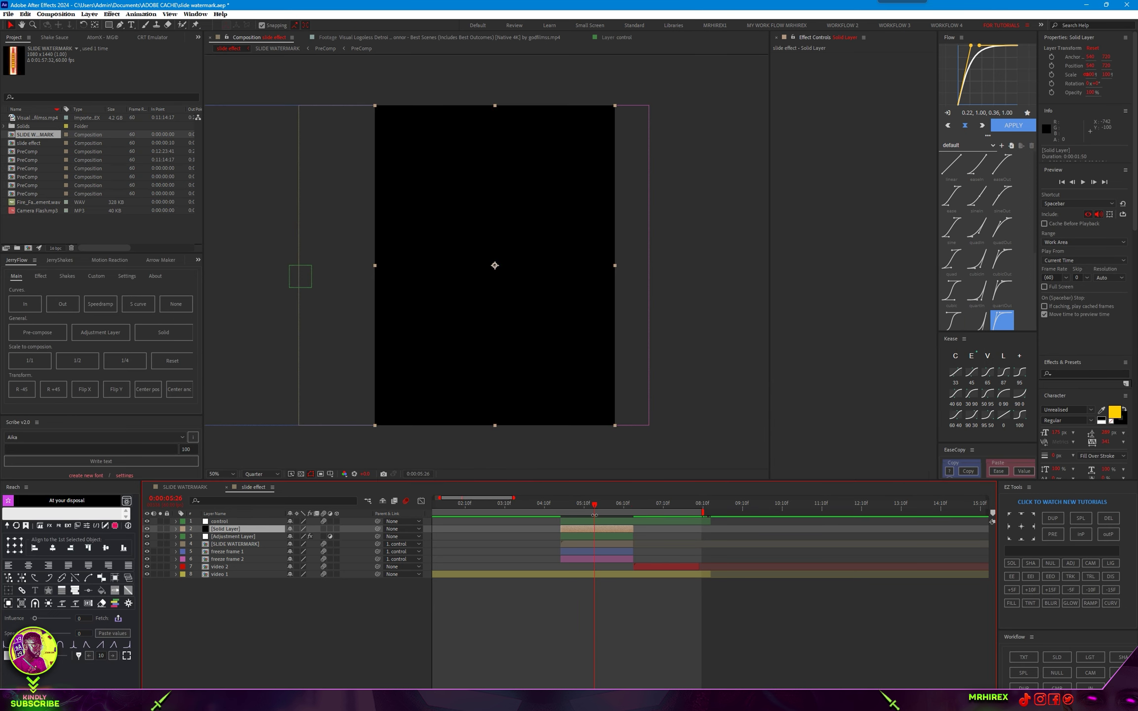
{"action": "key", "text": "ctrl+space"}
Apply CC Jaws to the solid layer and open the jaws to 45%.
{"action": "type", "text": "ja"}
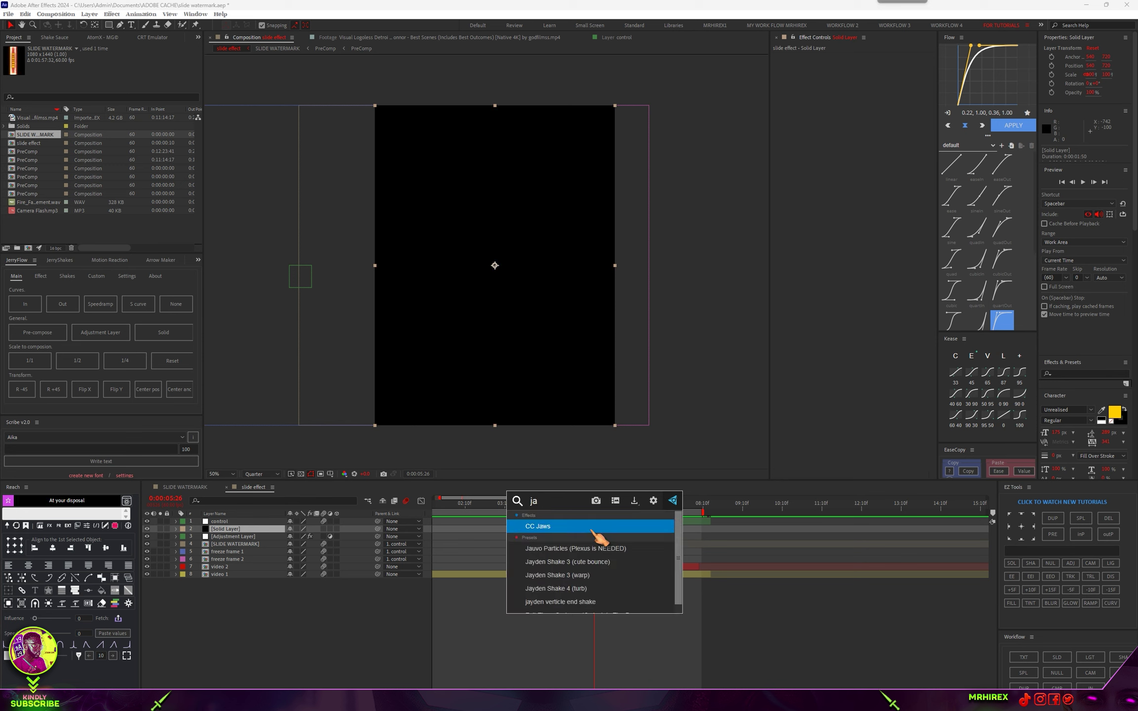
{"action": "type", "text": "w"}
{"action": "left_click", "coordinate": [592, 529]}
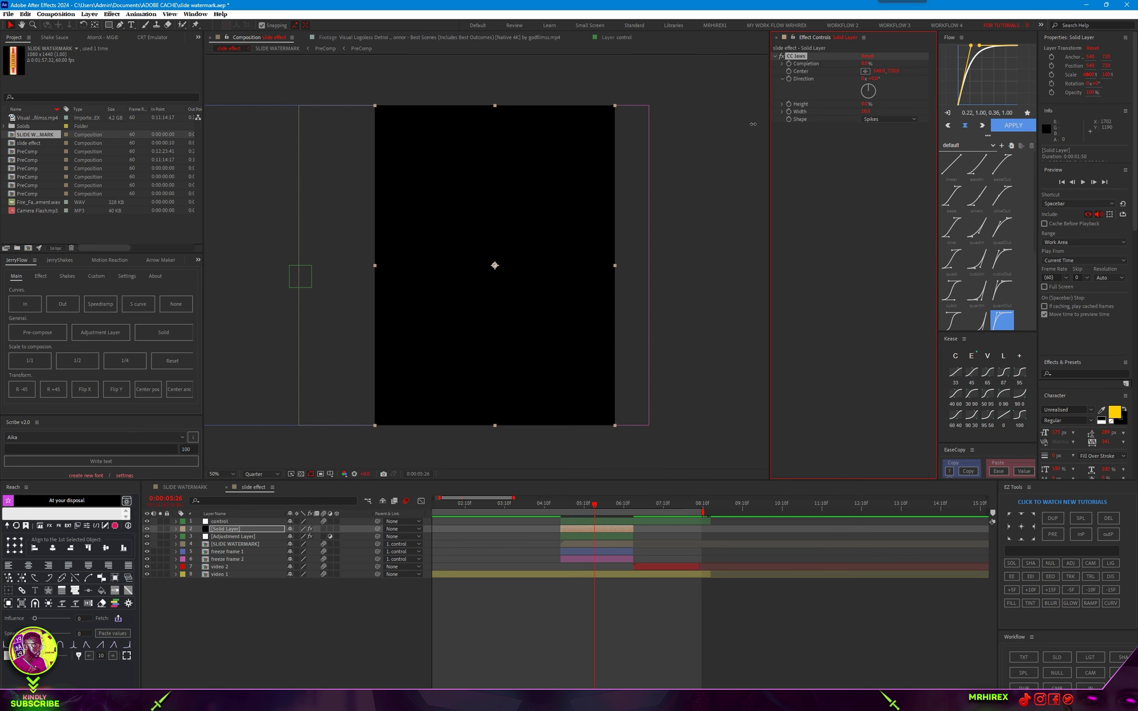
{"action": "left_click_drag", "start_coordinate": [864, 64], "coordinate": [884, 63]}
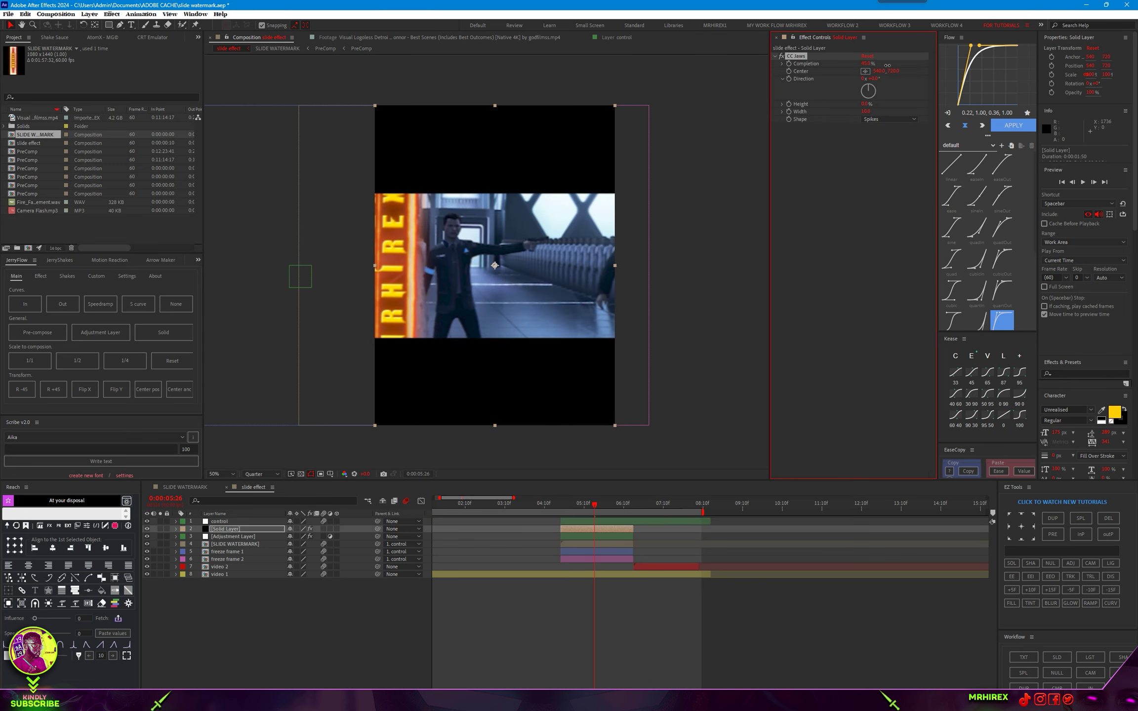
Keyframe CC Jaws Completion at 100% on 0:00:04:35 and 63% at 0:00:04:41.
{"action": "key", "text": "i"}
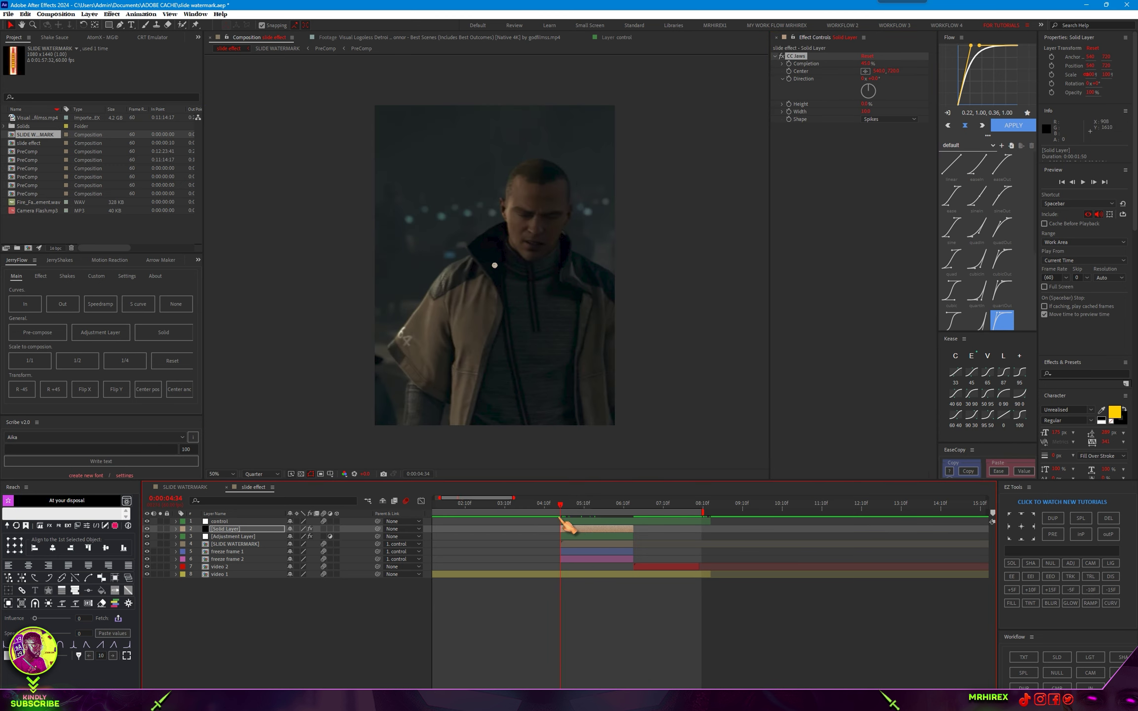
{"action": "left_click", "coordinate": [574, 530]}
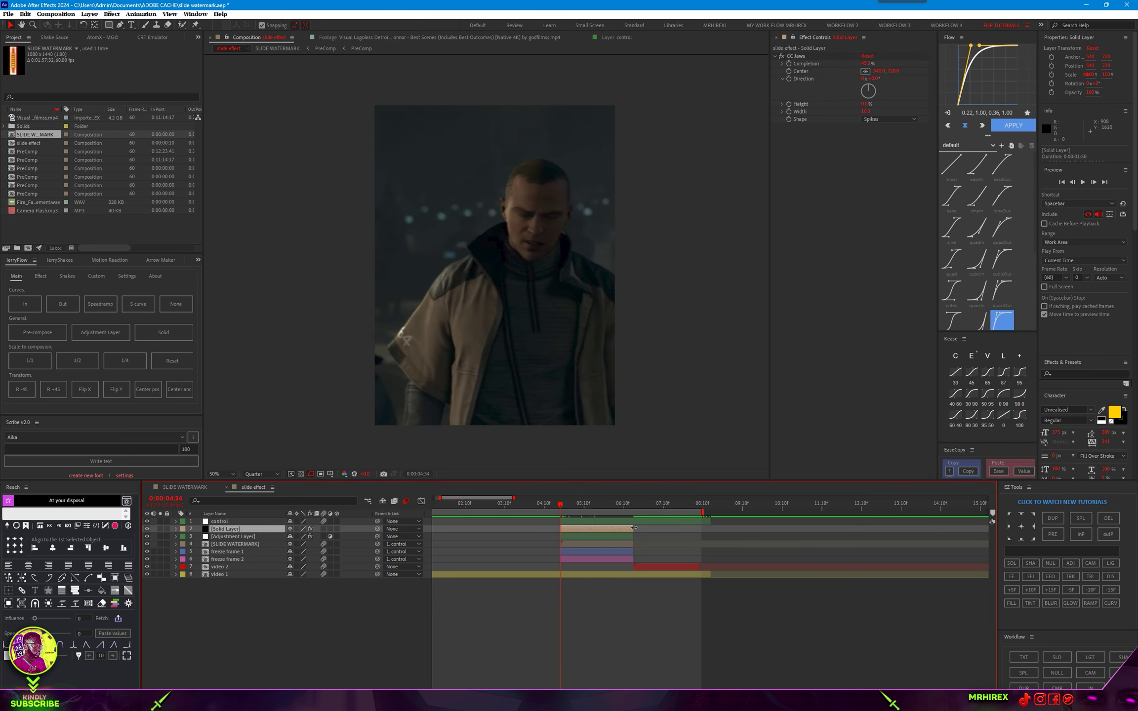
{"action": "key", "text": "equal"}
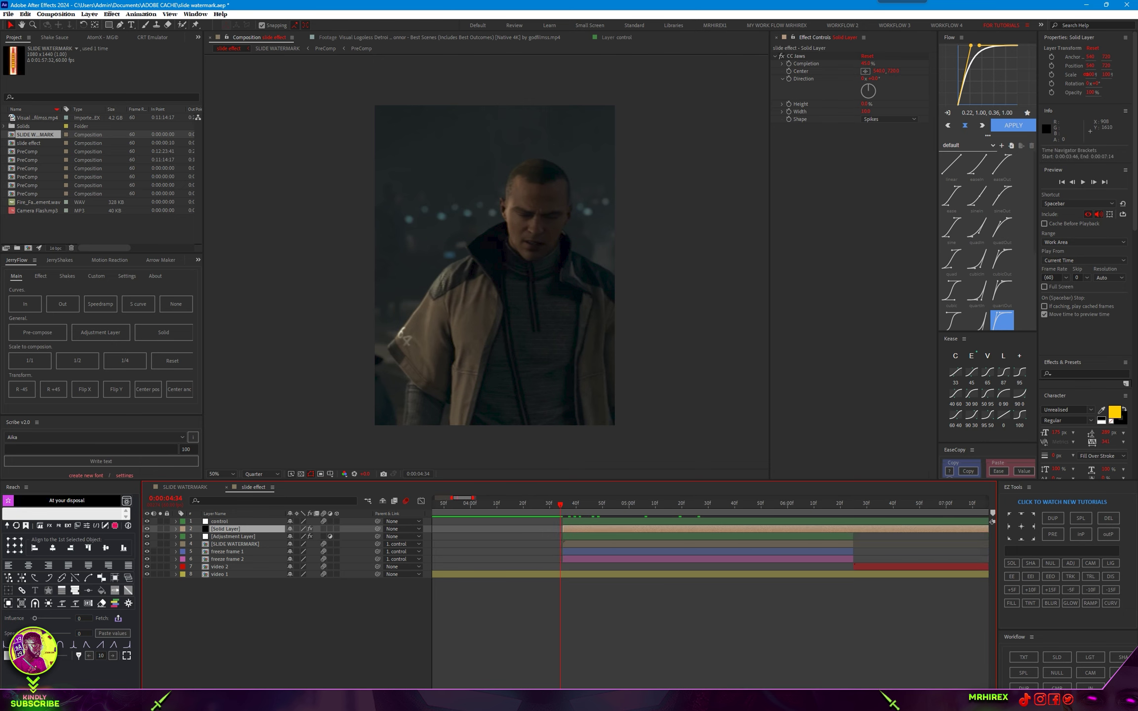
{"action": "key", "text": "equal"}
{"action": "left_click", "coordinate": [565, 504]}
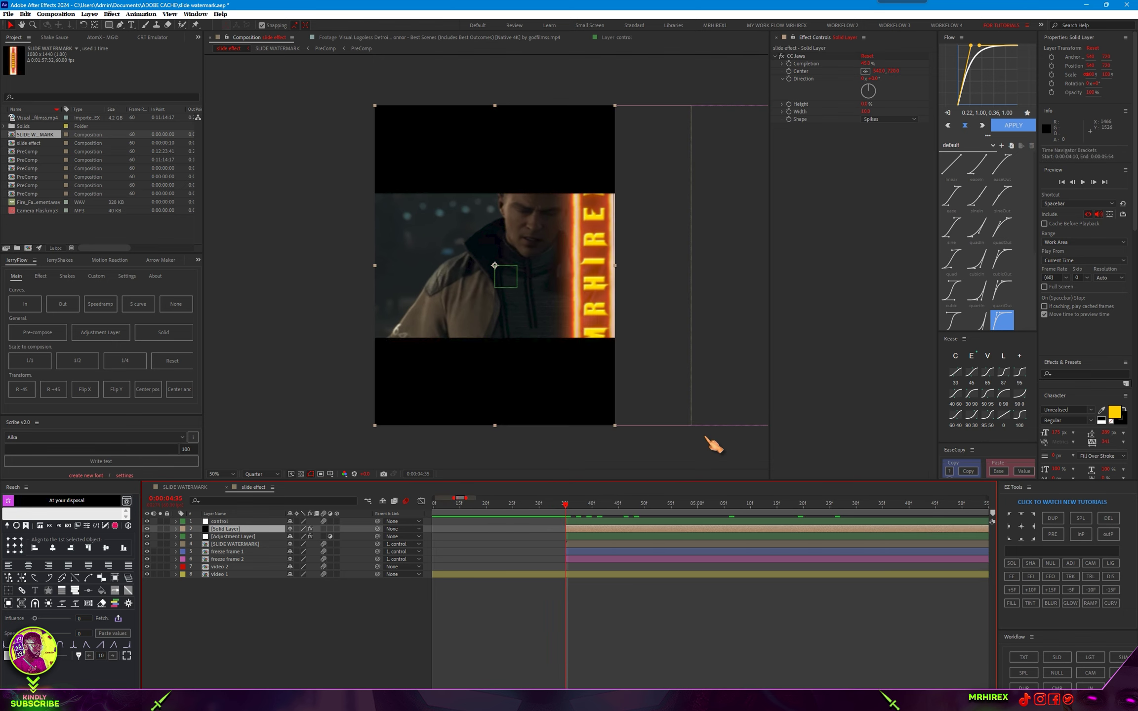
{"action": "left_click", "coordinate": [796, 85]}
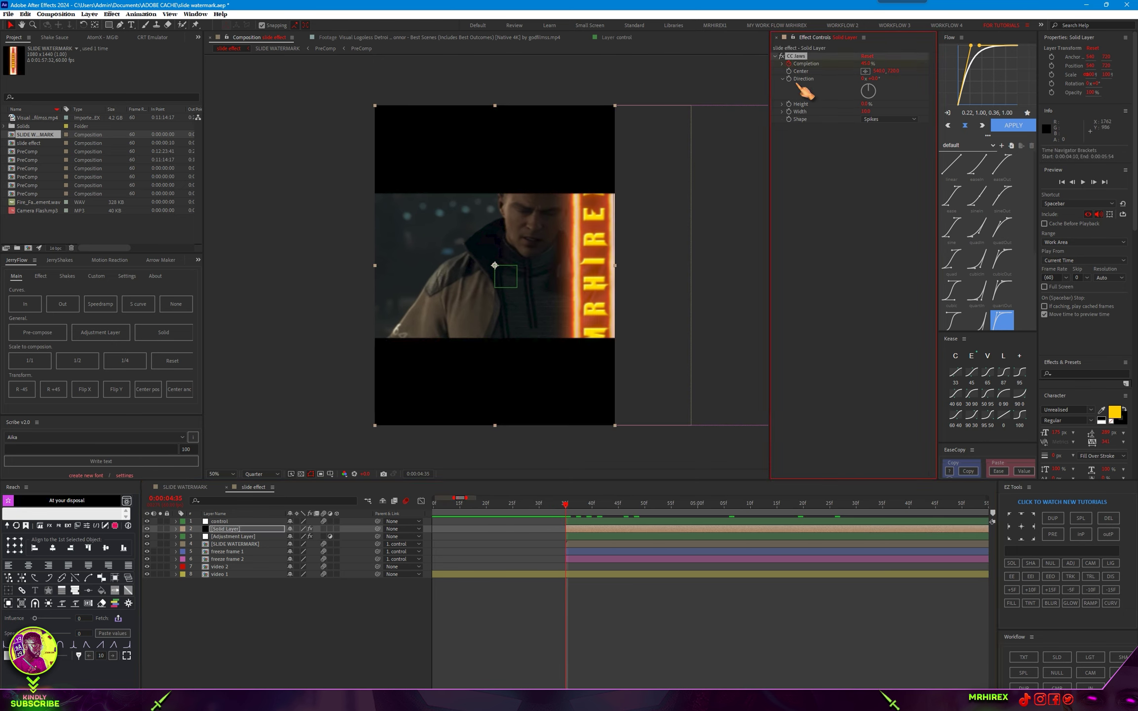
{"action": "left_click_drag", "start_coordinate": [868, 63], "coordinate": [898, 62]}
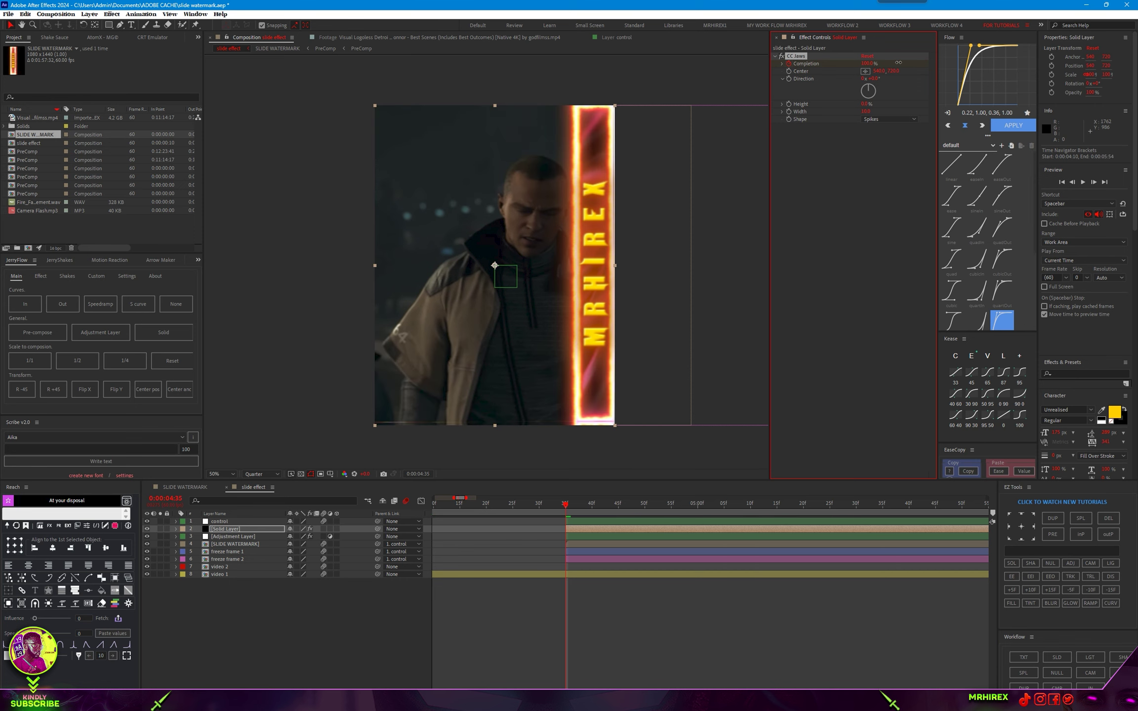
{"action": "left_click_drag", "start_coordinate": [567, 505], "coordinate": [623, 505]}
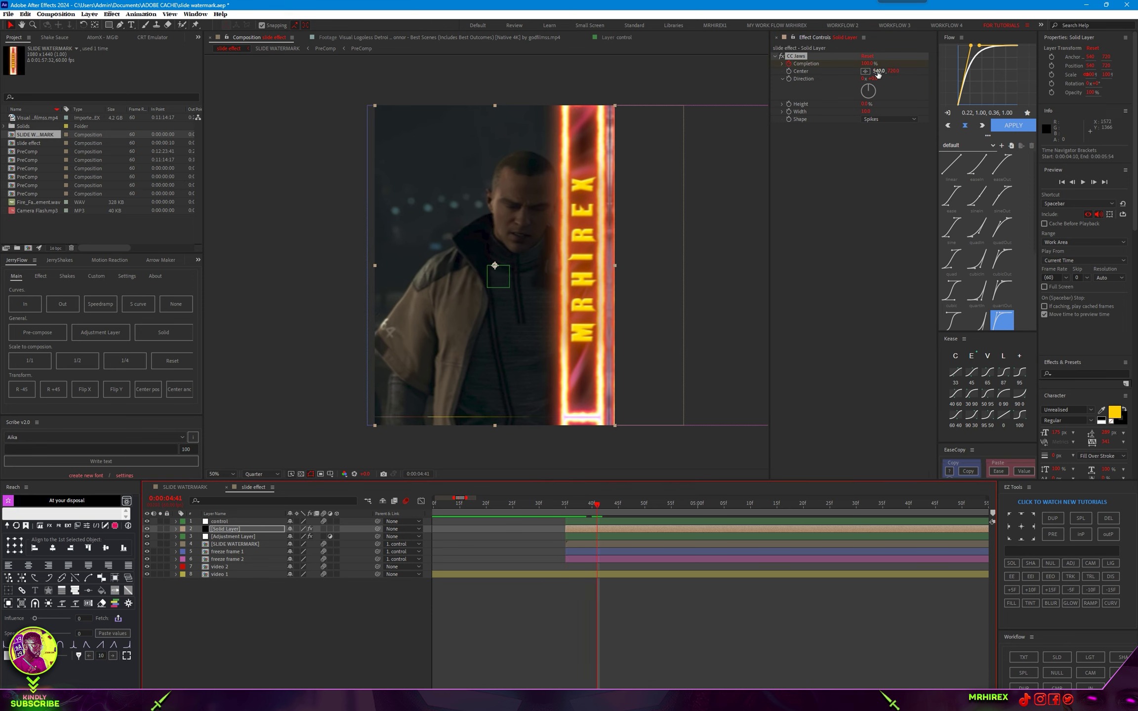
{"action": "left_click_drag", "start_coordinate": [876, 66], "coordinate": [851, 64]}
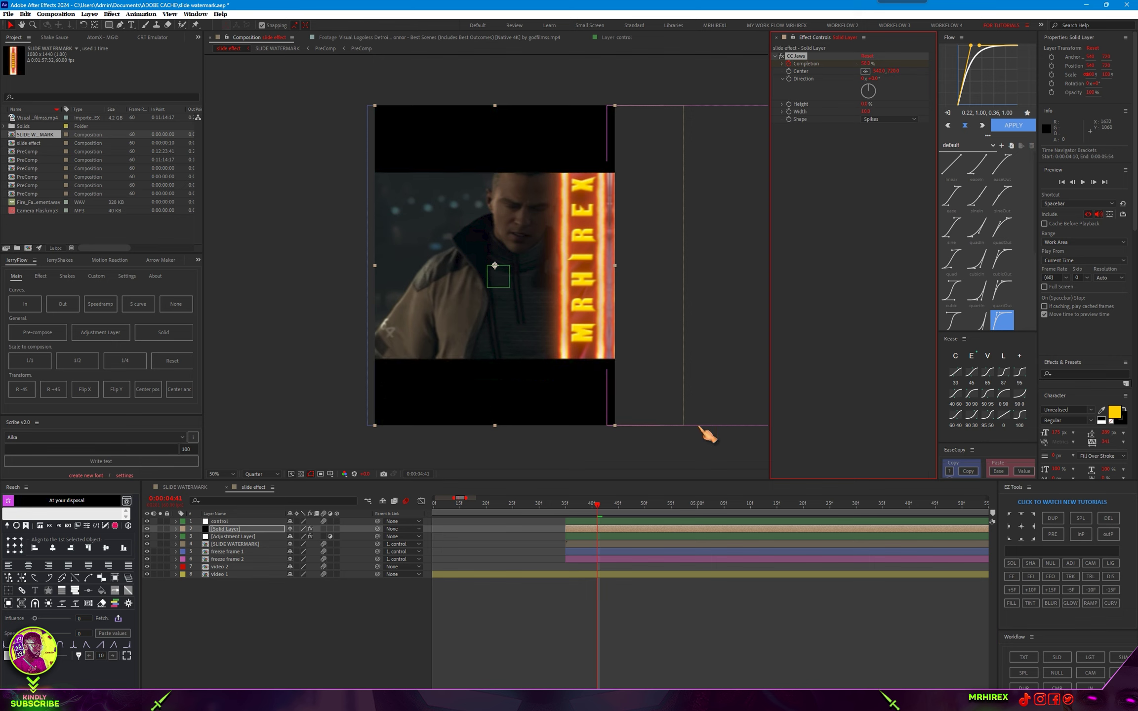
Add a holding Completion keyframe at 0:00:05:30.
{"action": "key", "text": "u"}
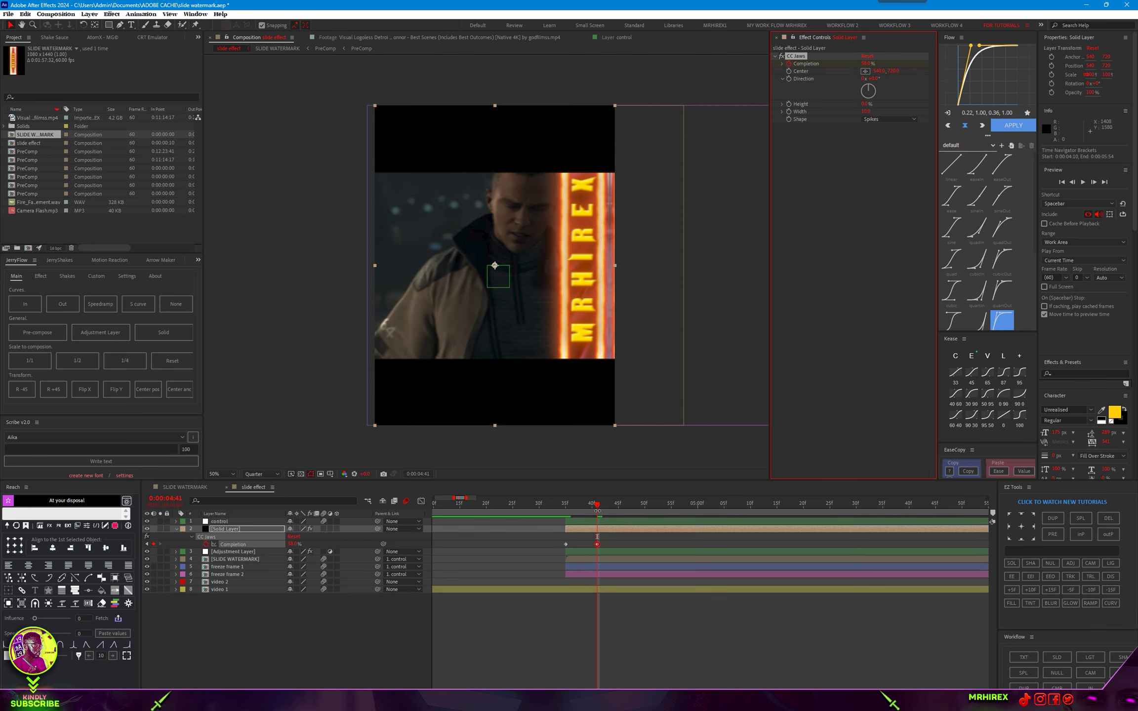
{"action": "left_click_drag", "start_coordinate": [597, 505], "coordinate": [872, 535]}
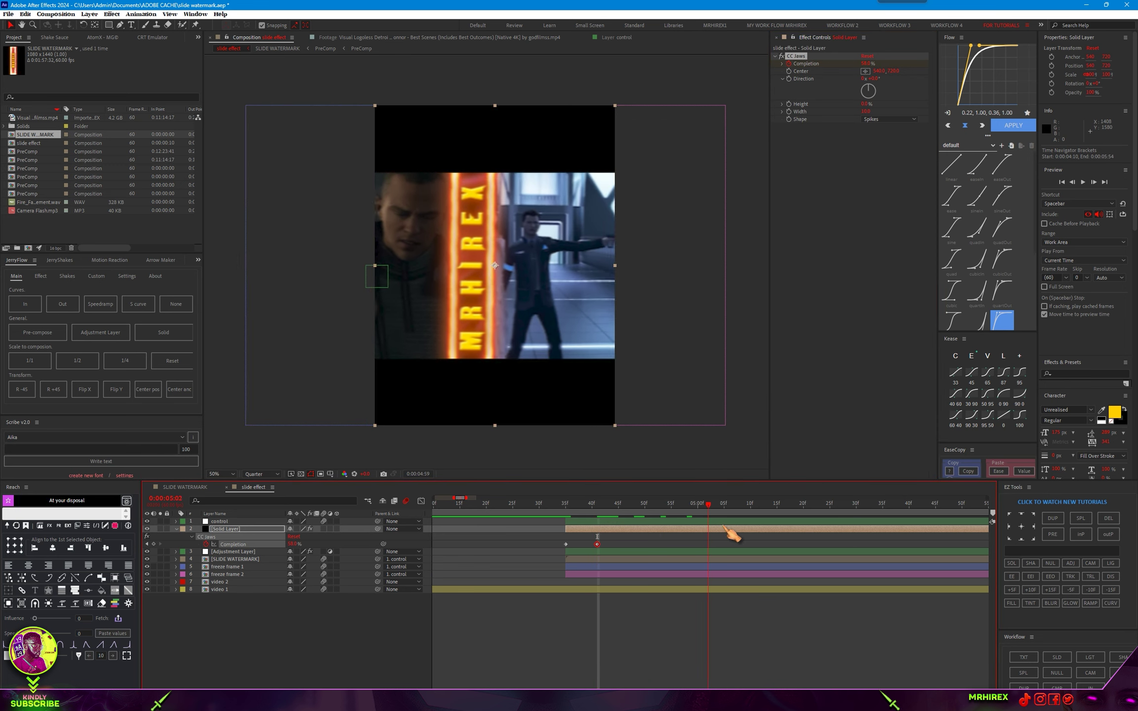
{"action": "left_click_drag", "start_coordinate": [872, 535], "coordinate": [862, 541]}
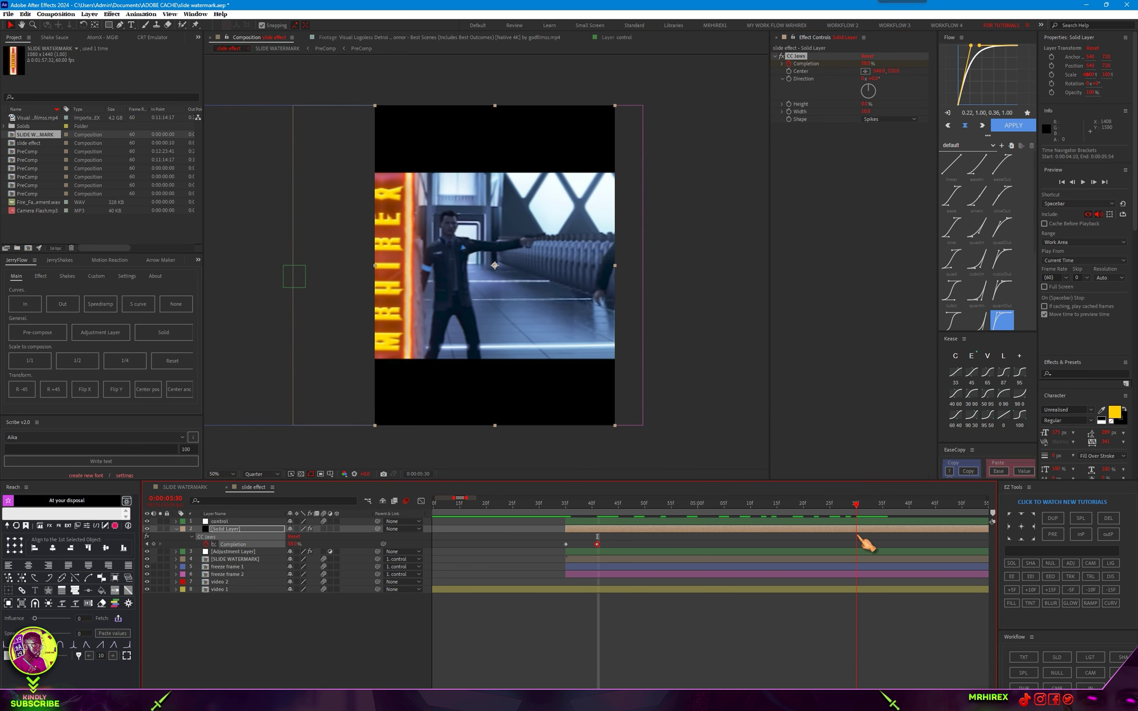
{"action": "left_click", "coordinate": [153, 544]}
Raise Completion to 100% at 0:00:06:24 and select all four Completion keyframes.
{"action": "scroll", "coordinate": [510, 506], "scroll_direction": "down", "scroll_amount": 3}
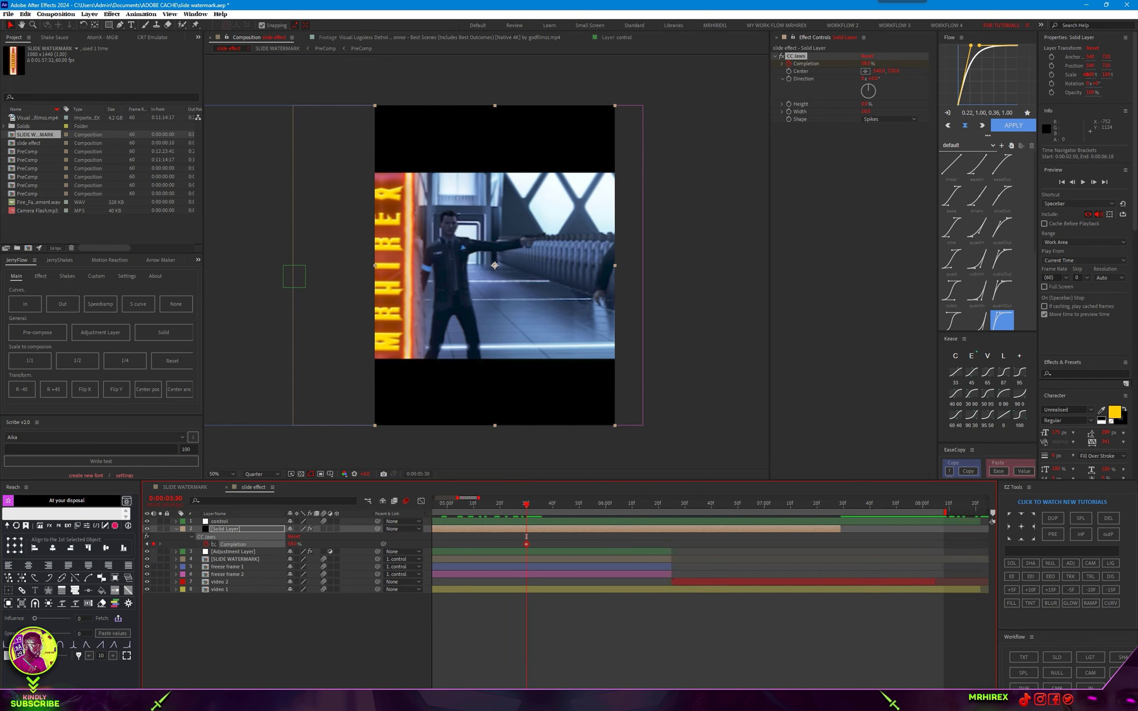
{"action": "left_click_drag", "start_coordinate": [486, 508], "coordinate": [630, 525]}
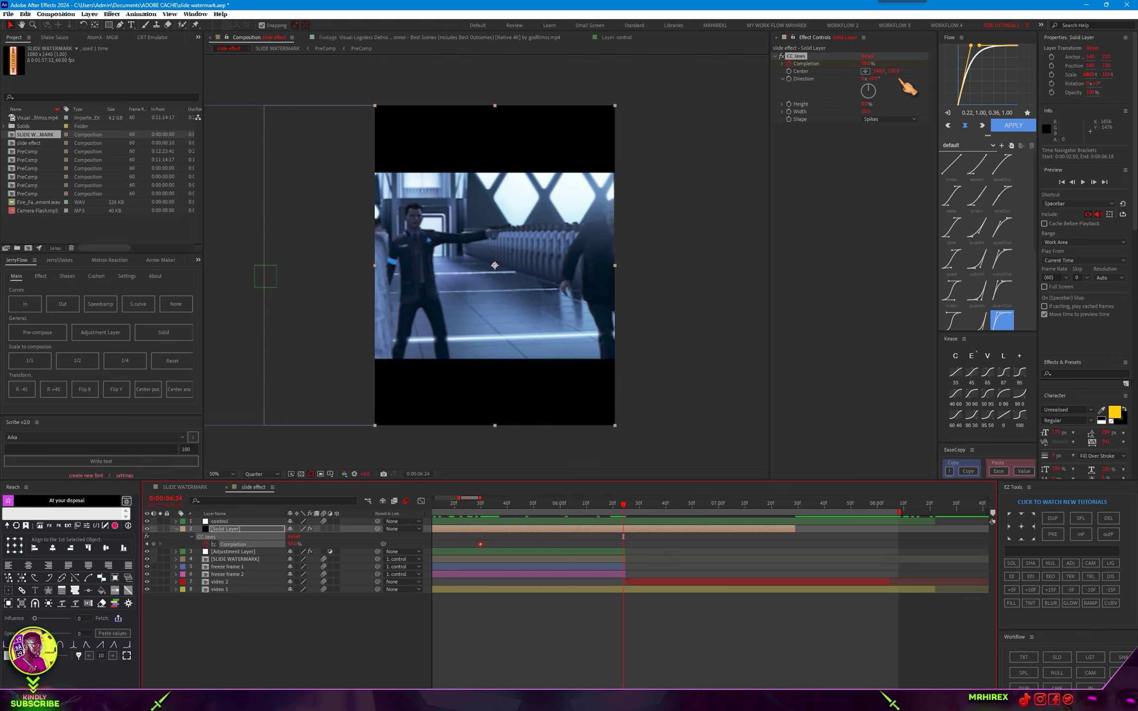
{"action": "left_click_drag", "start_coordinate": [869, 64], "coordinate": [922, 62]}
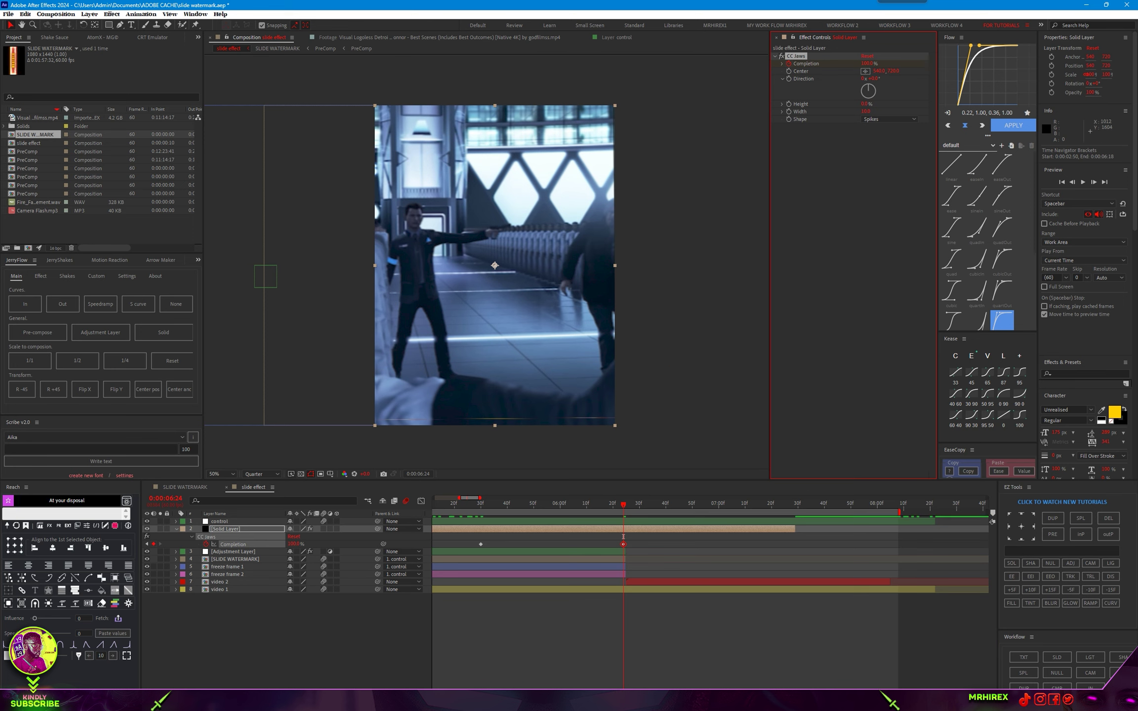
{"action": "key", "text": "minus"}
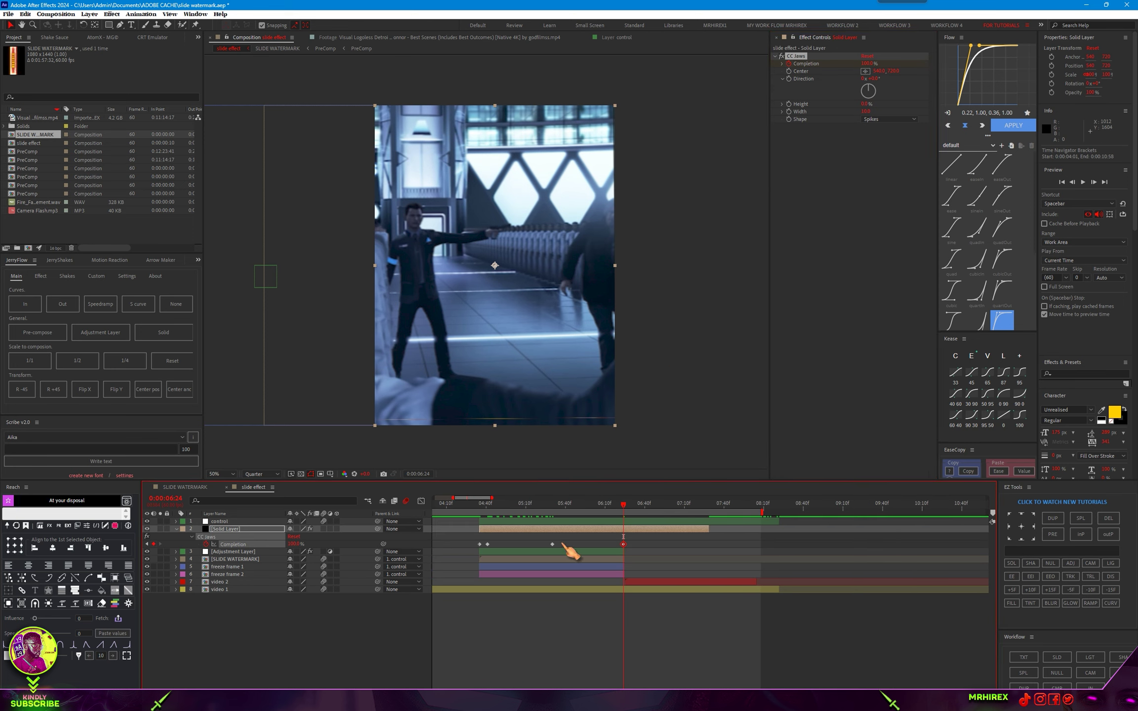
{"action": "mouse_move", "coordinate": [647, 538]}
{"action": "left_mouse_down"}
{"action": "mouse_move", "coordinate": [484, 549]}
{"action": "mouse_move", "coordinate": [514, 544]}
{"action": "left_mouse_up"}
{"action": "left_click_drag", "start_coordinate": [679, 543], "coordinate": [478, 551]}
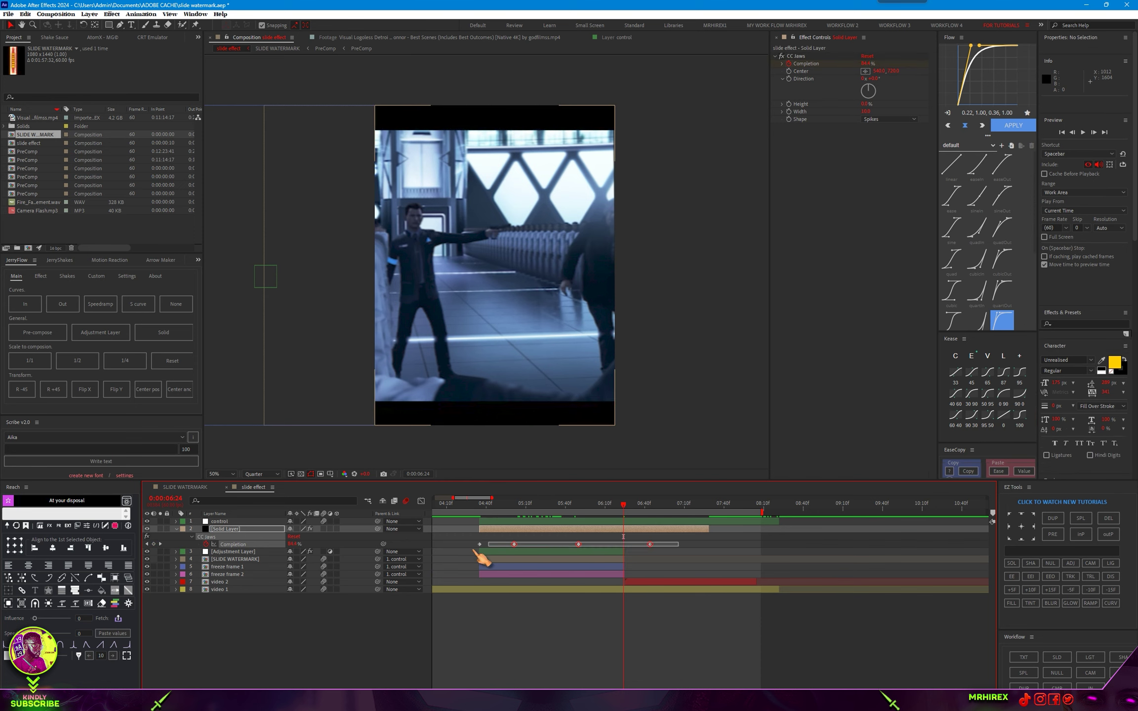
Ease all the Completion keyframes with Kease and preview the jaws transition.
{"action": "left_click", "coordinate": [972, 372]}
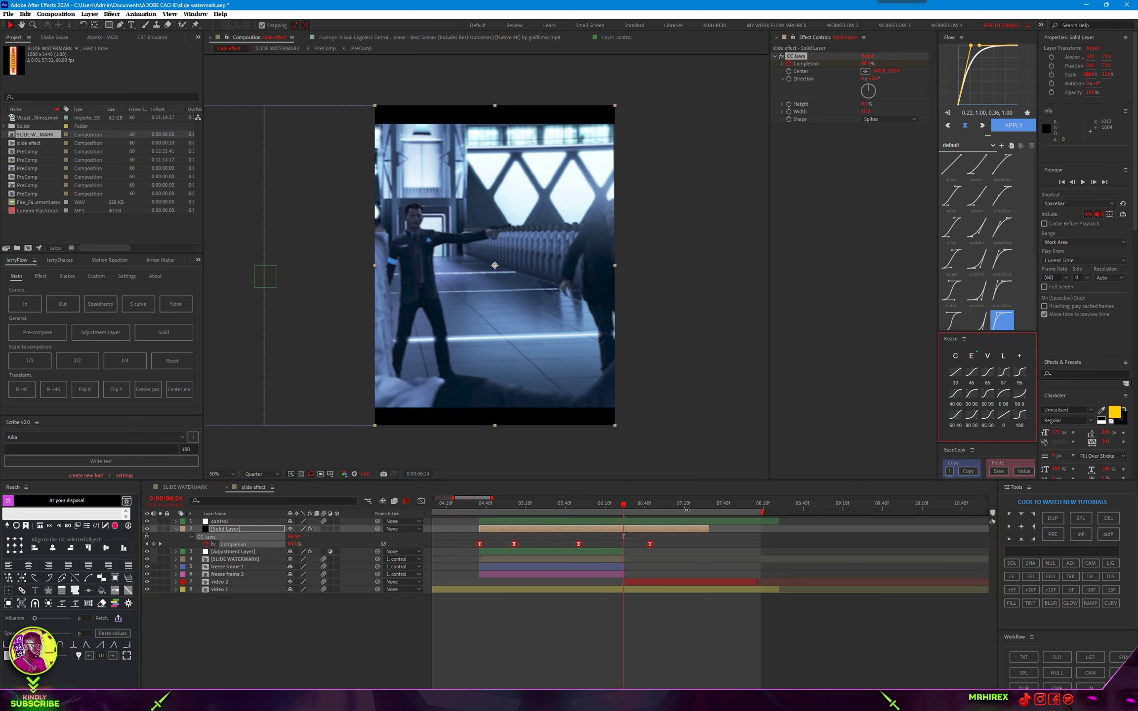
{"action": "key", "text": "space"}
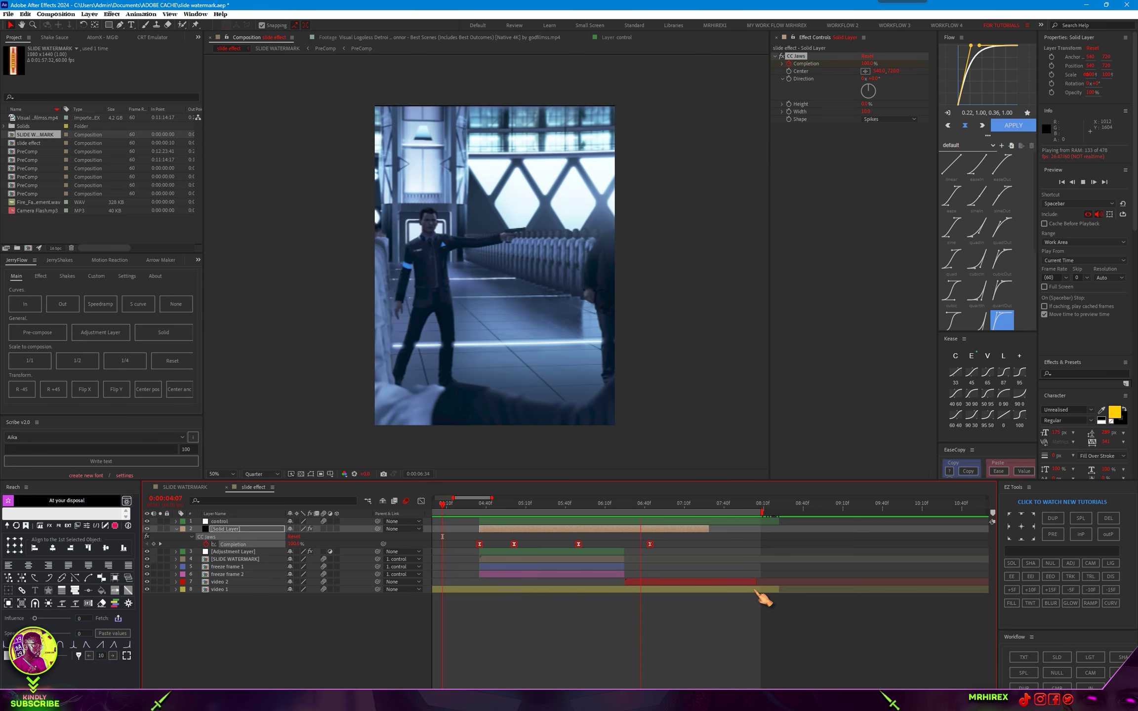
{"action": "key", "text": "space"}
Pull the last Completion keyframe earlier to 06:21 and preview the result again.
{"action": "left_click", "coordinate": [660, 546]}
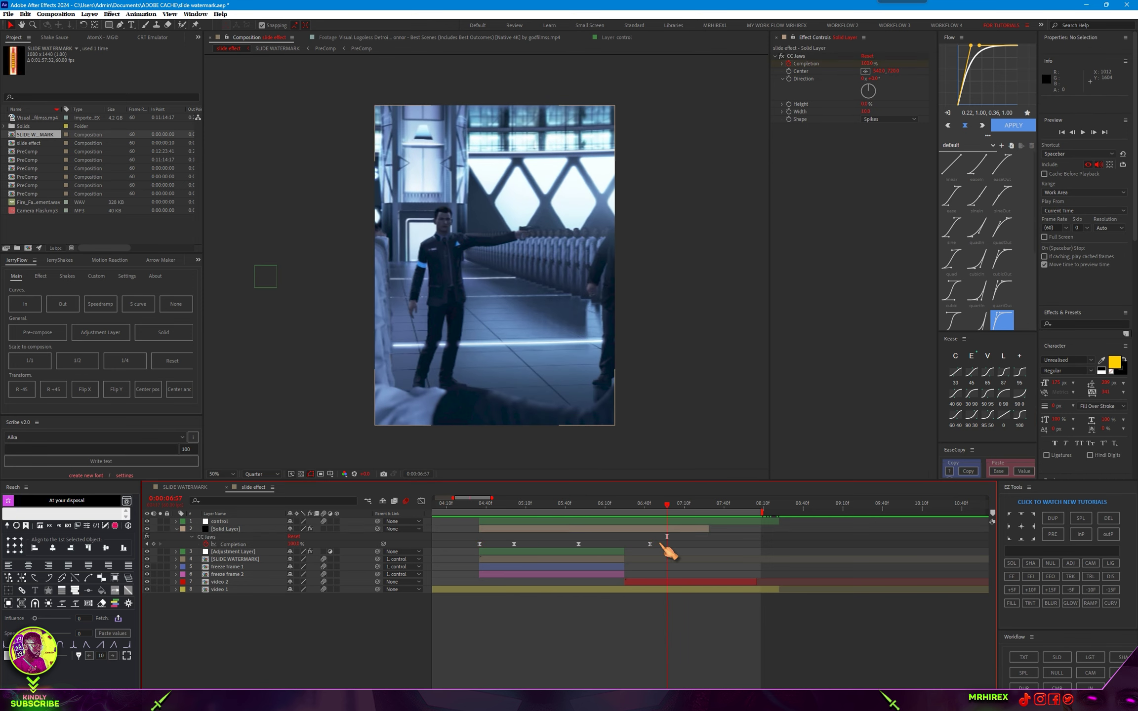
{"action": "left_click_drag", "start_coordinate": [651, 544], "coordinate": [620, 544]}
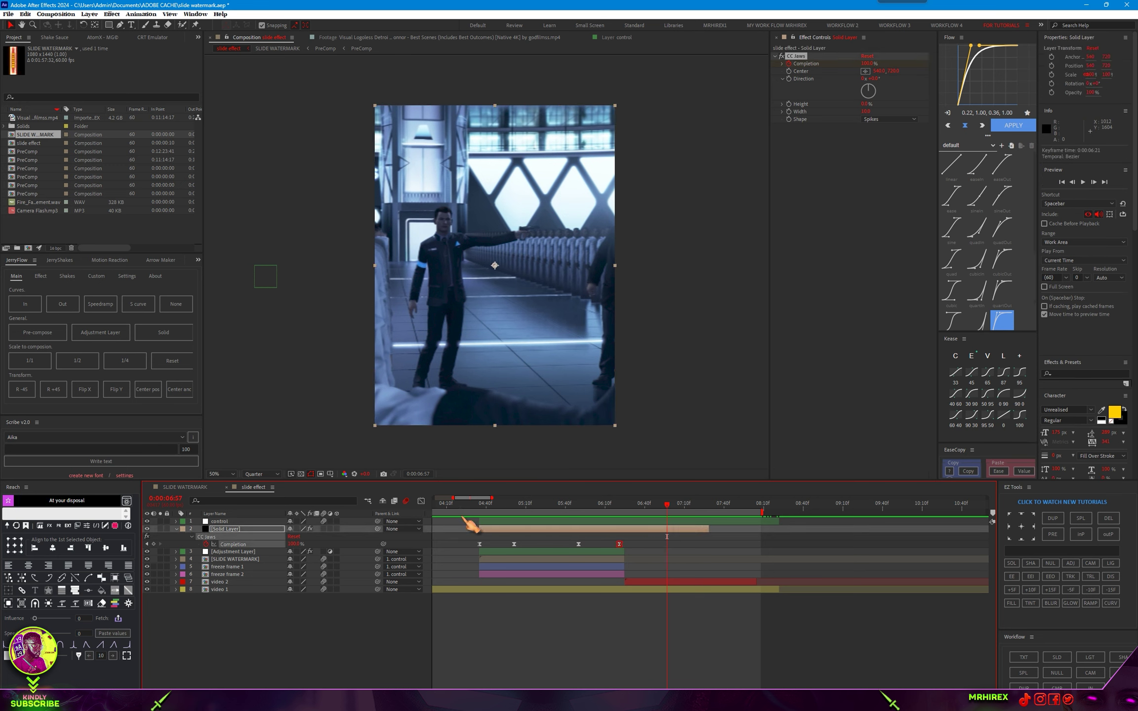
{"action": "left_click", "coordinate": [461, 505]}
{"action": "key", "text": "space"}
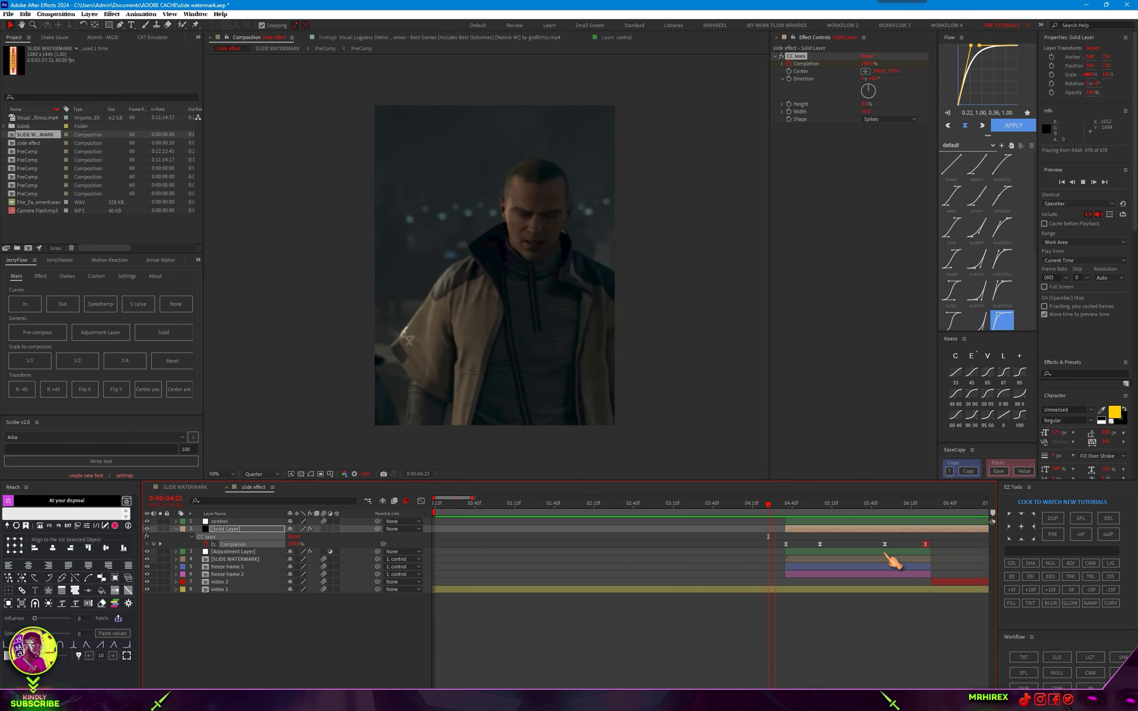
{"action": "key", "text": "space"}
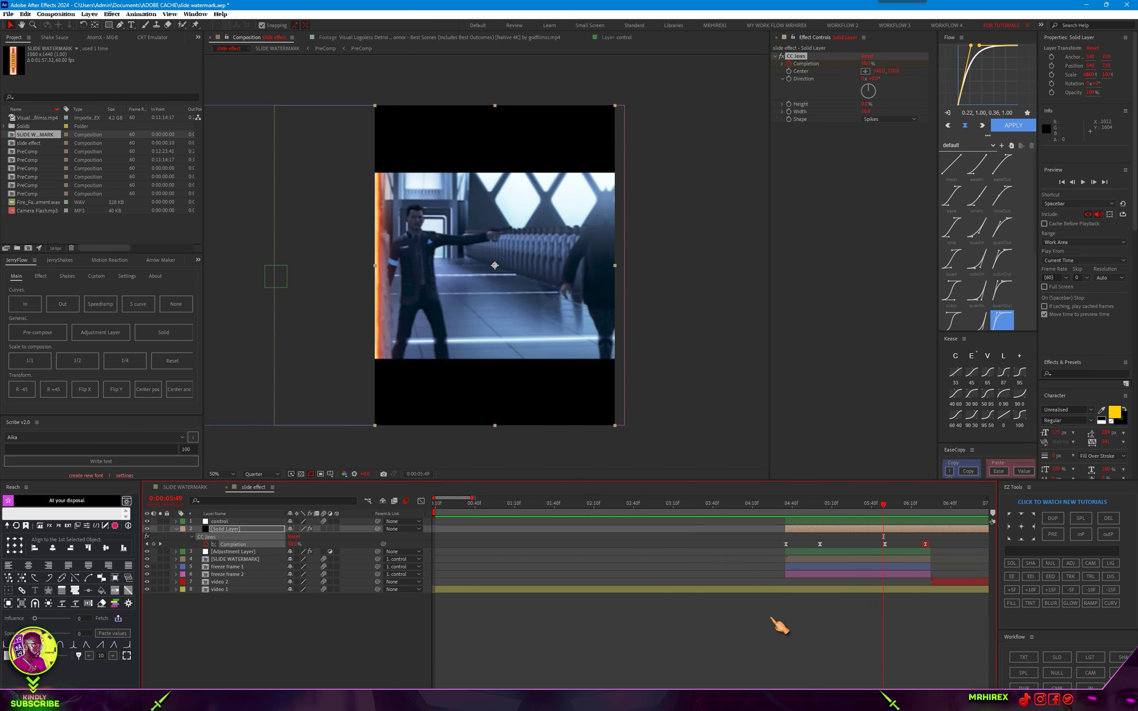
{"action": "scroll", "coordinate": [739, 543], "scroll_direction": "right", "scroll_amount": 3}
{"action": "scroll", "coordinate": [739, 543], "scroll_direction": "right", "scroll_amount": 2}
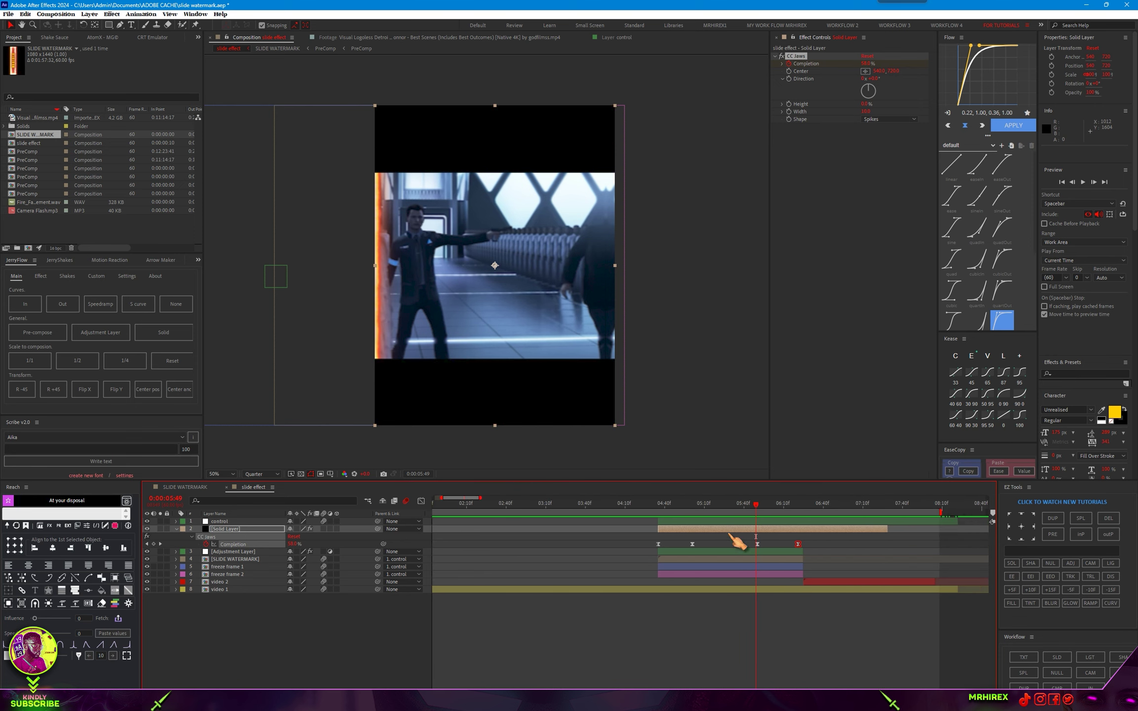
{"action": "left_click", "coordinate": [740, 522]}
Move the control layer's last Position keyframe to about 06:52, undoing a first try at 07:02.
{"action": "key", "text": "p"}
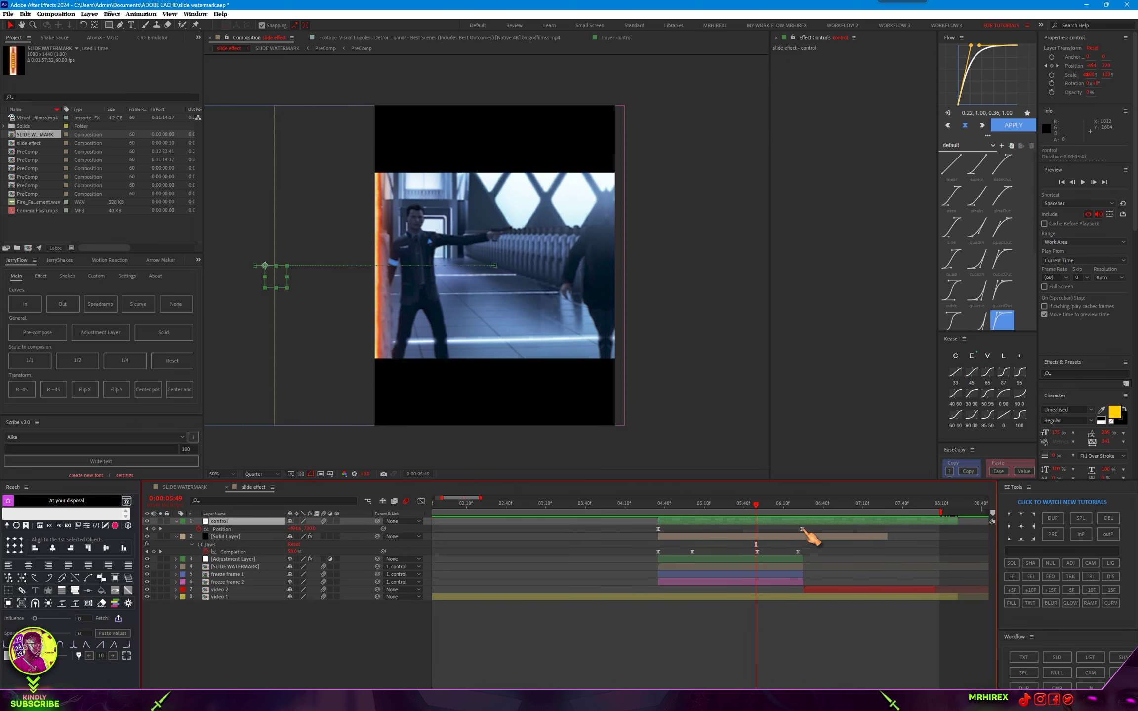
{"action": "left_click", "coordinate": [802, 529]}
{"action": "left_click_drag", "start_coordinate": [803, 530], "coordinate": [853, 529]}
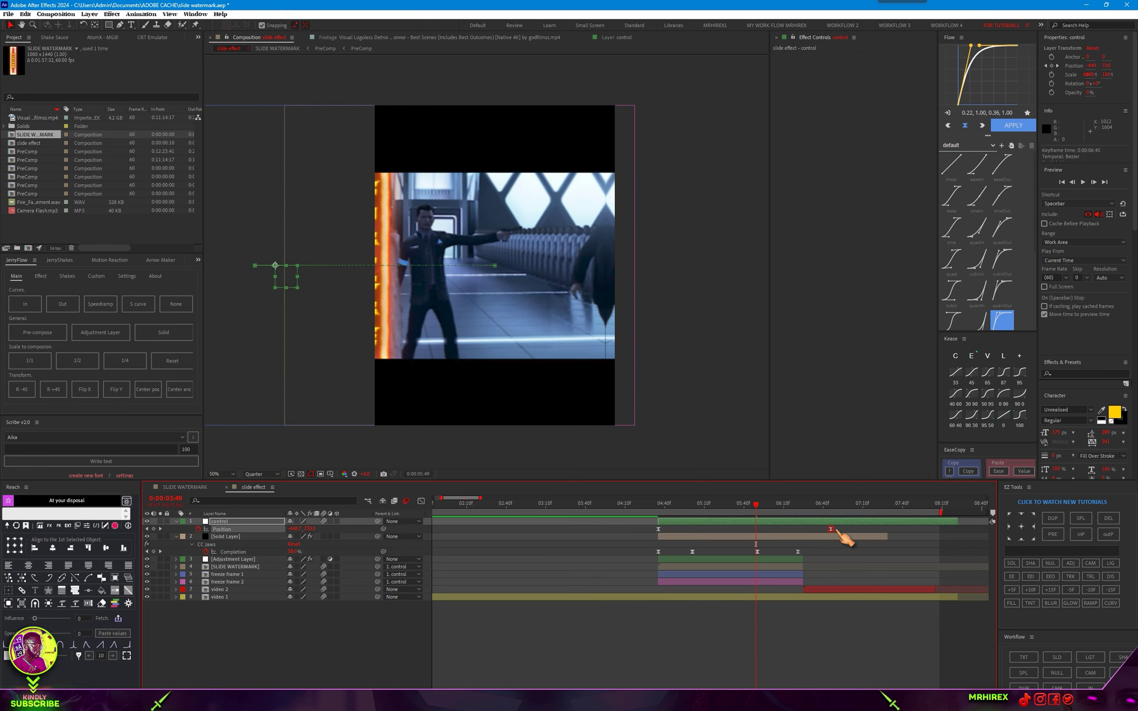
{"action": "key", "text": "ctrl+z"}
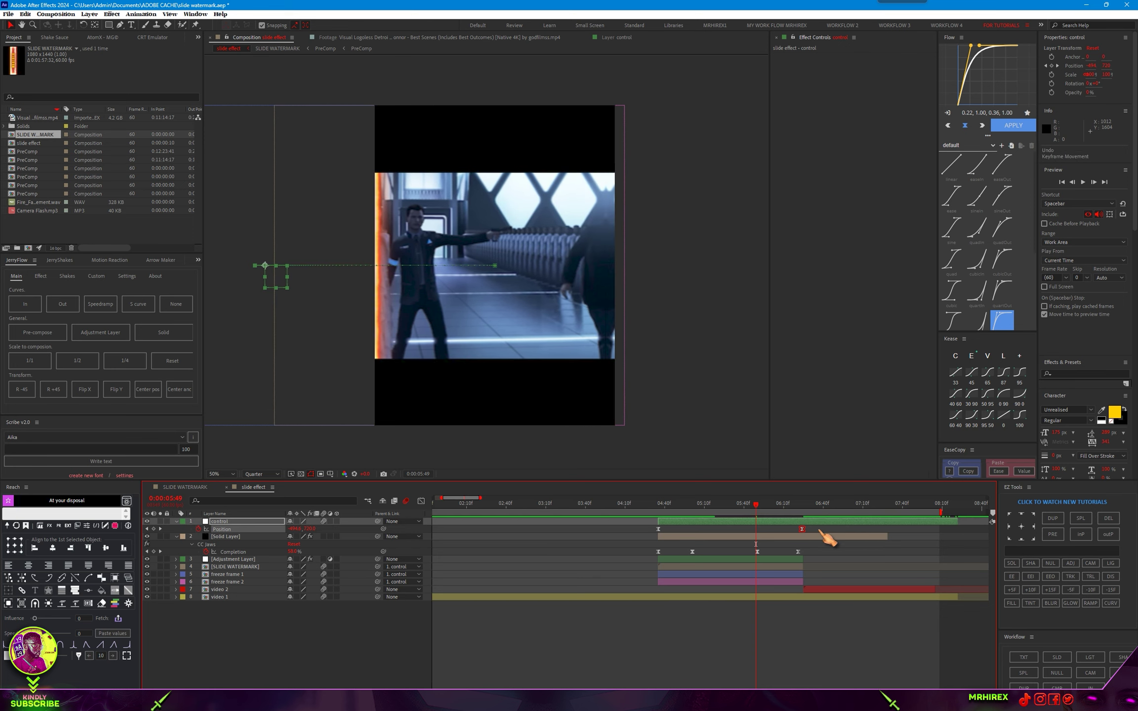
{"action": "left_click_drag", "start_coordinate": [802, 529], "coordinate": [839, 530]}
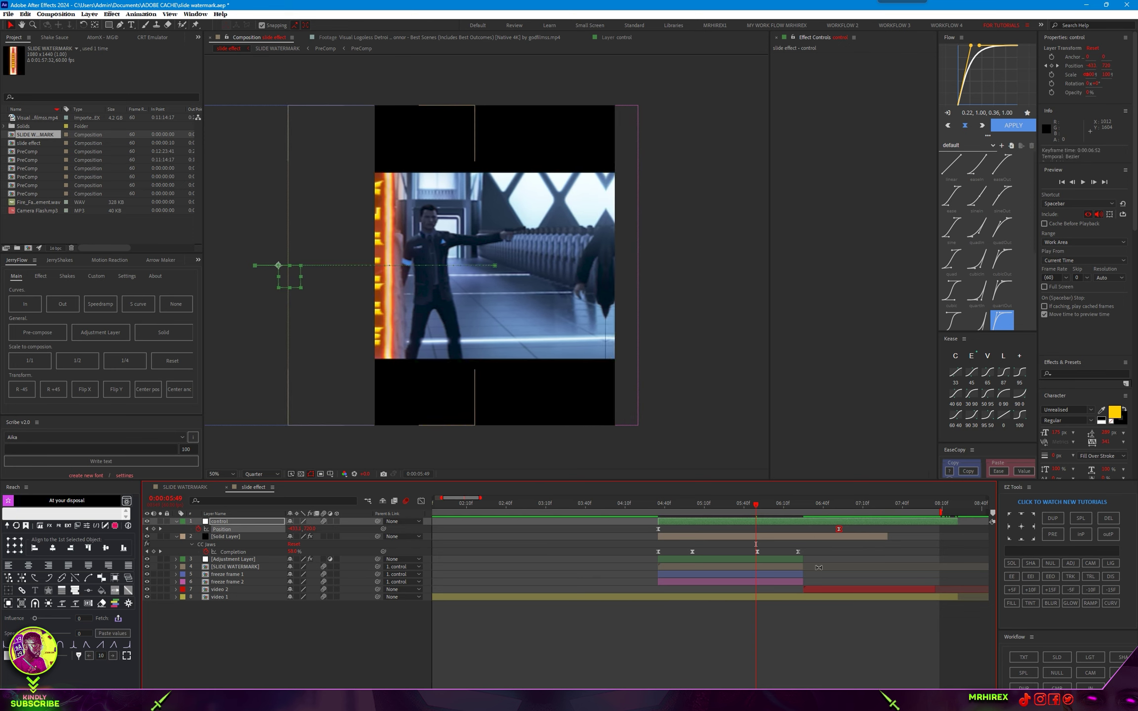
{"action": "left_click", "coordinate": [797, 552]}
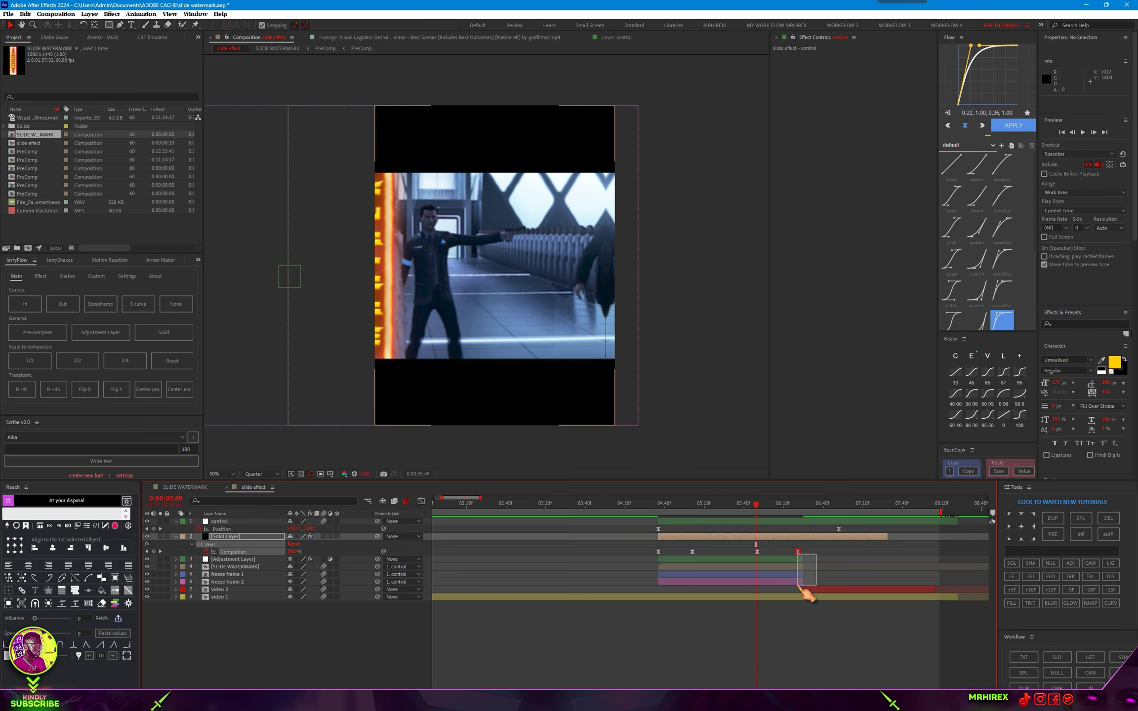
Extend the adjustment, watermark and freeze frame layers by 9 frames and start video 2 later.
{"action": "left_click", "coordinate": [693, 559]}
{"action": "left_click", "coordinate": [704, 574], "text": "shift"}
{"action": "left_click", "coordinate": [702, 583], "text": "shift"}
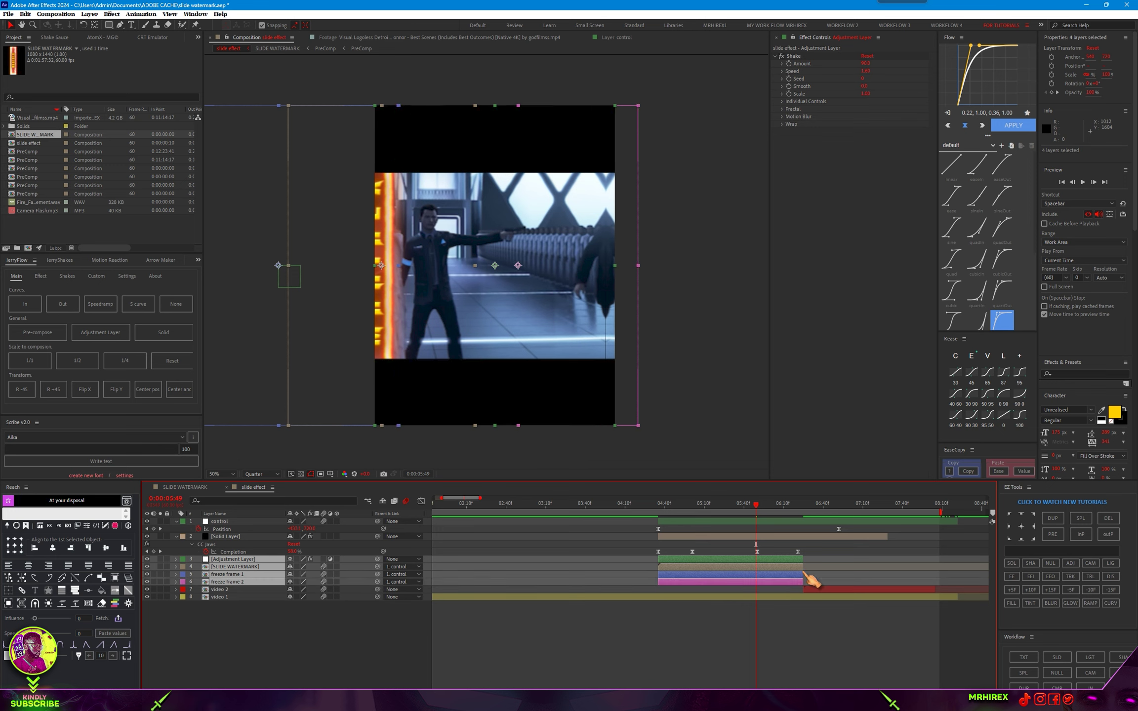
{"action": "left_click_drag", "start_coordinate": [803, 571], "coordinate": [815, 573]}
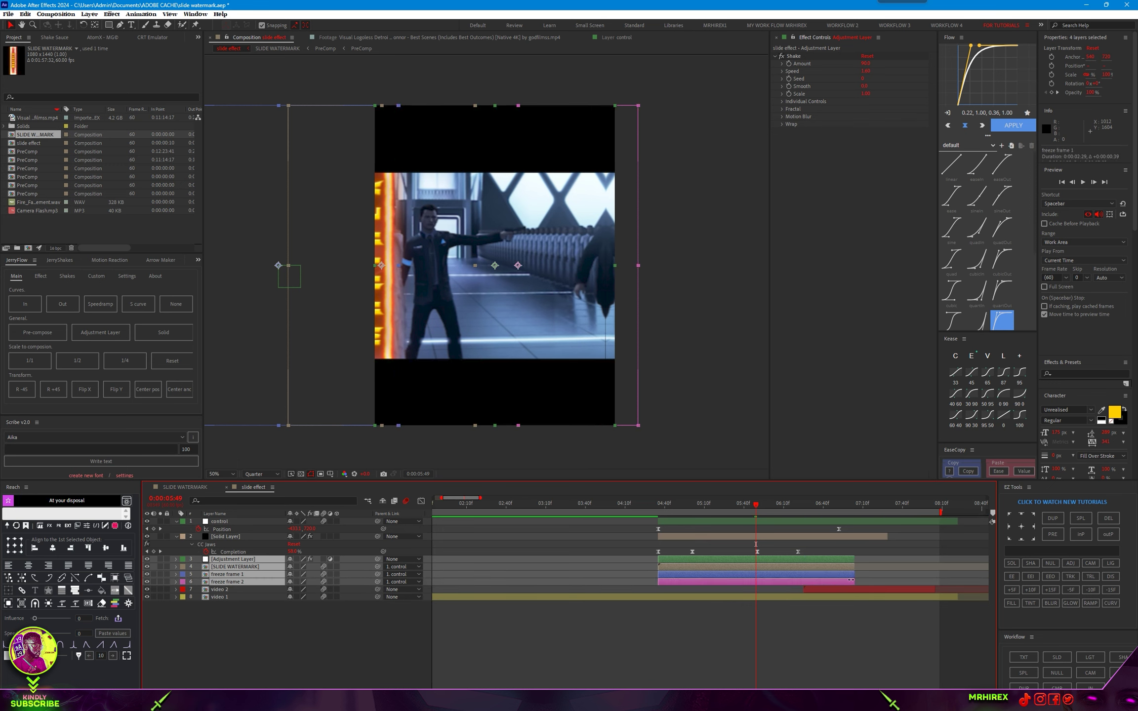
{"action": "left_click_drag", "start_coordinate": [835, 591], "coordinate": [849, 591]}
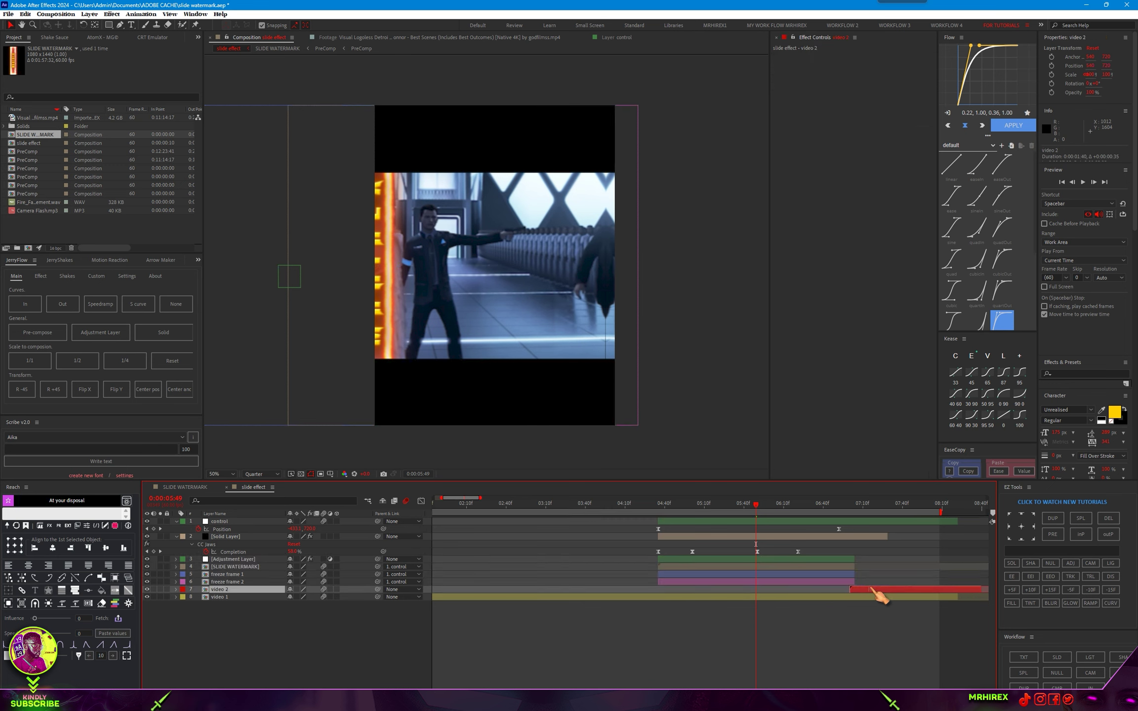
Drag the Solid Layer's last Completion keyframe out to 0:00:07:15.
{"action": "left_click", "coordinate": [862, 515]}
{"action": "key", "text": "Page_Up"}
{"action": "key", "text": "Page_Up"}
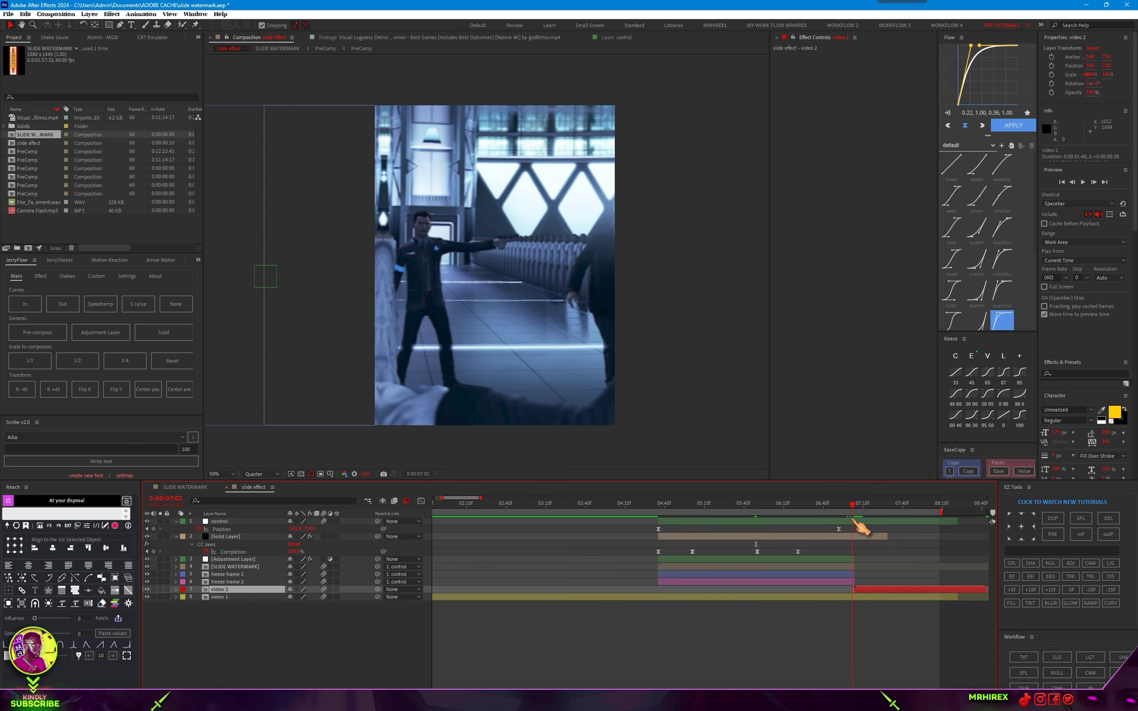
{"action": "key", "text": "Page_Up"}
{"action": "key", "text": "Page_Up"}
{"action": "left_click", "coordinate": [861, 535]}
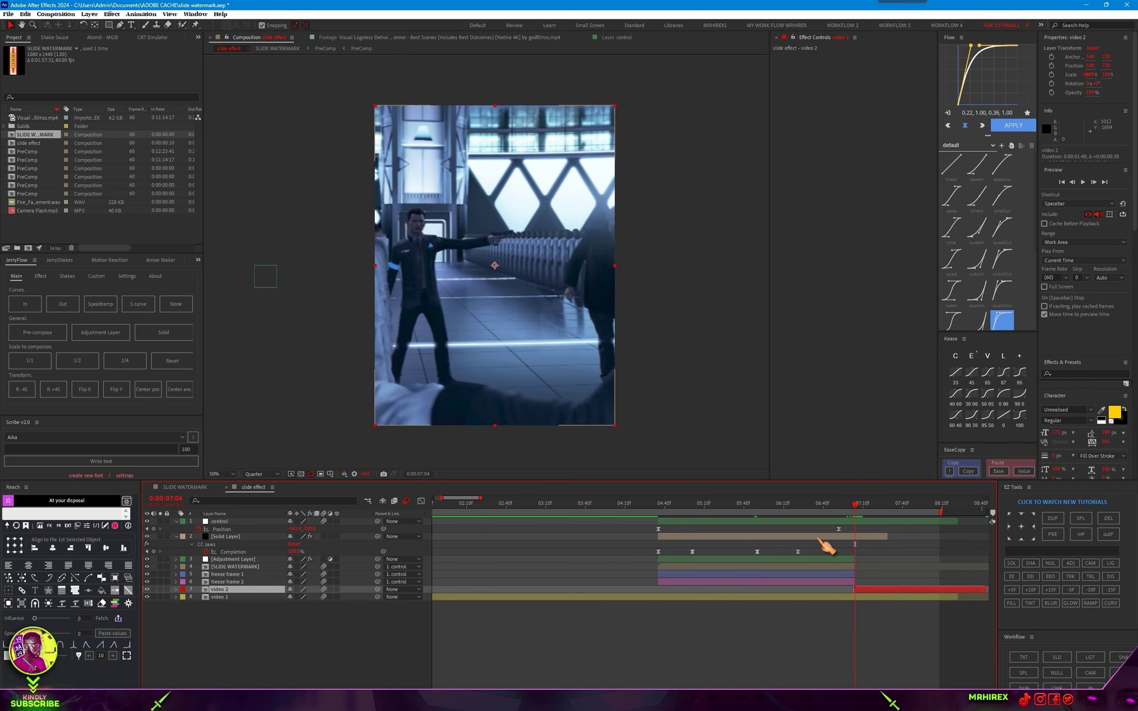
{"action": "left_click_drag", "start_coordinate": [799, 551], "coordinate": [870, 551]}
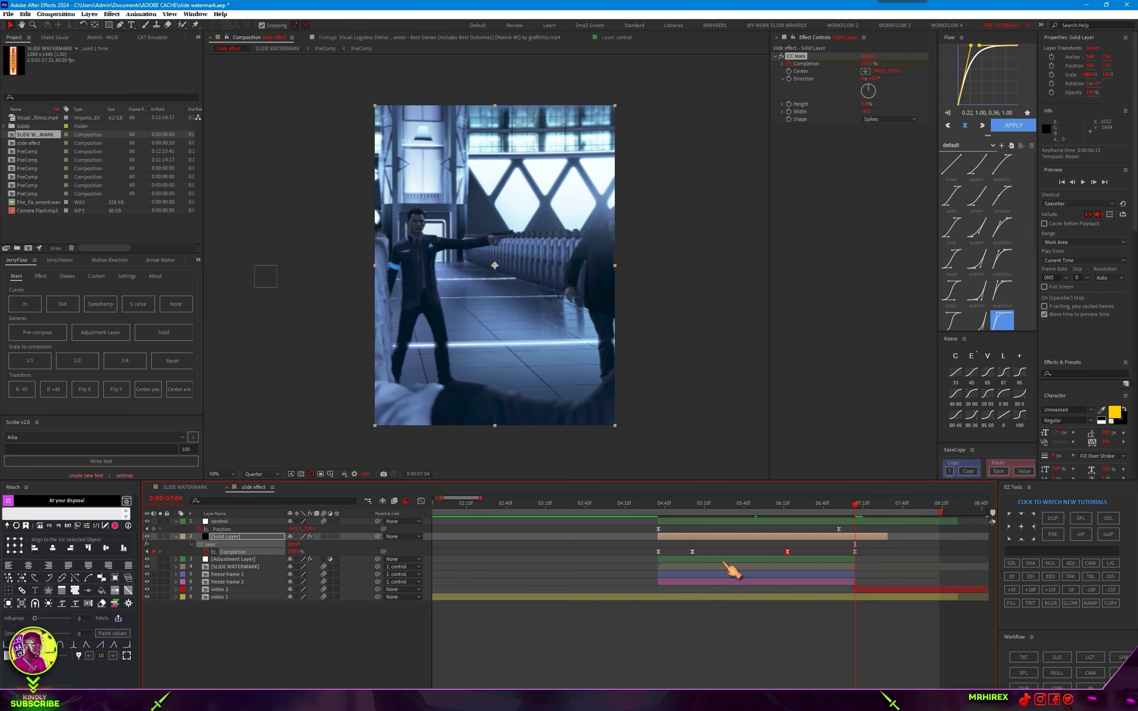
{"action": "left_click", "coordinate": [634, 505]}
{"action": "key", "text": "space"}
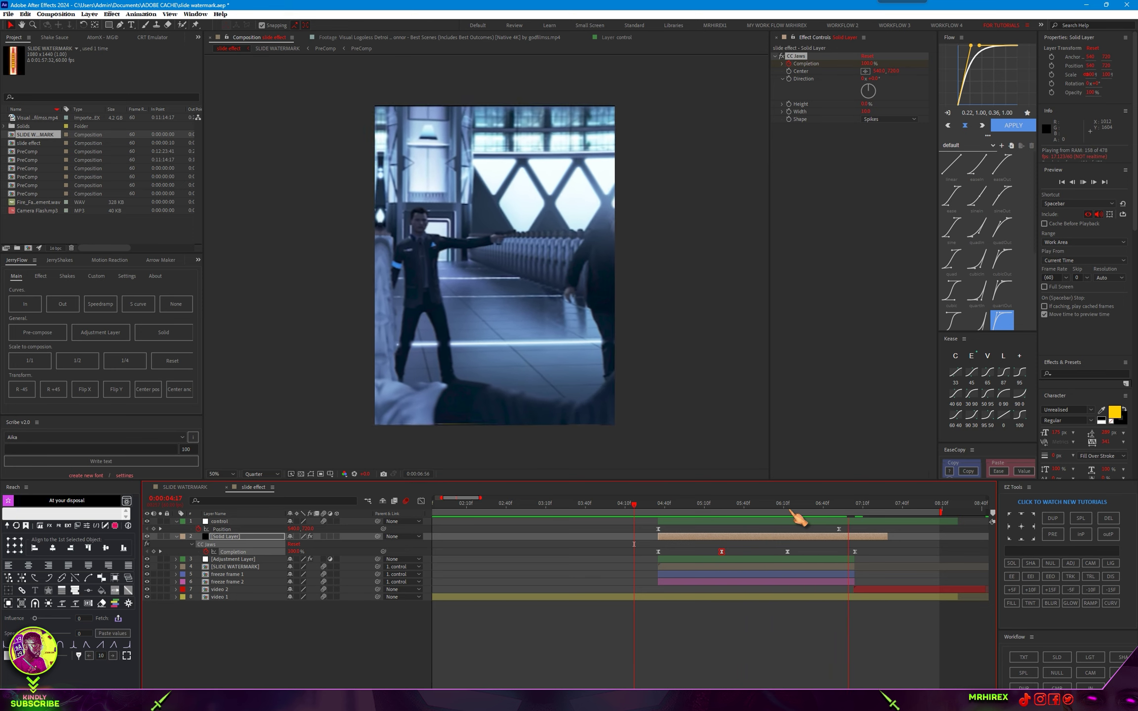
{"action": "left_click", "coordinate": [640, 504]}
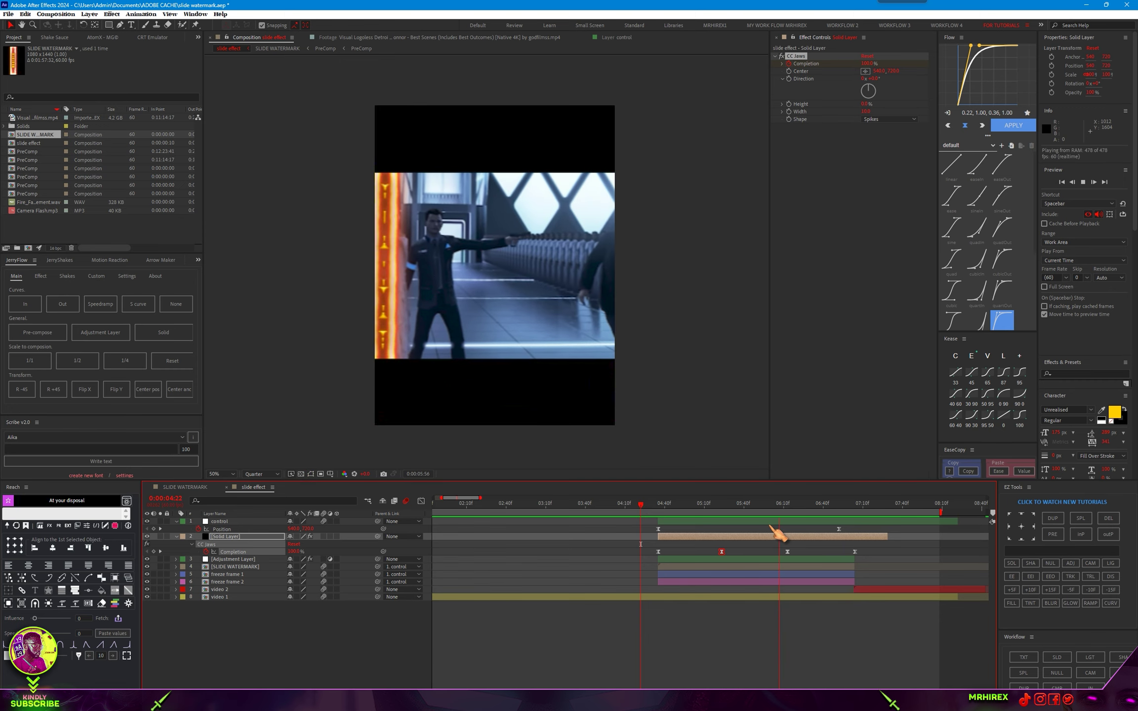
{"action": "key", "text": "space"}
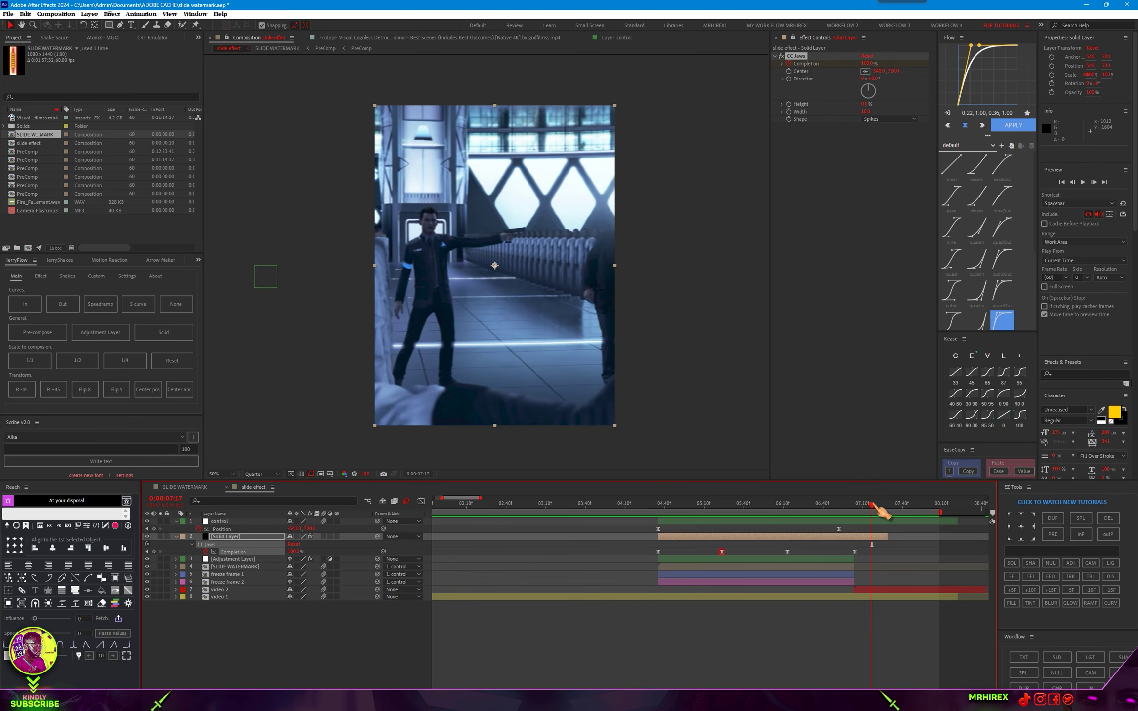
{"action": "left_click_drag", "start_coordinate": [875, 506], "coordinate": [785, 539]}
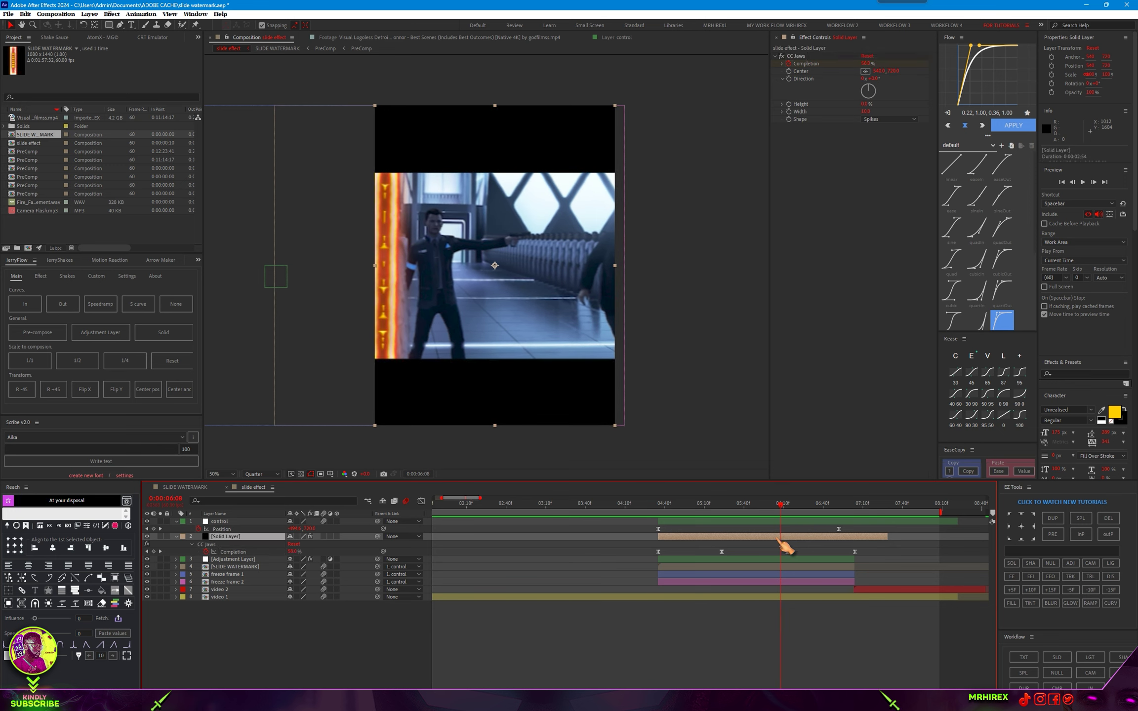
{"action": "key", "text": "ctrl+space"}
Apply Gaussian Blur to the Solid Layer with Blurriness around 30.
{"action": "type", "text": "gau"}
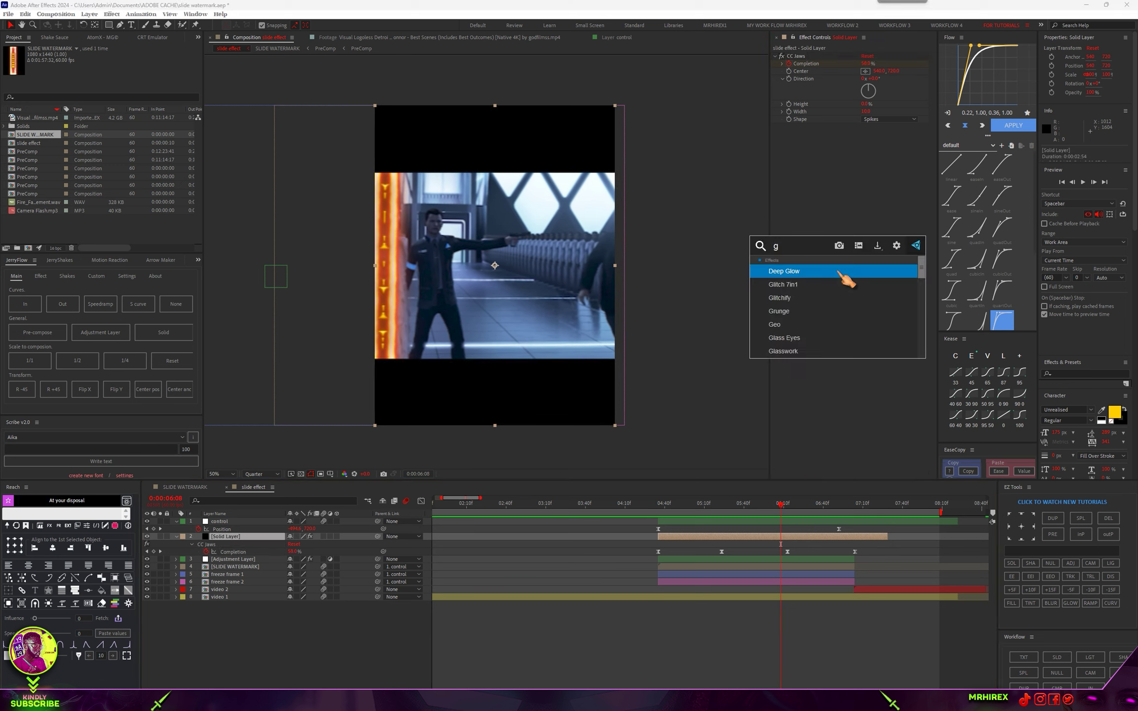
{"action": "left_click", "coordinate": [830, 297]}
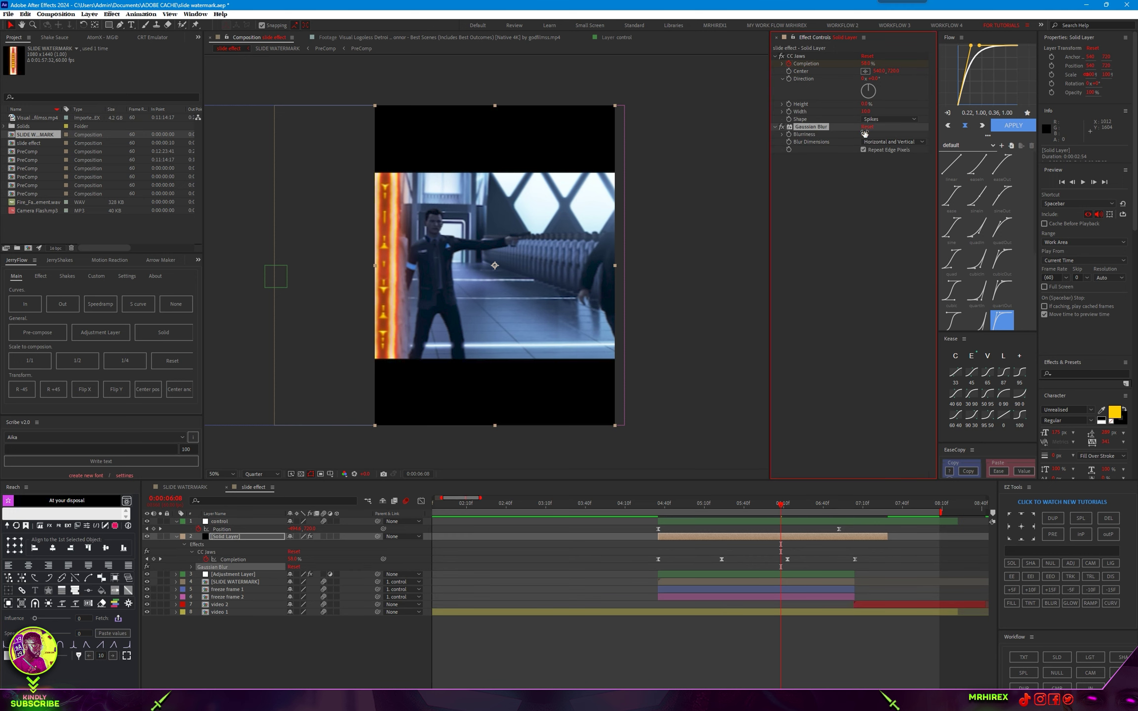
{"action": "left_click_drag", "start_coordinate": [878, 134], "coordinate": [936, 144]}
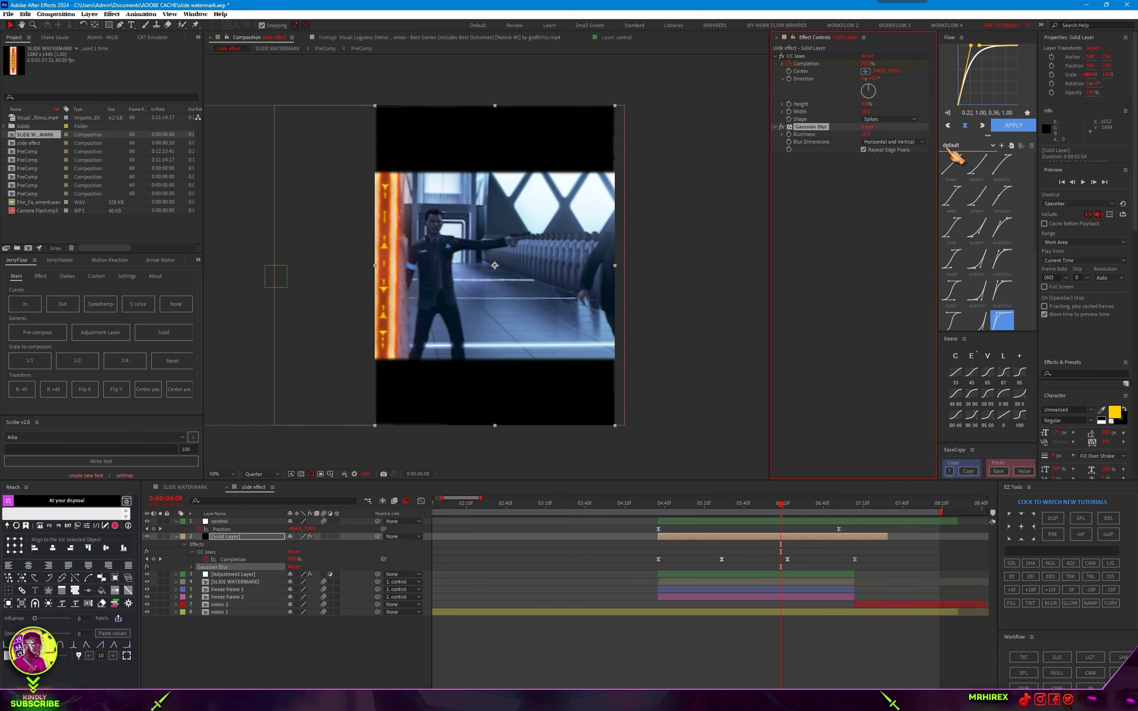
{"action": "left_click_drag", "start_coordinate": [897, 134], "coordinate": [925, 133]}
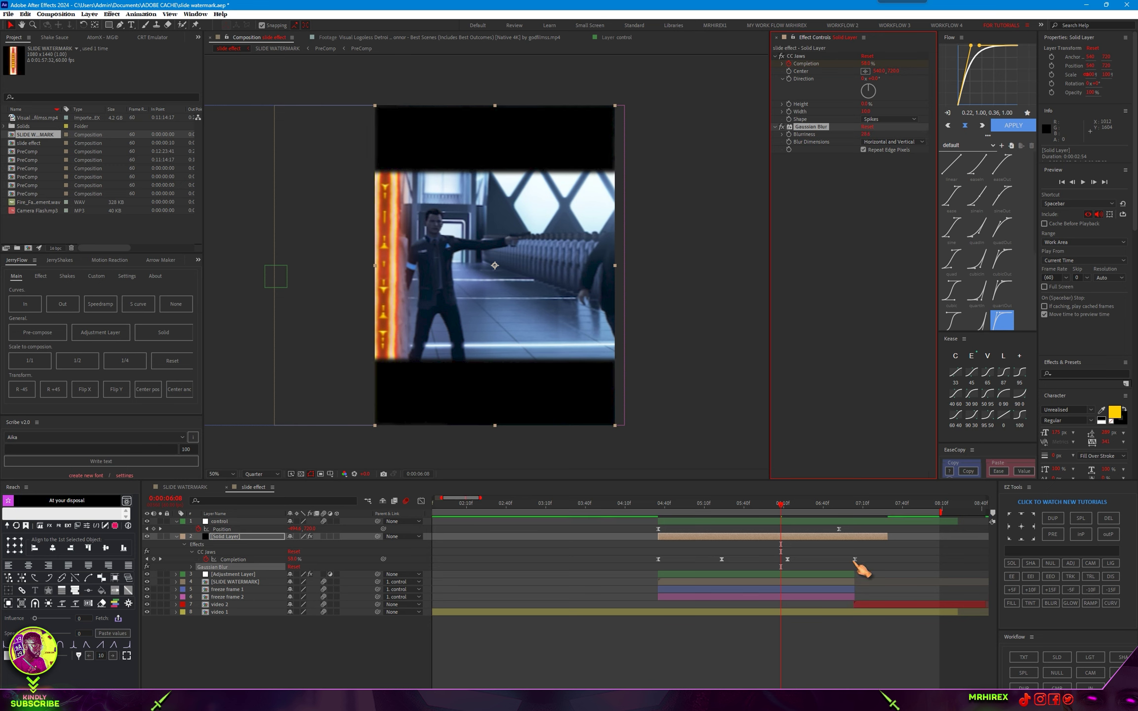
Select the four Completion keyframes and trim the Solid Layer's out point by five frames.
{"action": "left_click_drag", "start_coordinate": [894, 574], "coordinate": [699, 554]}
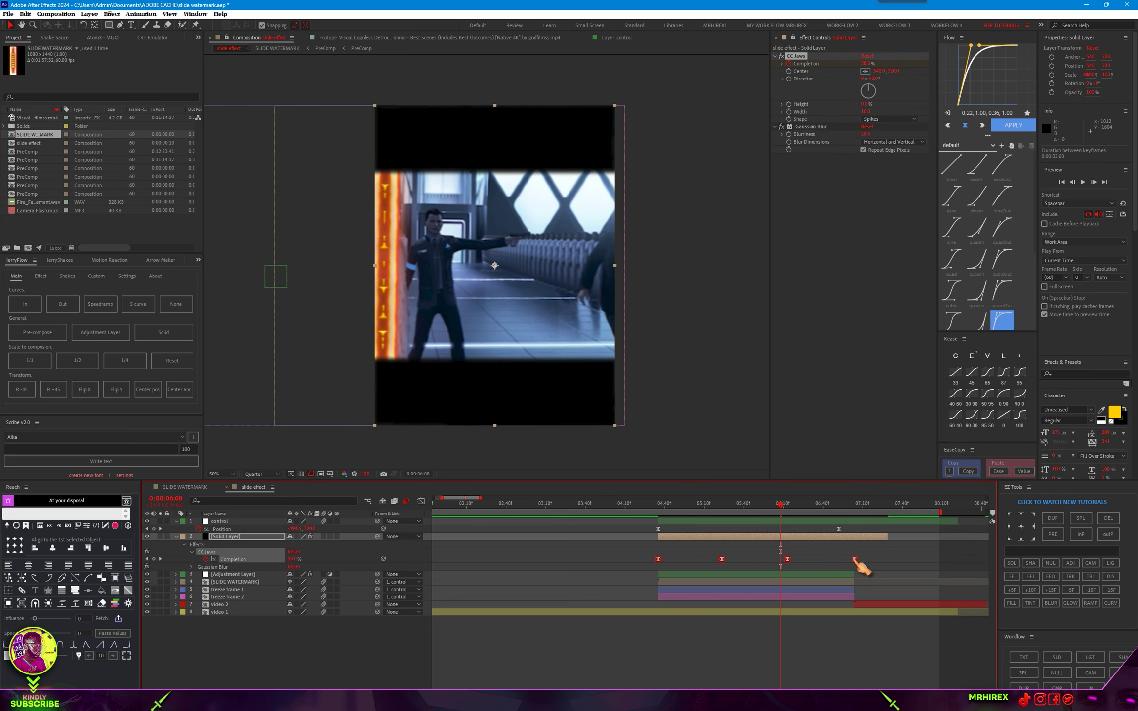
{"action": "left_click_drag", "start_coordinate": [890, 538], "coordinate": [875, 541]}
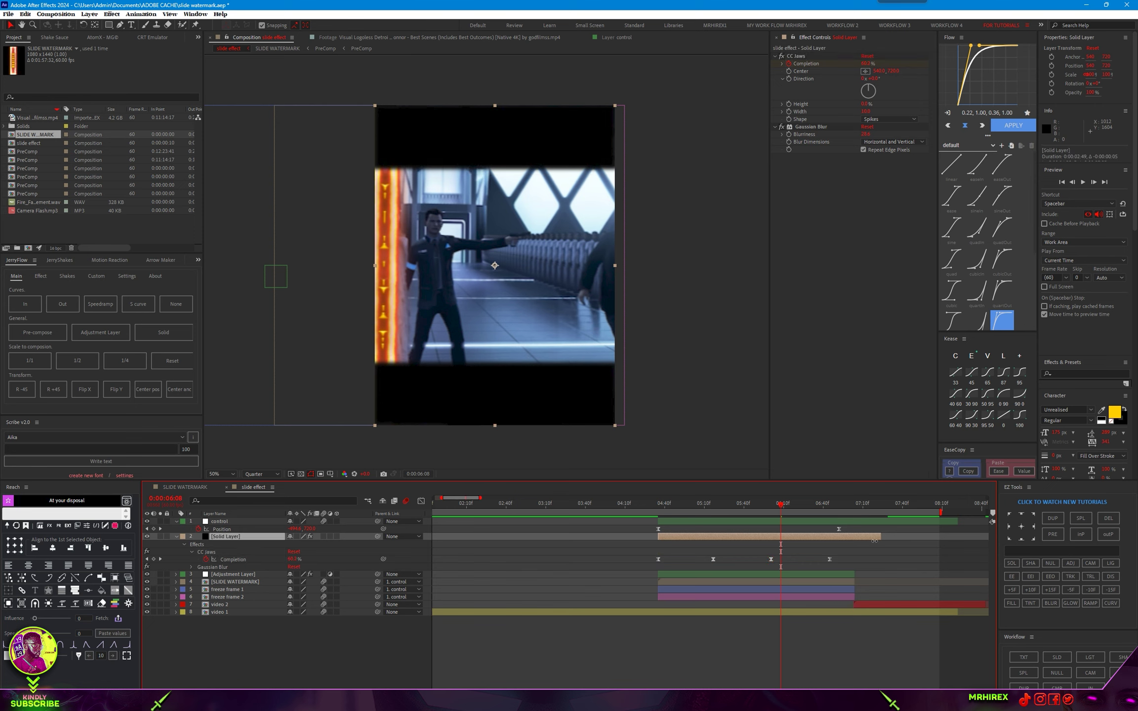
{"action": "left_click", "coordinate": [240, 583]}
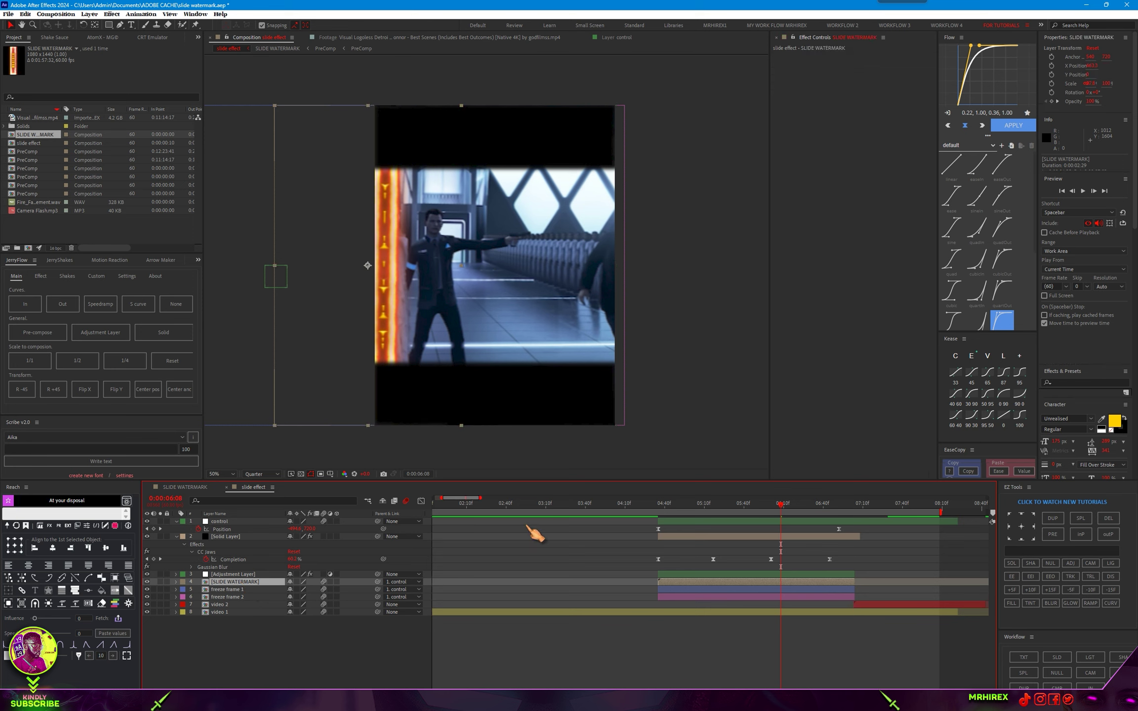
Move SLIDE WATERMARK above the Adjustment Layer and preview the transition from 0:00:04:31.
{"action": "left_click_drag", "start_coordinate": [256, 583], "coordinate": [255, 573]}
{"action": "left_click", "coordinate": [653, 503]}
{"action": "key", "text": "space"}
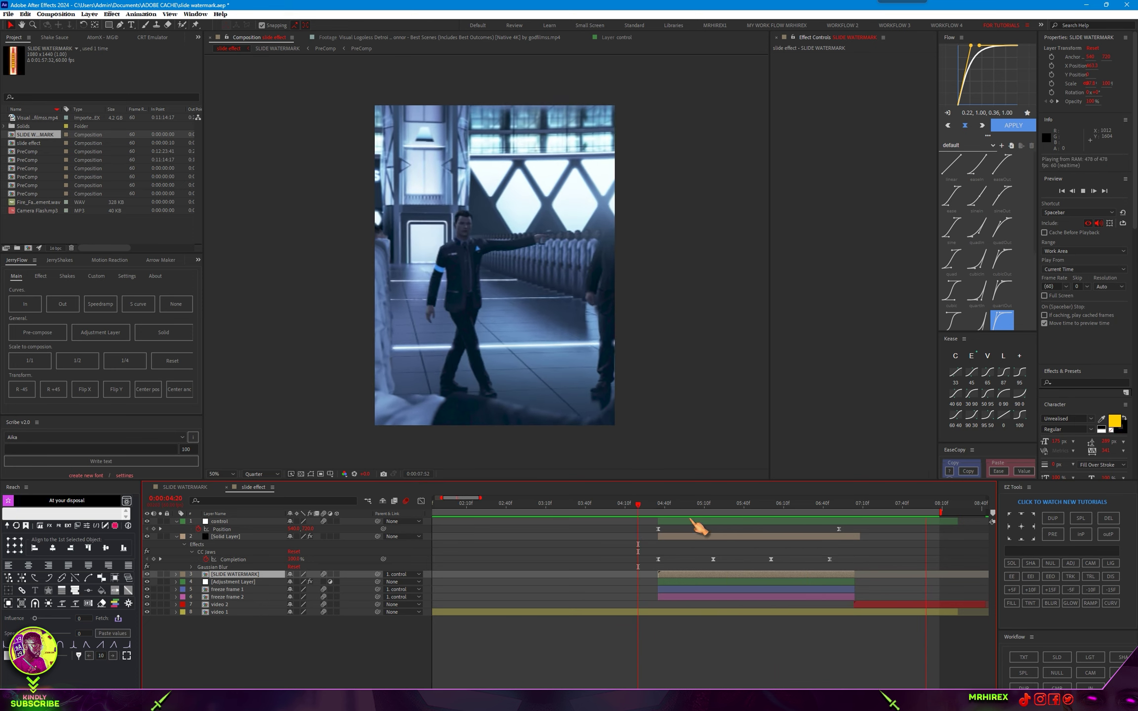
{"action": "key", "text": "space"}
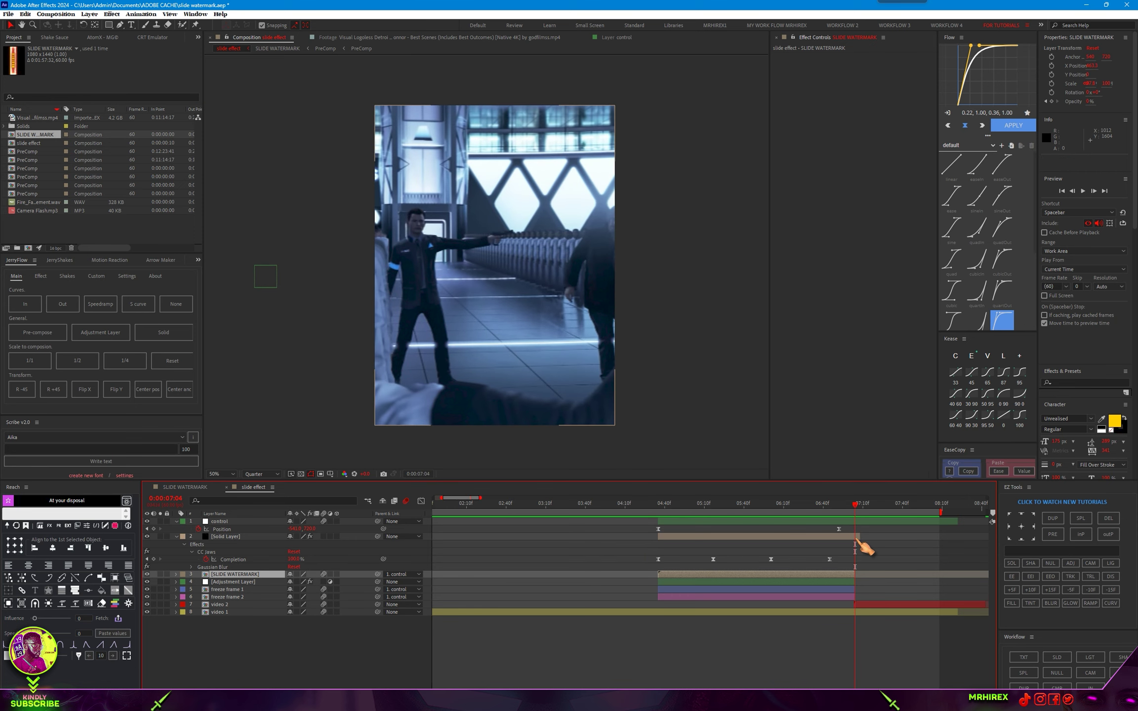
{"action": "left_click", "coordinate": [858, 538]}
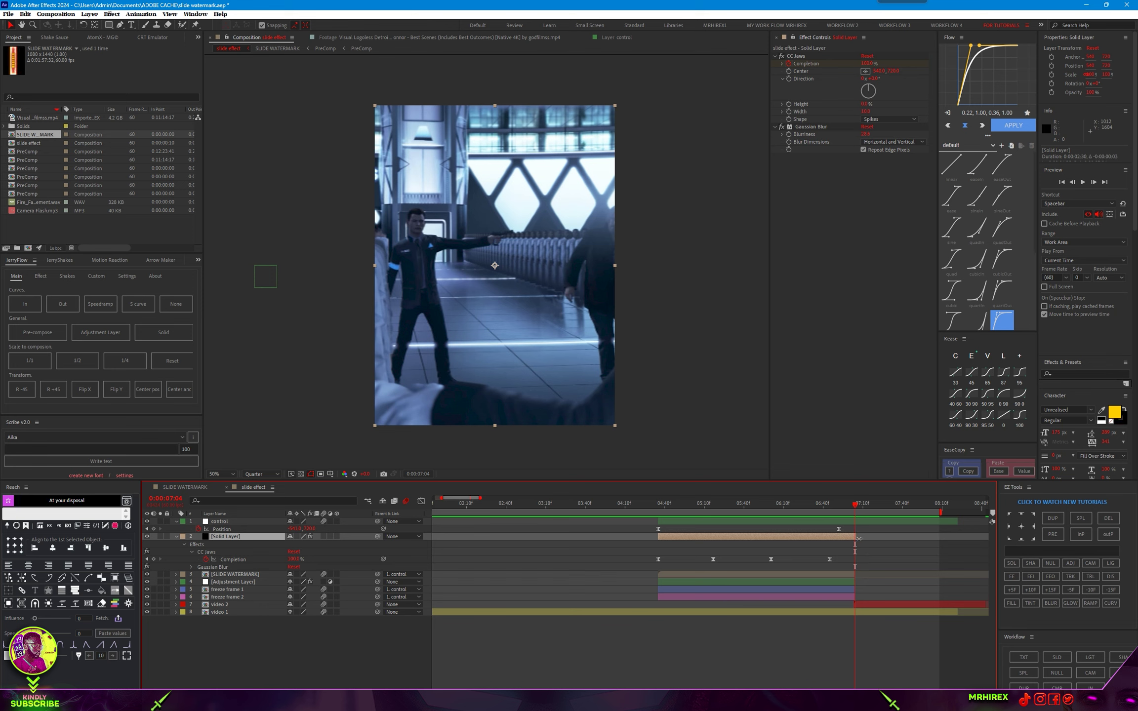
{"action": "left_click", "coordinate": [835, 582]}
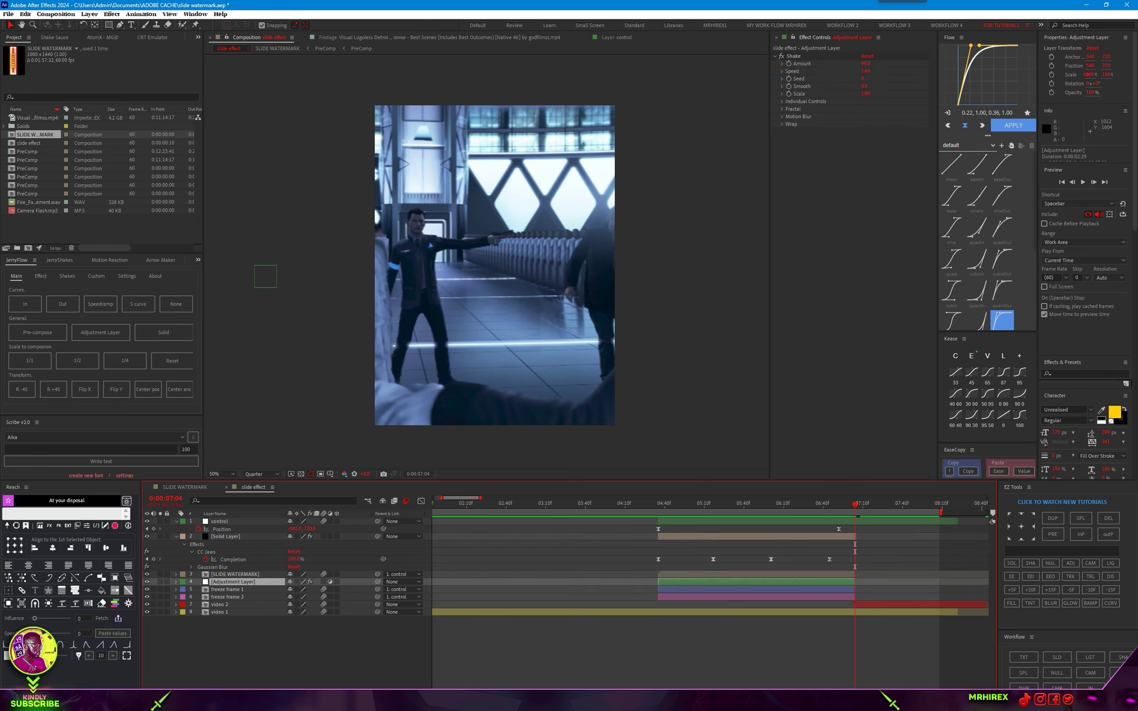
{"action": "scroll", "coordinate": [858, 610], "scroll_direction": "up", "scroll_amount": 5}
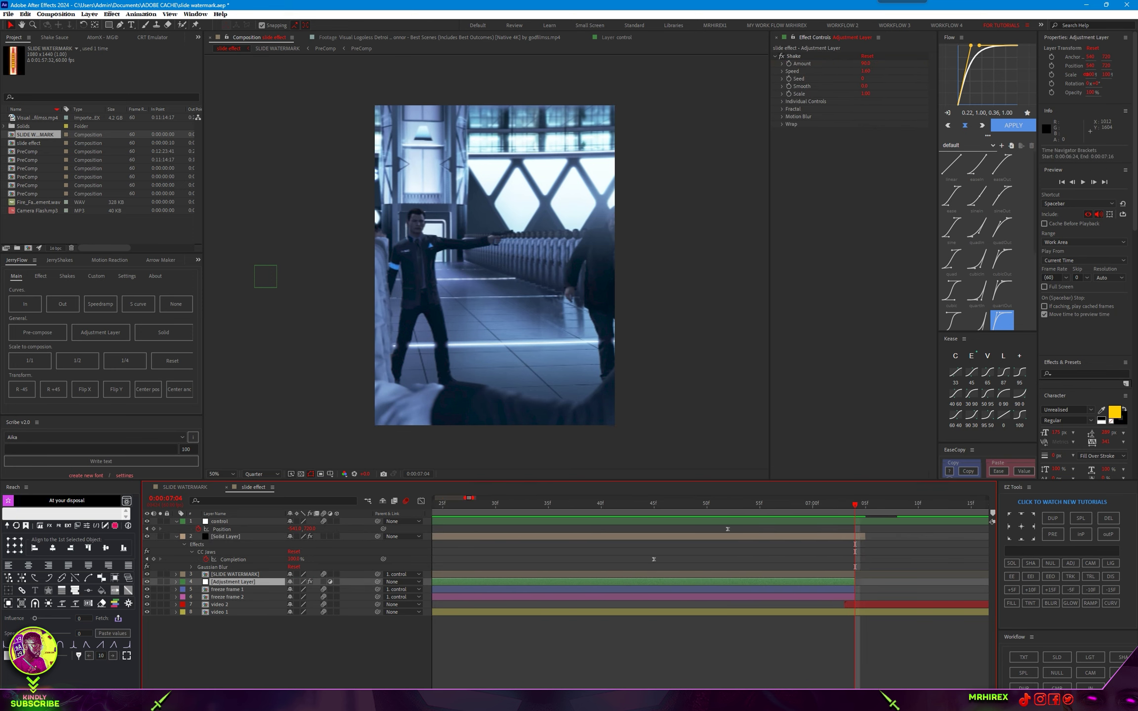
{"action": "left_click", "coordinate": [856, 606]}
{"action": "left_click_drag", "start_coordinate": [860, 611], "coordinate": [866, 612]}
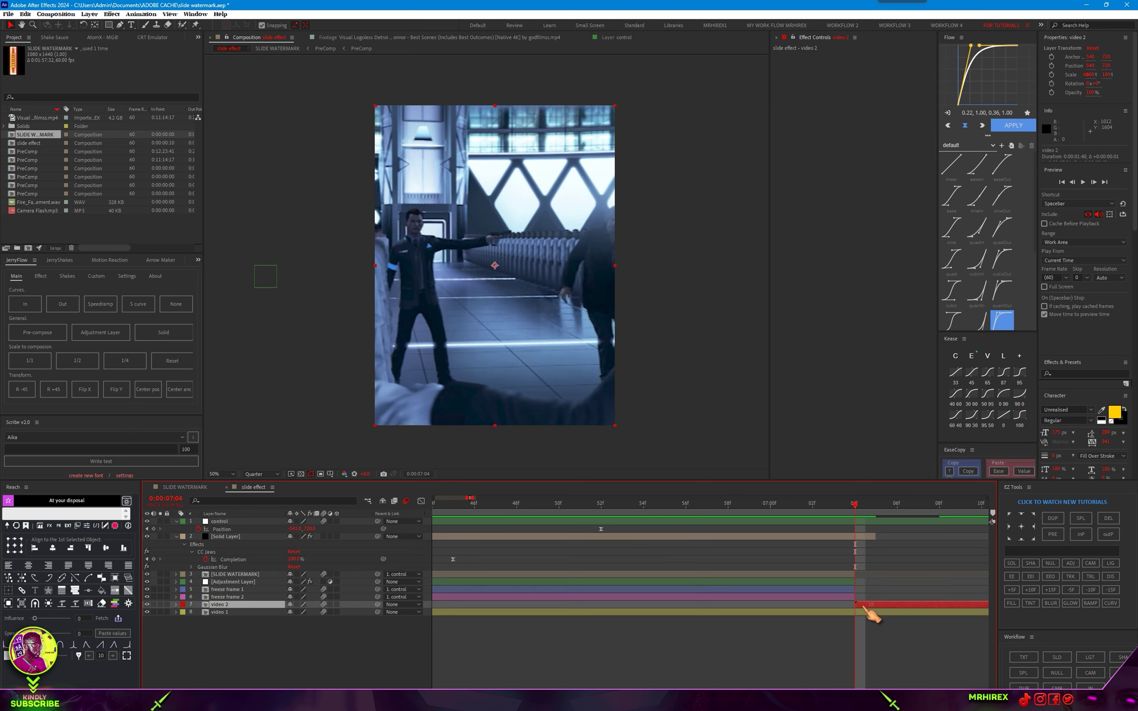
{"action": "left_click", "coordinate": [878, 536]}
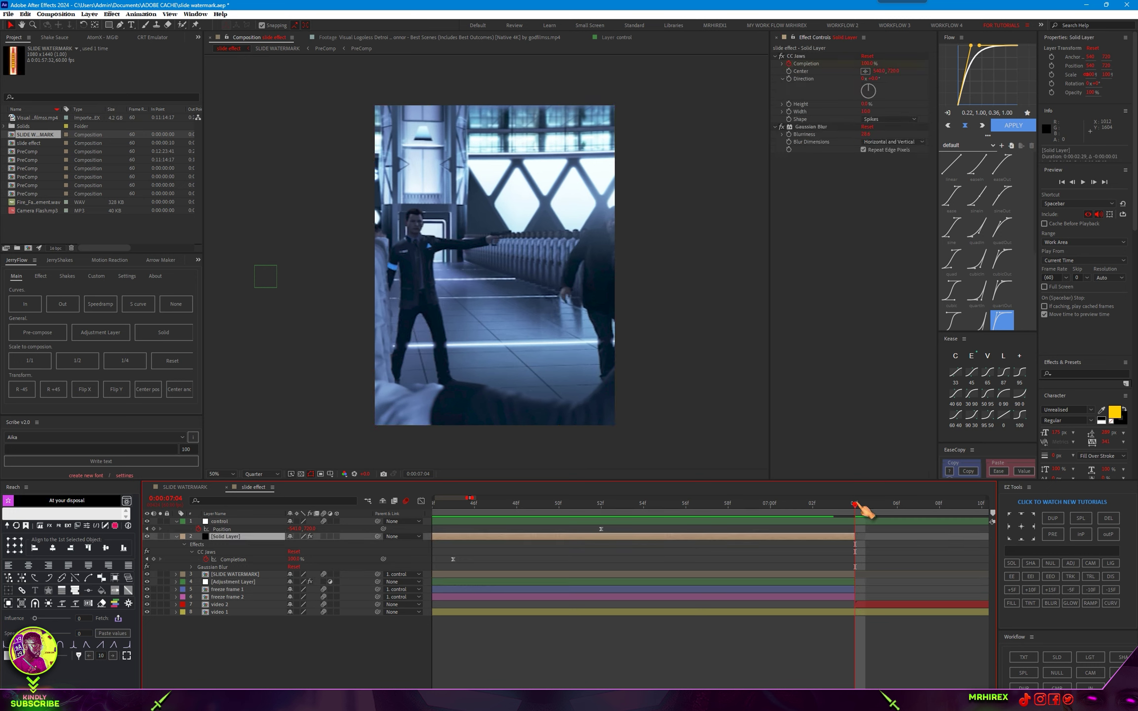
{"action": "left_click", "coordinate": [833, 513]}
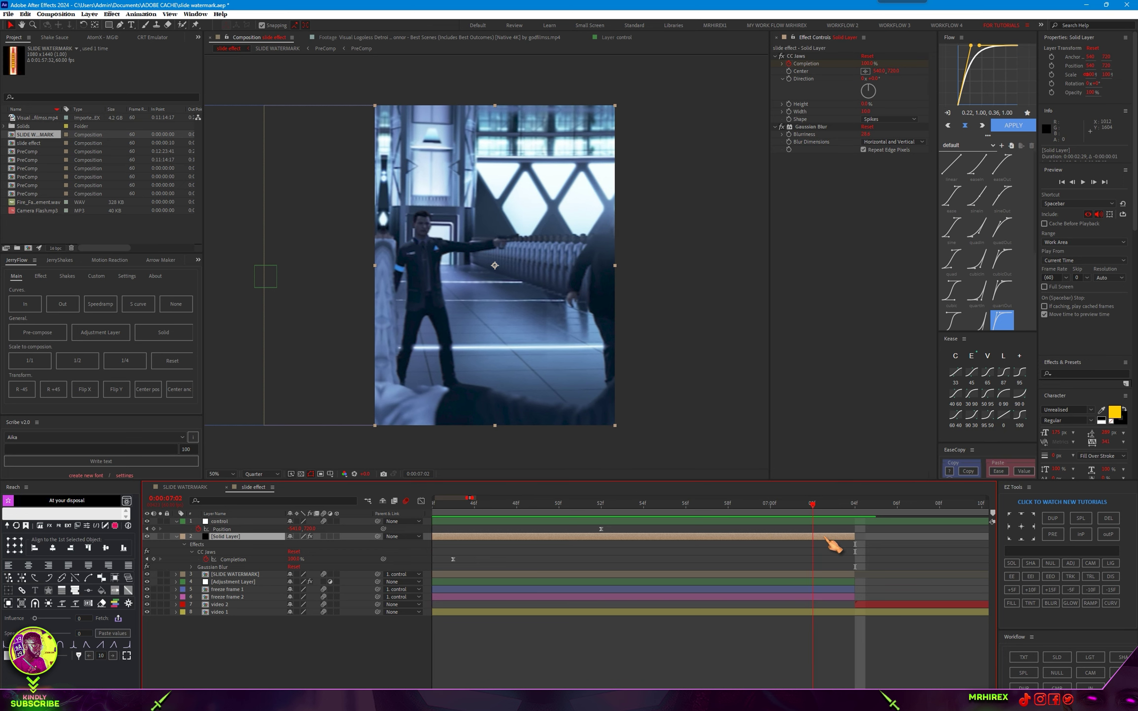
{"action": "key", "text": "Page_Up"}
{"action": "key", "text": "Page_Up"}
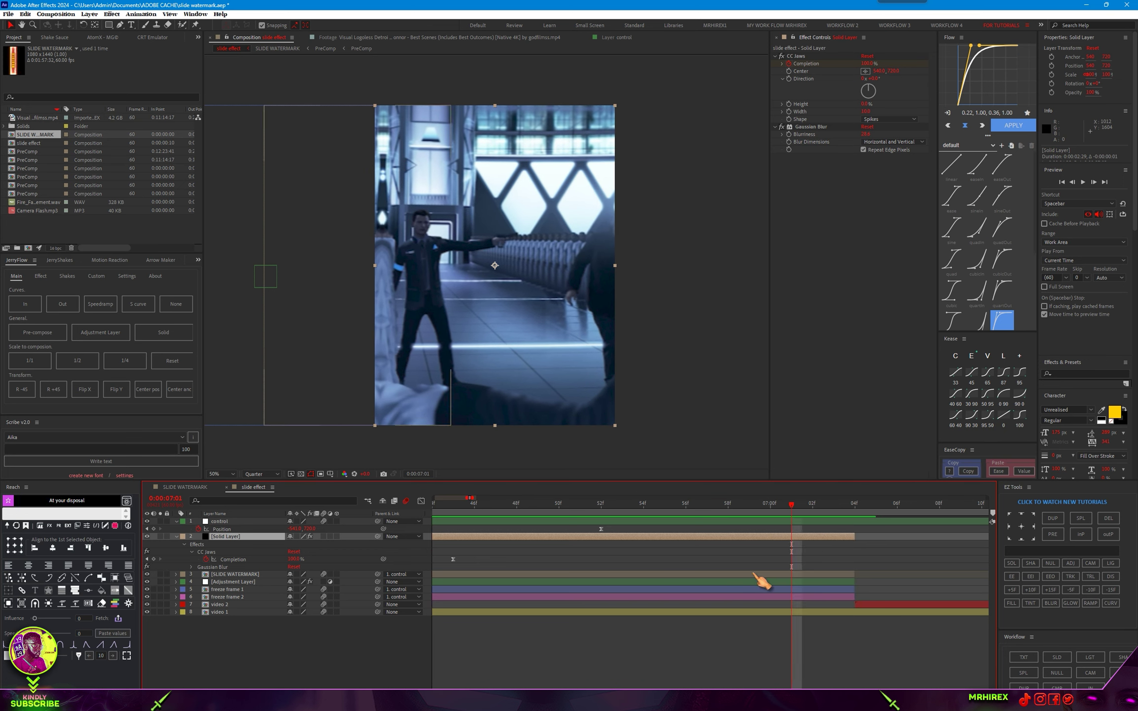
{"action": "left_click", "coordinate": [755, 576]}
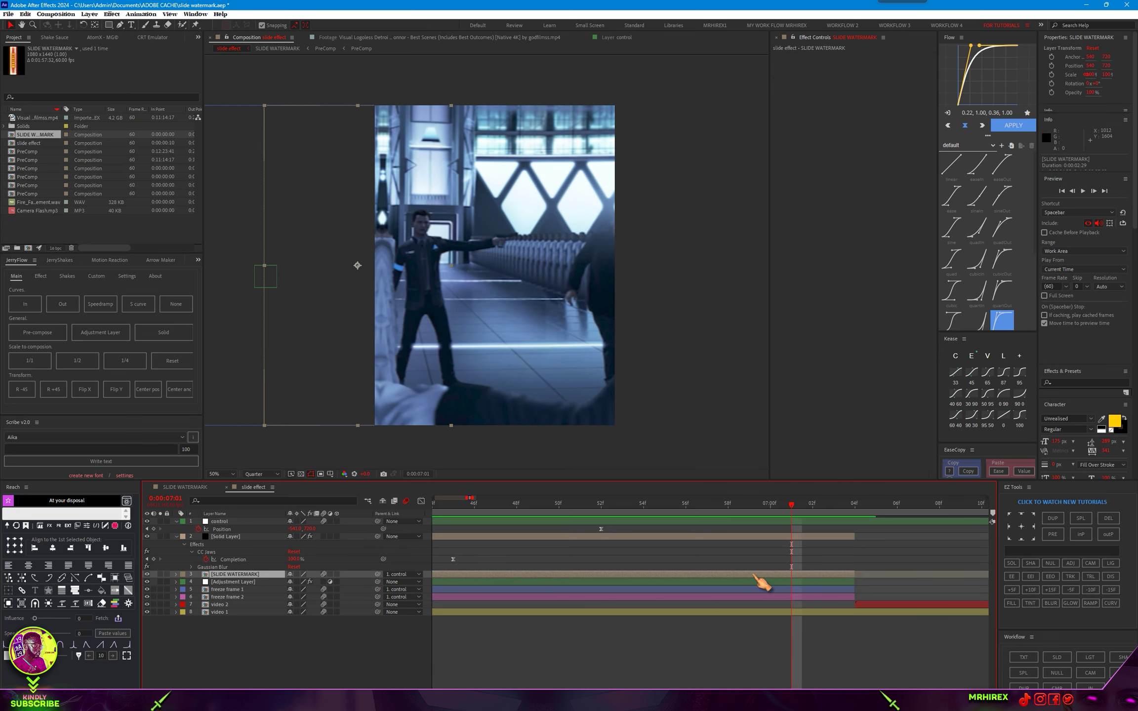
{"action": "left_click", "coordinate": [776, 537]}
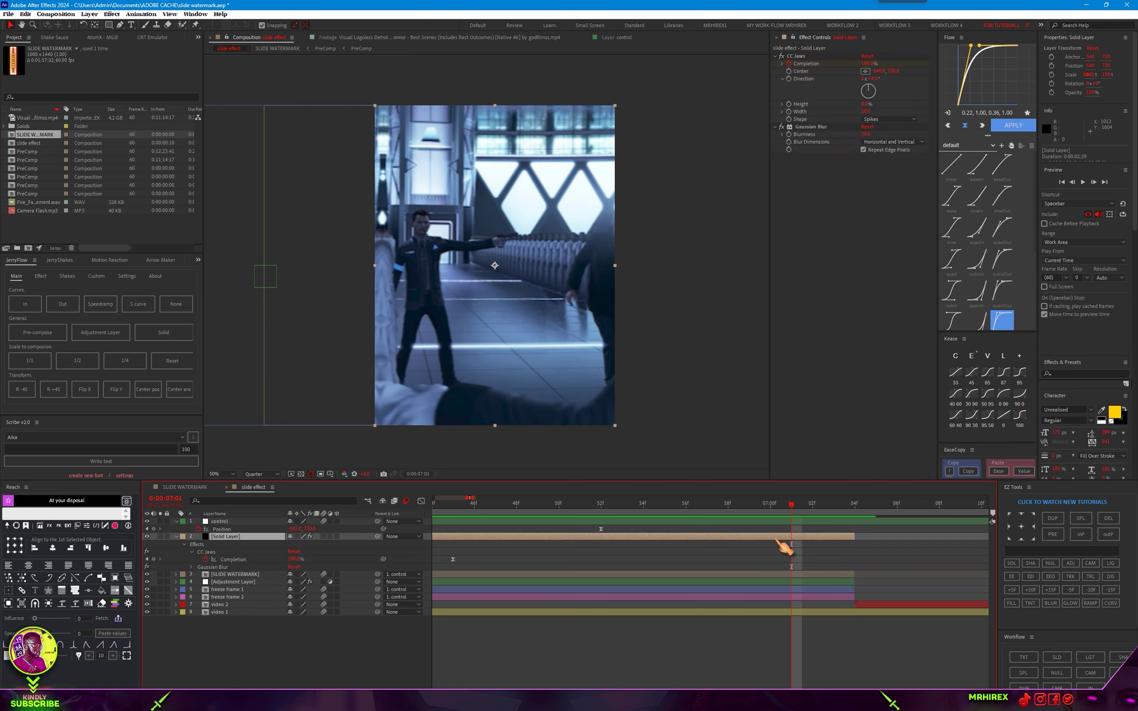
{"action": "left_click", "coordinate": [776, 575]}
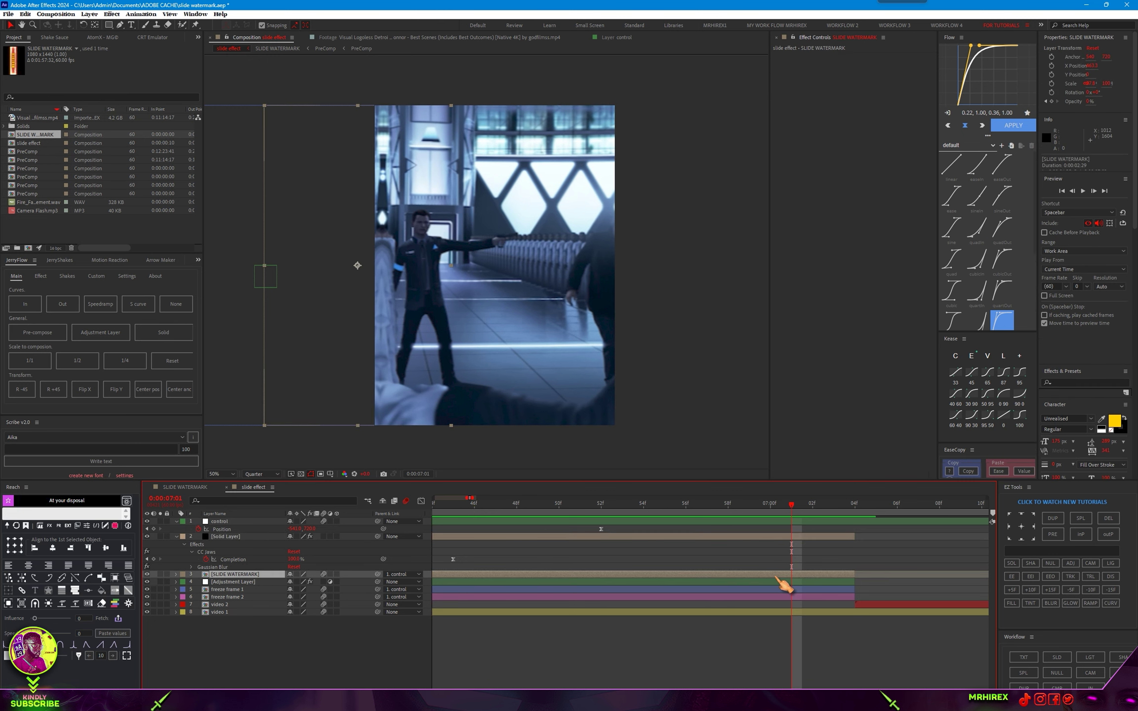
{"action": "left_click", "coordinate": [777, 582]}
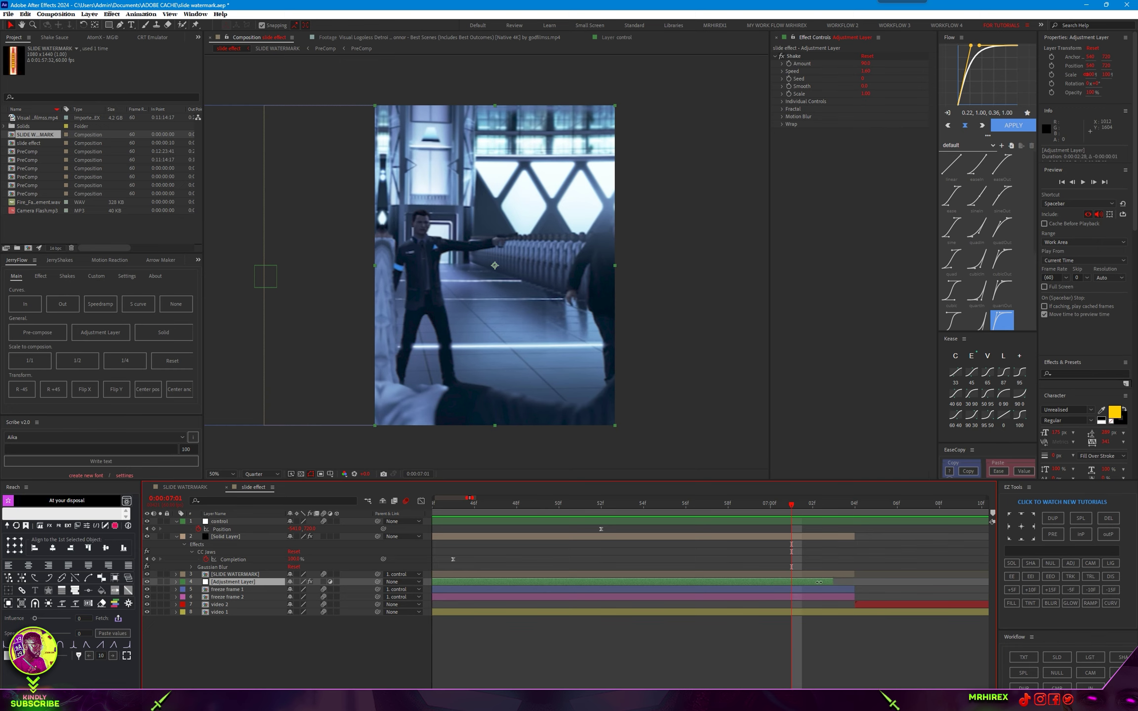
{"action": "left_click_drag", "start_coordinate": [825, 583], "coordinate": [792, 582]}
{"action": "key", "text": "space"}
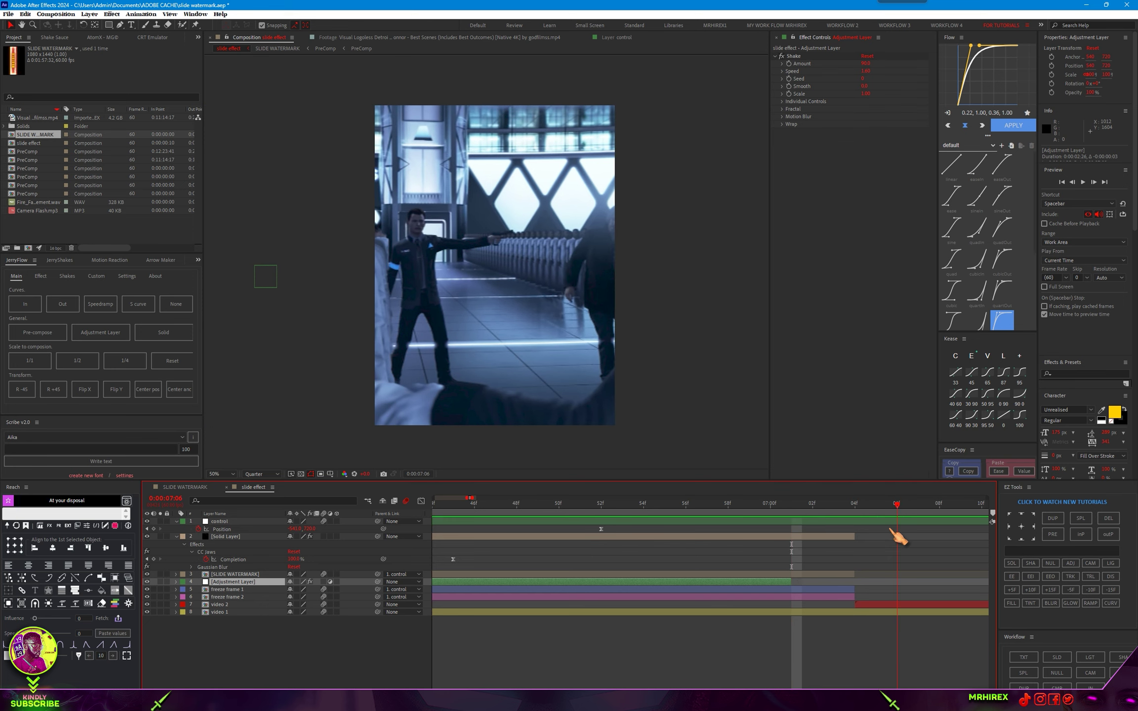
{"action": "key", "text": "space"}
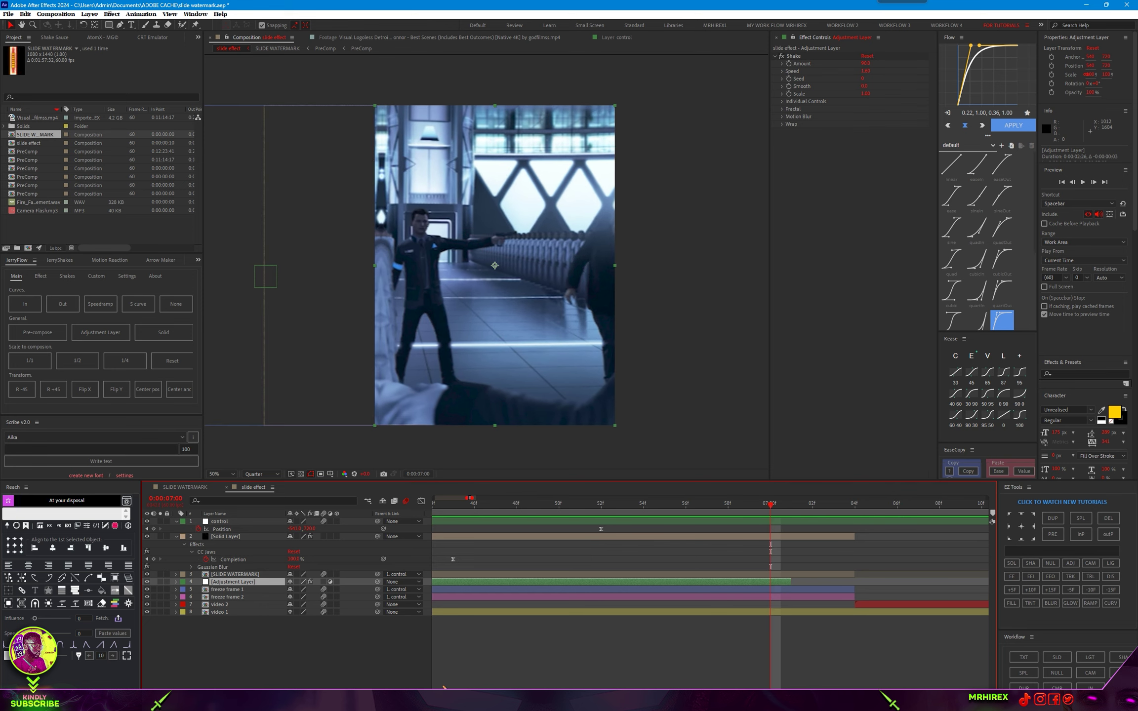
Show the full comp duration and preview the watermark transition from 0:00:03:17.
{"action": "key", "text": "semicolon"}
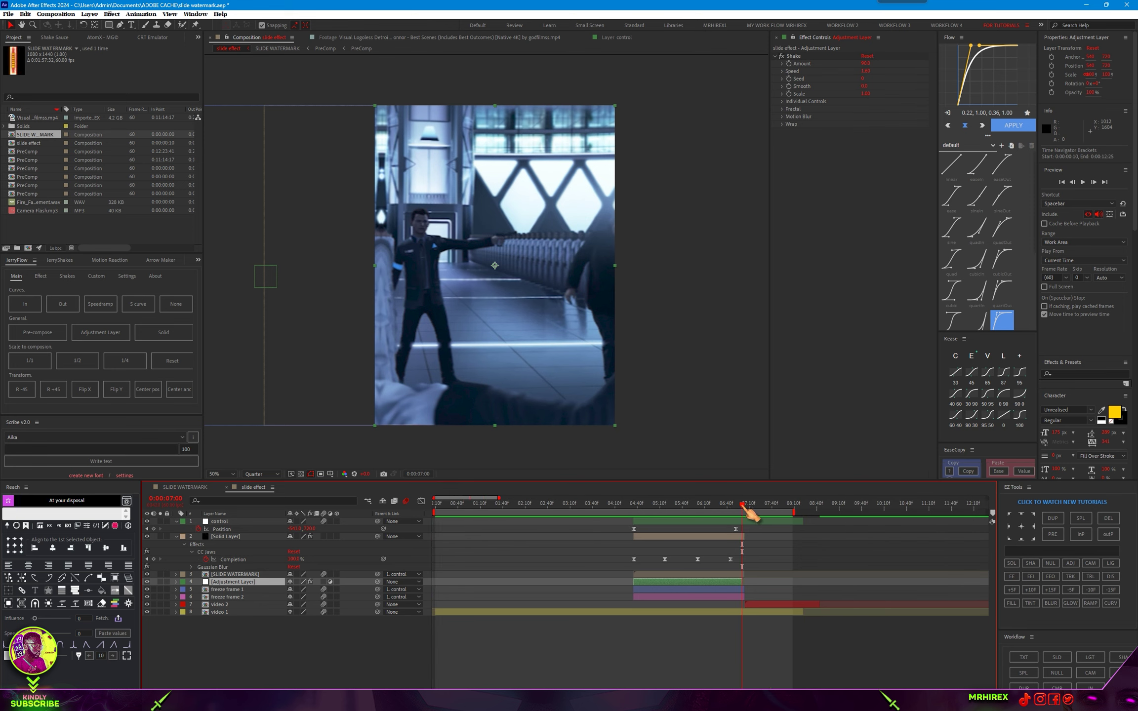
{"action": "key", "text": "Home"}
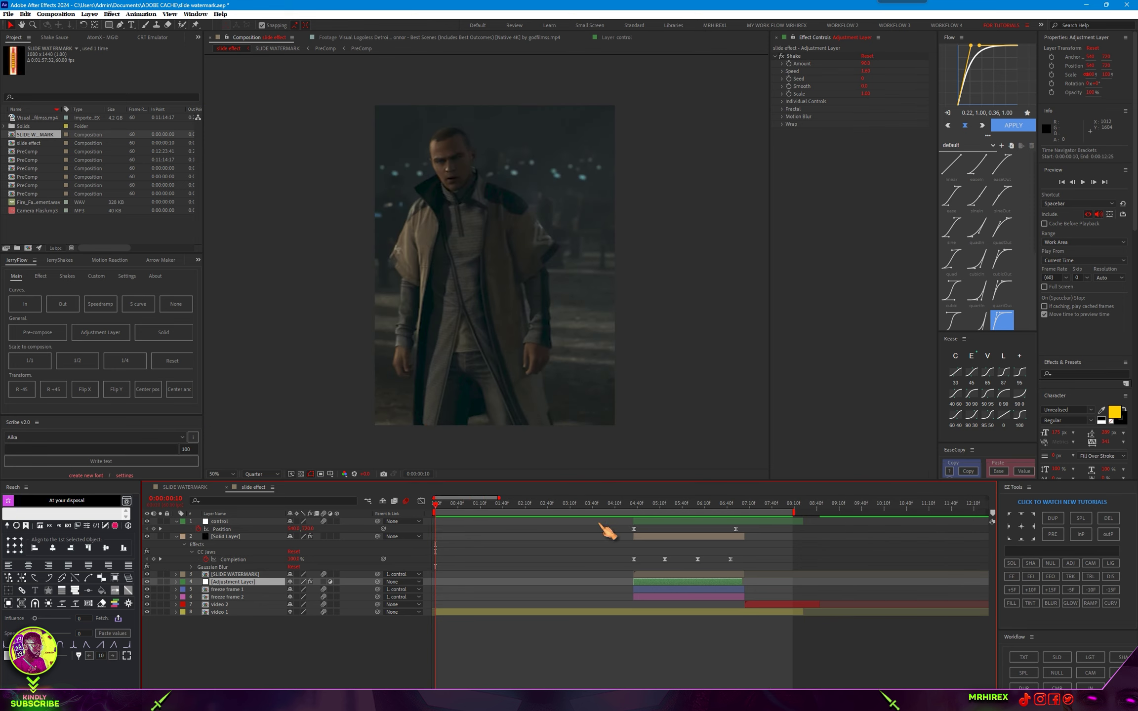
{"action": "left_click", "coordinate": [576, 507]}
{"action": "key", "text": "space"}
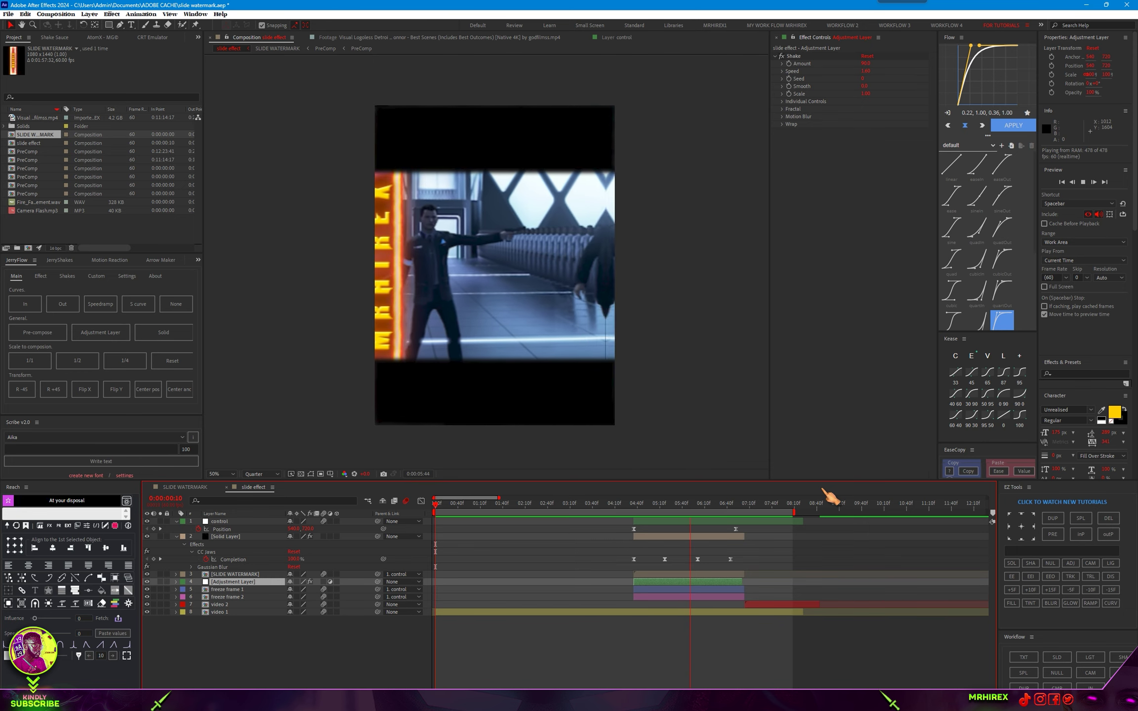
{"action": "key", "text": "space"}
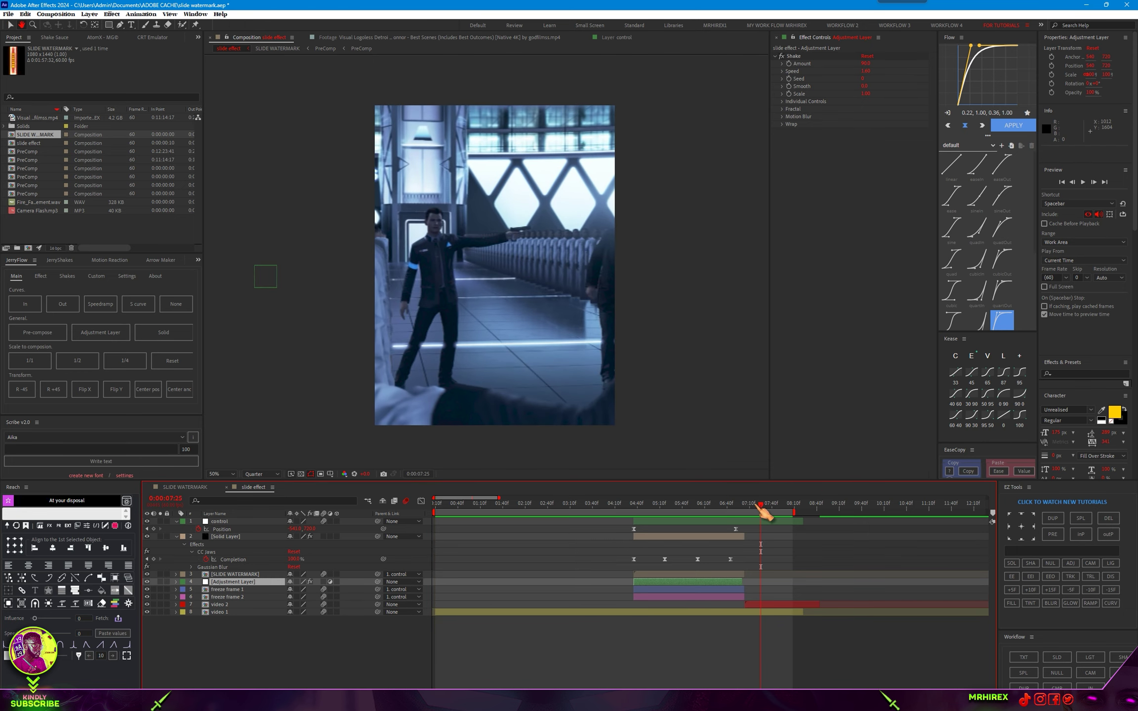
{"action": "key", "text": "space"}
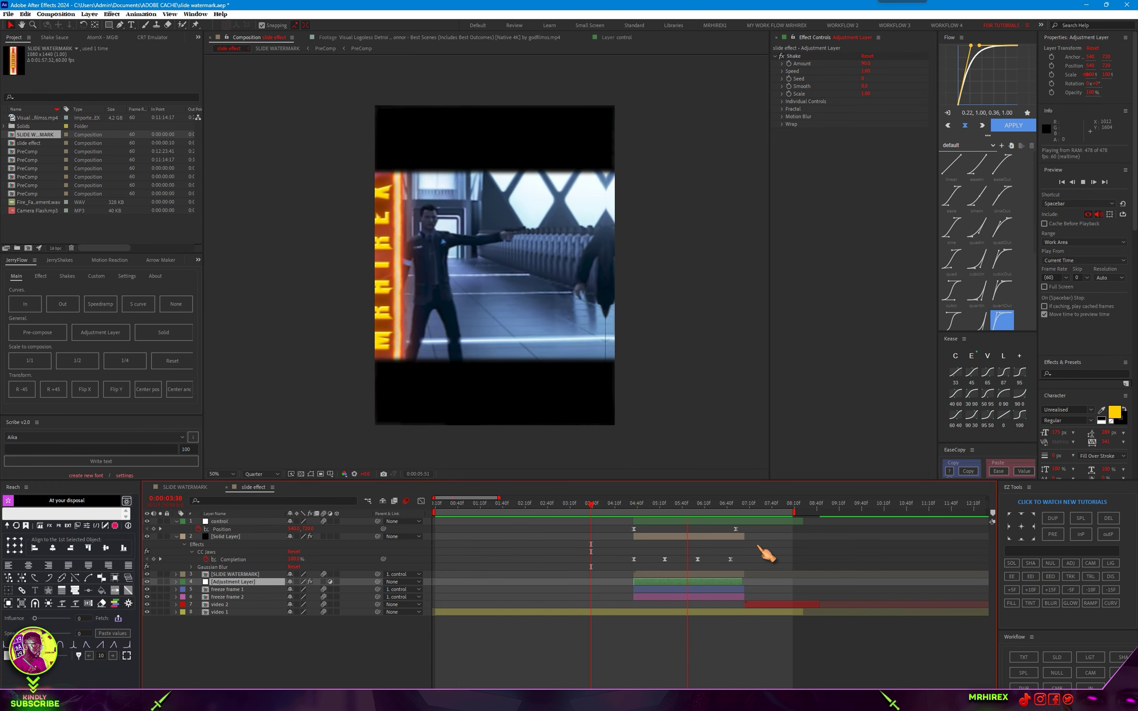
{"action": "left_click", "coordinate": [751, 509]}
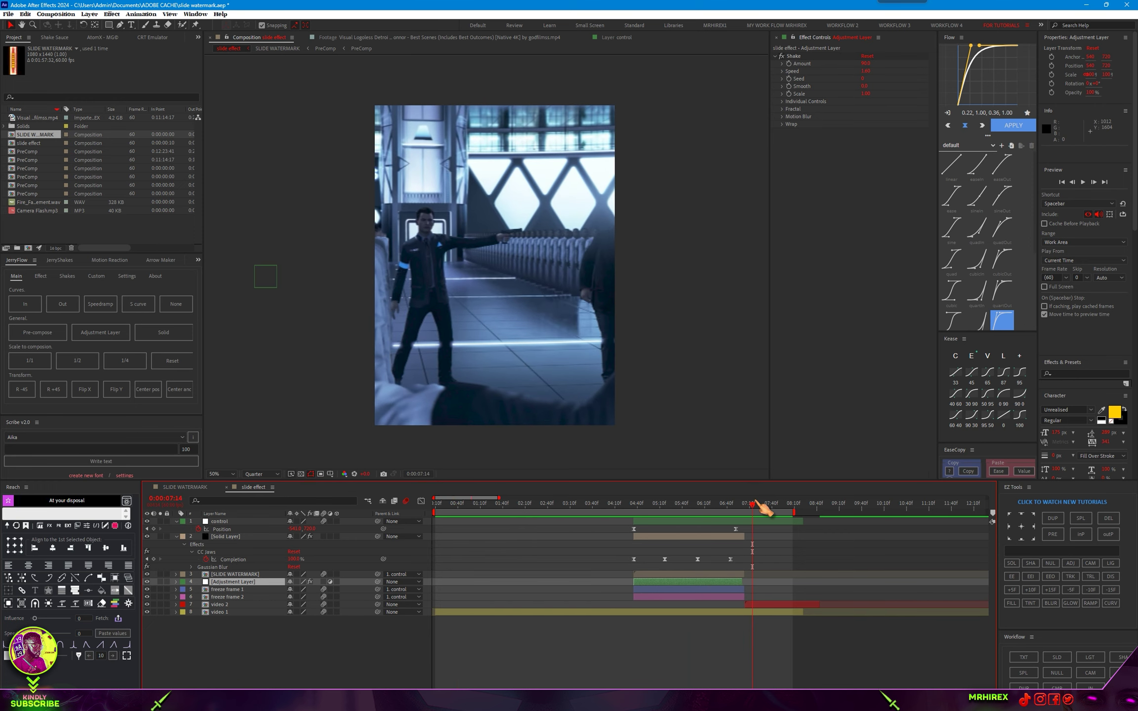
{"action": "mouse_move", "coordinate": [752, 508]}
{"action": "left_mouse_down"}
{"action": "mouse_move", "coordinate": [688, 542]}
{"action": "mouse_move", "coordinate": [747, 555]}
{"action": "left_mouse_up"}
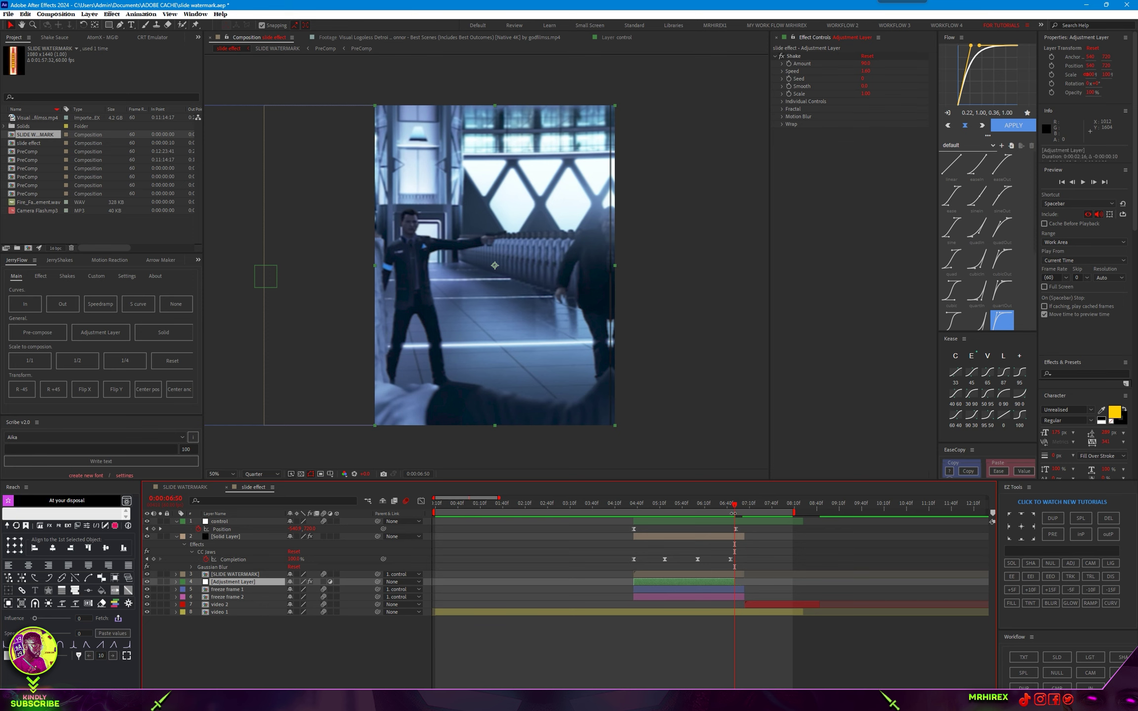
{"action": "left_click_drag", "start_coordinate": [739, 515], "coordinate": [719, 521]}
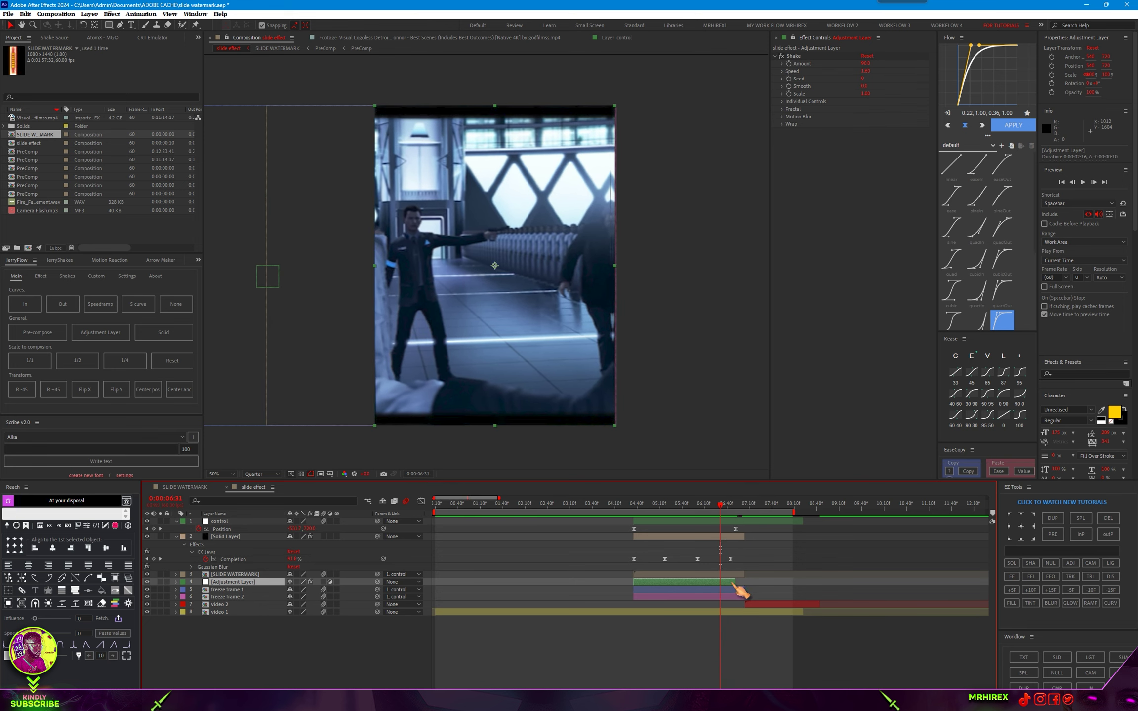
End the Adjustment Layer six frames earlier and preview the transition again.
{"action": "left_click_drag", "start_coordinate": [735, 582], "coordinate": [730, 584]}
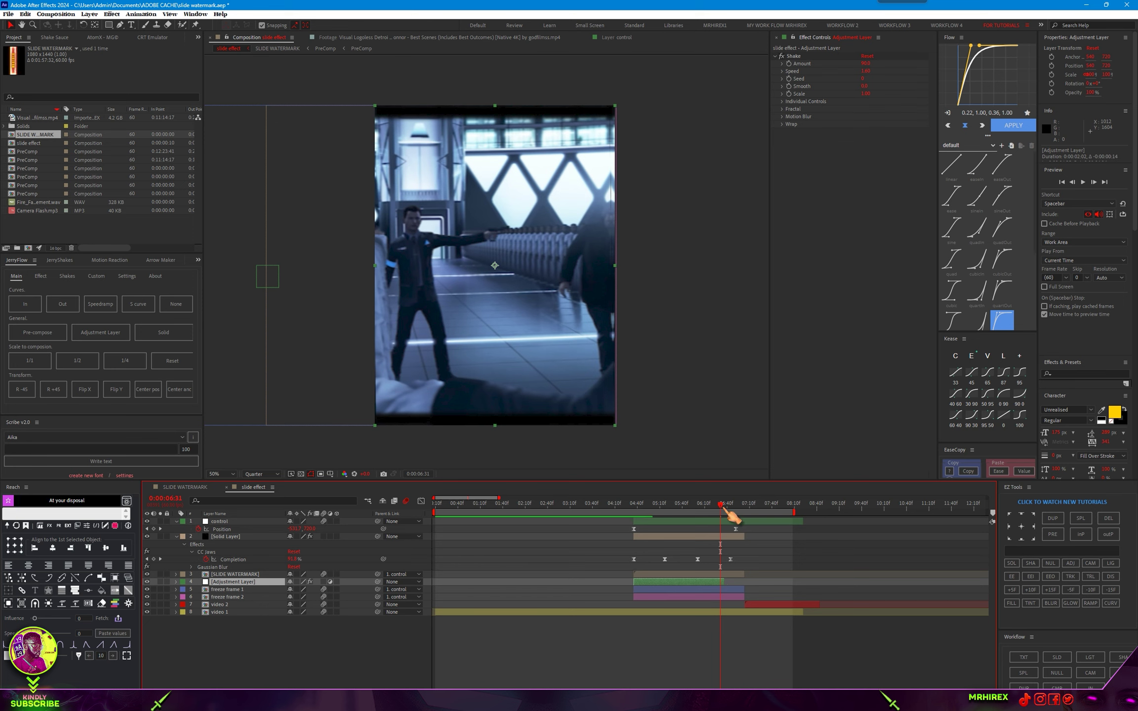
{"action": "left_click_drag", "start_coordinate": [721, 504], "coordinate": [614, 505]}
{"action": "key", "text": "space"}
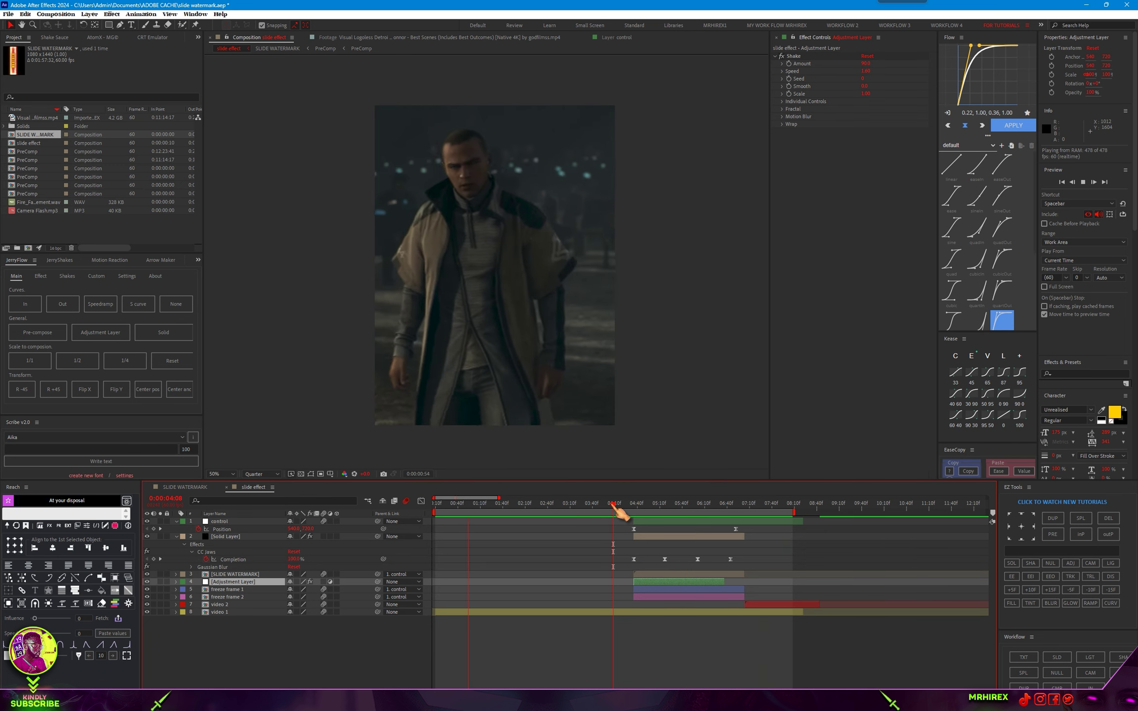
{"action": "left_click_drag", "start_coordinate": [615, 505], "coordinate": [660, 518]}
Align the first Completion keyframe with the Adjustment Layer's start point.
{"action": "key", "text": "i"}
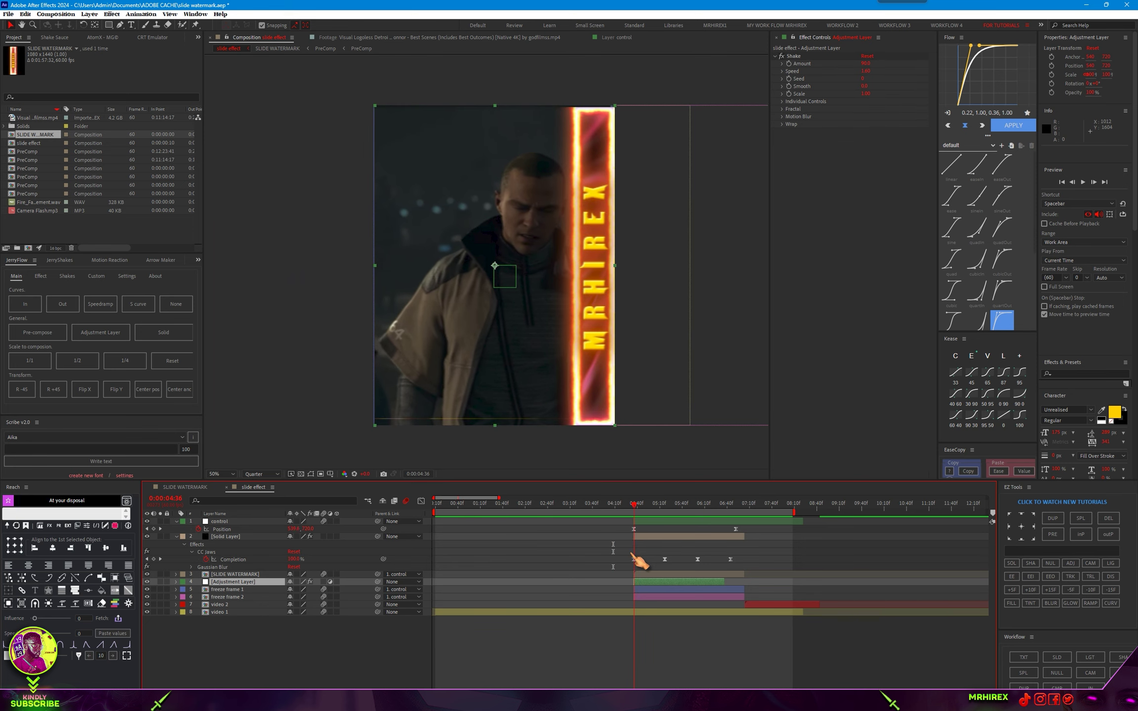
{"action": "left_click_drag", "start_coordinate": [634, 557], "coordinate": [634, 558]}
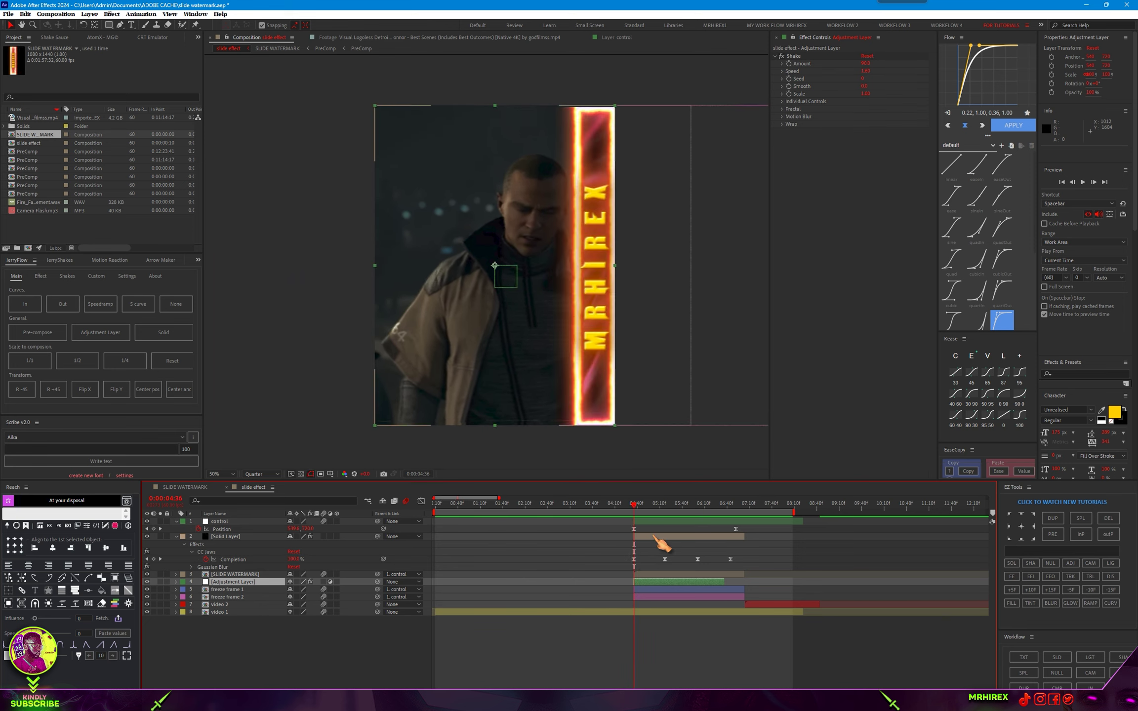
{"action": "left_click", "coordinate": [655, 537]}
Add a white solid with EZ Tools SLD, starting 14 frames before the watermark appears.
{"action": "mouse_move", "coordinate": [635, 506]}
{"action": "left_mouse_down"}
{"action": "mouse_move", "coordinate": [747, 528]}
{"action": "mouse_move", "coordinate": [645, 543]}
{"action": "left_mouse_up"}
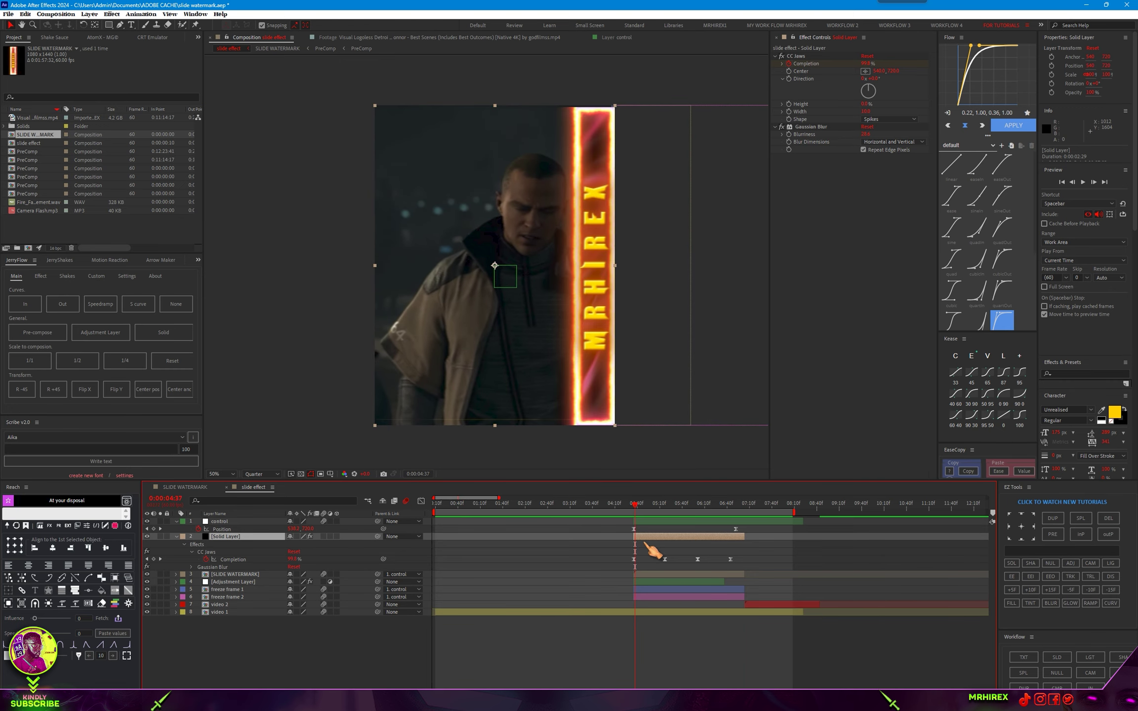
{"action": "left_click", "coordinate": [1069, 660]}
{"action": "left_click_drag", "start_coordinate": [646, 538], "coordinate": [628, 514]}
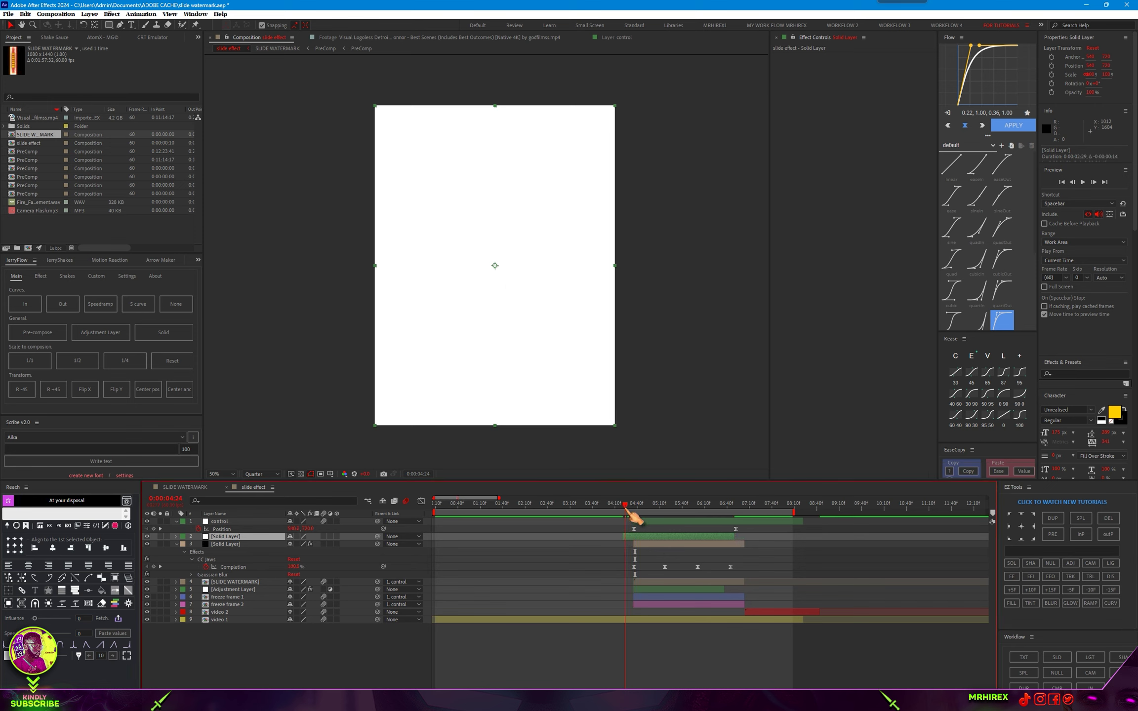
Keyframe the white solid's Opacity from 100% down to 0% at 04:48 and preview.
{"action": "key", "text": "t"}
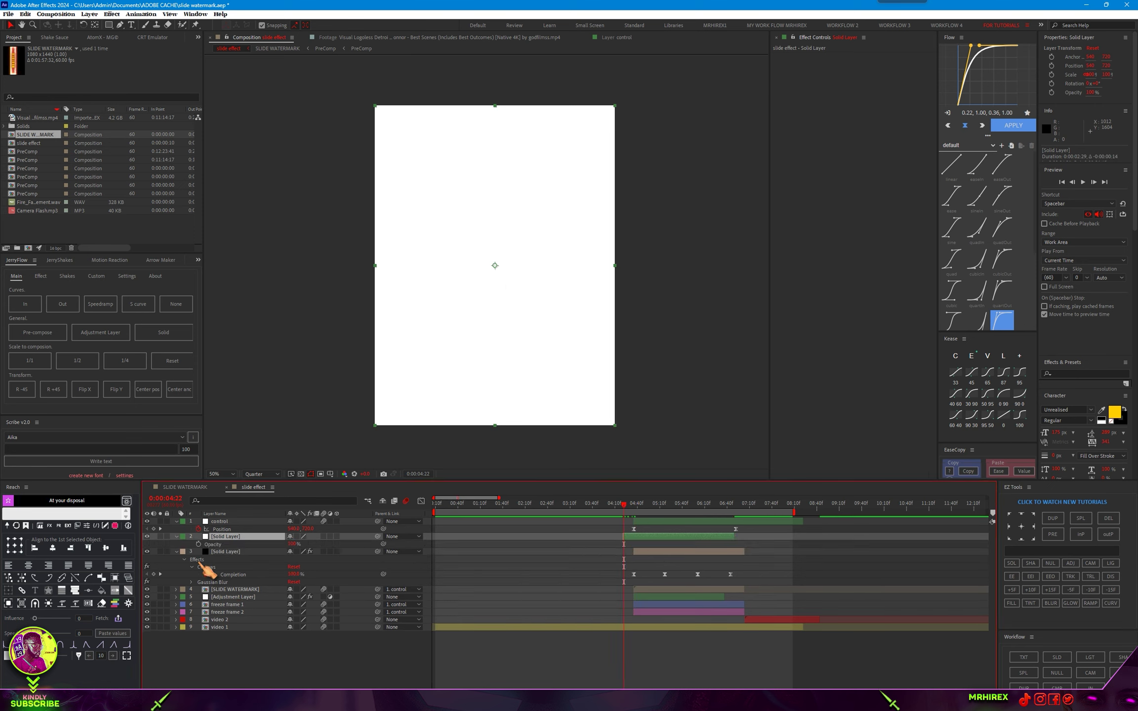
{"action": "key", "text": "ctrl+shift+a"}
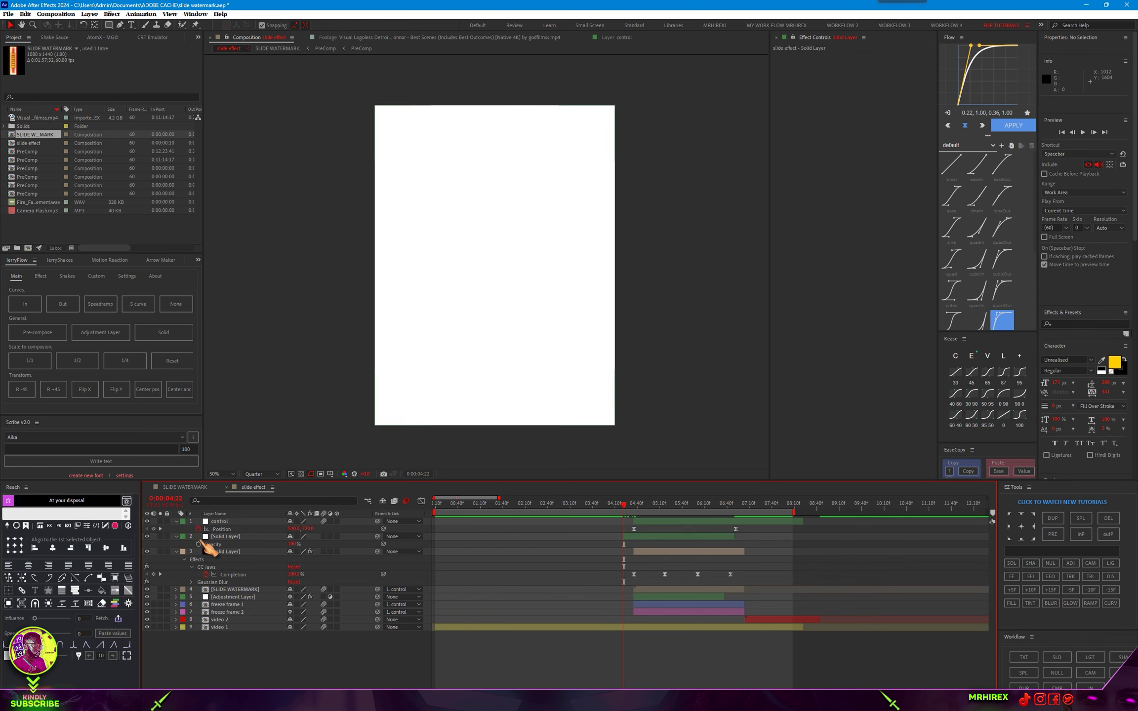
{"action": "left_click", "coordinate": [199, 544]}
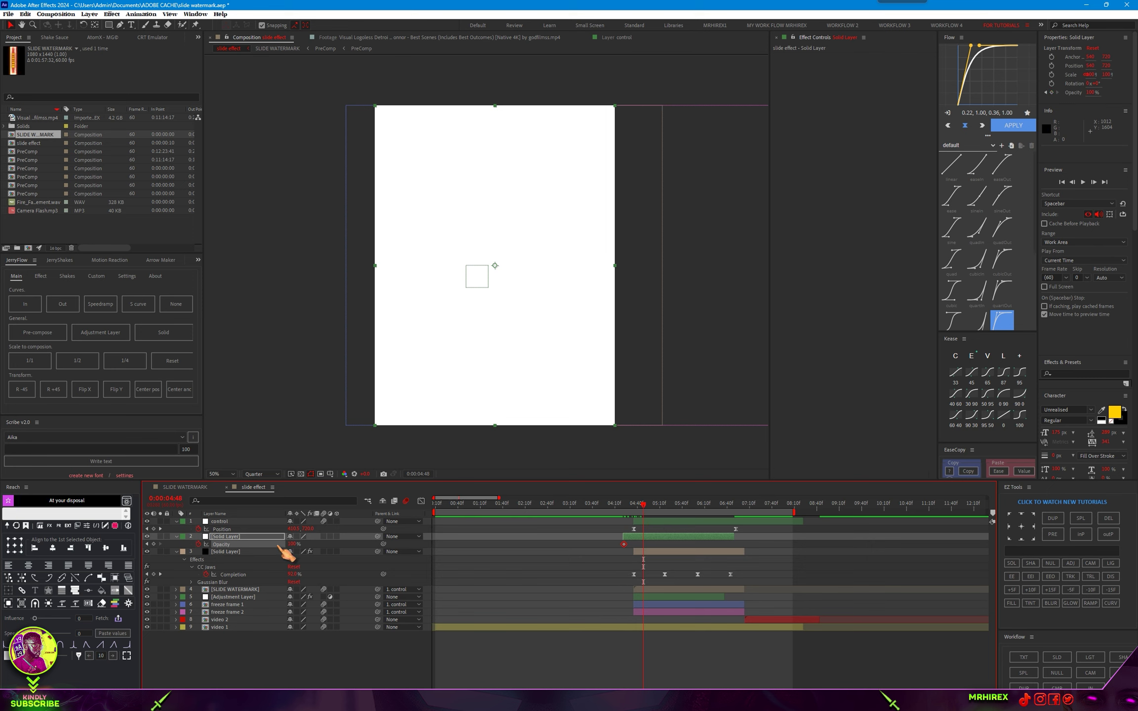
{"action": "left_click_drag", "start_coordinate": [292, 544], "coordinate": [256, 544]}
{"action": "left_click_drag", "start_coordinate": [642, 506], "coordinate": [623, 514]}
{"action": "key", "text": "space"}
{"action": "key", "text": "space"}
Trim the white solid after the fade and steepen its Opacity curve in the Graph Editor.
{"action": "mouse_move", "coordinate": [732, 538]}
{"action": "left_mouse_down"}
{"action": "mouse_move", "coordinate": [650, 537]}
{"action": "mouse_move", "coordinate": [535, 563]}
{"action": "left_mouse_up"}
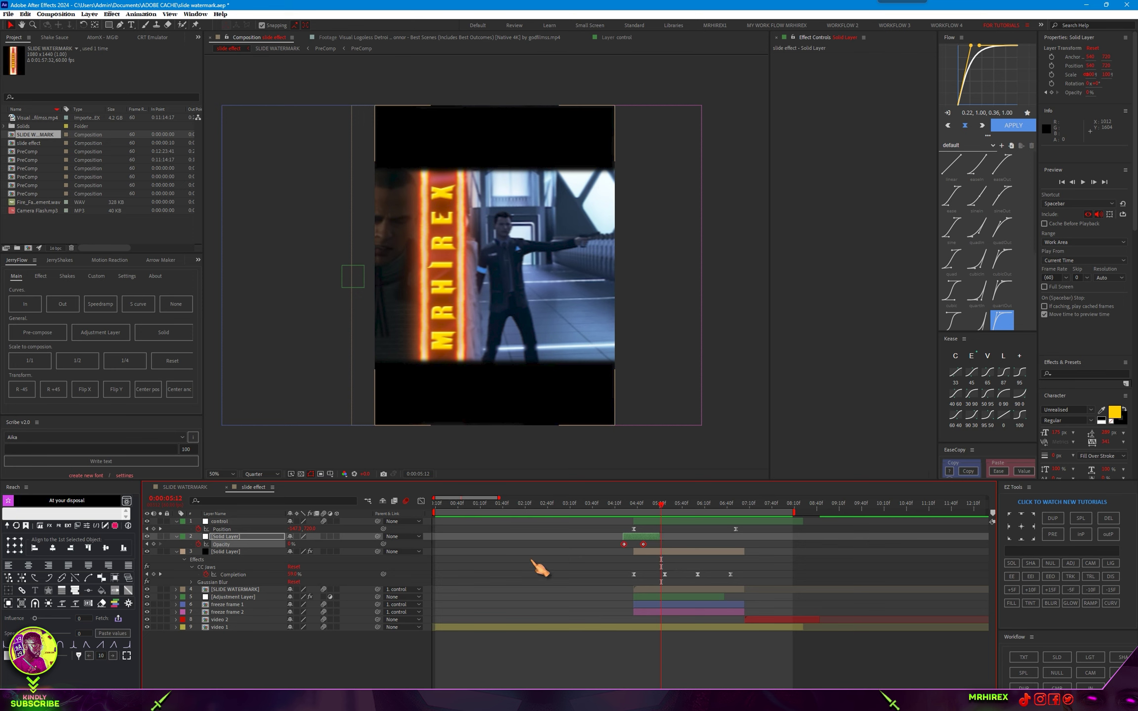
{"action": "left_click", "coordinate": [422, 500]}
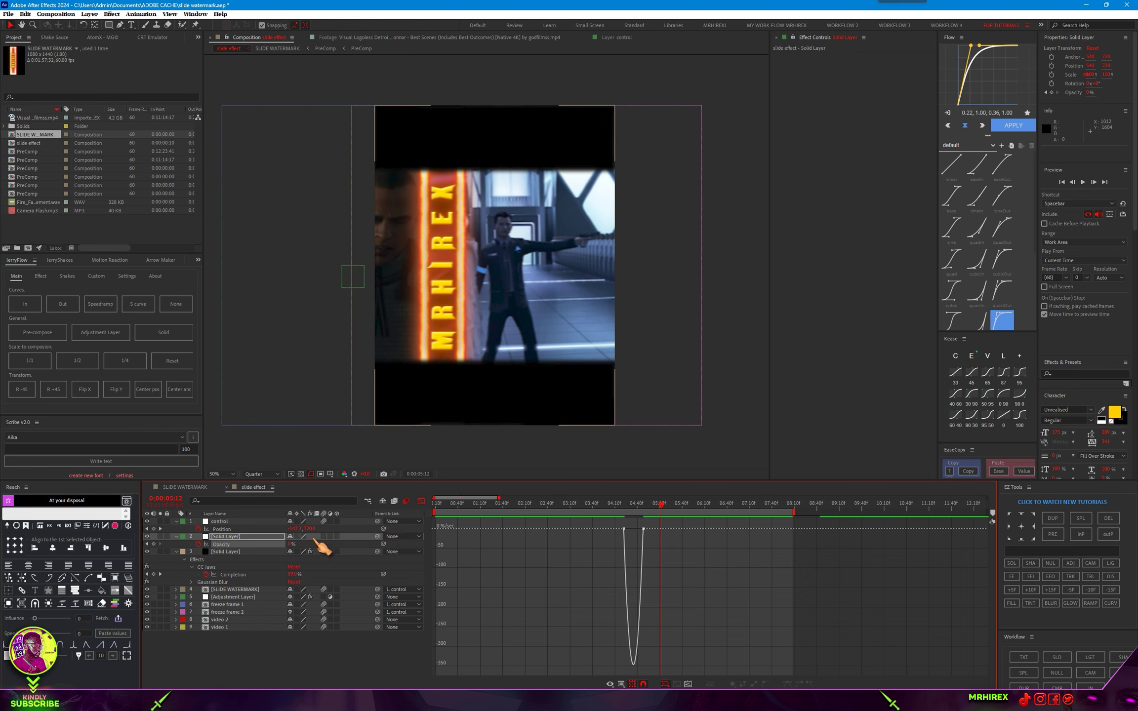
{"action": "mouse_move", "coordinate": [662, 521]}
{"action": "left_mouse_down"}
{"action": "mouse_move", "coordinate": [603, 540]}
{"action": "mouse_move", "coordinate": [637, 530]}
{"action": "left_mouse_up"}
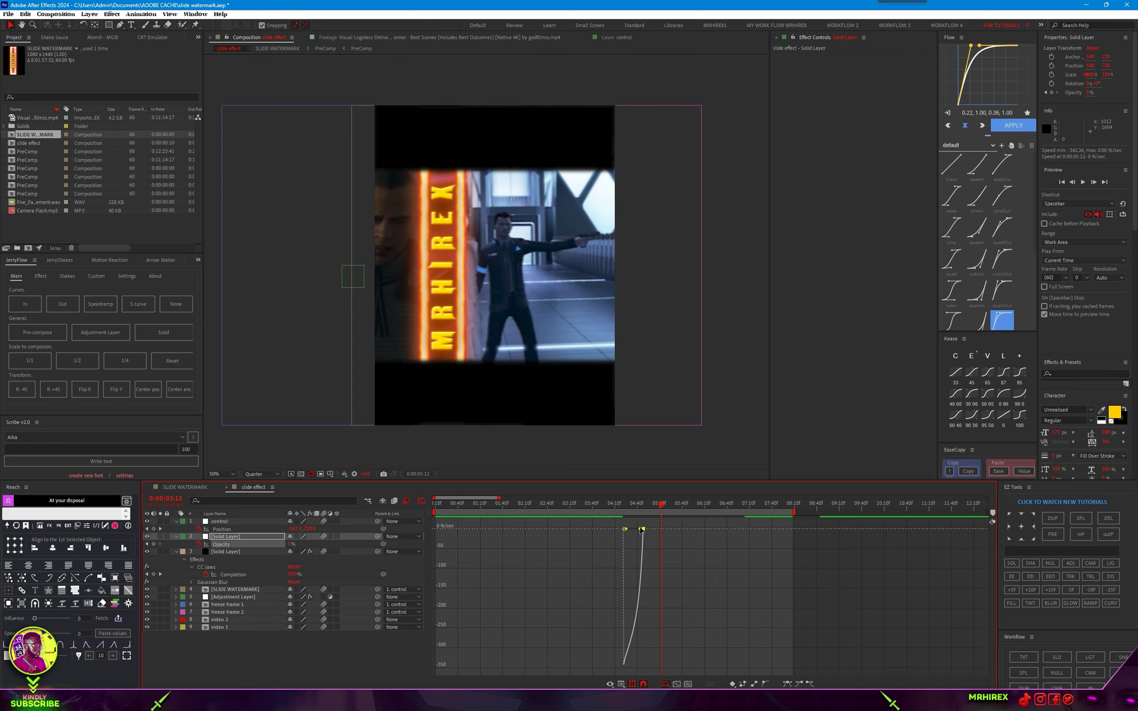
{"action": "left_click_drag", "start_coordinate": [642, 530], "coordinate": [638, 530]}
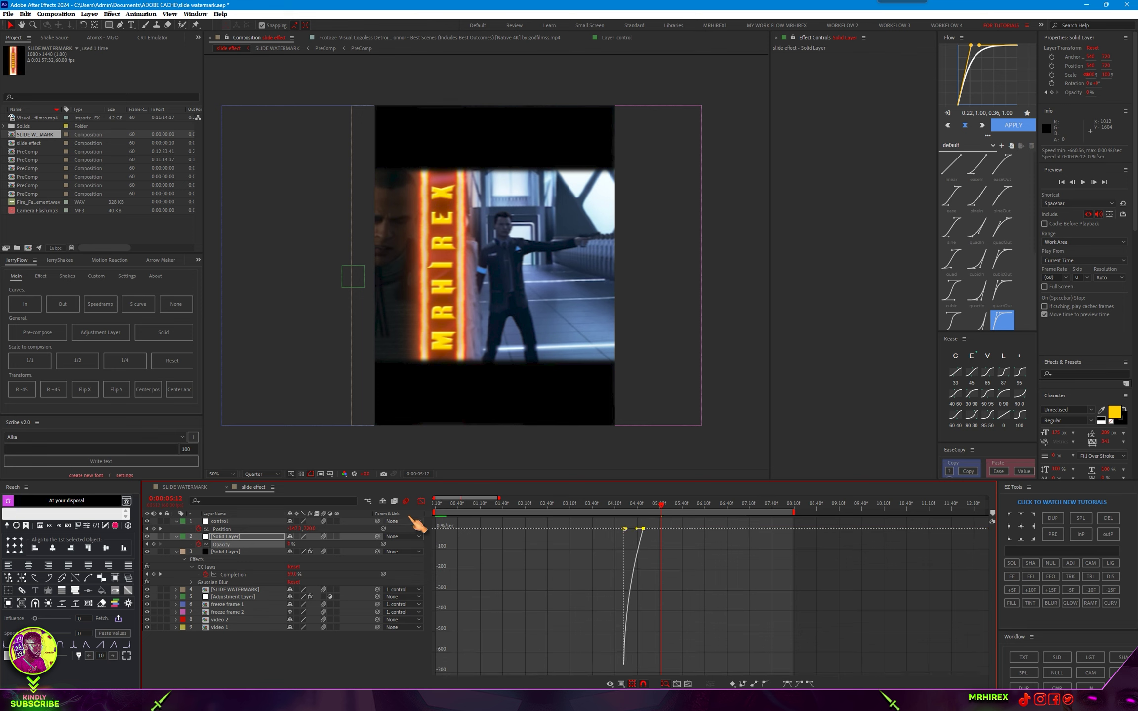
{"action": "left_click", "coordinate": [421, 501]}
{"action": "key", "text": "space"}
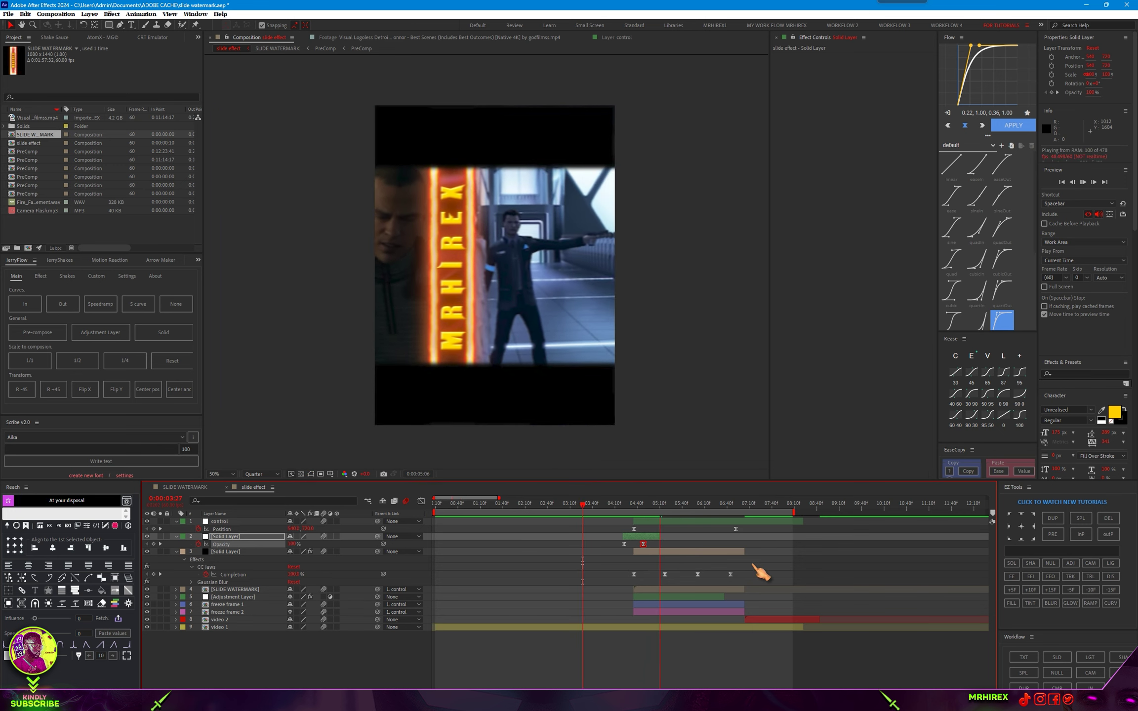
Place Camera Flash.mp3 in the timeline at 0:00:04:20, where the white flash occurs.
{"action": "key", "text": "space"}
{"action": "left_click", "coordinate": [622, 505]}
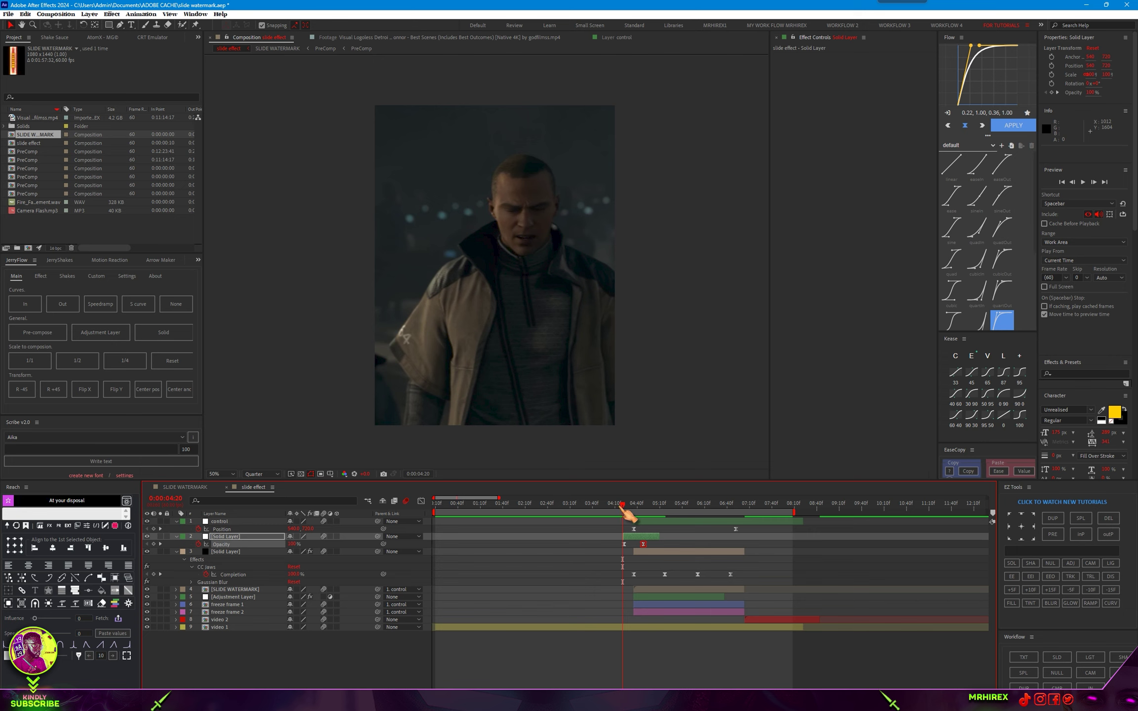
{"action": "mouse_move", "coordinate": [25, 212]}
{"action": "left_mouse_down"}
{"action": "mouse_move", "coordinate": [628, 536]}
{"action": "mouse_move", "coordinate": [608, 537]}
{"action": "left_mouse_up"}
Preview the transition with the flash sound from 0:00:03:55.
{"action": "left_click", "coordinate": [603, 503]}
{"action": "key", "text": "space"}
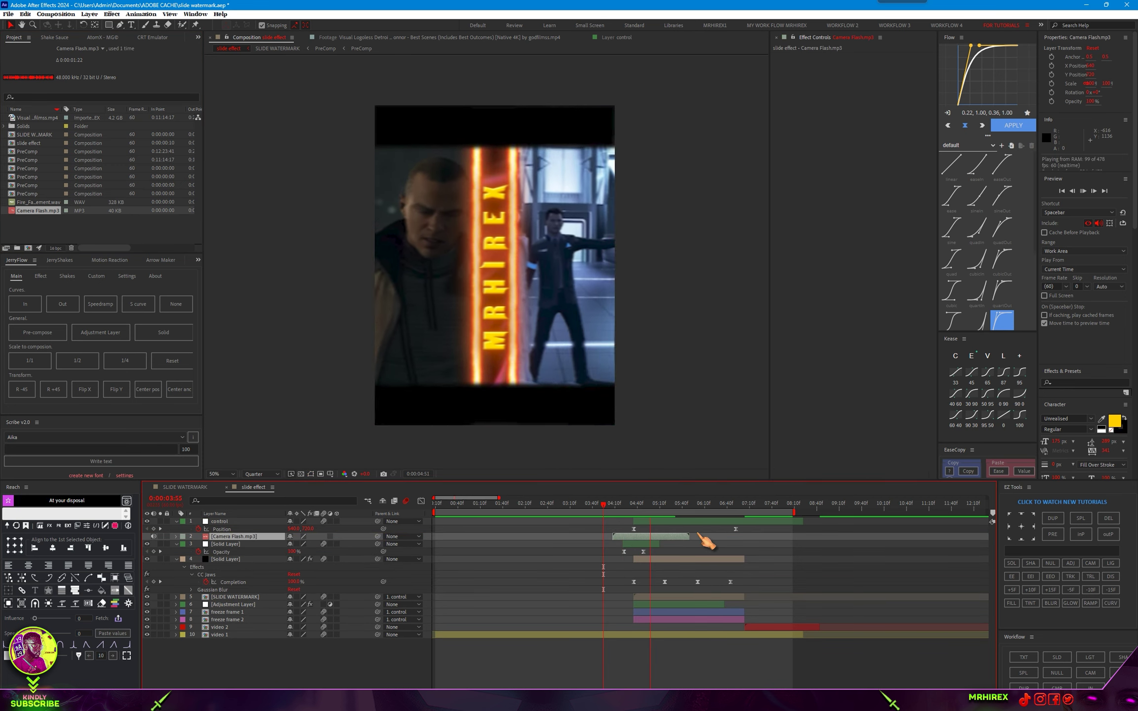
{"action": "key", "text": "space"}
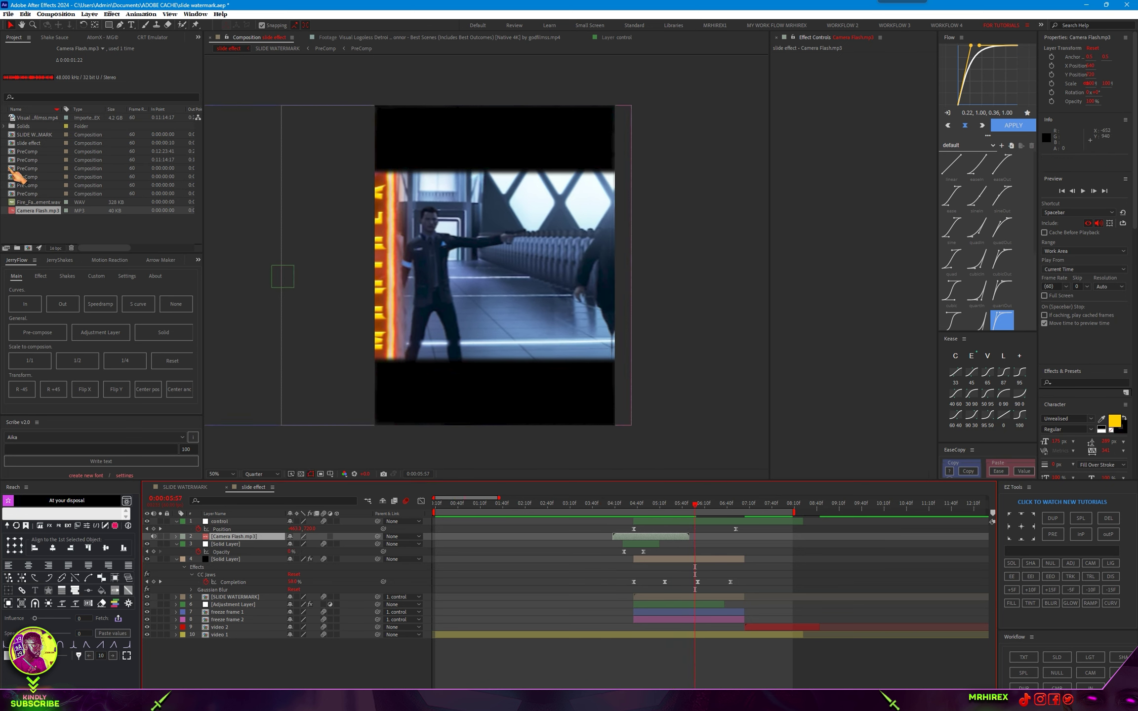
Add Fire_Fast_Speed_Whoosh_01_Without_Echo_Enhancement.wav at the slide transition and preview both sounds.
{"action": "mouse_move", "coordinate": [45, 203]}
{"action": "left_mouse_down"}
{"action": "mouse_move", "coordinate": [635, 534]}
{"action": "mouse_move", "coordinate": [629, 524]}
{"action": "left_mouse_up"}
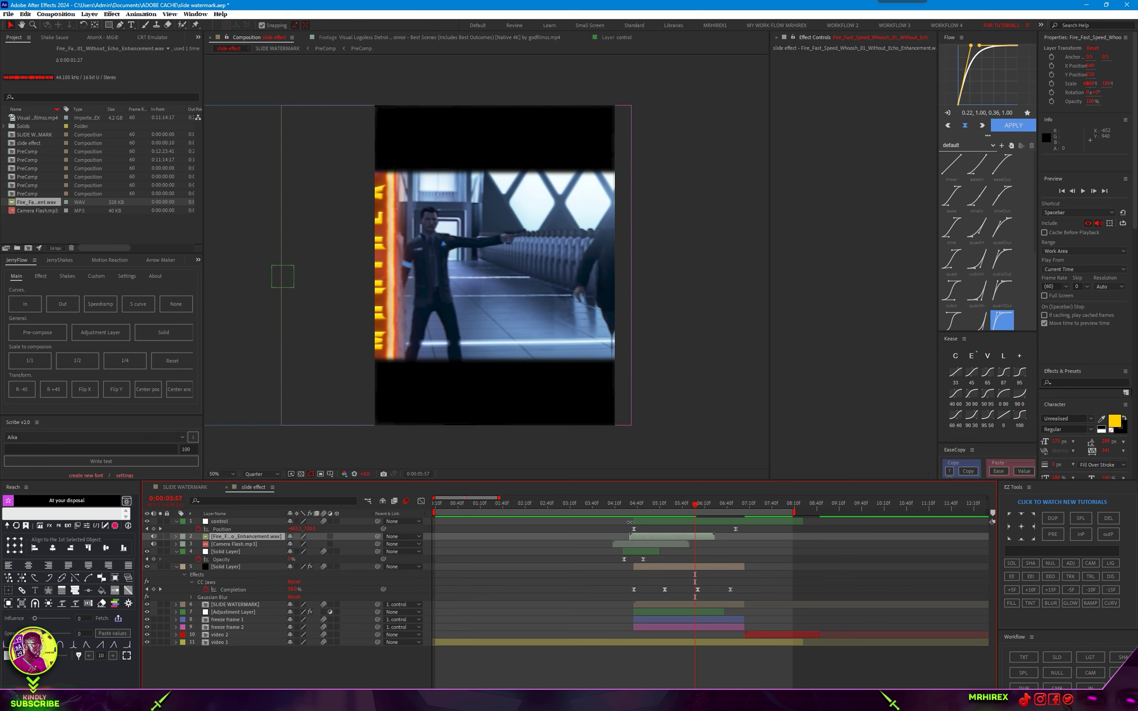
{"action": "left_click", "coordinate": [603, 503]}
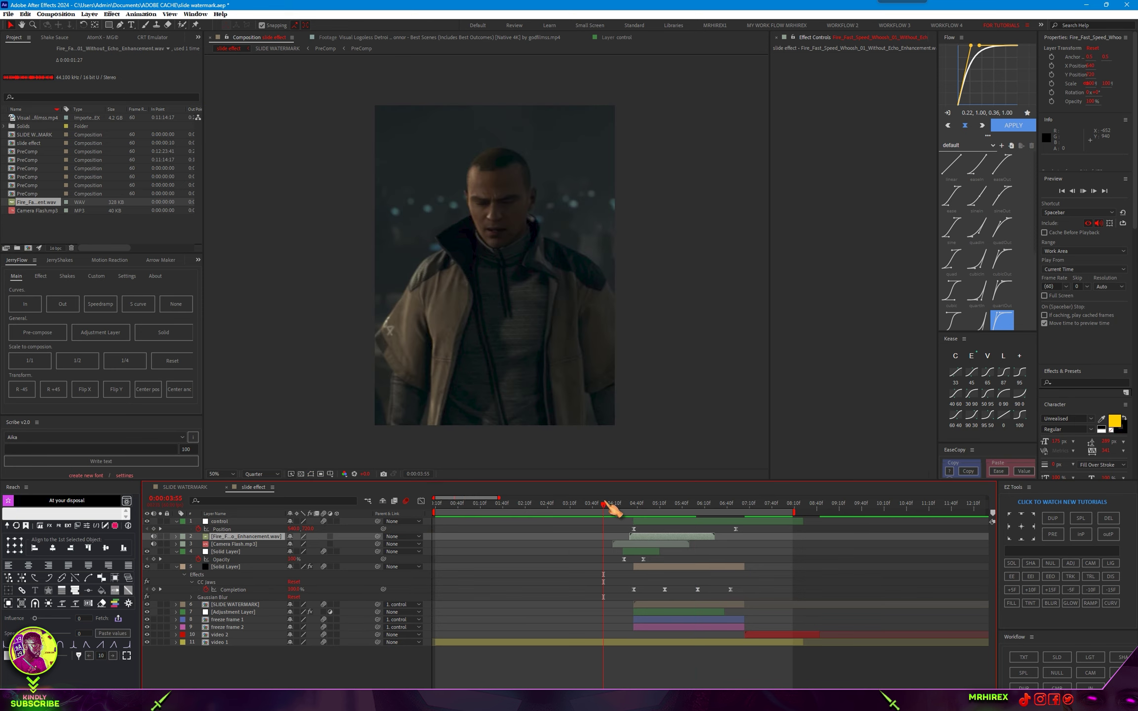
{"action": "key", "text": "space"}
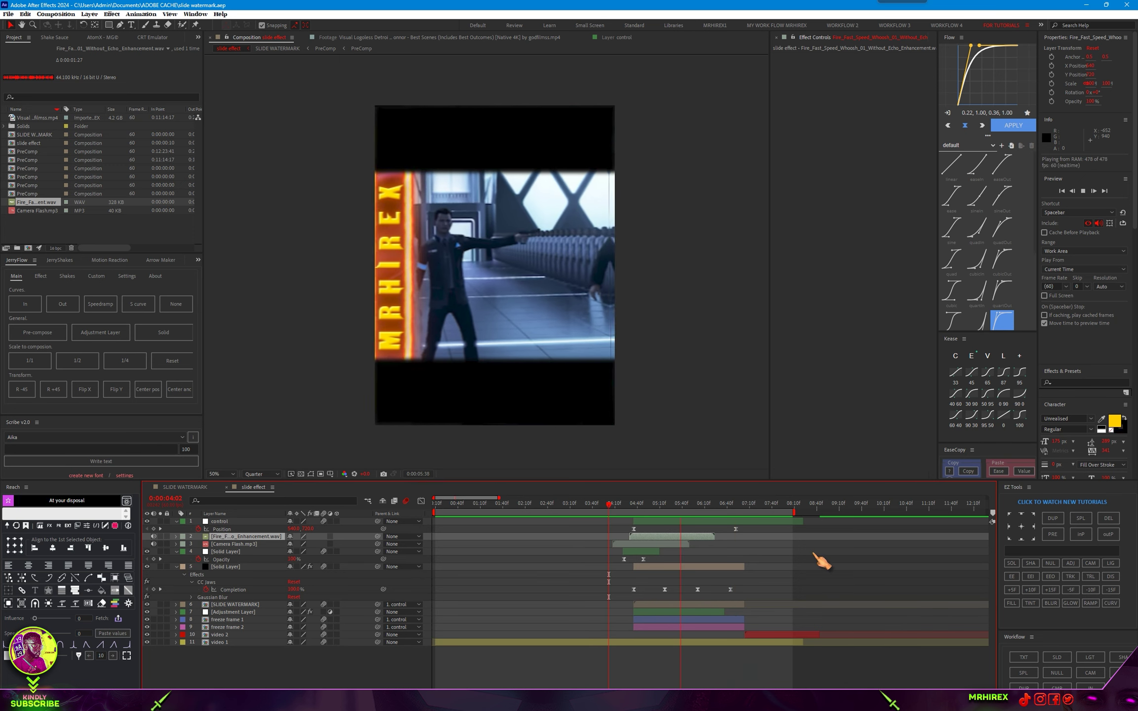
Replay the transition preview from around 0:00:03:52.
{"action": "left_click", "coordinate": [602, 505]}
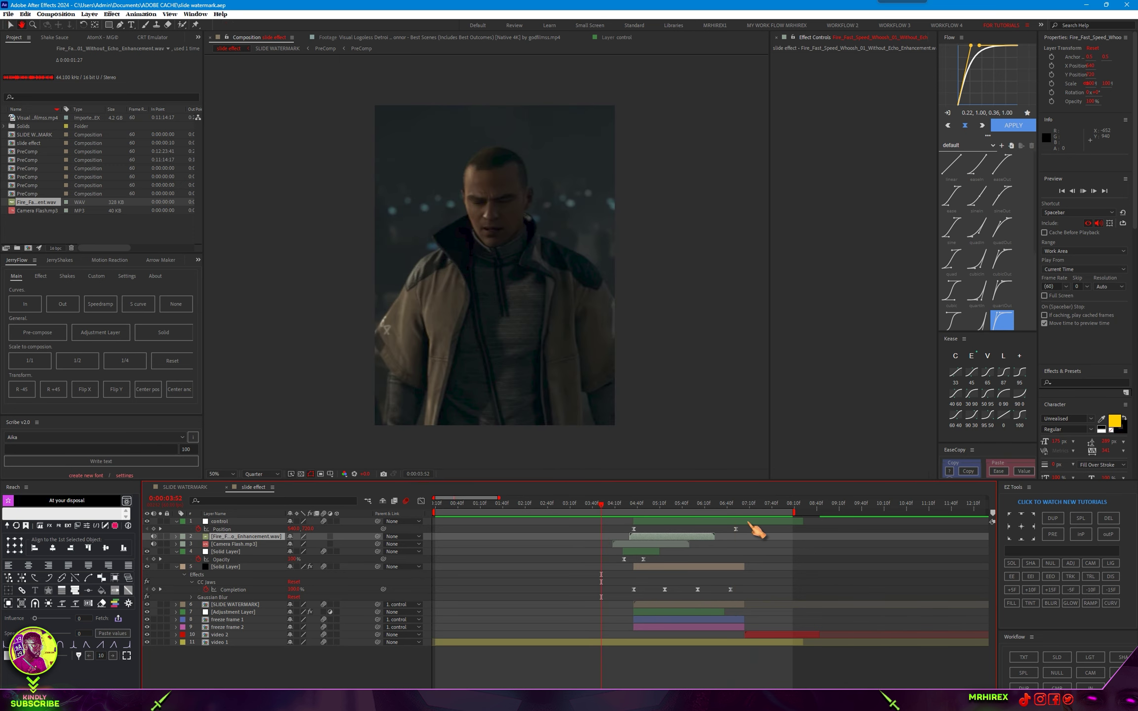
{"action": "key", "text": "space"}
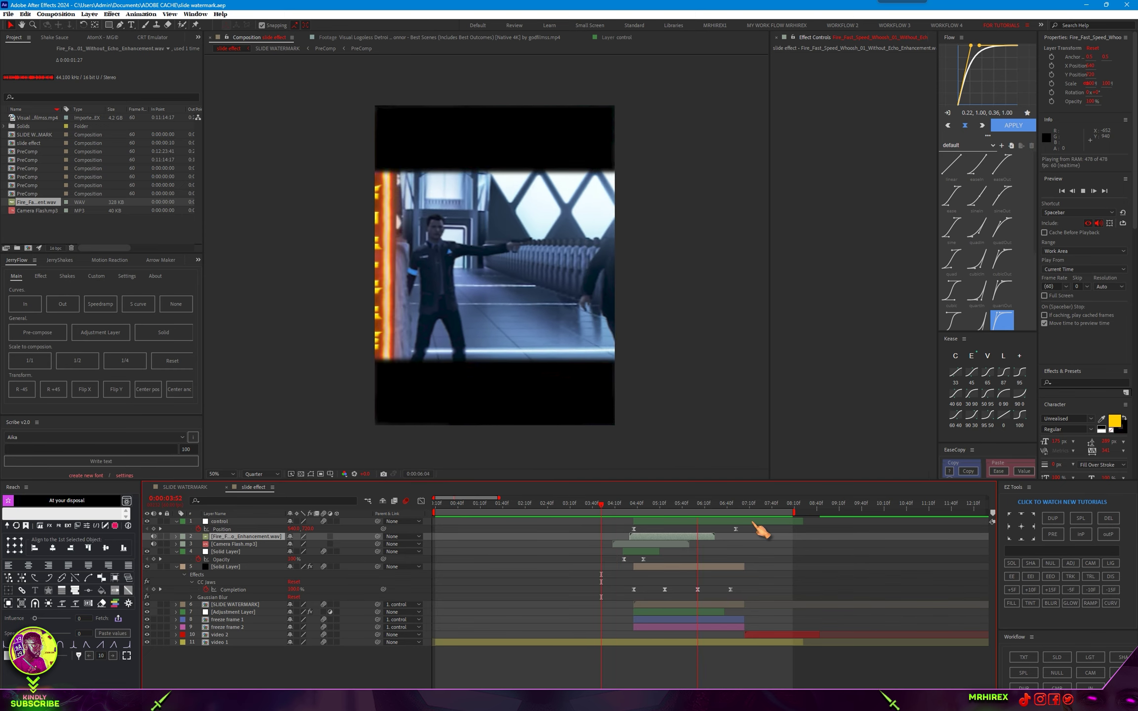
{"action": "left_click", "coordinate": [603, 505]}
{"action": "key", "text": "space"}
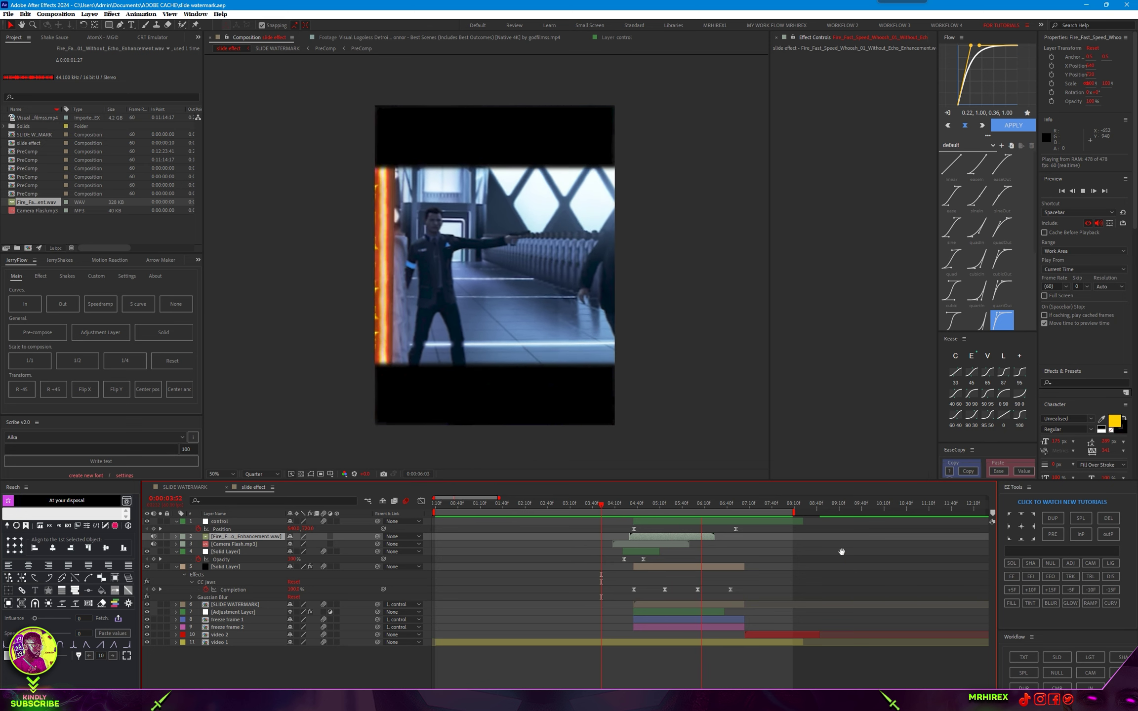
{"action": "left_click", "coordinate": [685, 566]}
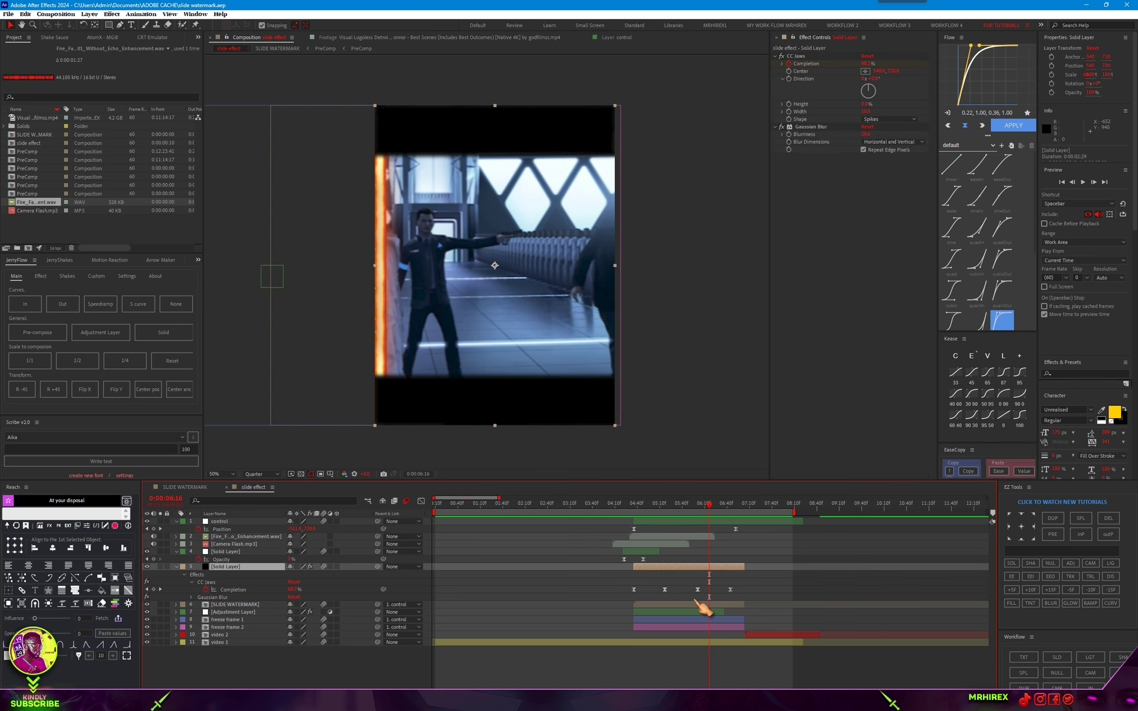
Check the shake adjustment layer's settings and preview from 0:00:04:08 and 0:00:04:02.
{"action": "left_click", "coordinate": [702, 612]}
{"action": "left_click", "coordinate": [871, 70]}
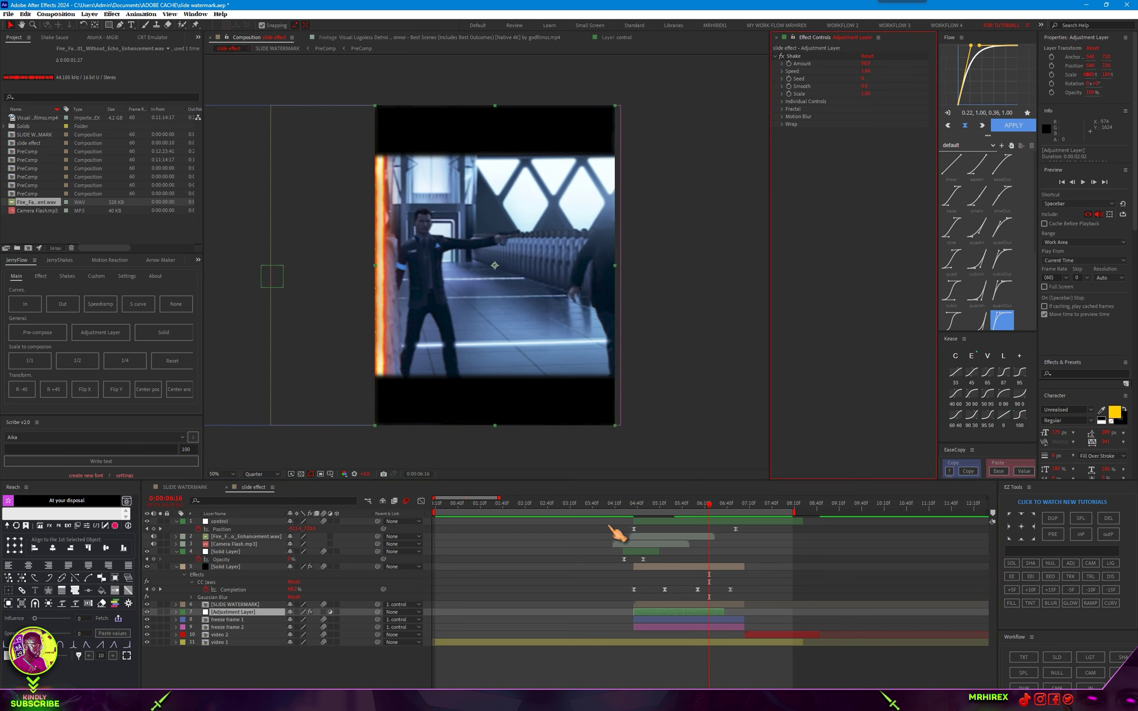
{"action": "left_click", "coordinate": [615, 504]}
{"action": "key", "text": "space"}
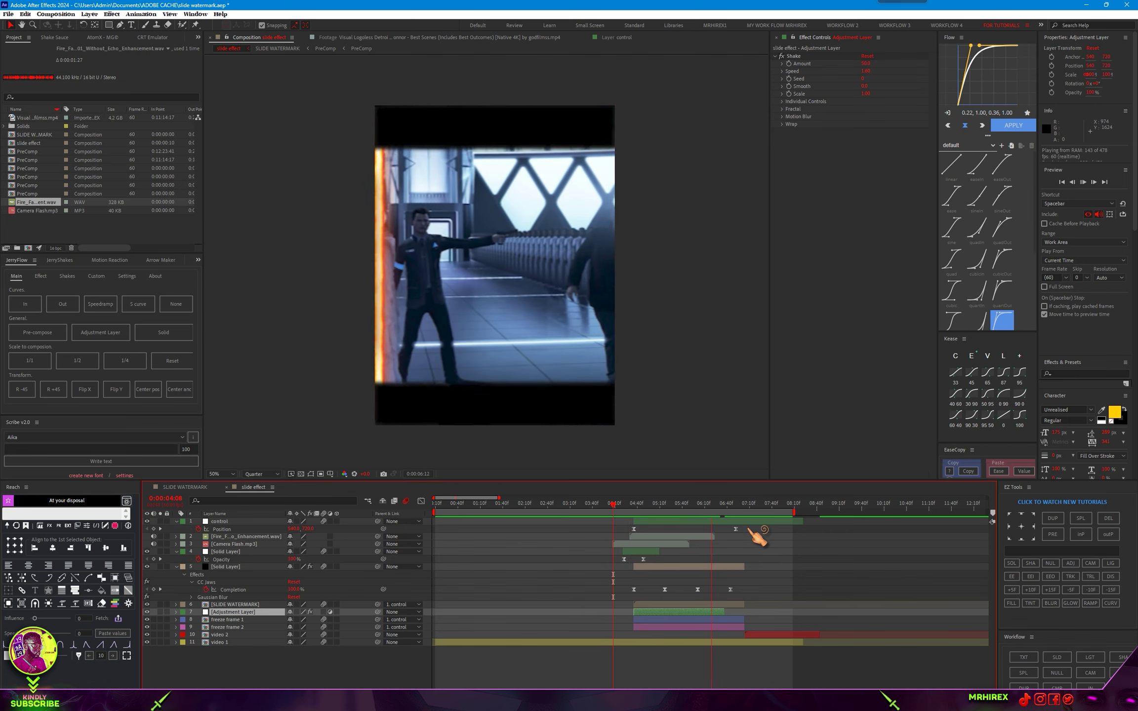
{"action": "left_click", "coordinate": [609, 505]}
{"action": "key", "text": "space"}
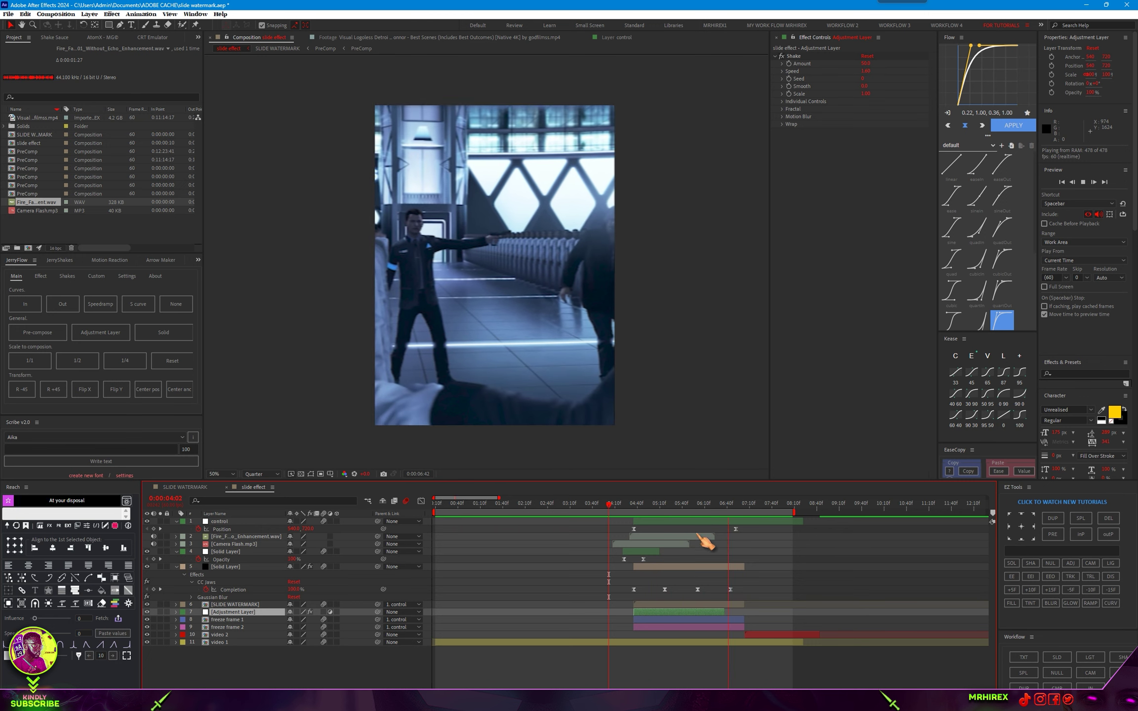
Replay the MRHIREX slide transition from 0:00:03:47 and 0:00:03:54.
{"action": "left_click", "coordinate": [598, 504]}
{"action": "key", "text": "space"}
{"action": "left_click", "coordinate": [603, 505]}
{"action": "key", "text": "space"}
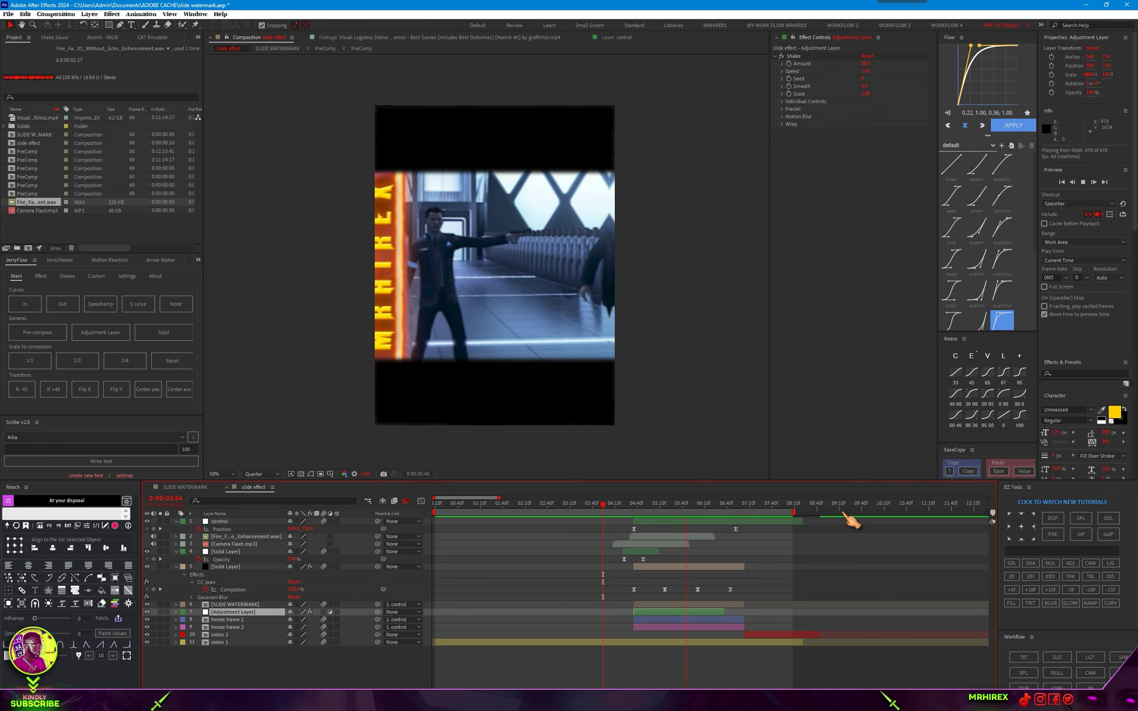
{"action": "key", "text": "space"}
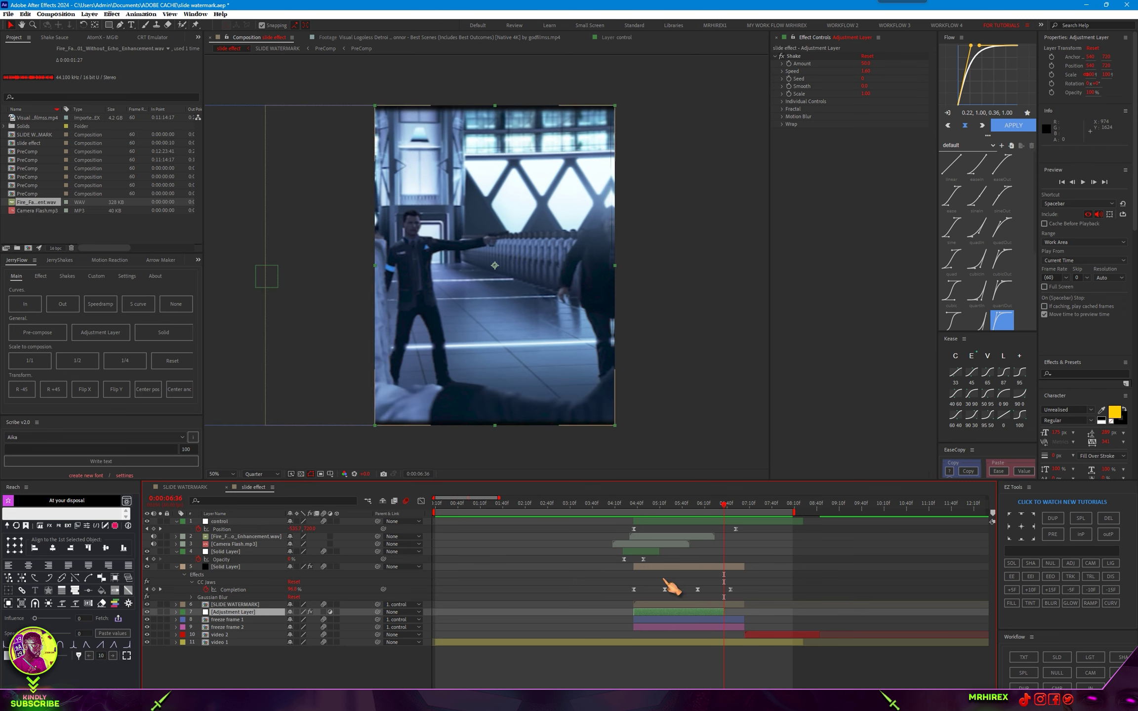
Select the shake adjustment layer and add a new empty adjustment layer above it.
{"action": "left_click", "coordinate": [666, 568]}
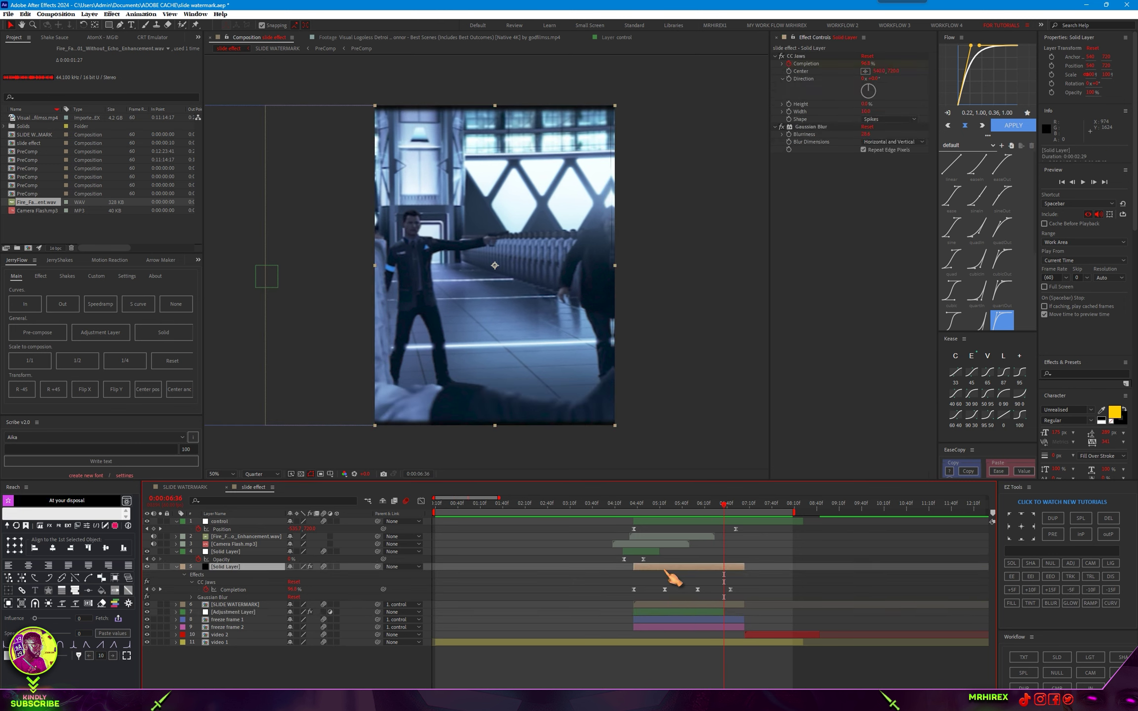
{"action": "left_click", "coordinate": [664, 605]}
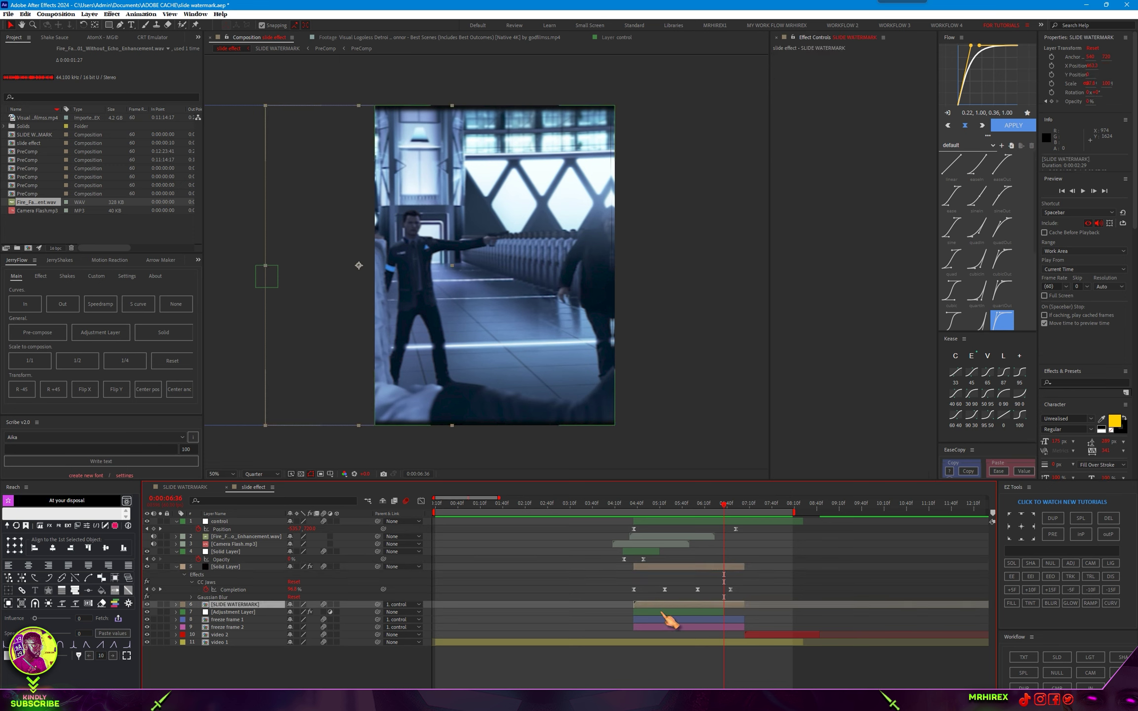
{"action": "left_click", "coordinate": [667, 612]}
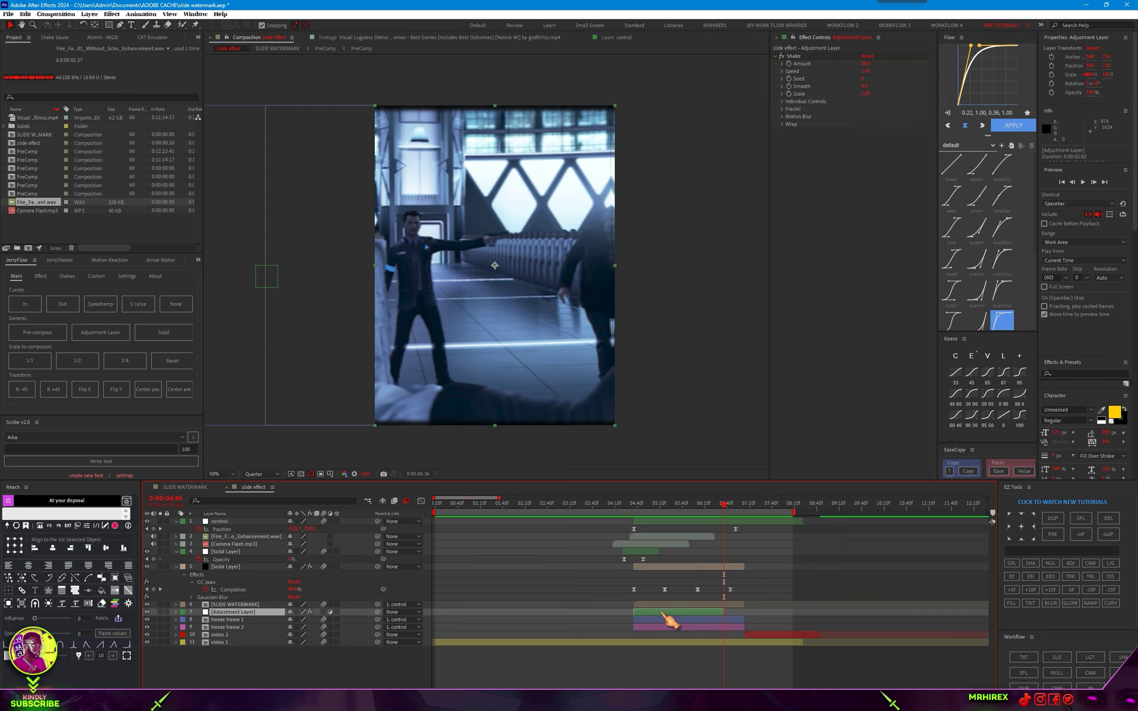
{"action": "left_click", "coordinate": [1118, 673]}
{"action": "left_click", "coordinate": [801, 350]}
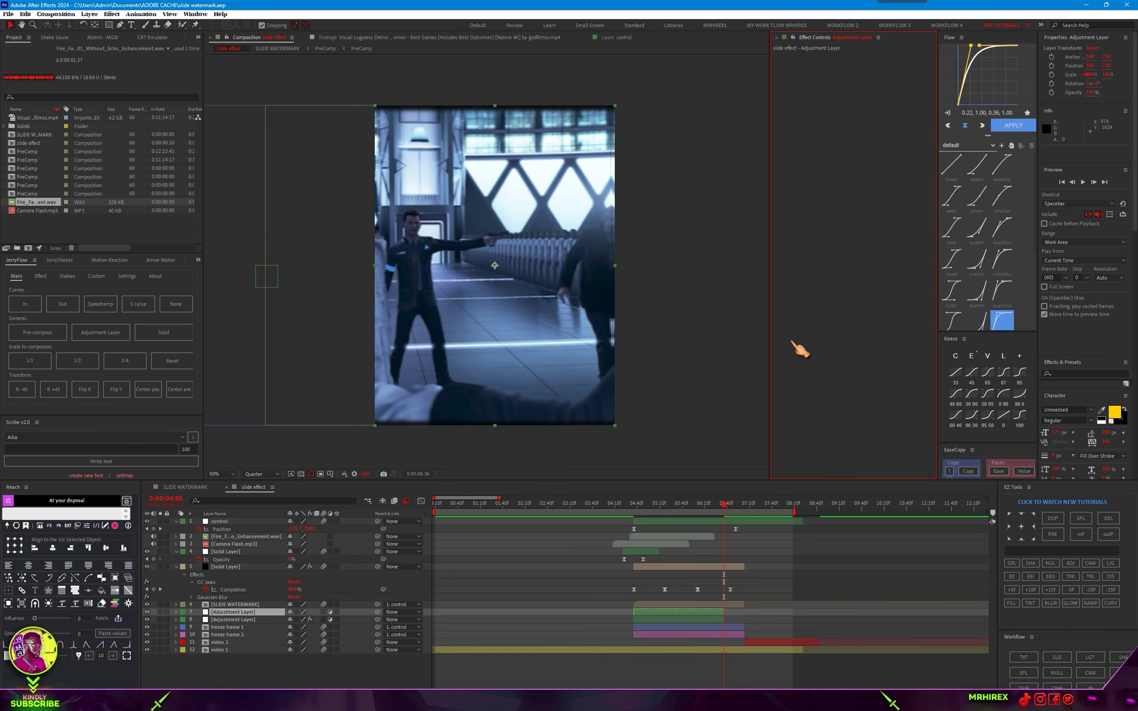
Apply the mrhirex color grade 3 samarai.ffx preset to the new adjustment layer.
{"action": "left_click", "coordinate": [141, 14]}
{"action": "left_click", "coordinate": [158, 41]}
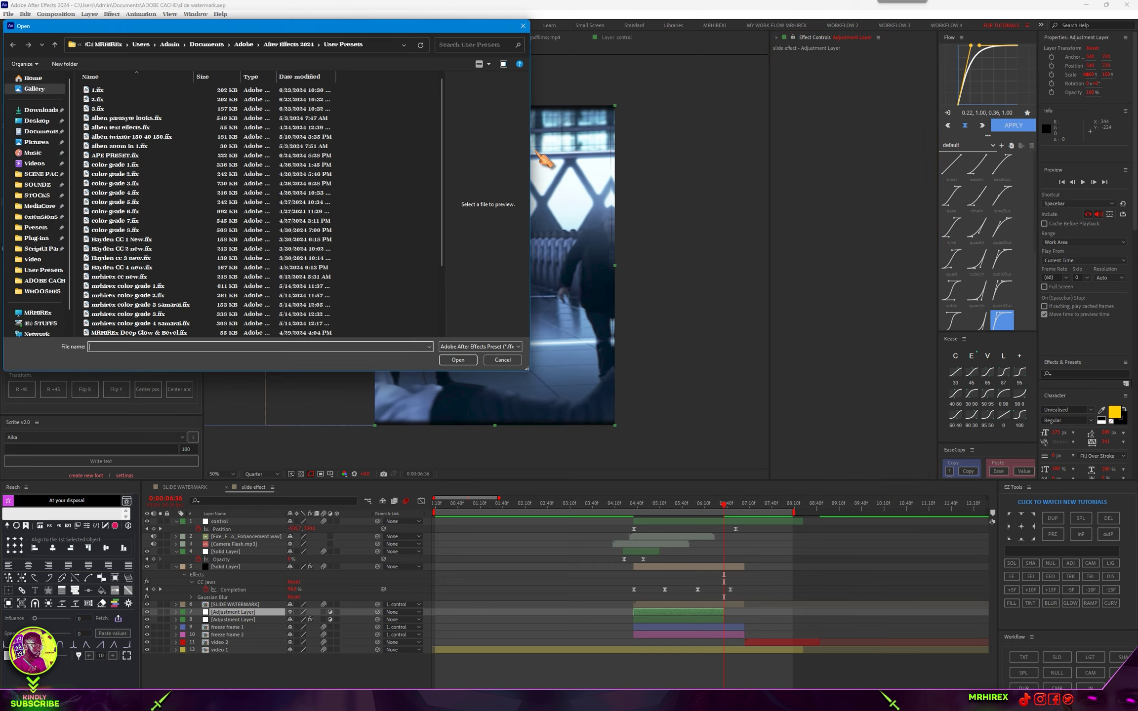
{"action": "double_click", "coordinate": [157, 308]}
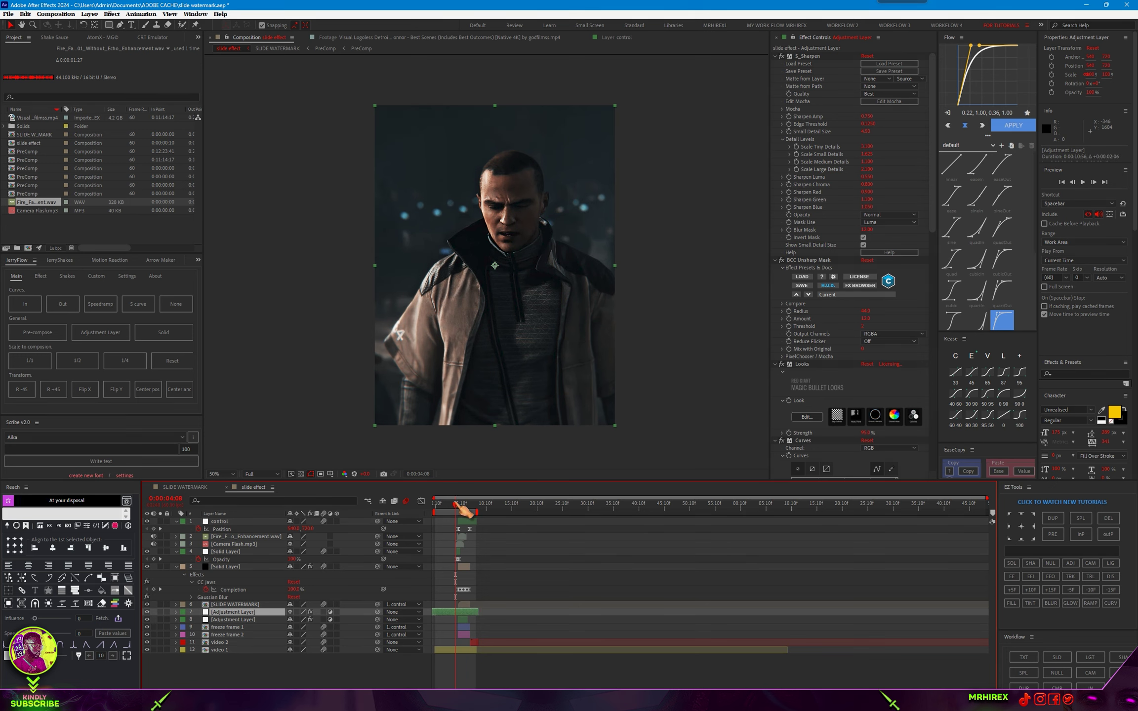
Zoom the timeline into the clip and play the graded comp to check the look.
{"action": "mouse_move", "coordinate": [462, 510]}
{"action": "left_mouse_down"}
{"action": "mouse_move", "coordinate": [480, 513]}
{"action": "mouse_move", "coordinate": [436, 509]}
{"action": "left_mouse_up"}
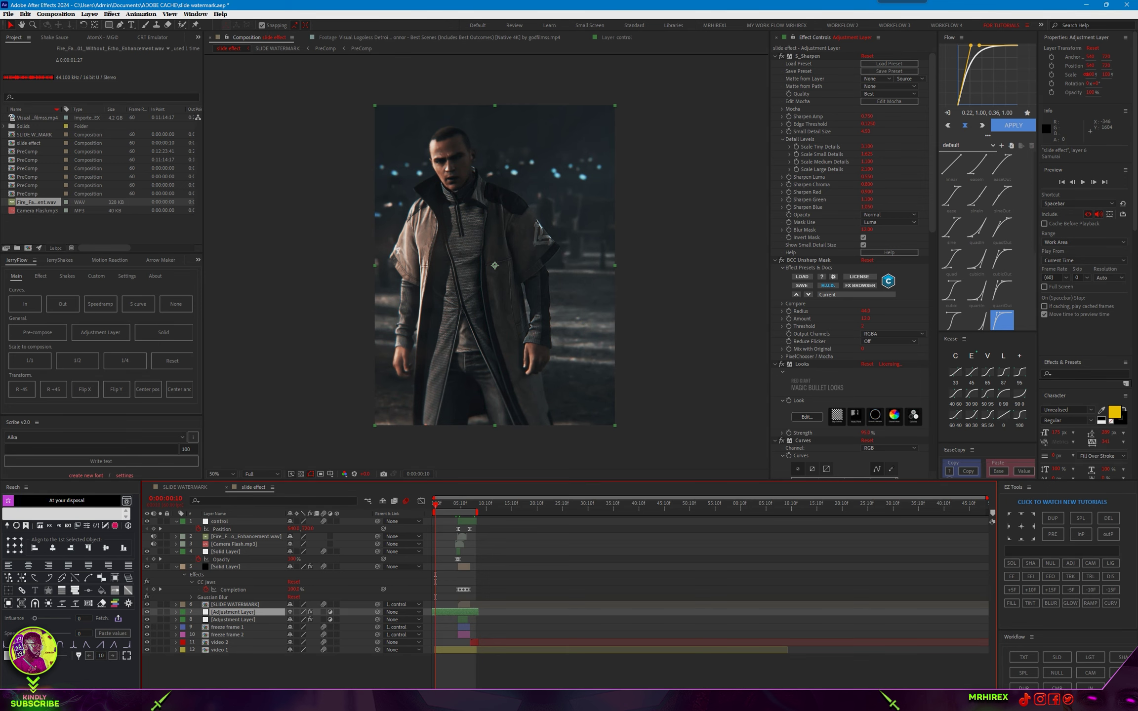
{"action": "key", "text": "equal"}
{"action": "left_click_drag", "start_coordinate": [574, 498], "coordinate": [505, 499]}
{"action": "key", "text": "space"}
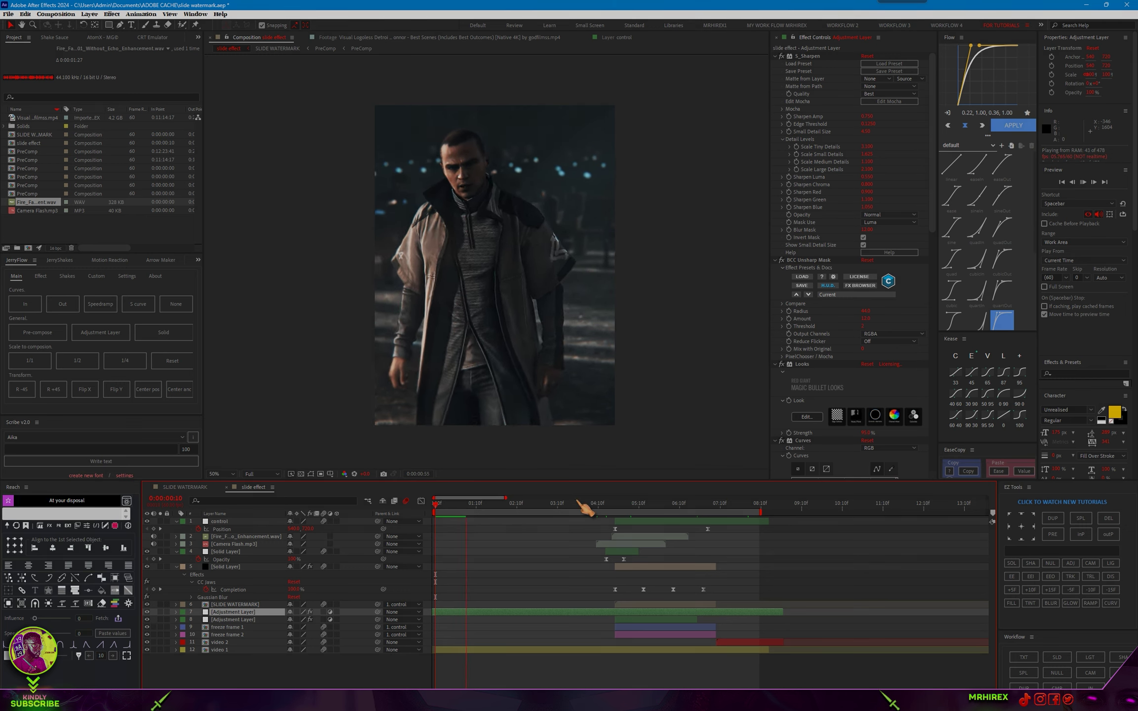
{"action": "key", "text": "space"}
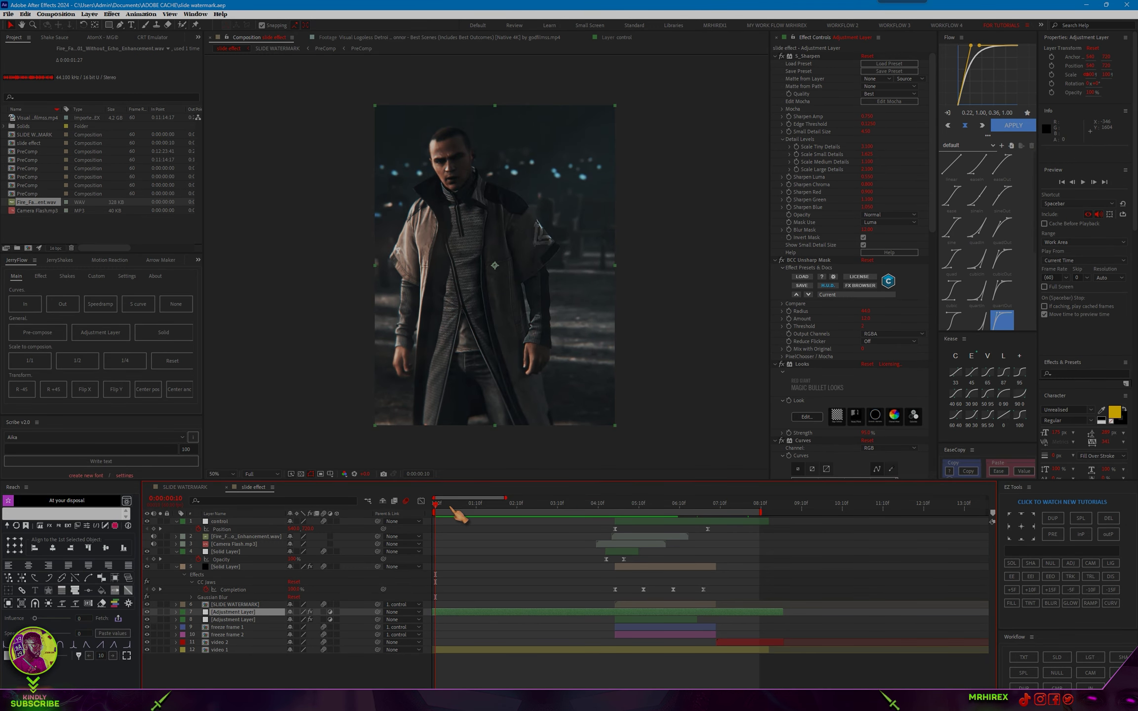
{"action": "key", "text": "space"}
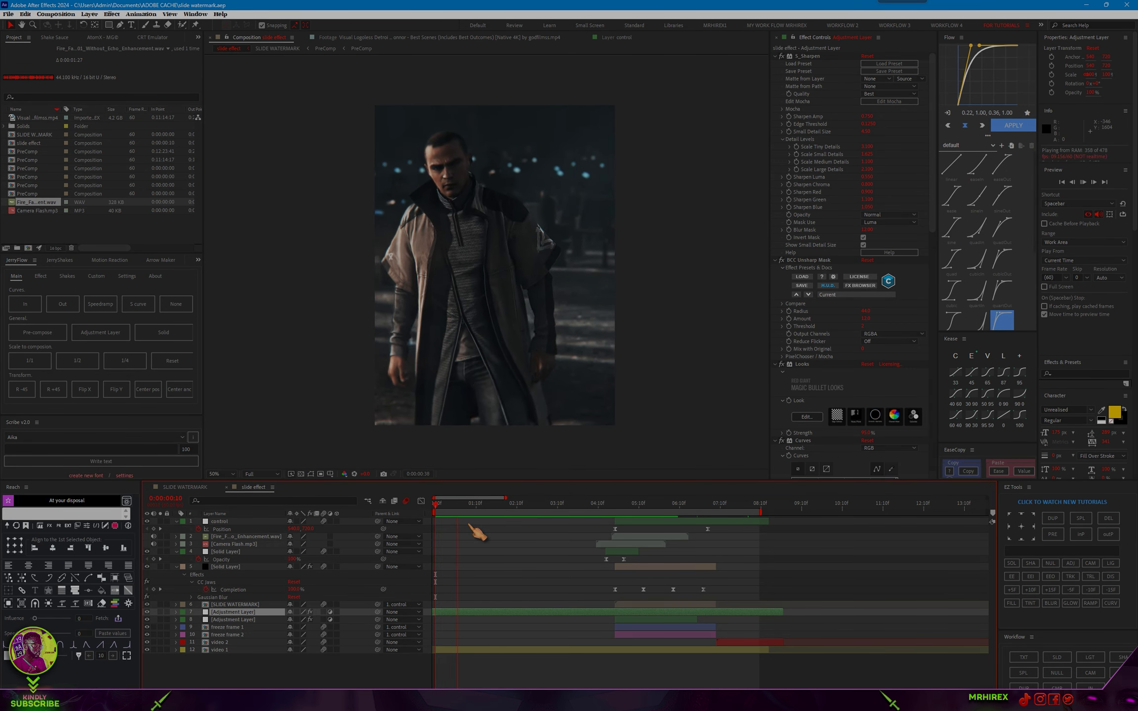
{"action": "left_click", "coordinate": [680, 505]}
{"action": "left_click_drag", "start_coordinate": [691, 523], "coordinate": [752, 528]}
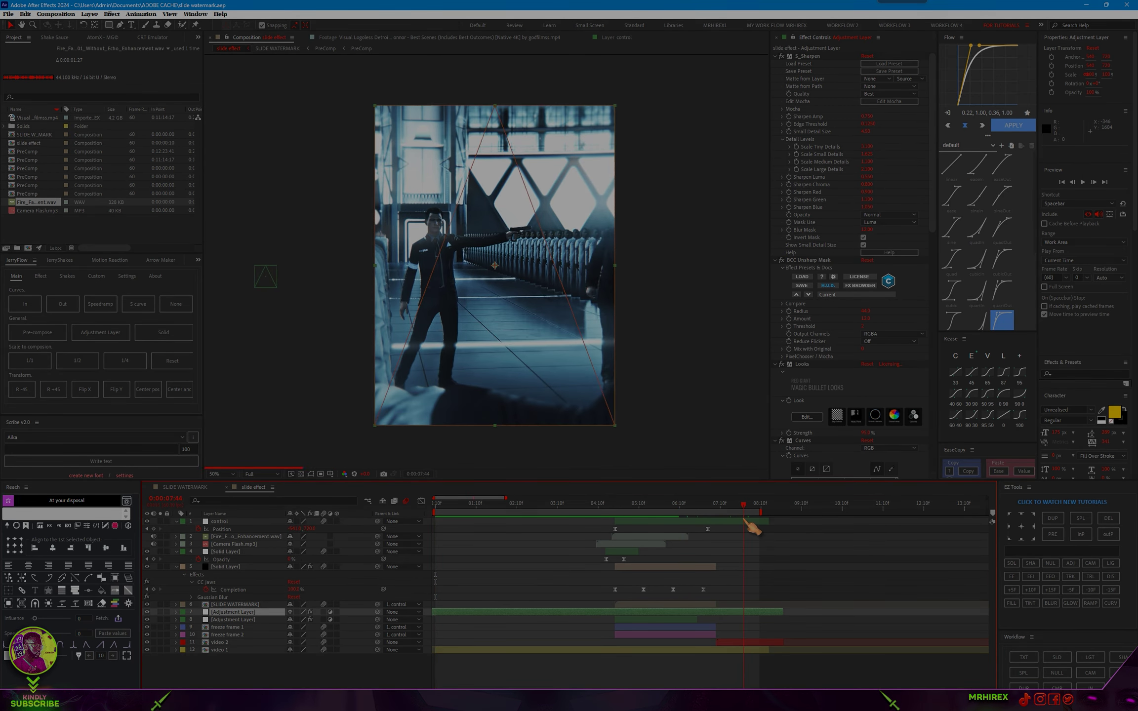
{"action": "left_click_drag", "start_coordinate": [751, 527], "coordinate": [604, 557]}
{"action": "key", "text": "space"}
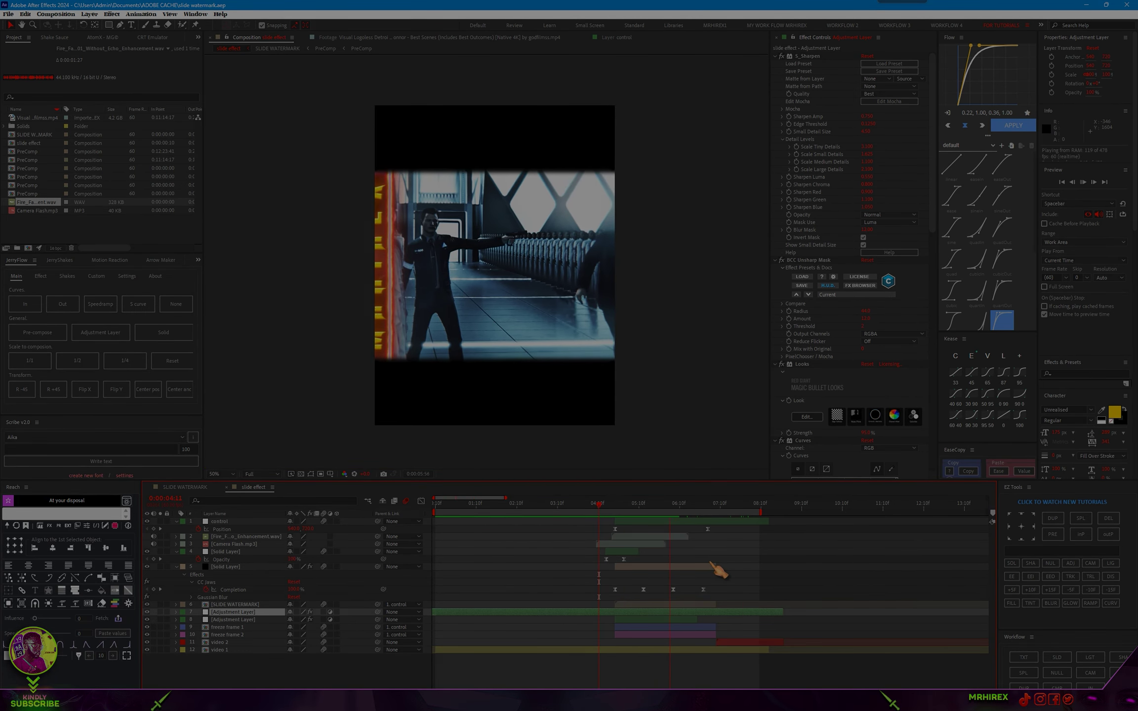
{"action": "key", "text": "space"}
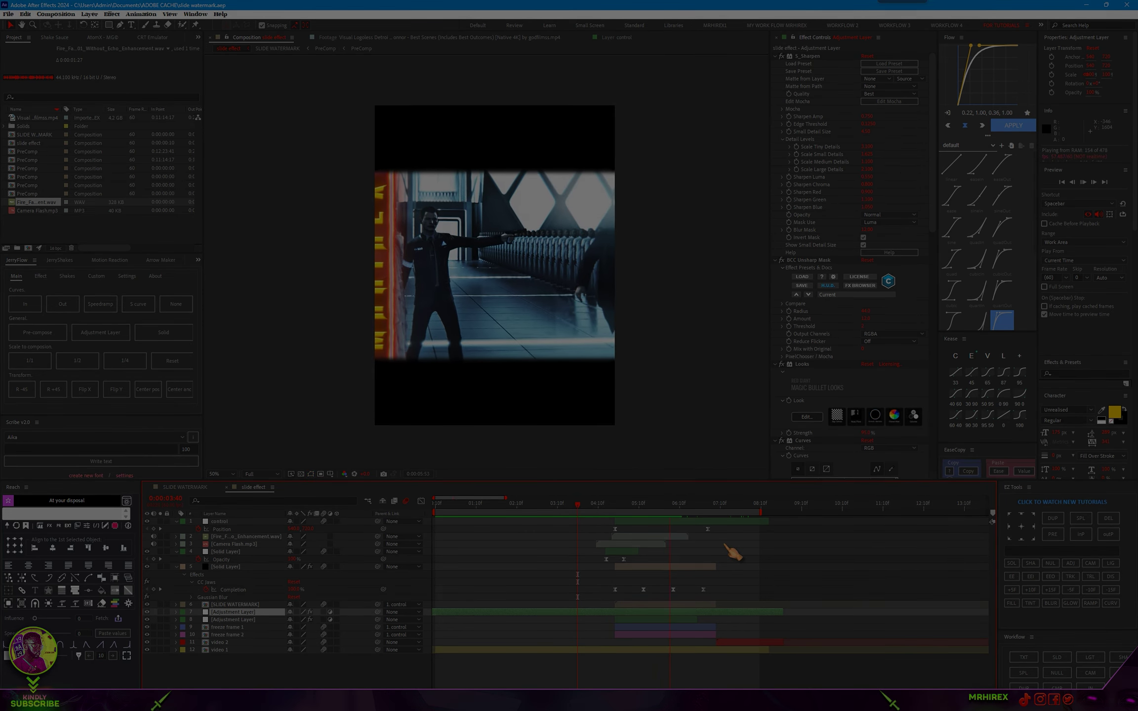
{"action": "left_click", "coordinate": [570, 504]}
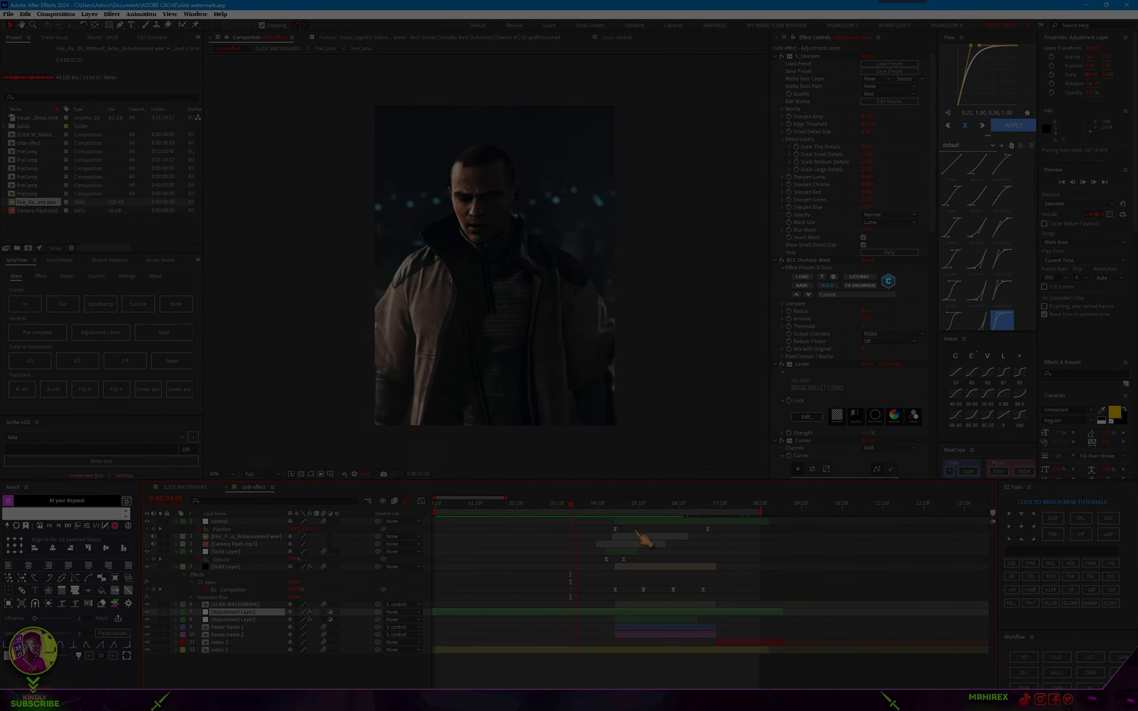
{"action": "key", "text": "space"}
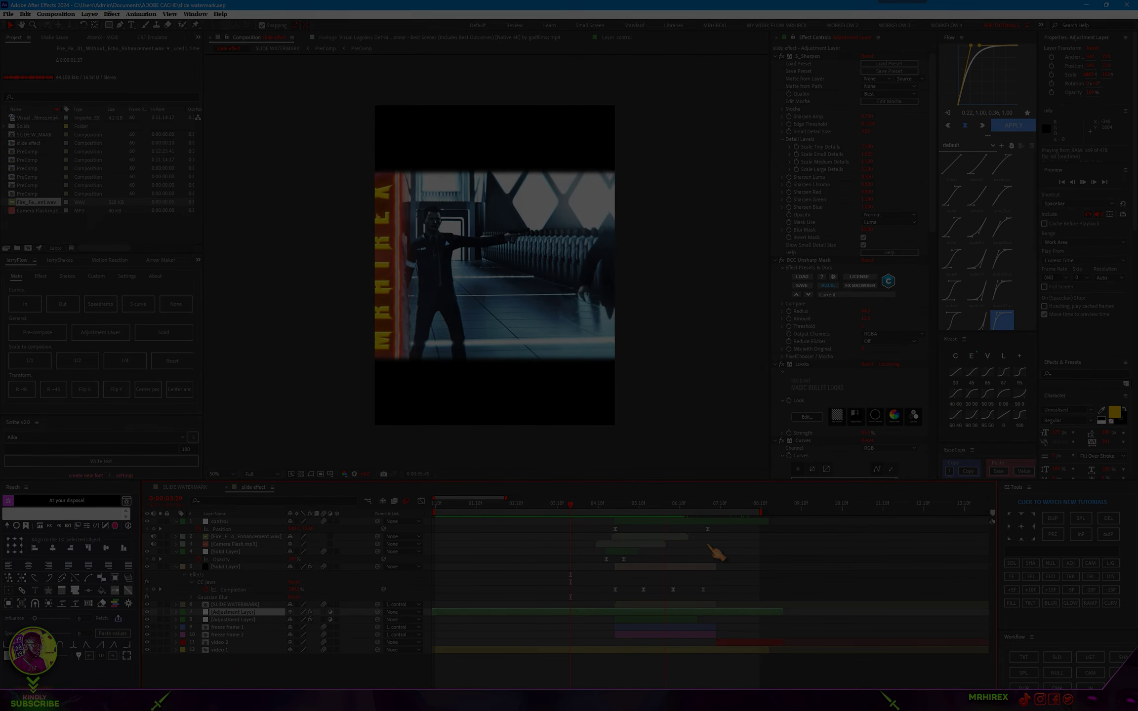